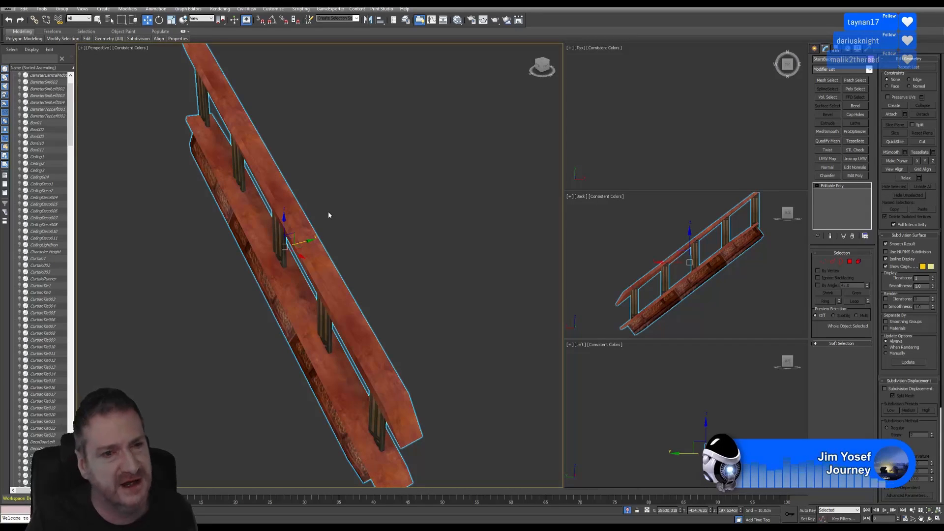
Step: End isolation of the sloped banister section, and select and frame the main staircase
left_click(42, 9)
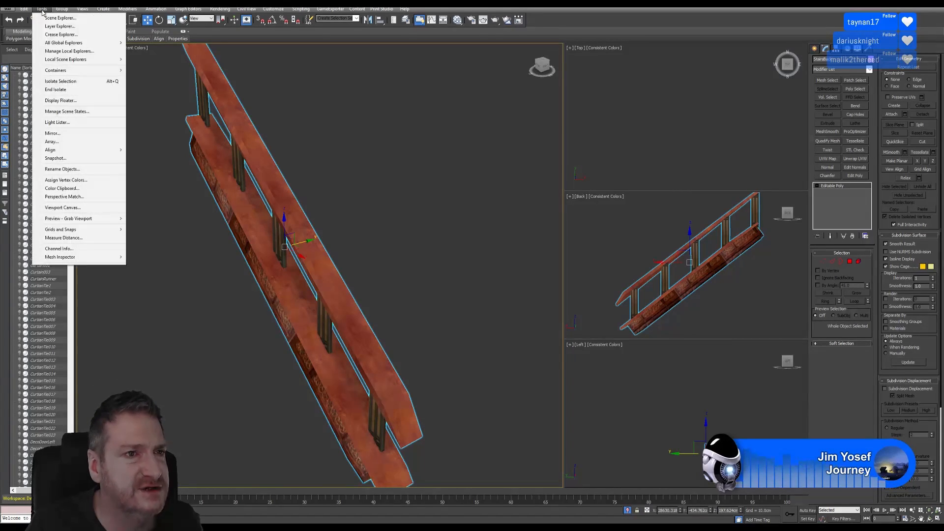
left_click(72, 87)
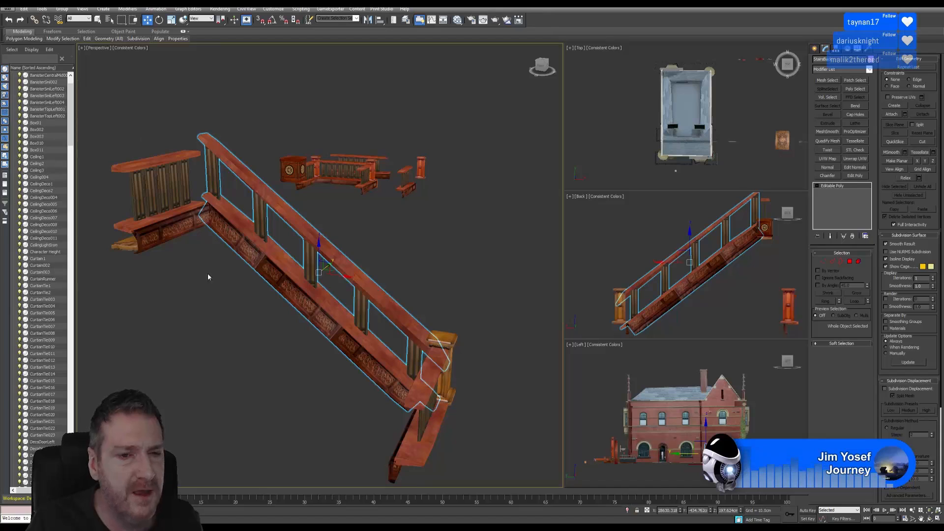
scroll(205, 275, "down", 5)
mouse_move(241, 258)
middle_mouse_down()
mouse_move(393, 273)
mouse_move(445, 265)
middle_mouse_up()
middle_click_drag(169, 226, 361, 256)
middle_click_drag(150, 228, 342, 252)
middle_click_drag(205, 250, 326, 261)
scroll(190, 237, "up", 5)
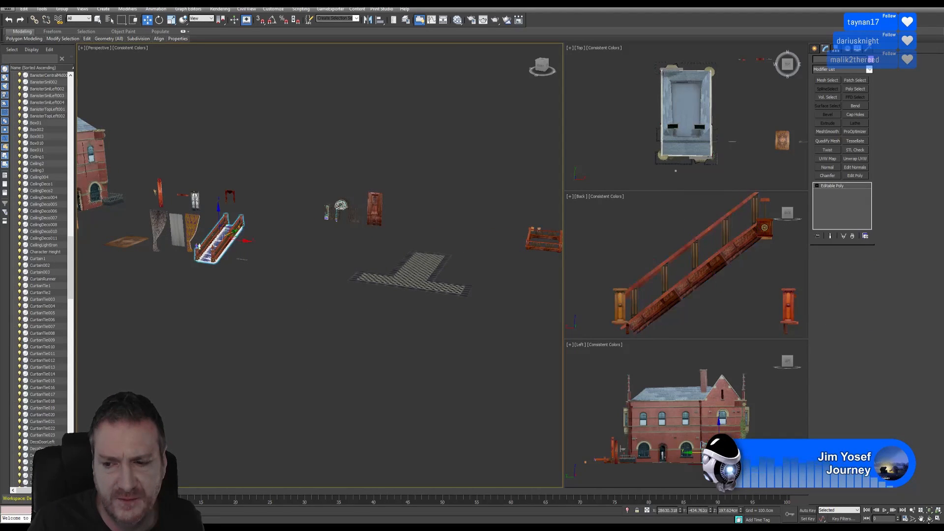
left_click(927, 510)
left_click(928, 518)
left_click_drag(335, 284, 308, 279)
scroll(445, 212, "up", 3)
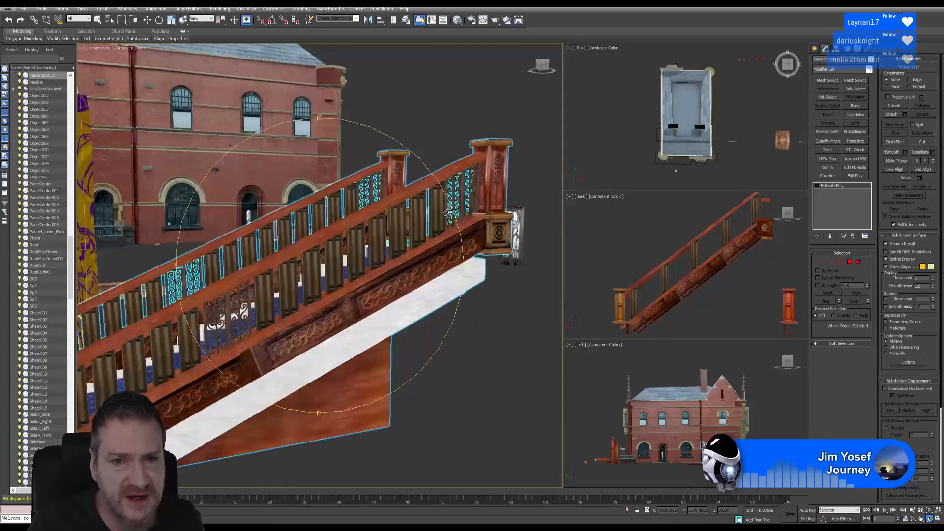
Step: Examine the wrought-iron scroll panels and wooden balusters along the main staircase's banister
scroll(445, 213, "up", 2)
left_click_drag(444, 211, 289, 225)
left_click_drag(312, 189, 317, 183)
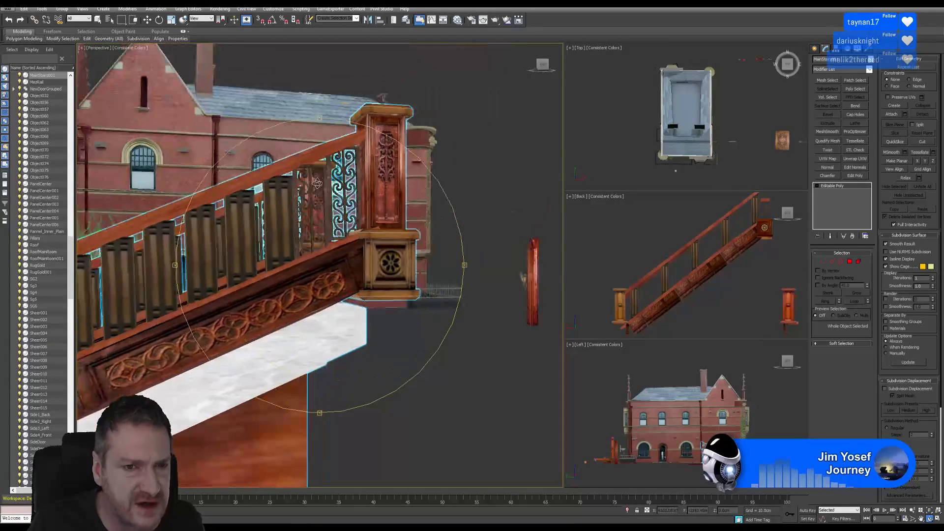
left_click_drag(277, 206, 313, 251)
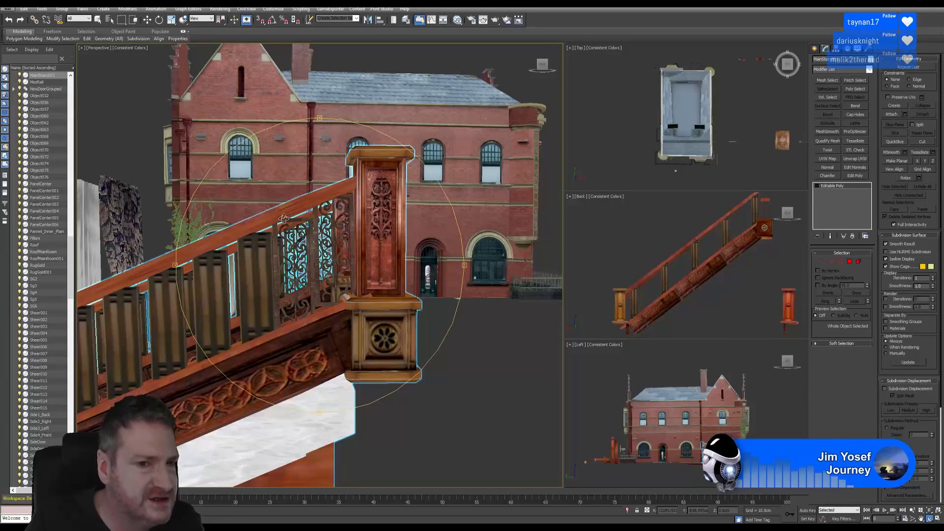
scroll(313, 234, "up", 3)
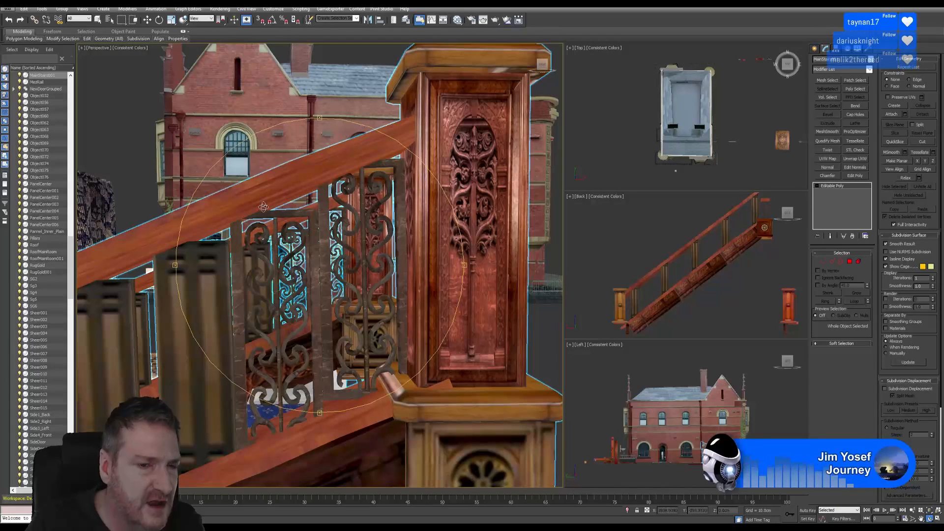
scroll(301, 190, "up", 3)
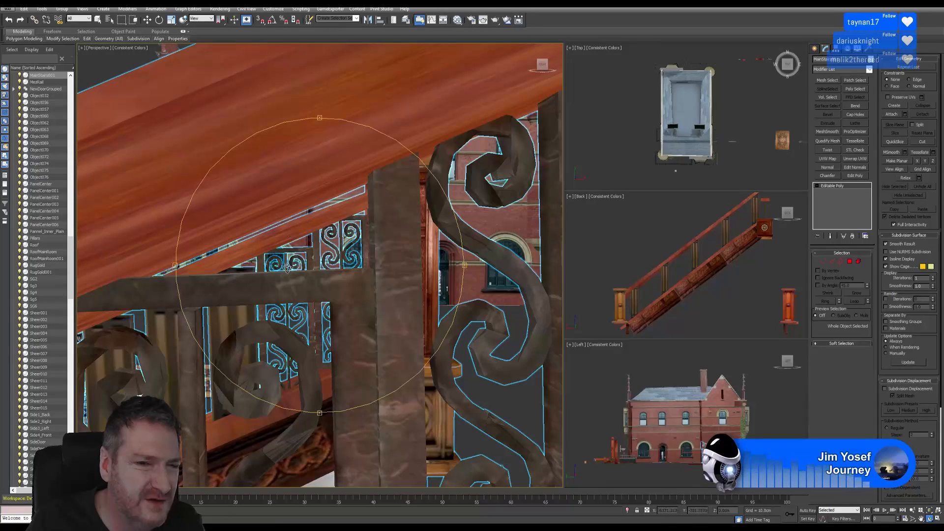
scroll(281, 236, "down", 3)
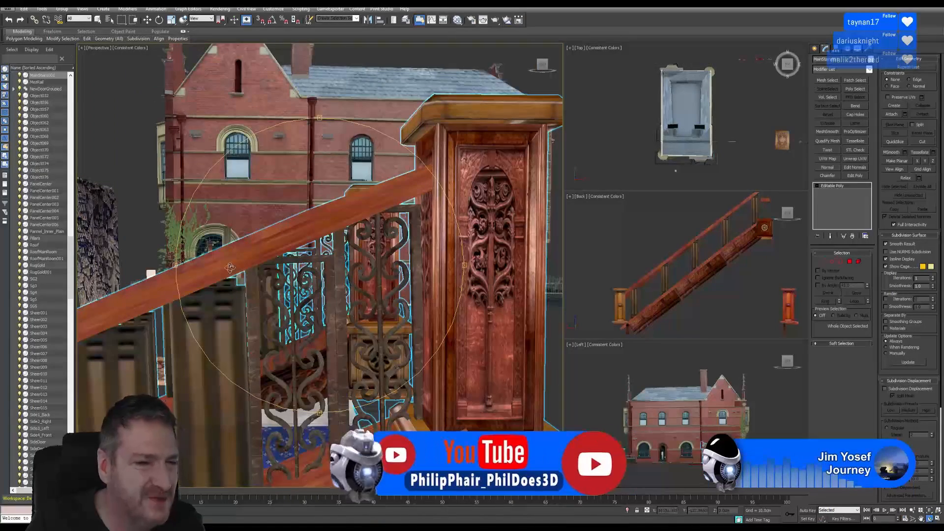
left_click_drag(320, 292, 362, 226)
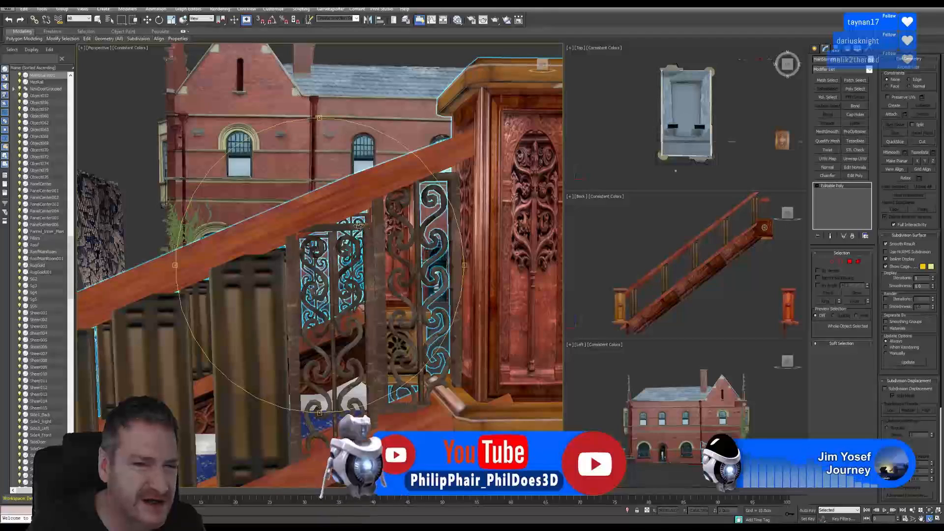
left_click_drag(356, 232, 348, 231)
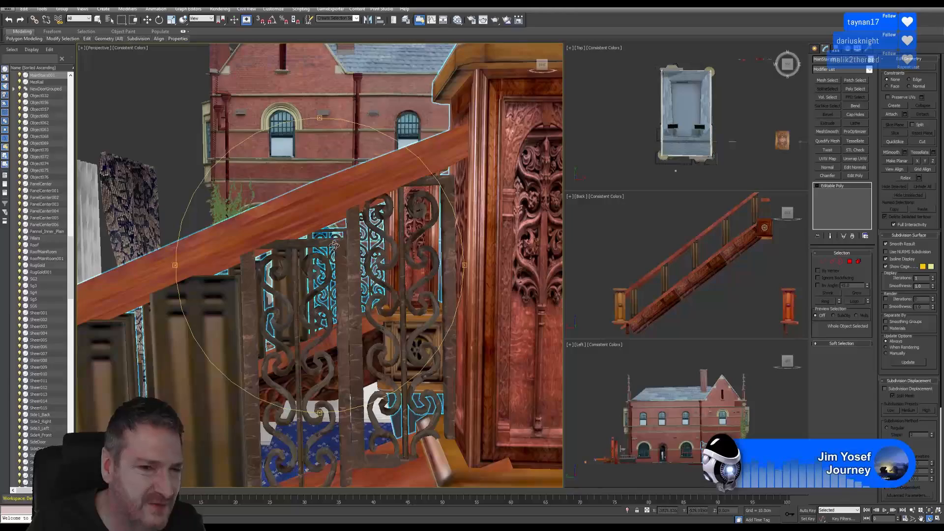
left_click_drag(219, 256, 265, 302)
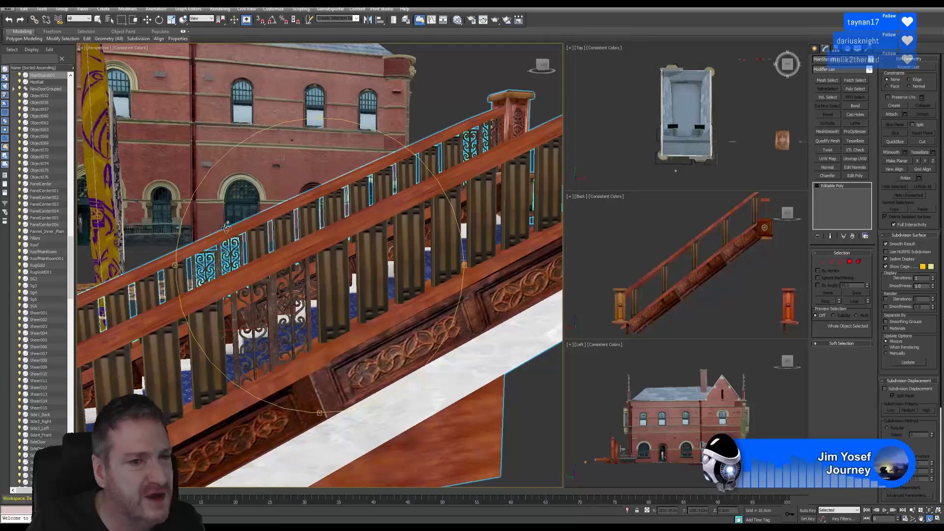
scroll(251, 256, "down", 2)
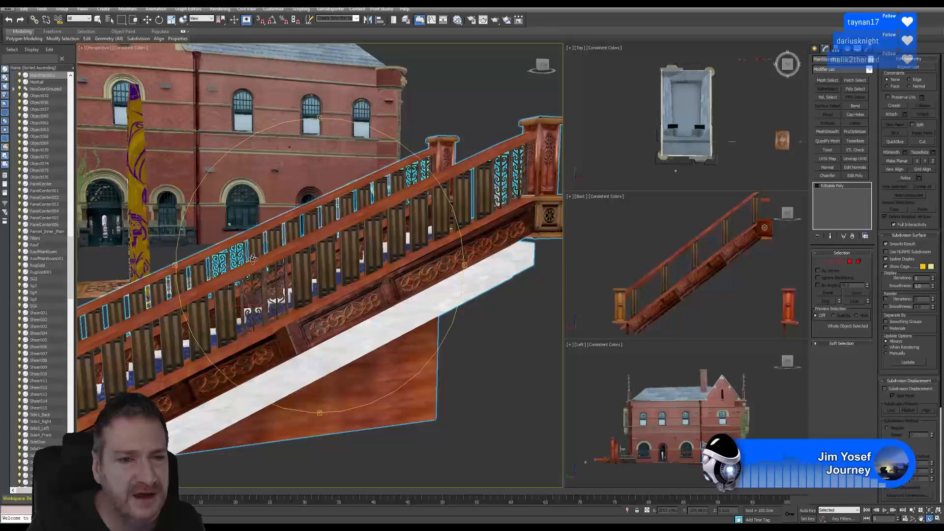
scroll(256, 264, "down", 2)
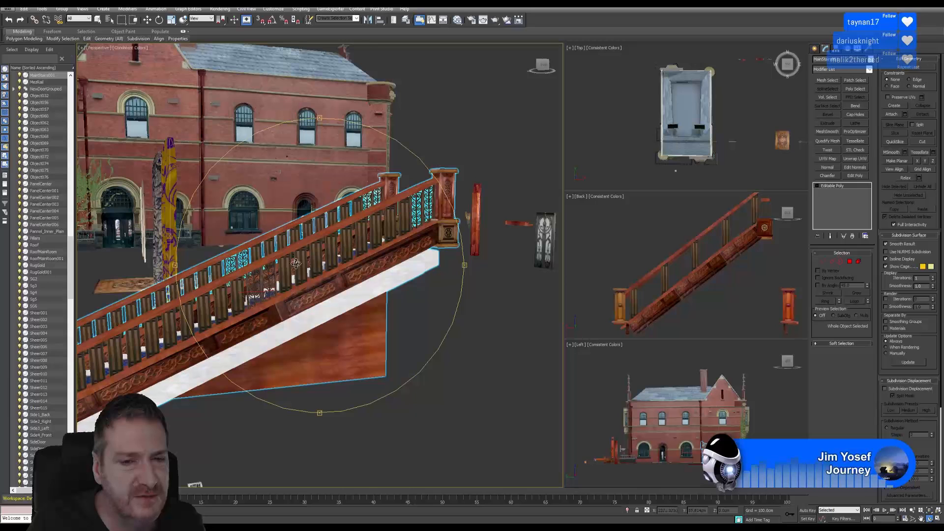
scroll(295, 256, "down", 2)
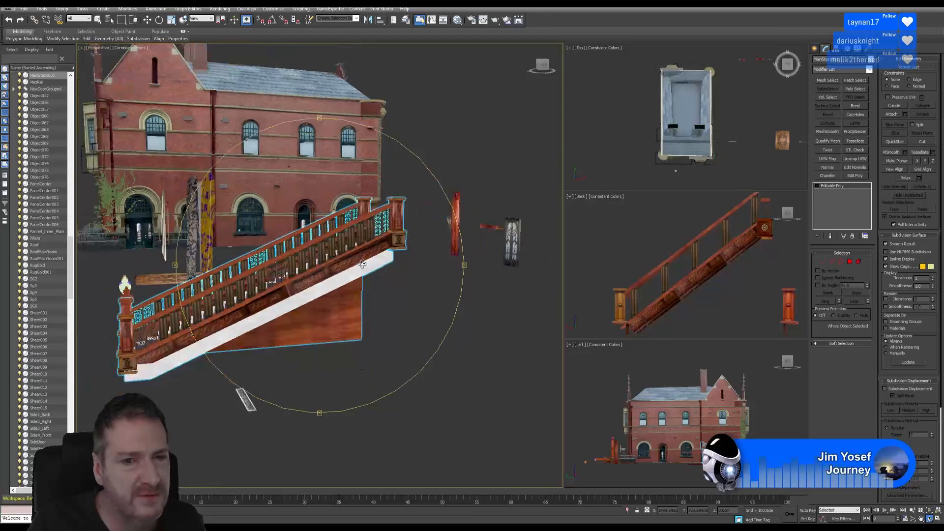
Step: Look over the ornate metal gate and arch pieces and the spare parts laid out around the staircase
scroll(361, 264, "down", 3)
middle_click_drag(360, 264, 287, 283)
left_click_drag(286, 283, 365, 292)
middle_click_drag(365, 291, 282, 291)
left_click_drag(342, 288, 356, 299)
mouse_move(354, 232)
left_mouse_down()
mouse_move(358, 343)
mouse_move(344, 281)
mouse_move(361, 250)
left_mouse_up()
scroll(343, 241, "up", 6)
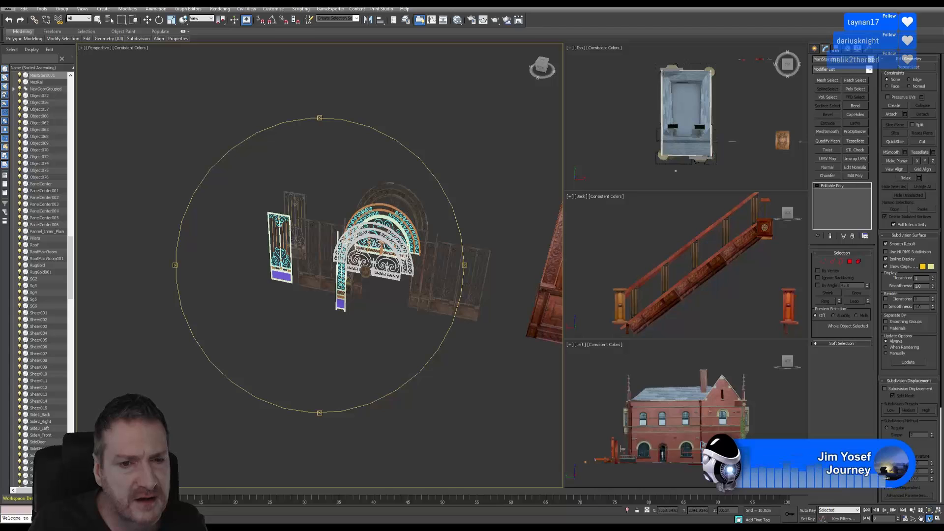
scroll(357, 250, "down", 8)
middle_click_drag(338, 307, 433, 257)
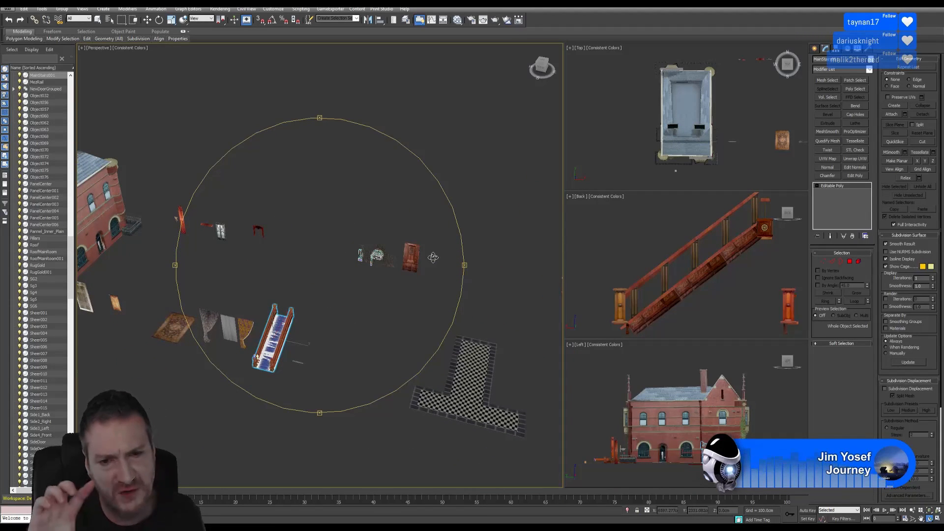
Step: Select the middle scrollwork panel with the purple frame and orange scrolls, ready for moving
middle_click_drag(364, 309, 275, 156)
left_click(98, 19)
left_click(361, 261)
left_click(376, 226)
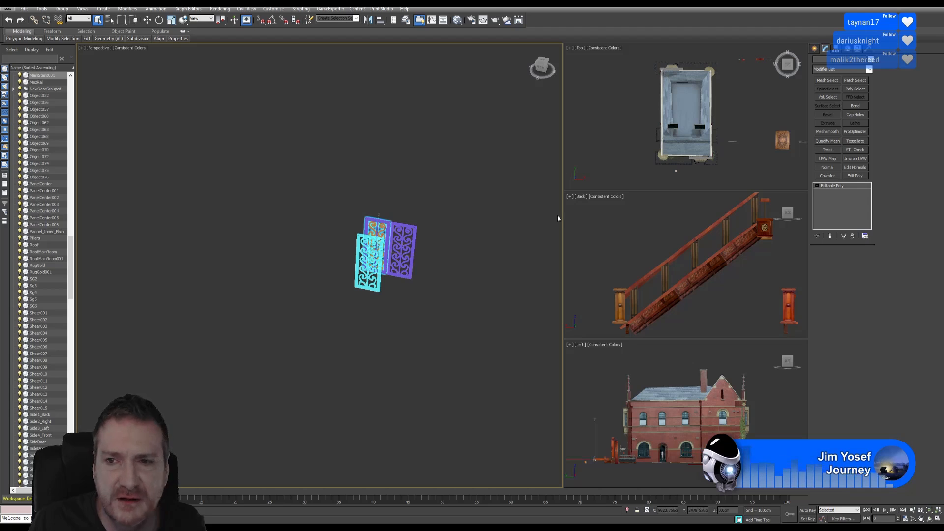
left_click(357, 281)
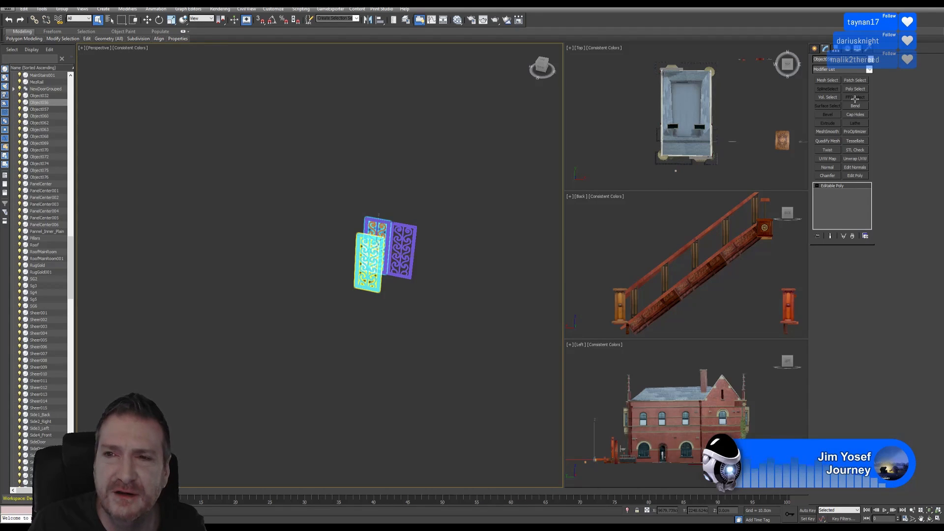
left_click(374, 221)
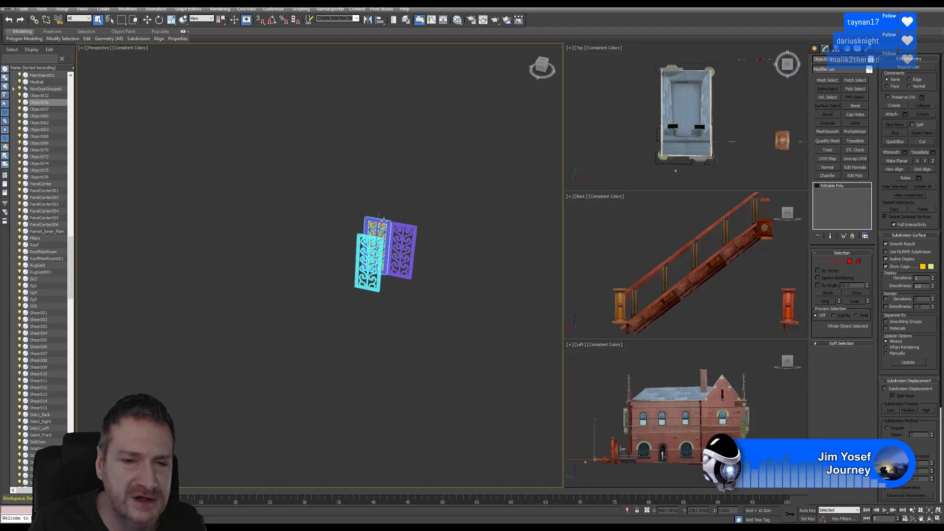
scroll(381, 229, "up", 10)
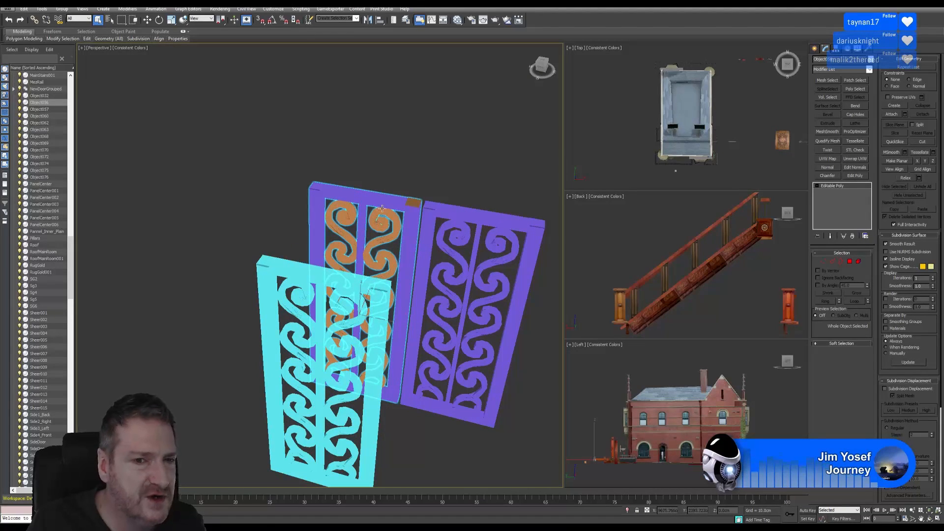
left_click(146, 21)
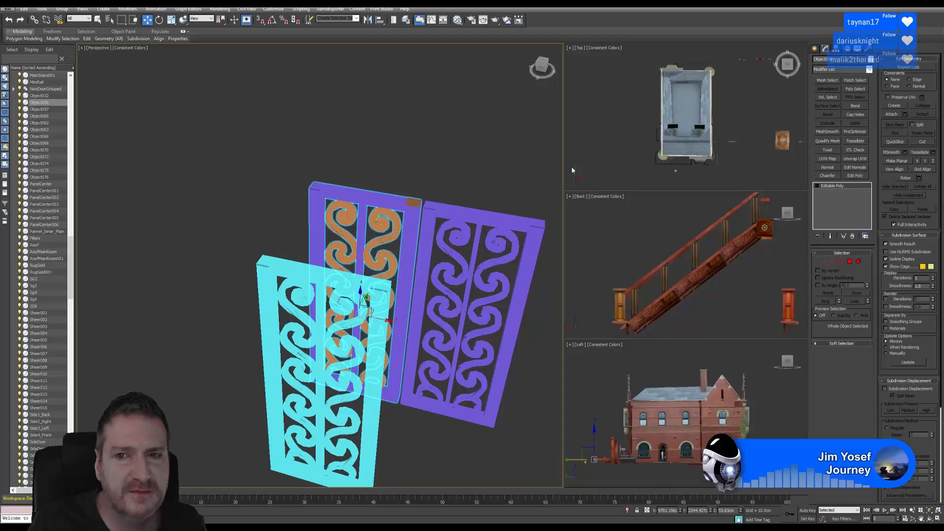
Step: Clone the selected scrollwork panel as a single independent copy, placed towards the banister parts in the top view
middle_click_drag(580, 162, 506, 177)
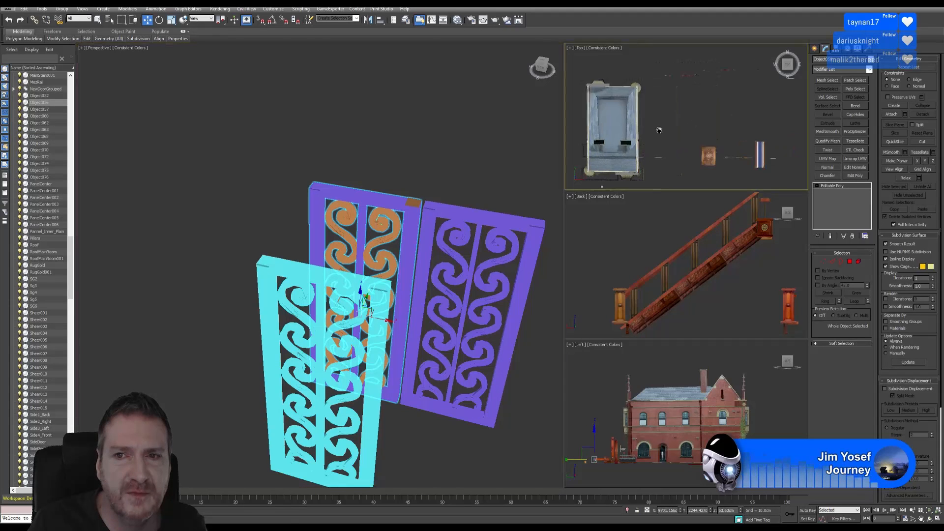
left_click(937, 519)
middle_click_drag(580, 265, 367, 268)
scroll(475, 266, "down", 3)
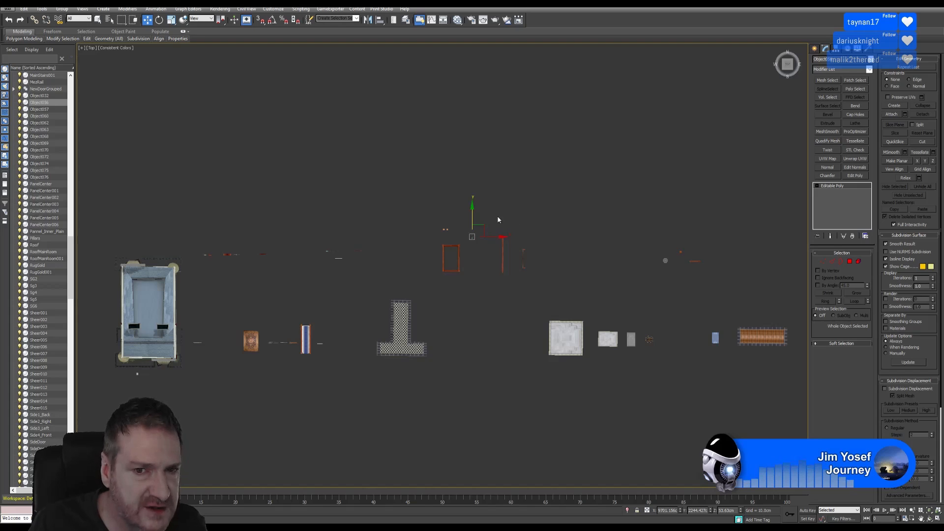
left_click_drag(694, 262, 721, 296, "shift")
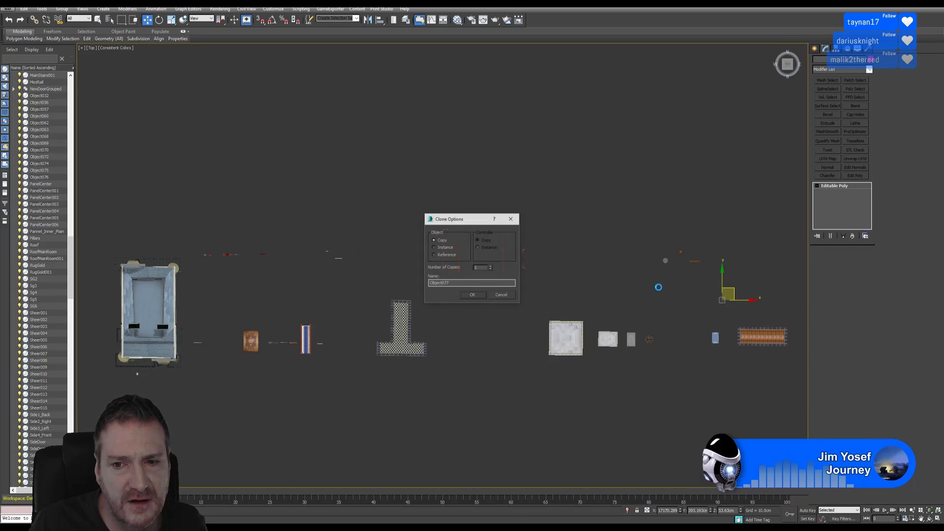
left_click(473, 295)
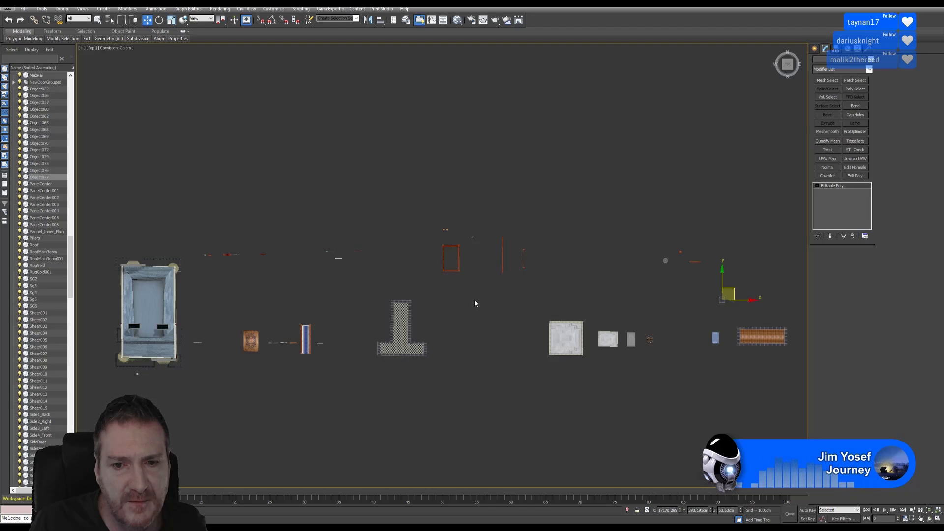
Step: Move the copied scrollwork panel in the top view to just behind the sloped stair banister
middle_click_drag(635, 281, 266, 250)
left_click_drag(356, 258, 747, 264)
middle_click_drag(686, 266, 564, 279)
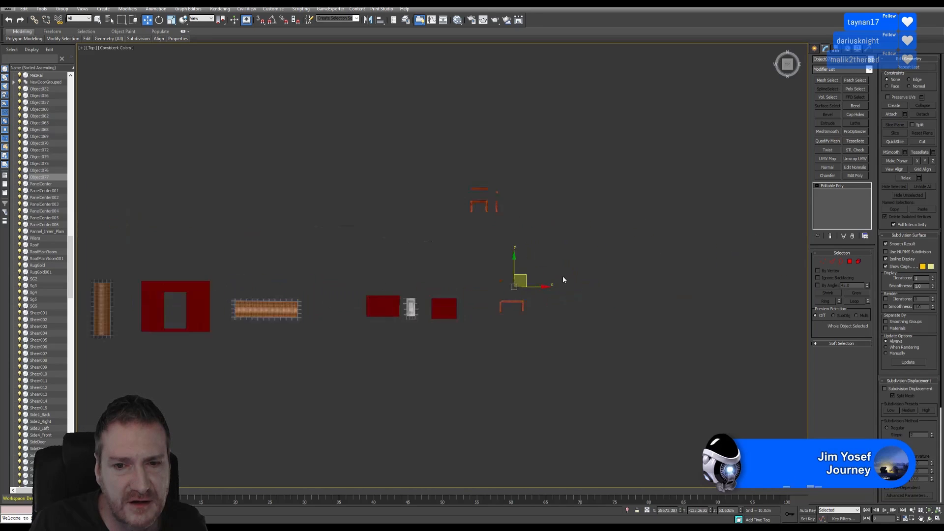
scroll(564, 278, "up", 4)
middle_click_drag(452, 280, 510, 330)
scroll(491, 375, "down", 1)
scroll(494, 377, "down", 3)
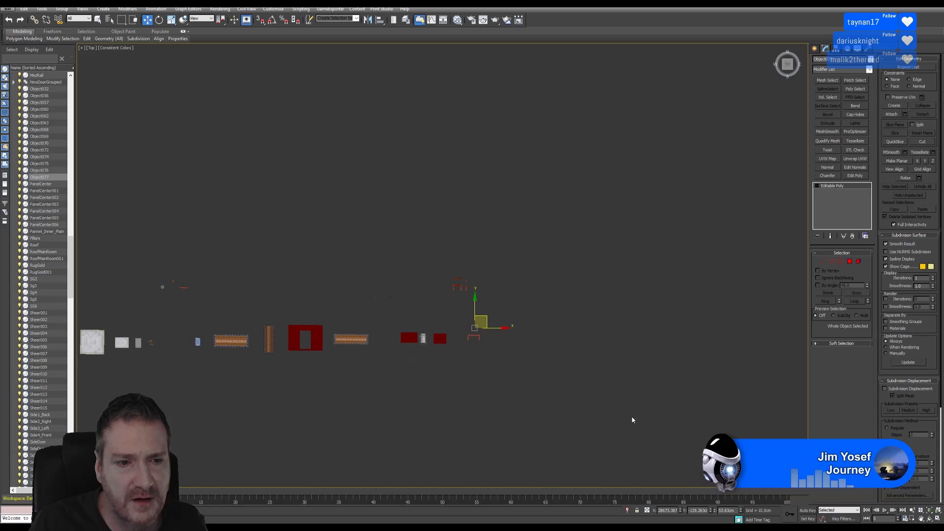
Step: Select the copied scrollwork panel together with the sloped stair banister and isolate both objects
left_click(937, 518)
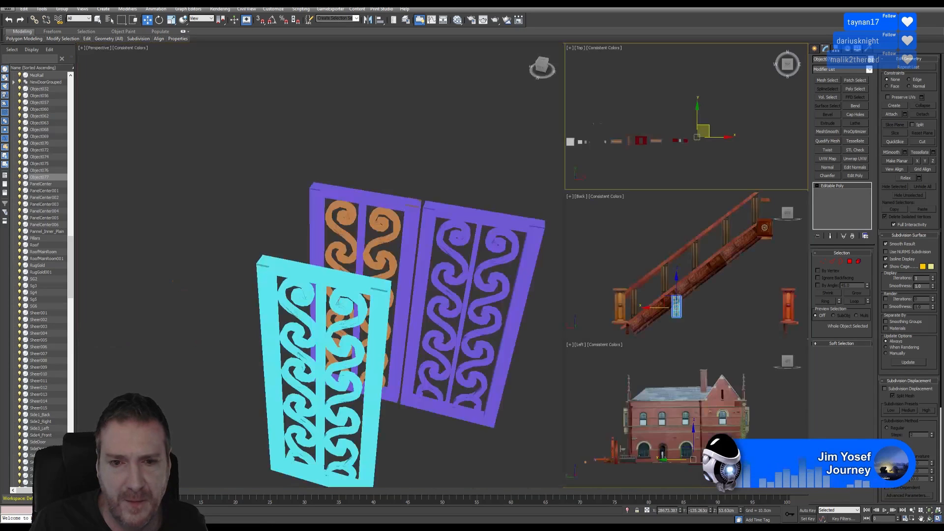
scroll(439, 326, "down", 5)
scroll(435, 335, "down", 8)
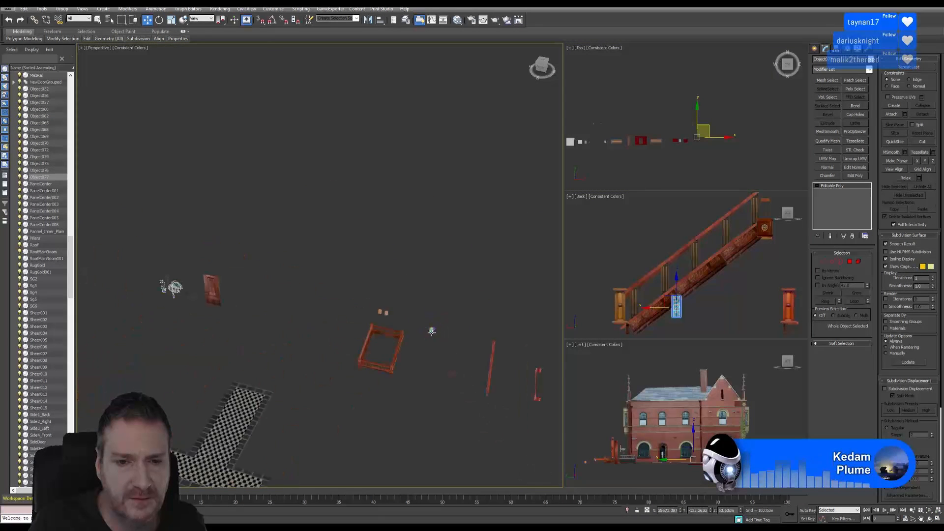
middle_click_drag(435, 335, 226, 181)
middle_click_drag(476, 306, 243, 233)
middle_click_drag(397, 256, 157, 209)
middle_click_drag(534, 310, 184, 223)
middle_click_drag(484, 286, 348, 276)
scroll(348, 276, "up", 8)
scroll(331, 276, "down", 3)
middle_click_drag(346, 236, 418, 282)
left_click_drag(408, 262, 328, 339)
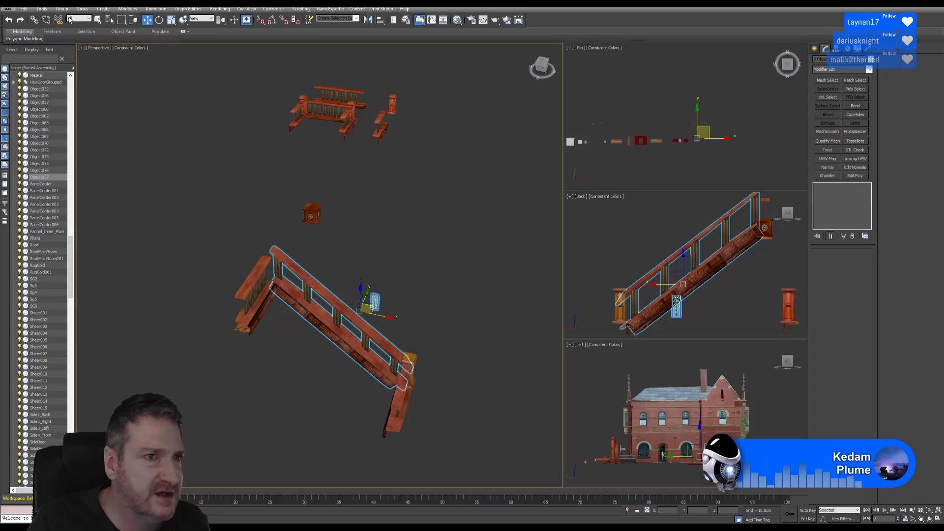
left_click(42, 9)
left_click(61, 81)
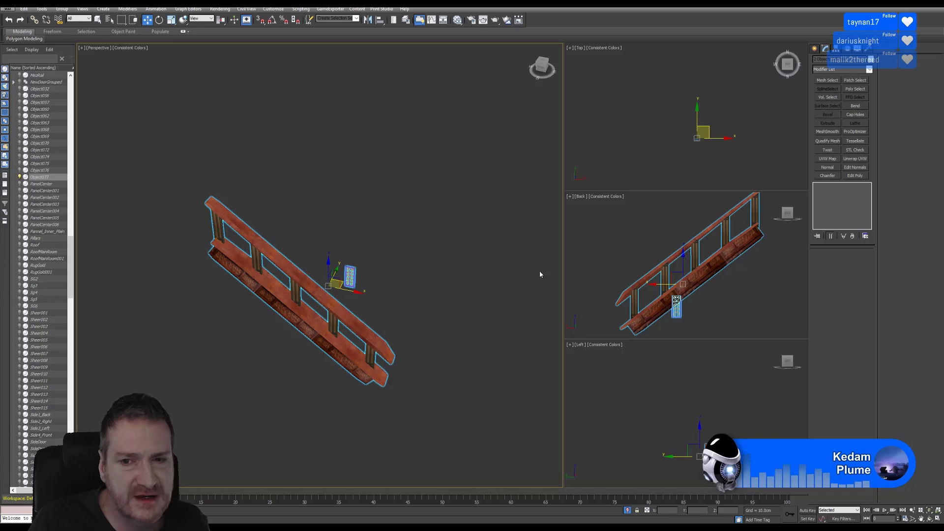
Step: Move the copied scrollwork panel in the back view up and across to the upper end of the sloped banister
right_click(735, 318)
left_click(734, 317)
left_click(678, 310)
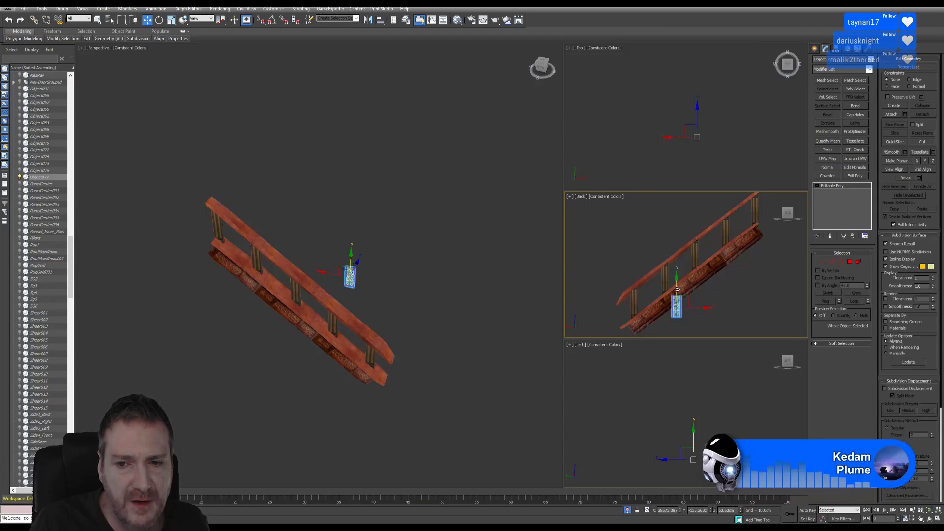
left_click_drag(678, 276, 679, 252)
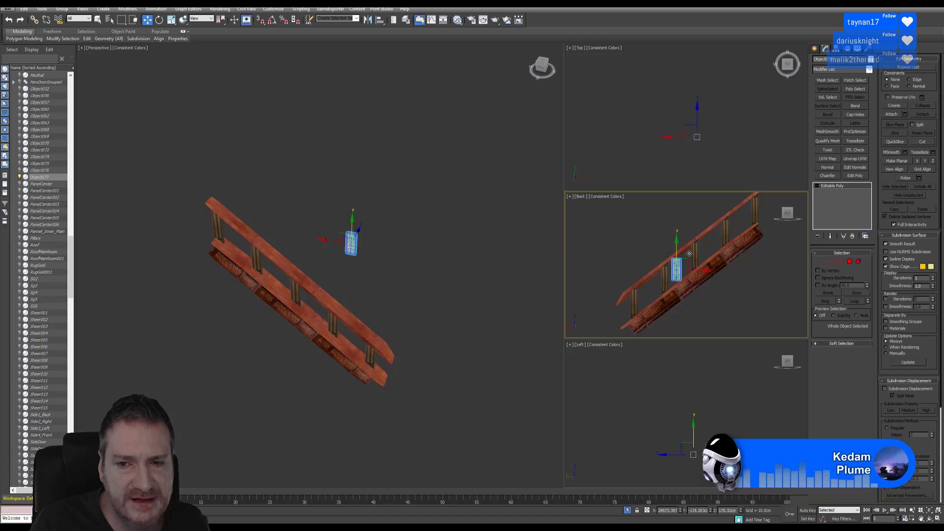
middle_click_drag(688, 262, 626, 269)
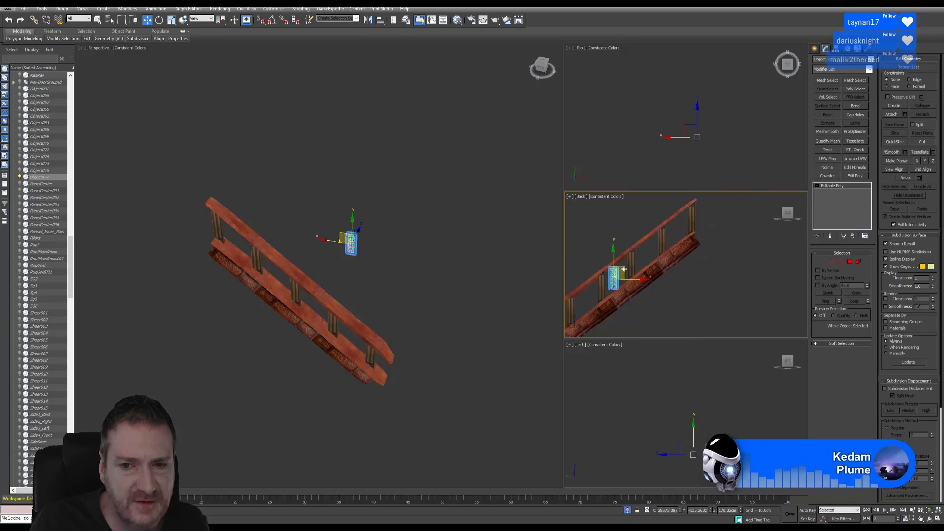
left_click_drag(655, 238, 698, 236)
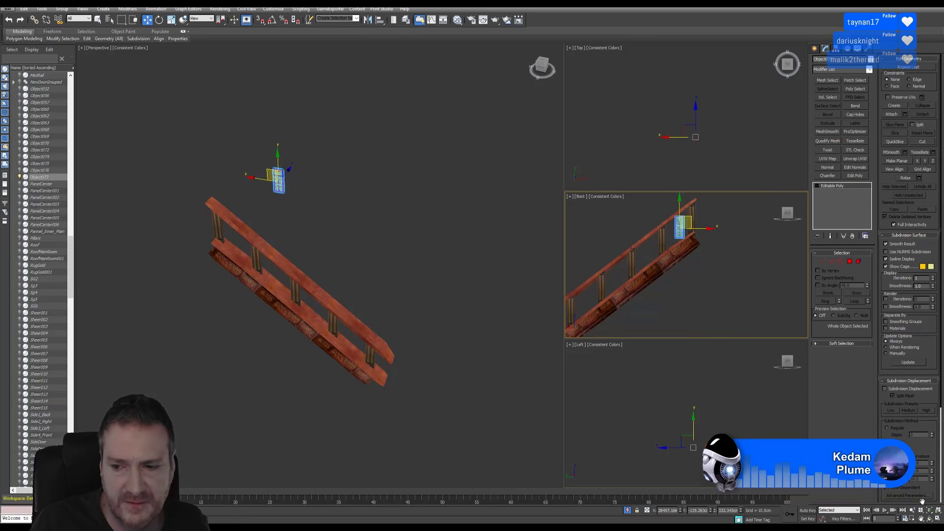
Step: Fine-position the panel in the back view, in the gap just beside the banister's uppermost post and between its rails
left_click(937, 518)
middle_click_drag(471, 272, 485, 337)
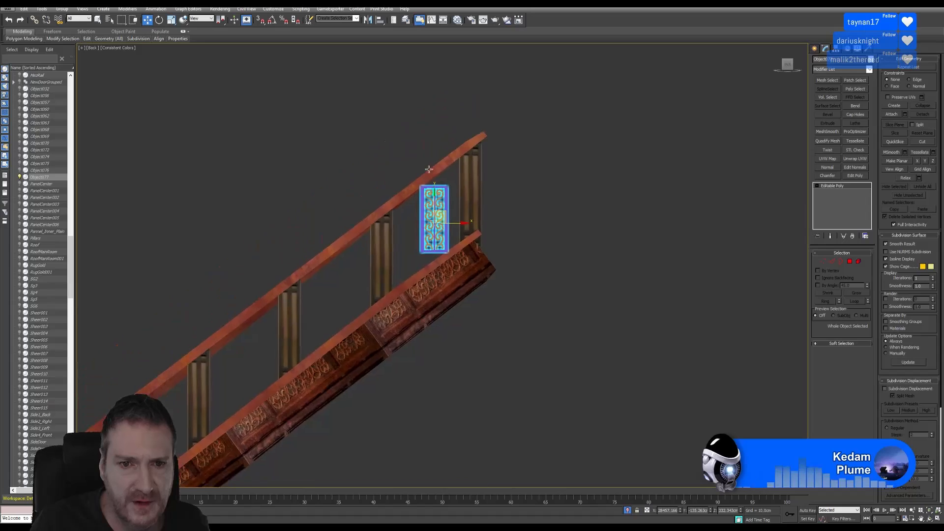
scroll(430, 172, "up", 3)
mouse_move(451, 266)
left_mouse_down()
mouse_move(466, 265)
mouse_move(459, 250)
left_mouse_up()
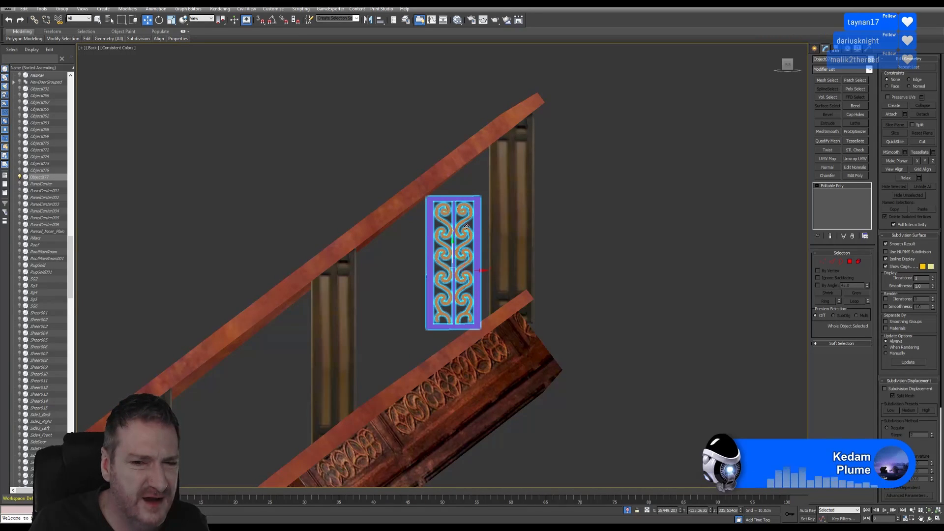
left_click(171, 19)
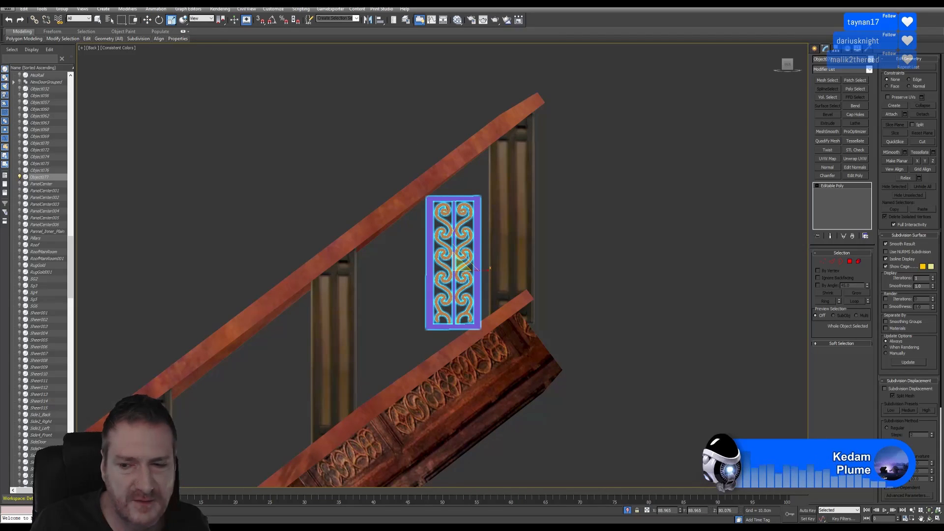
left_click(147, 20)
Step: Move the panel in the top view along Y onto the centre line of the banister
left_click(939, 519)
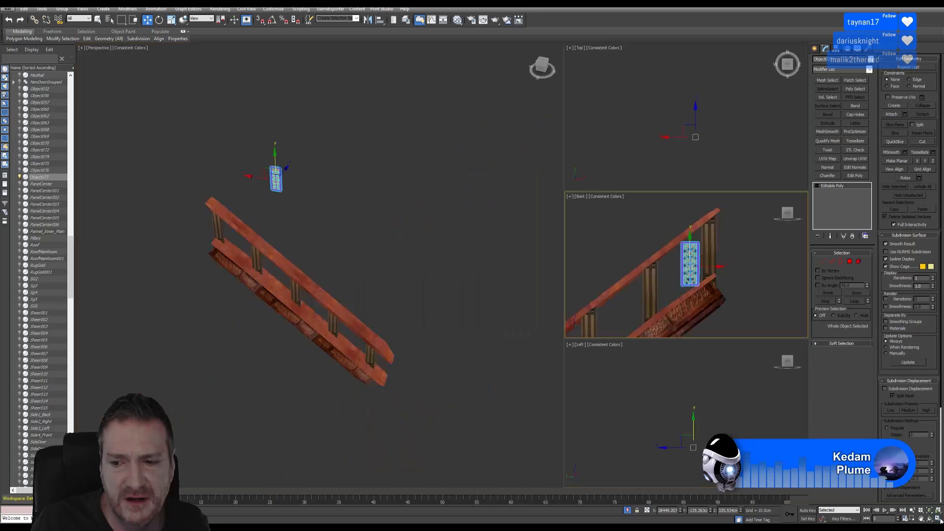
right_click(698, 174)
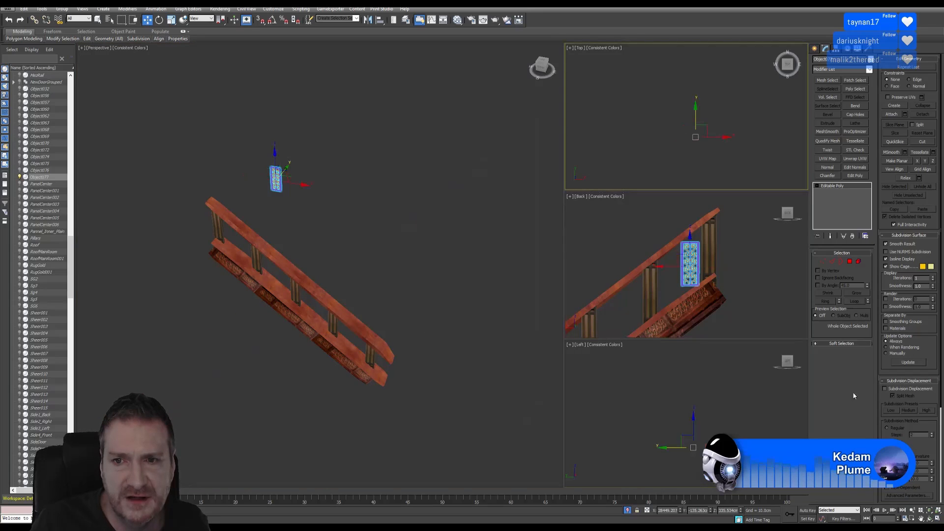
left_click(938, 519)
scroll(502, 275, "up", 4)
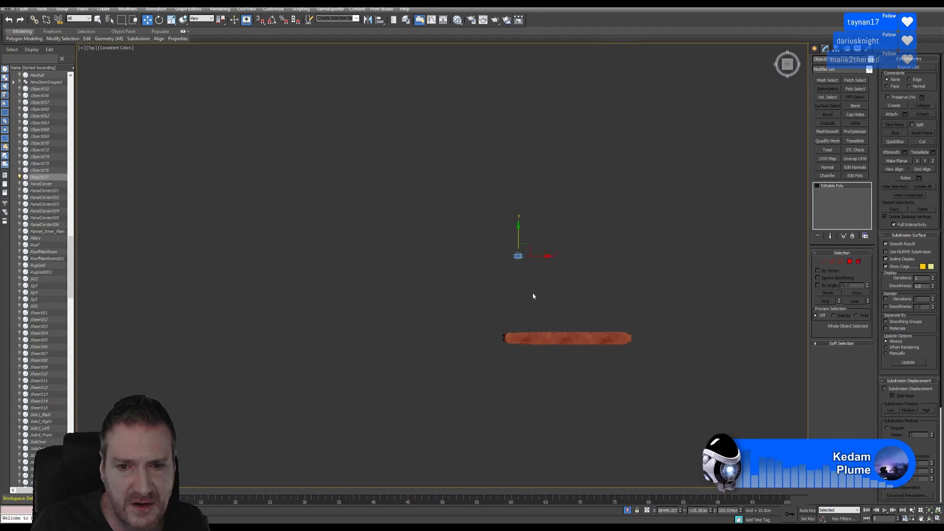
middle_click_drag(532, 292, 445, 248)
left_click_drag(436, 198, 438, 281)
scroll(435, 306, "up", 6)
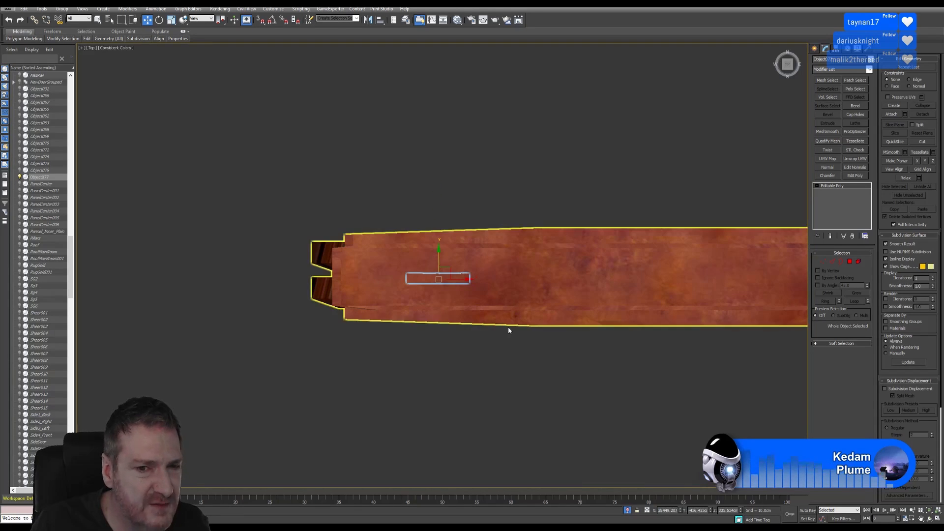
Step: Scale the panel vertically in the back view so its frame spans from the handrail to the lower rail
left_click(937, 520)
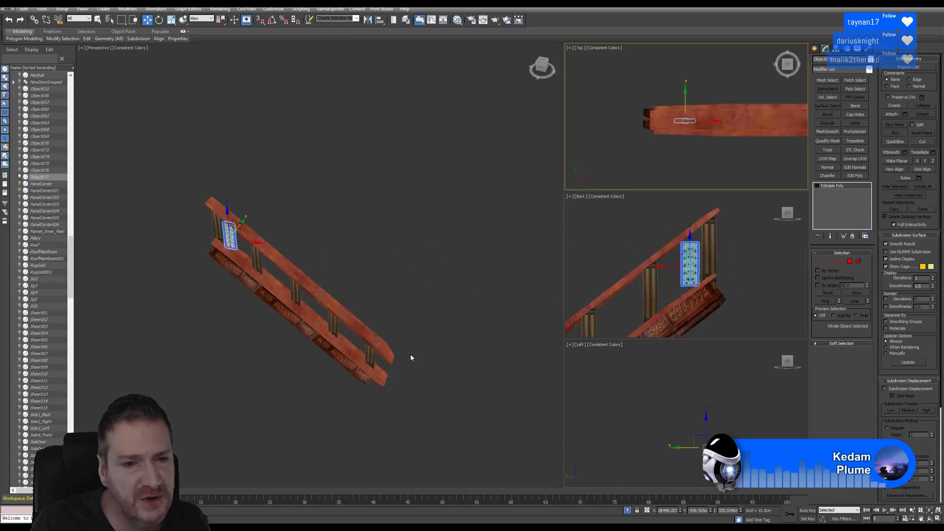
middle_click(752, 309)
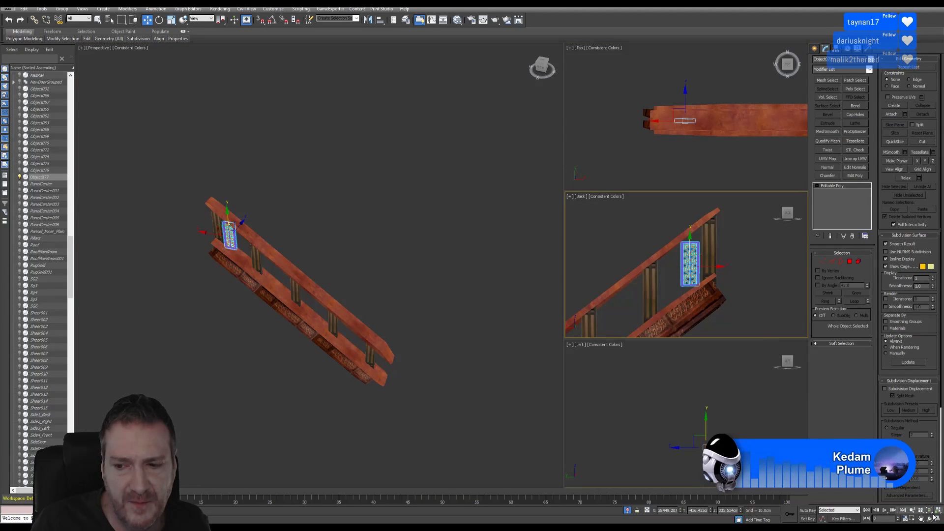
key("alt+w")
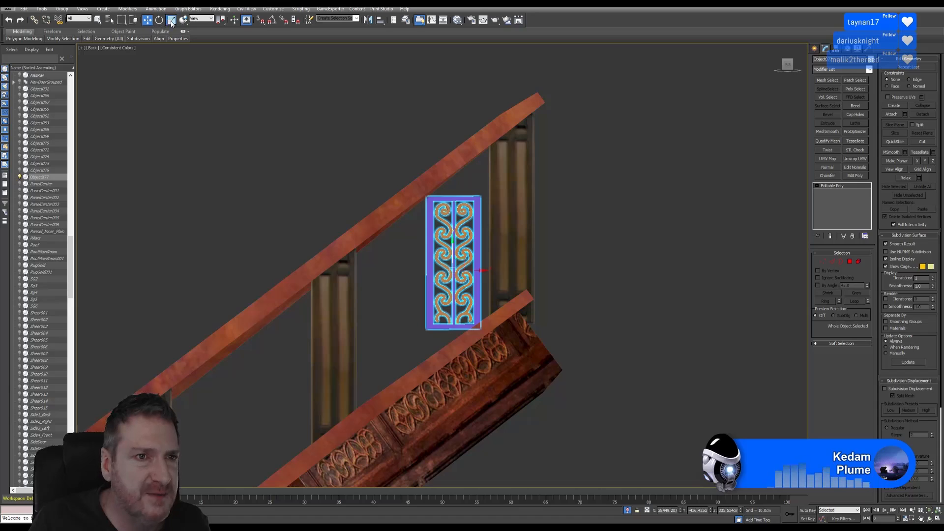
key("r")
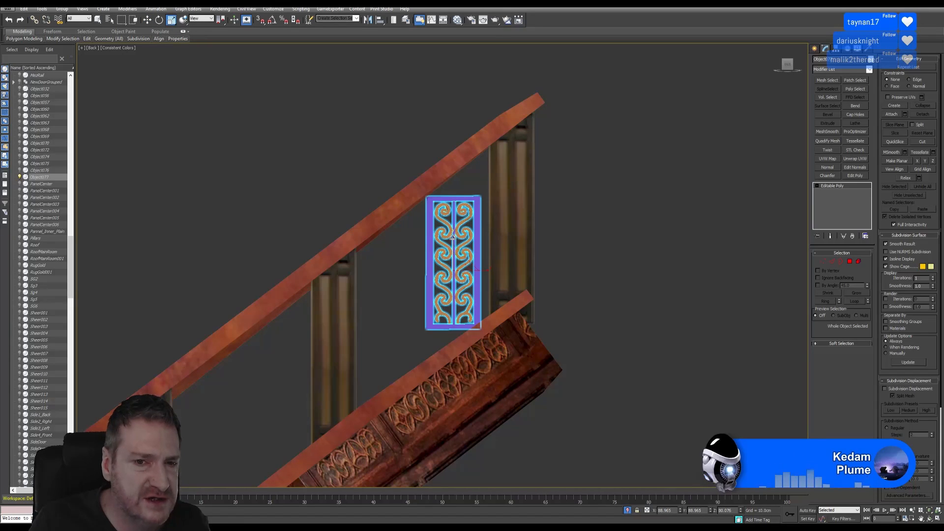
left_click_drag(453, 236, 461, 224)
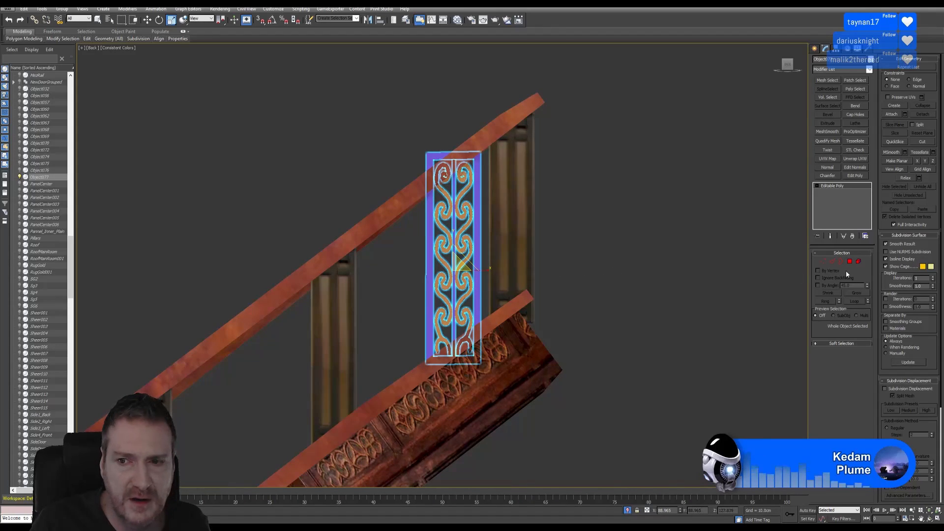
Step: Select all visible orange scrolls of the panel as elements, leaving out the purple frame
left_click(857, 261)
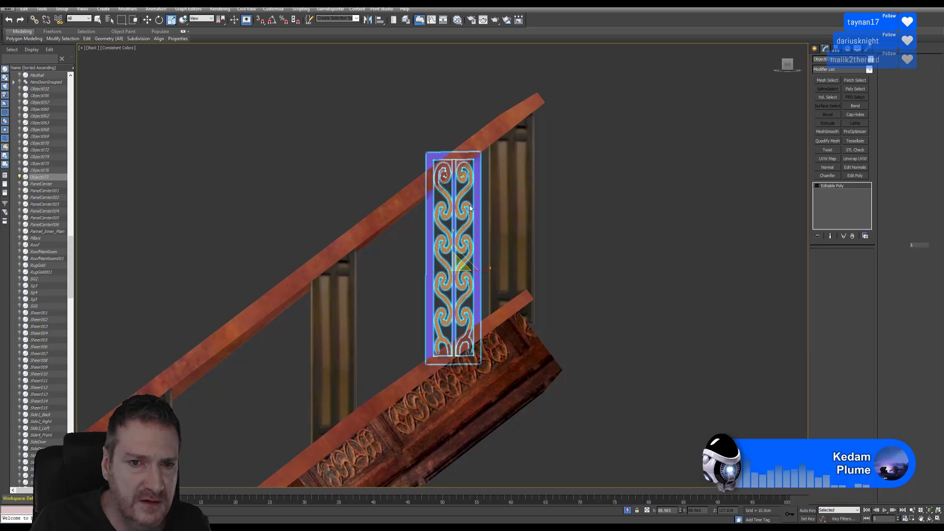
left_click(448, 197)
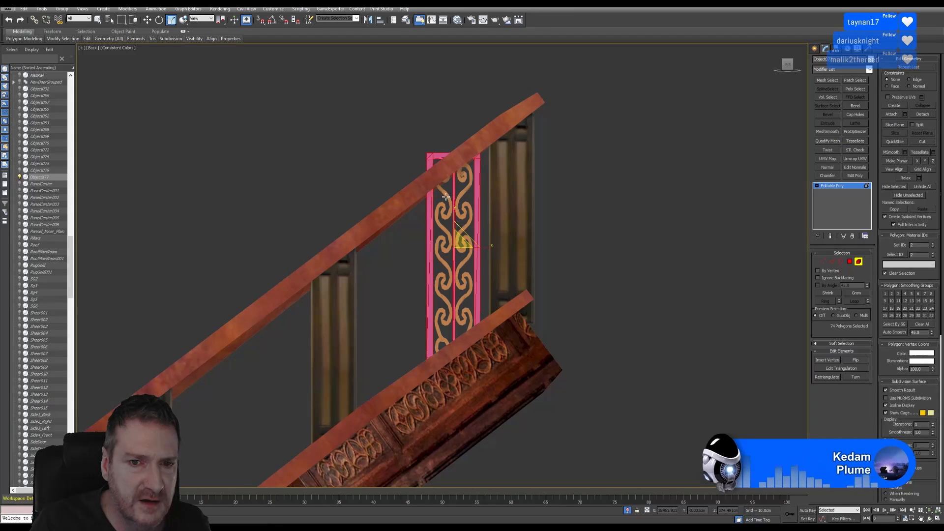
left_click(447, 198)
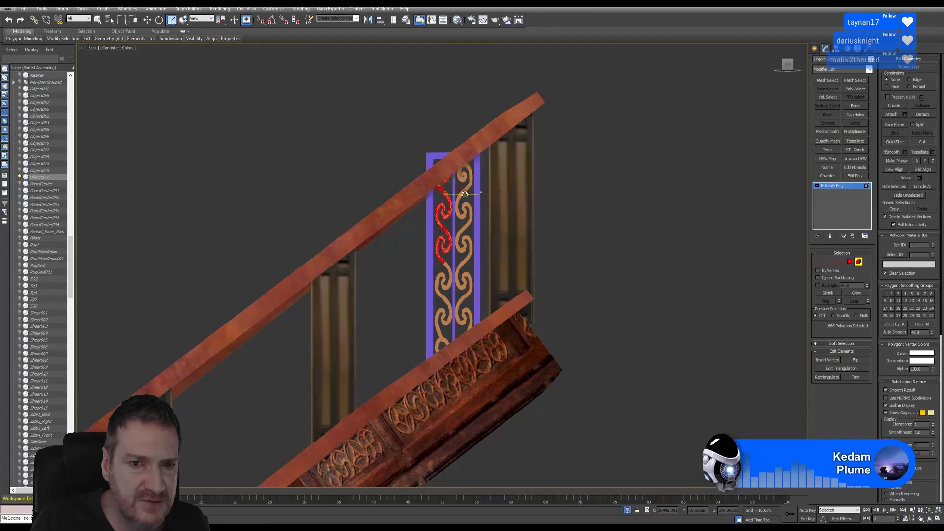
left_click(469, 182, "ctrl")
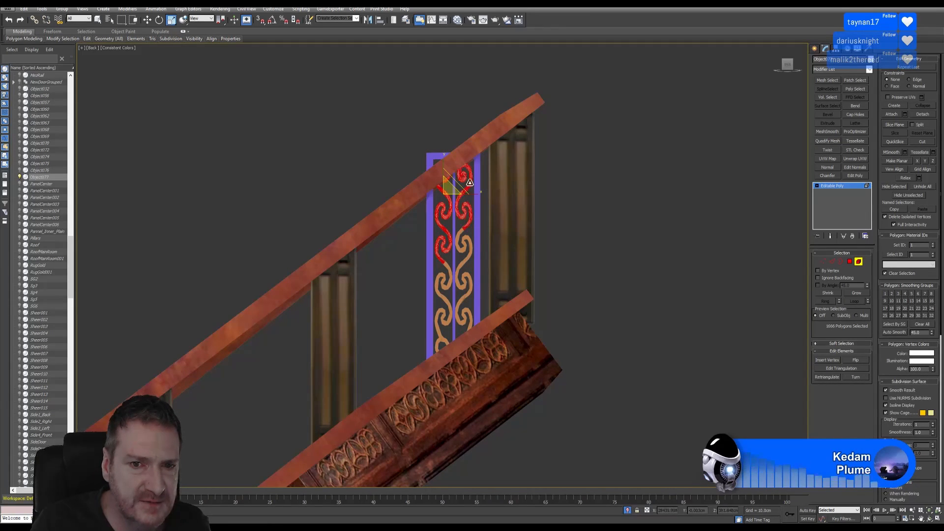
left_click(465, 245, "ctrl")
left_click(442, 290, "ctrl")
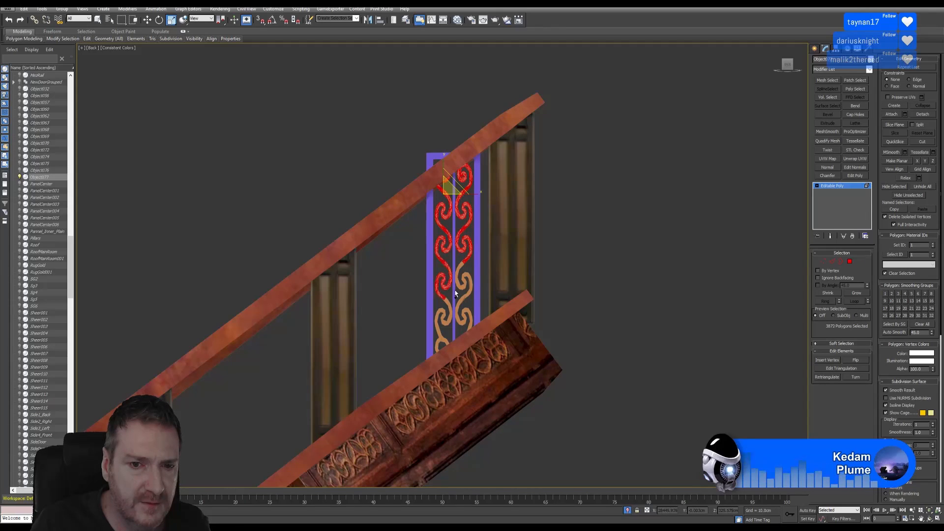
left_click(464, 284, "ctrl")
left_click(448, 311, "ctrl")
left_click(464, 322, "ctrl")
left_click(445, 340, "ctrl")
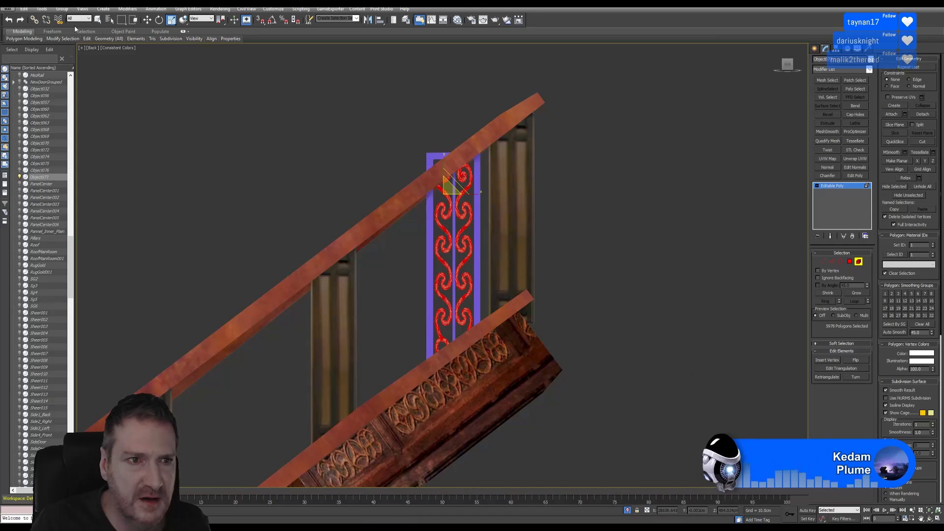
Step: Add the scroll hidden behind the lower rail to the selection using Wireframe display, and restore Consistent Colors shading
left_click(116, 48)
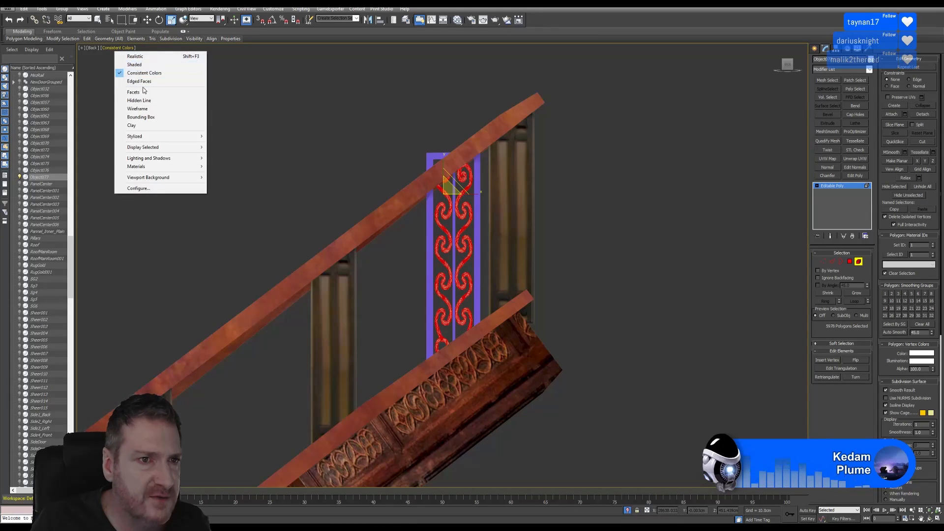
left_click(139, 109)
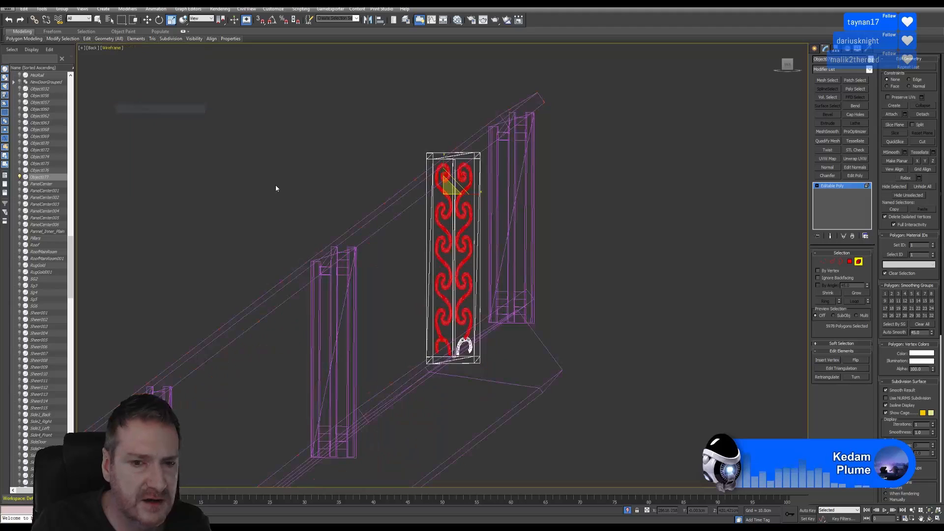
left_click(465, 345, "ctrl")
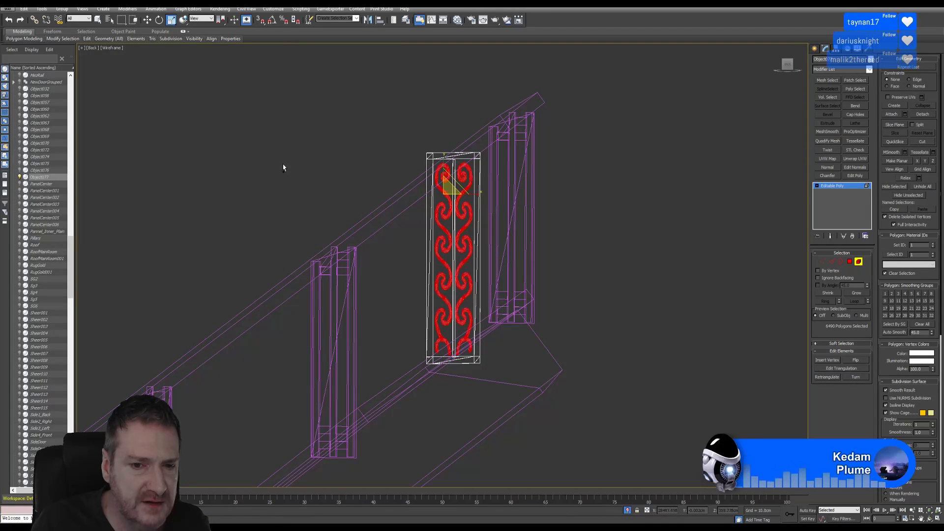
left_click(109, 49)
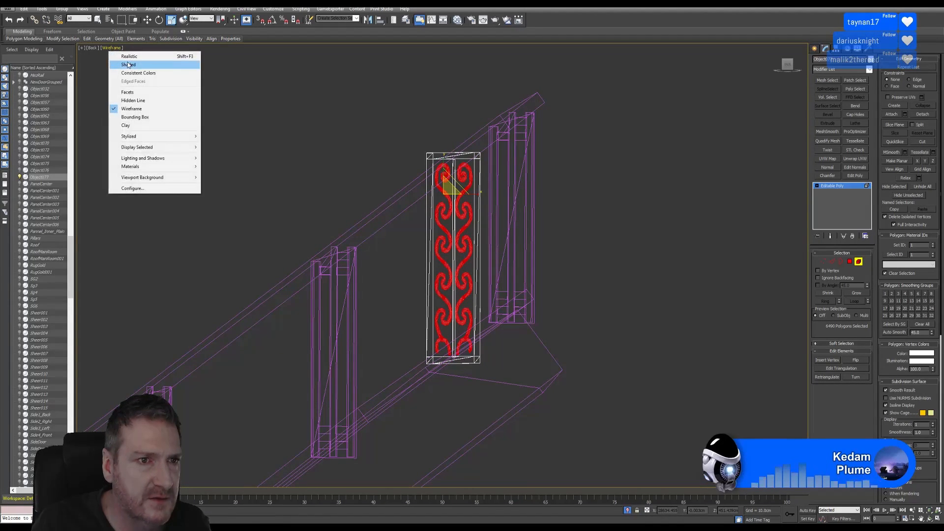
left_click(128, 62)
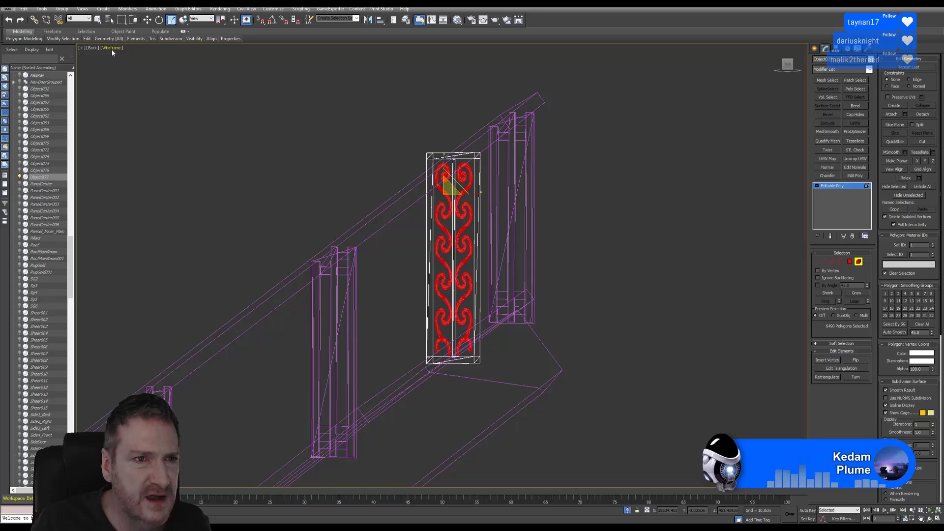
left_click(110, 49)
left_click(134, 73)
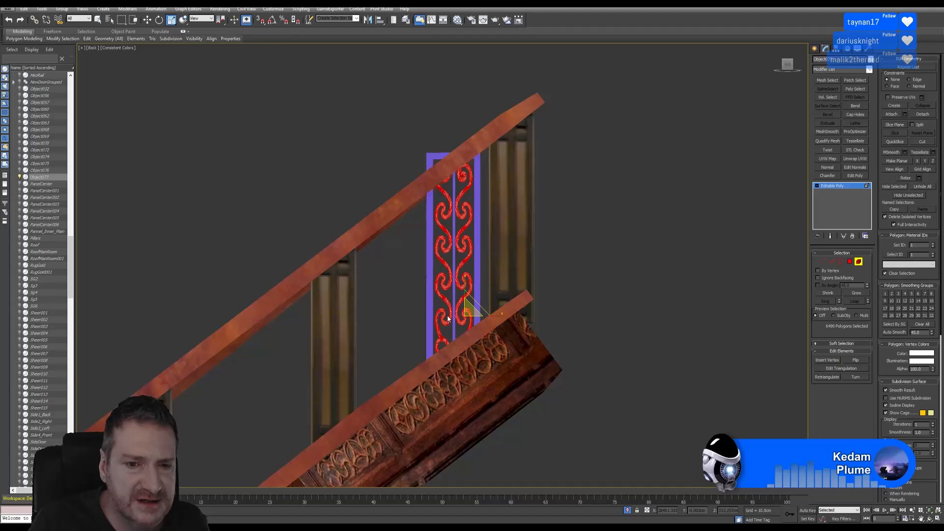
Step: Move the selected scrolls down inside the frame so their tops sit below the handrail, and leave element editing
left_click_drag(465, 285, 468, 288)
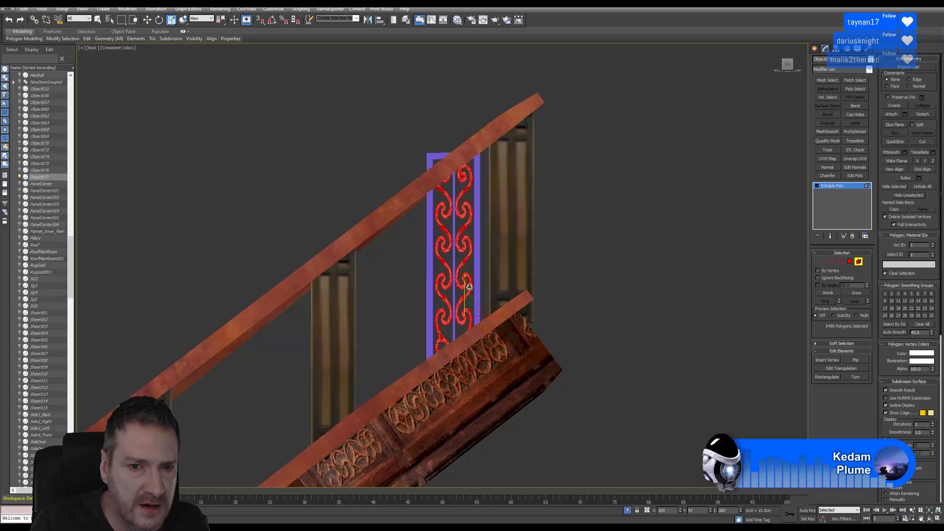
left_click(146, 20)
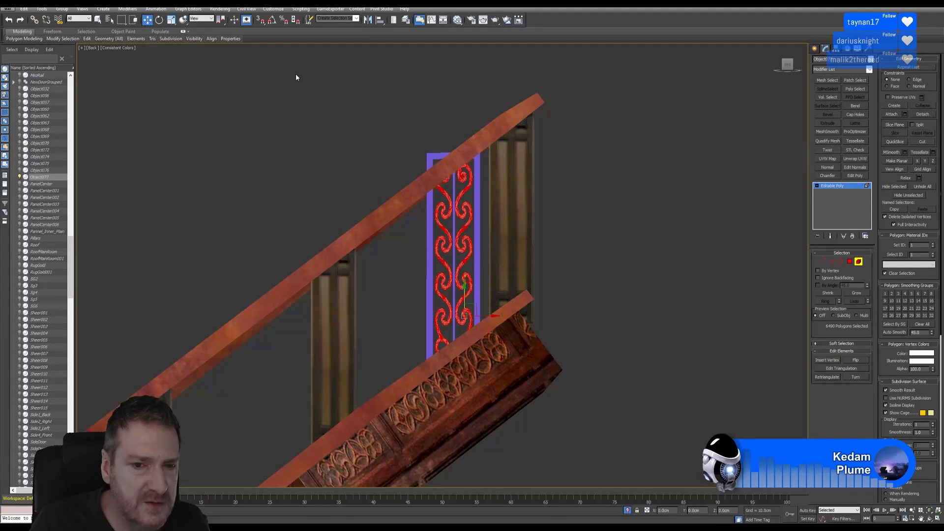
left_click_drag(465, 288, 464, 321)
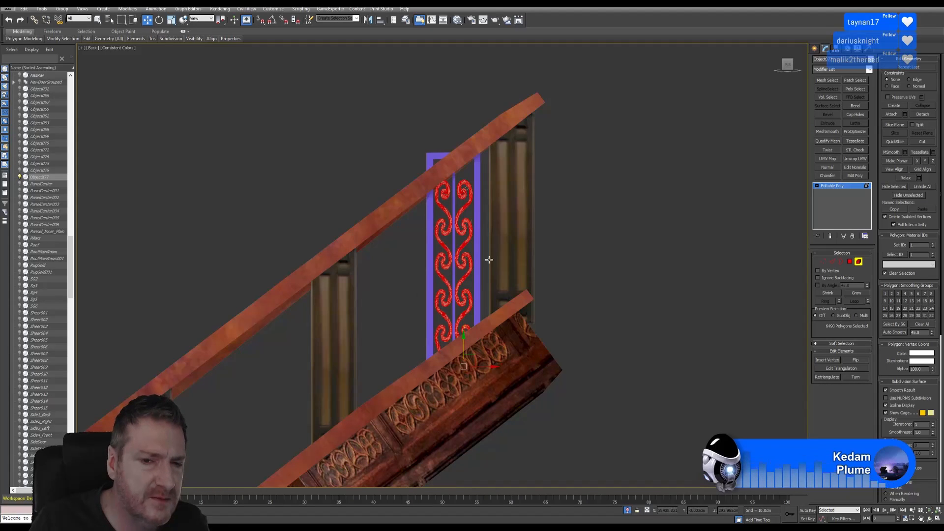
left_click_drag(424, 363, 403, 345)
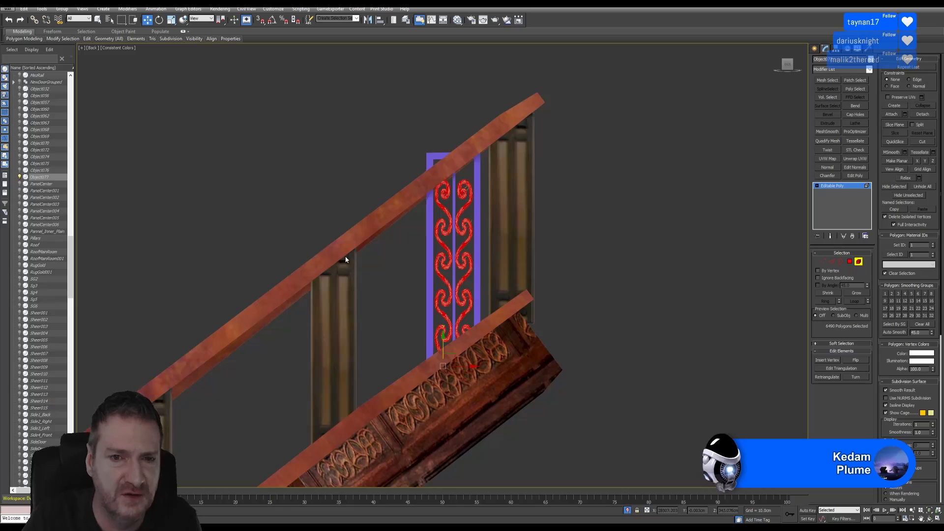
left_click(470, 193)
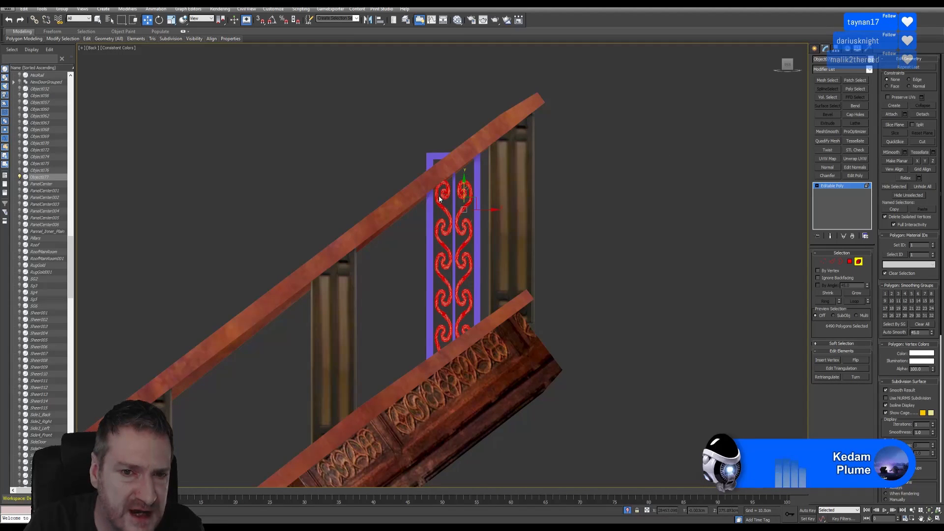
left_click(444, 271)
left_click(444, 295)
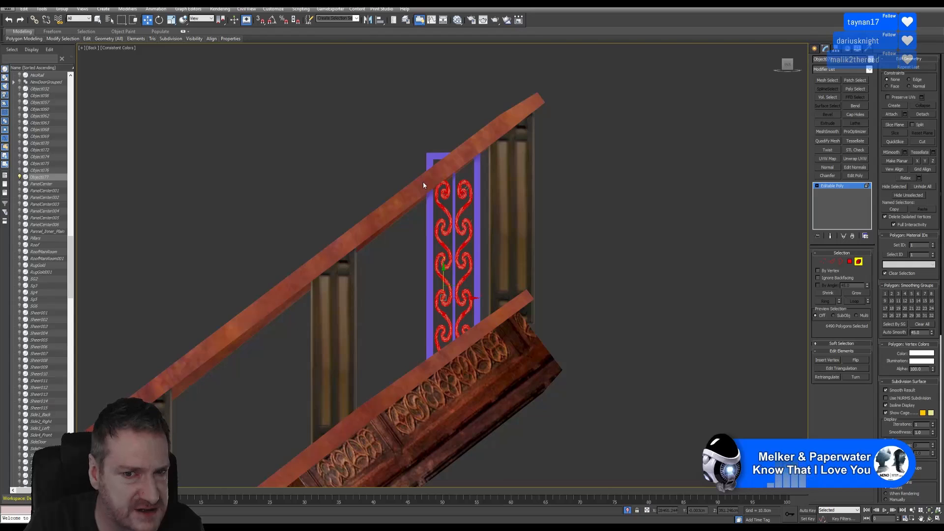
left_click(858, 262)
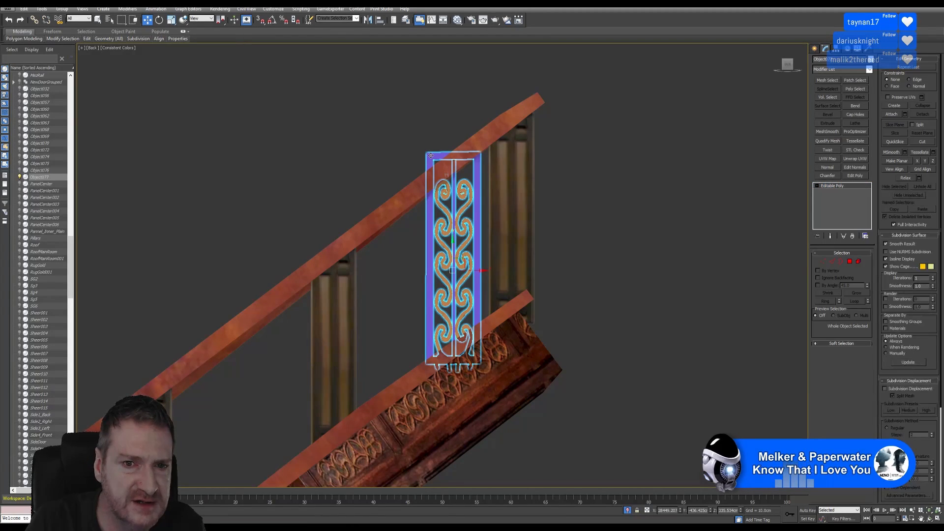
Step: Lower the vertices along the top of the panel frame so its top edge follows the handrail's slope, and leave vertex editing
left_click(823, 262)
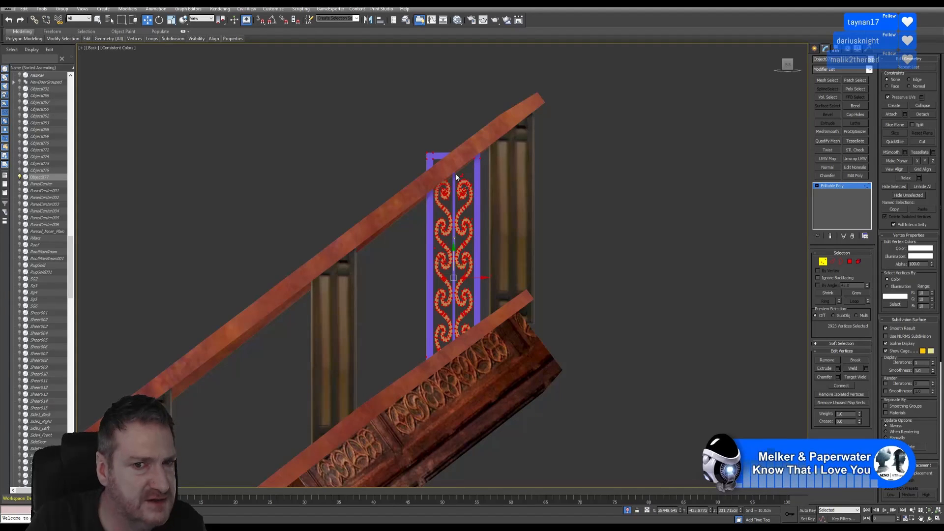
left_click_drag(405, 125, 430, 178)
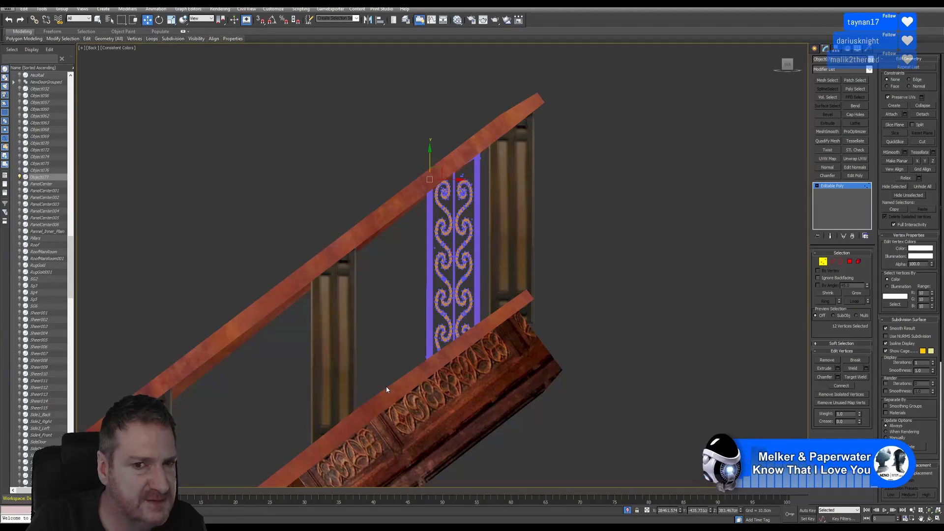
left_click(822, 262)
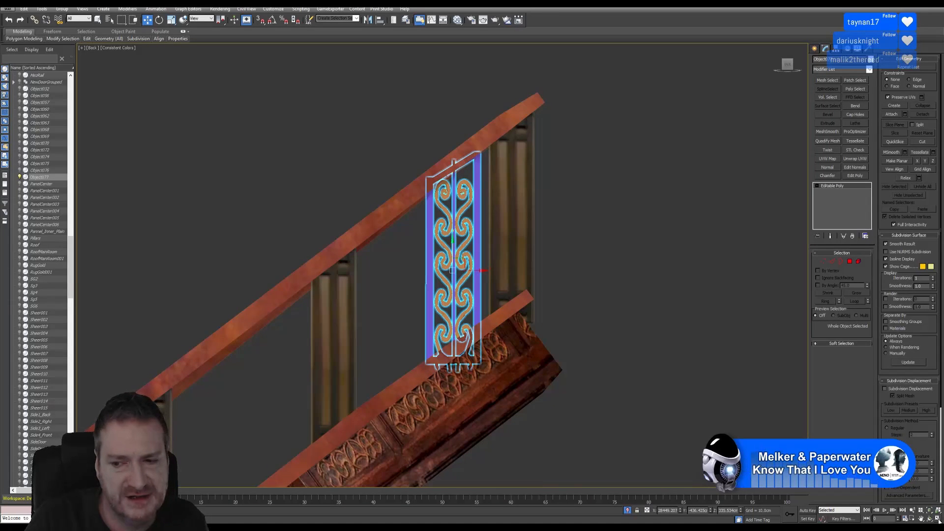
Step: Check the fitted panel against the banister in the perspective view and rename the panel object StairsIronwork
left_click(937, 519)
middle_click_drag(335, 225, 362, 227)
left_click(929, 520)
left_click_drag(432, 255, 374, 216)
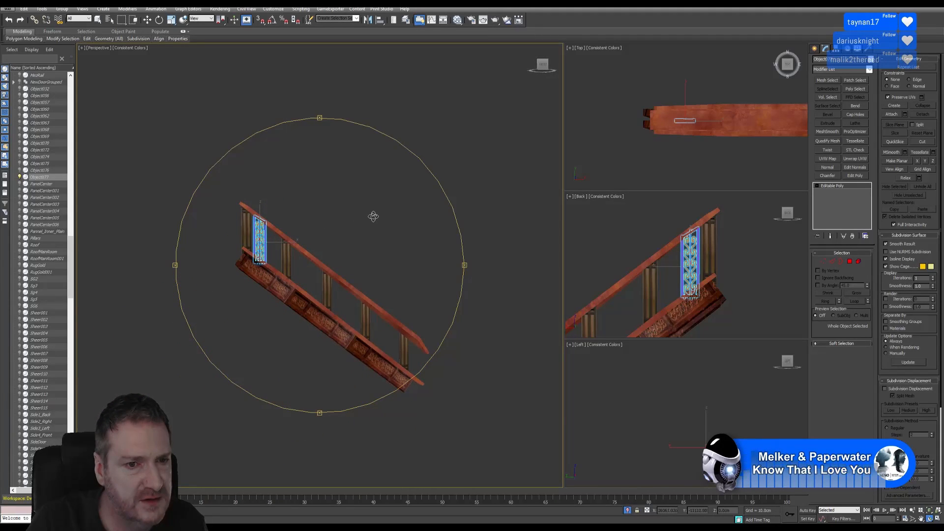
scroll(290, 228, "up", 3)
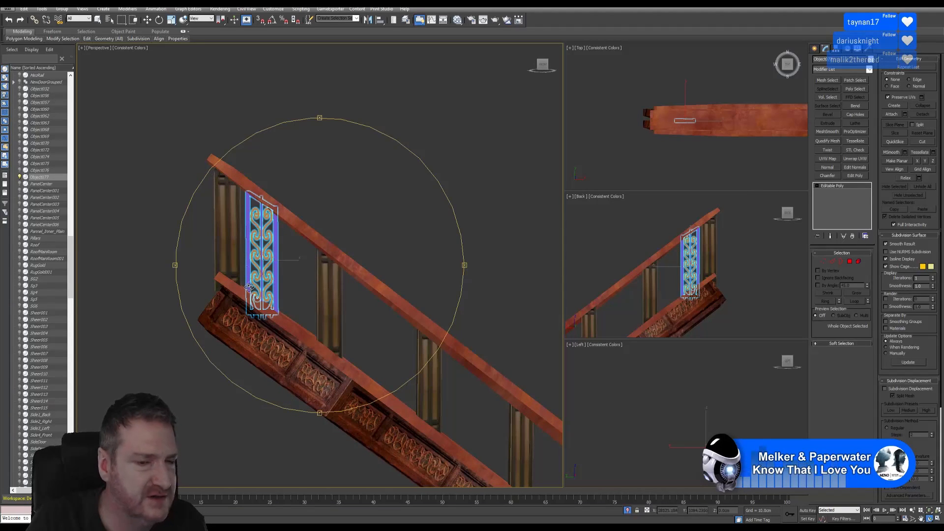
left_click(98, 22)
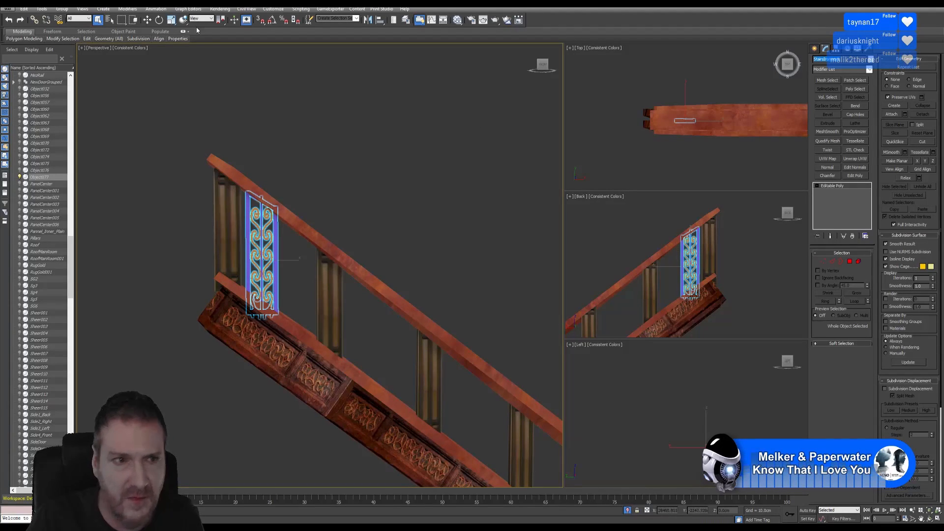
Step: Start exporting only the selected panel, and create and open a StairsIronwork folder inside the Exports folder
left_click(9, 9)
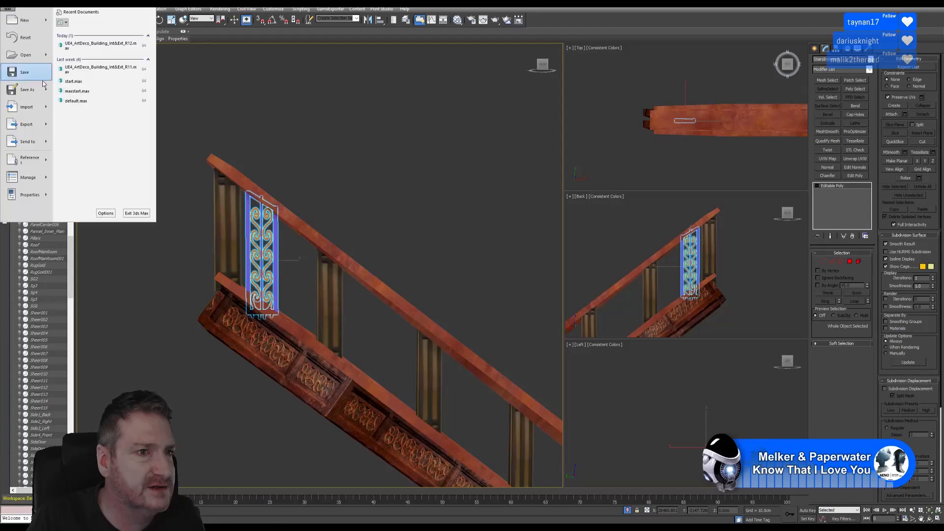
mouse_move(44, 137)
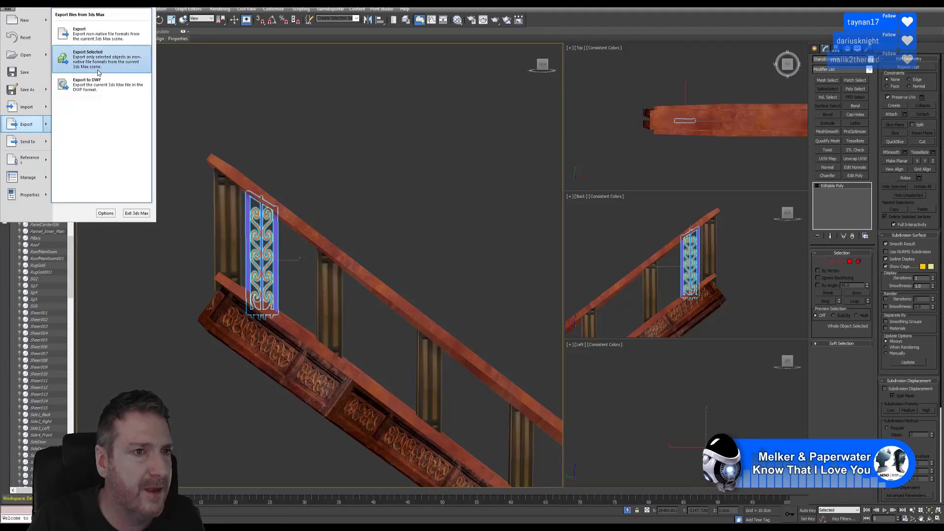
left_click(97, 70)
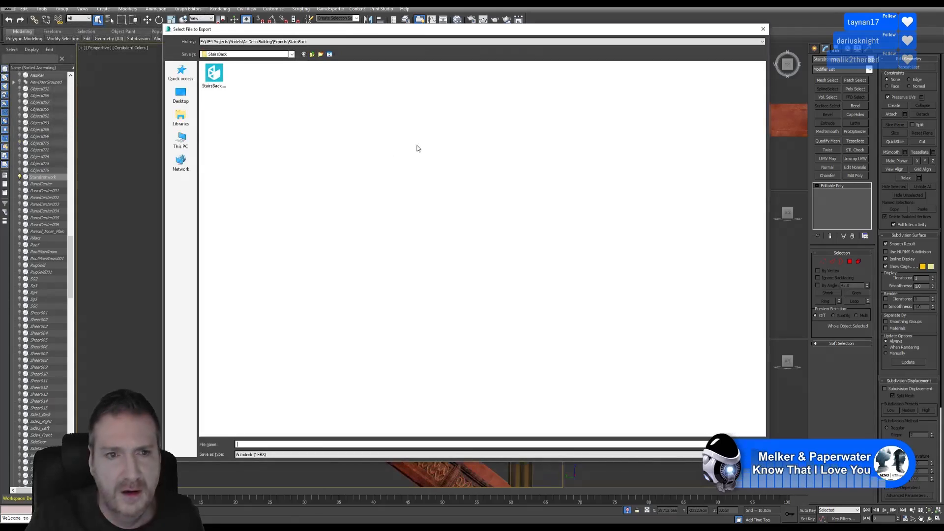
left_click(311, 55)
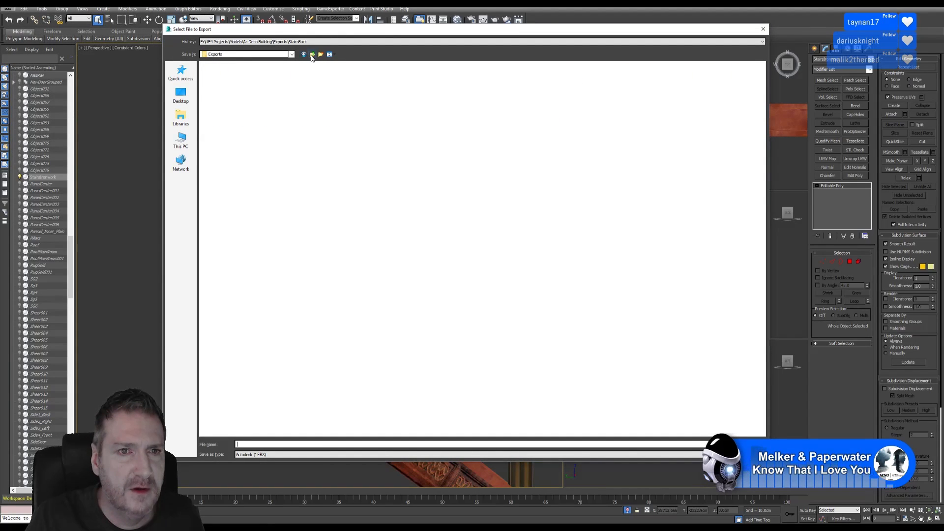
right_click(497, 199)
mouse_move(531, 286)
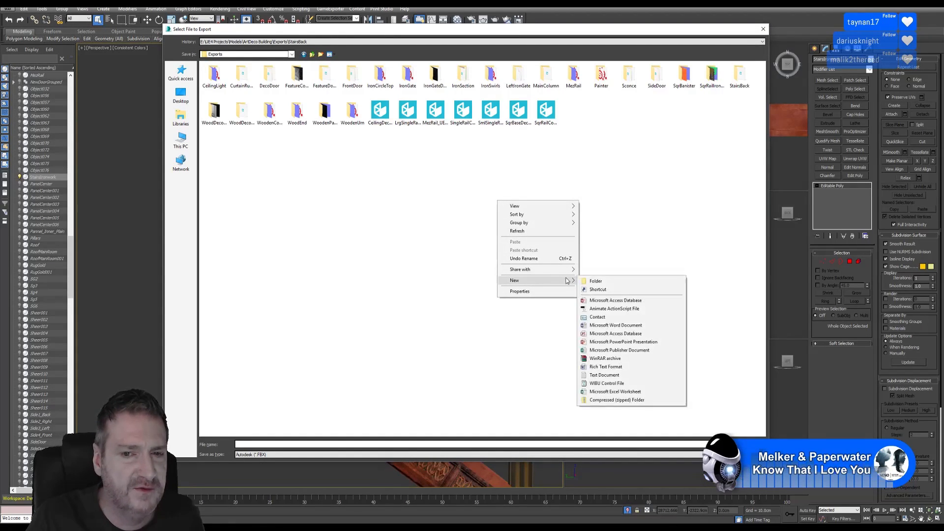
left_click(595, 279)
type("StairsIronwork")
key("Return")
key("Return")
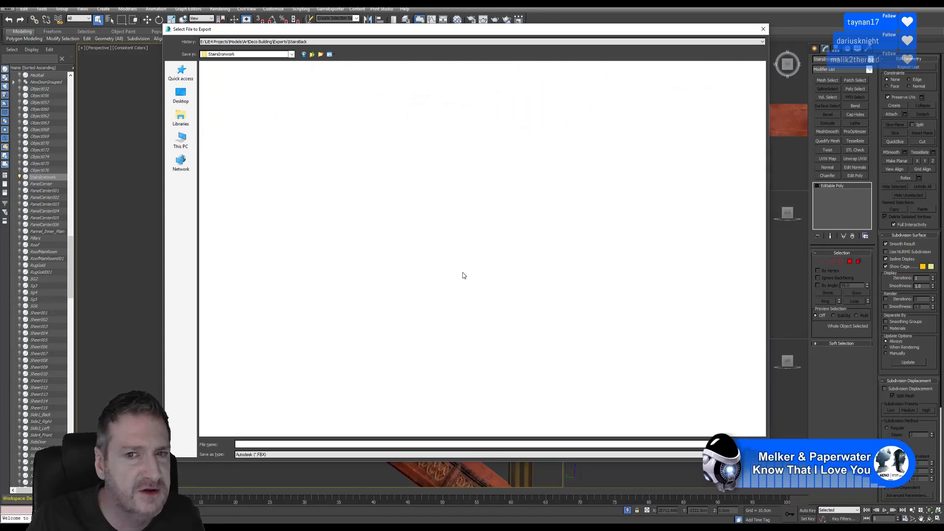
Step: Export the panel as an Autodesk FBX file named StairsIronwork with the current export options
left_click(262, 444)
type("StairsIronwork")
key("Return")
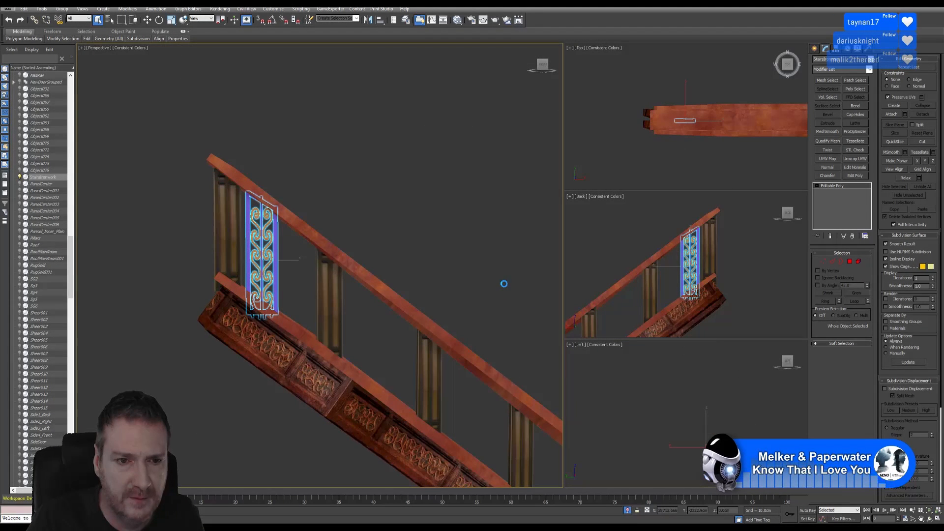
left_click(528, 360)
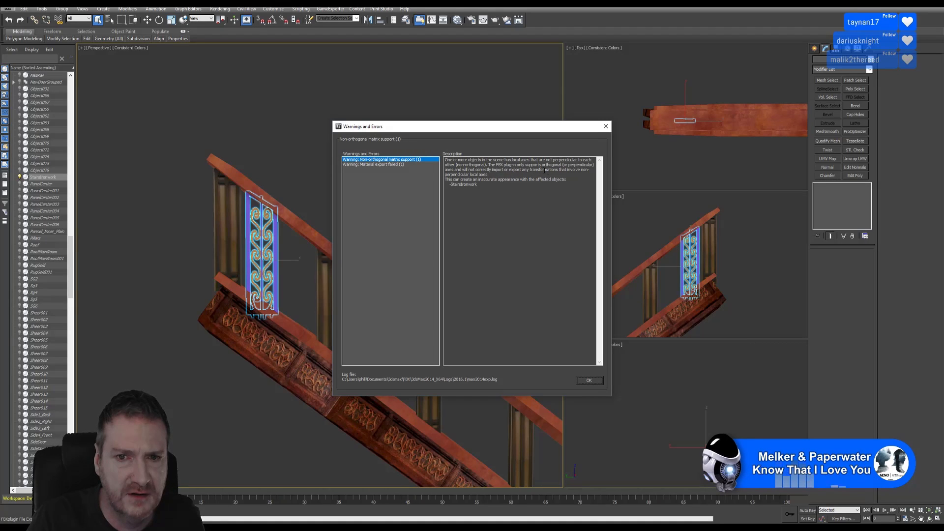
left_click(589, 380)
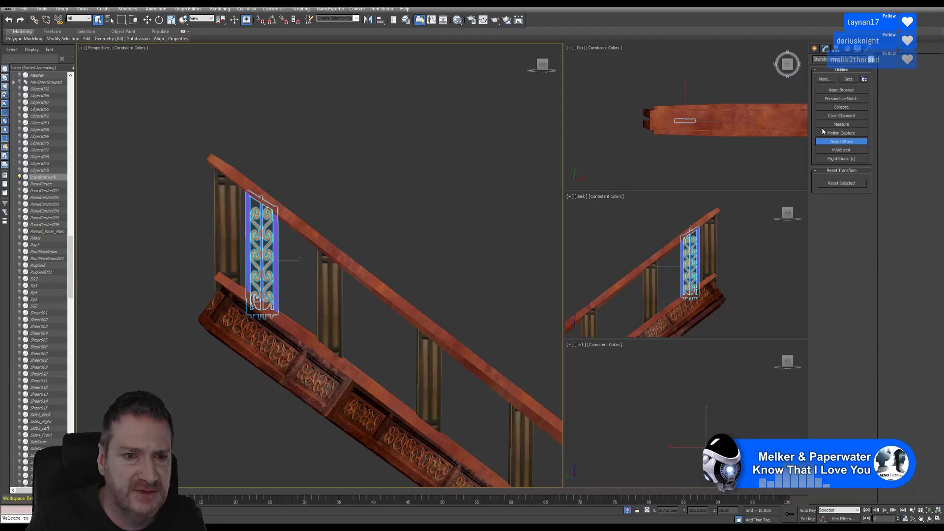
Step: Center the ironwork panel's pivot on the object
left_click(834, 48)
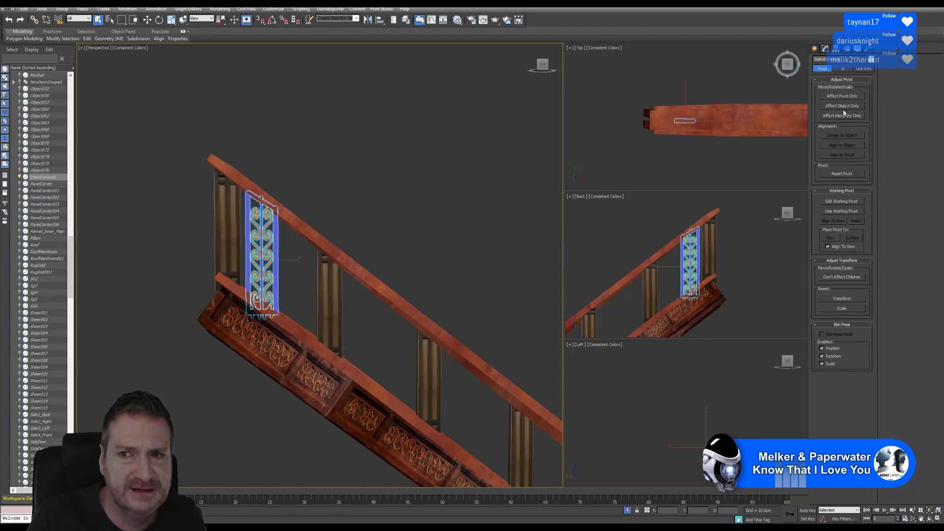
left_click(840, 98)
left_click(840, 97)
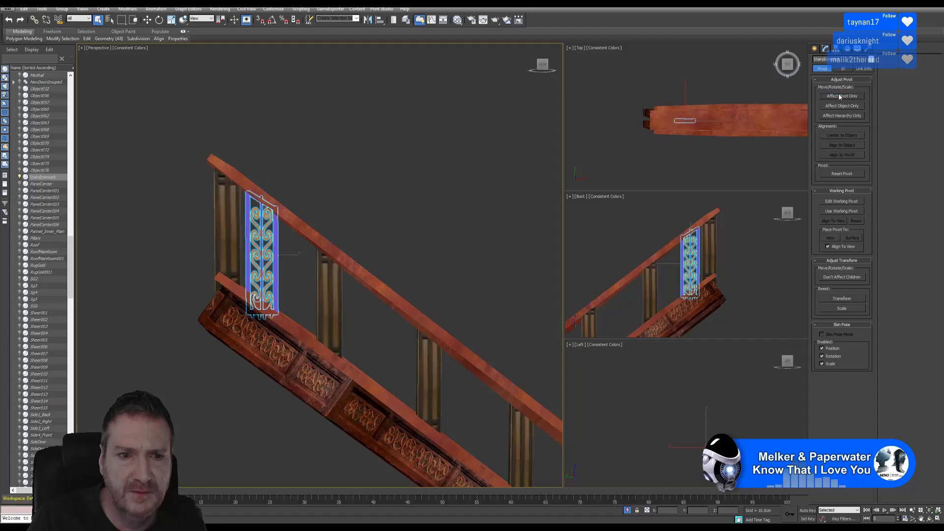
Step: Apply Reset XForm to the ironwork panel and collapse its modifier stack back to an Editable Poly
left_click(866, 49)
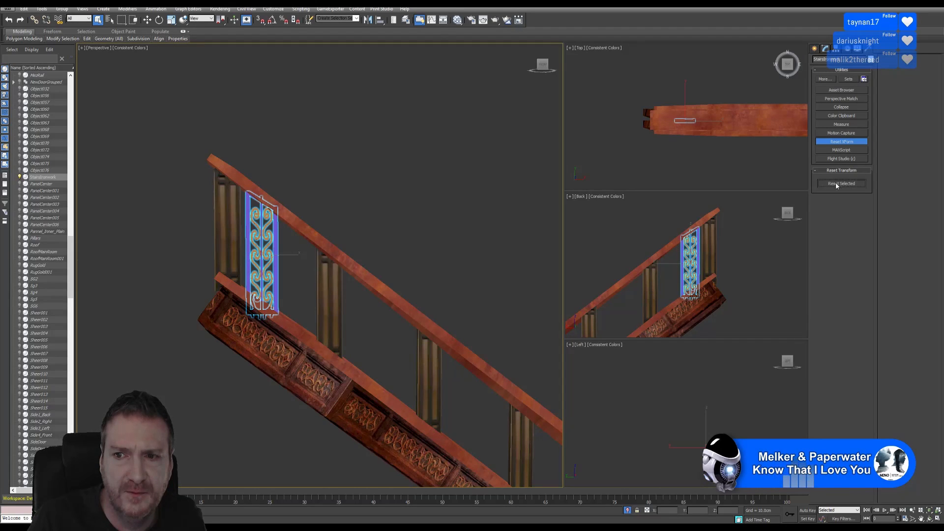
left_click(825, 48)
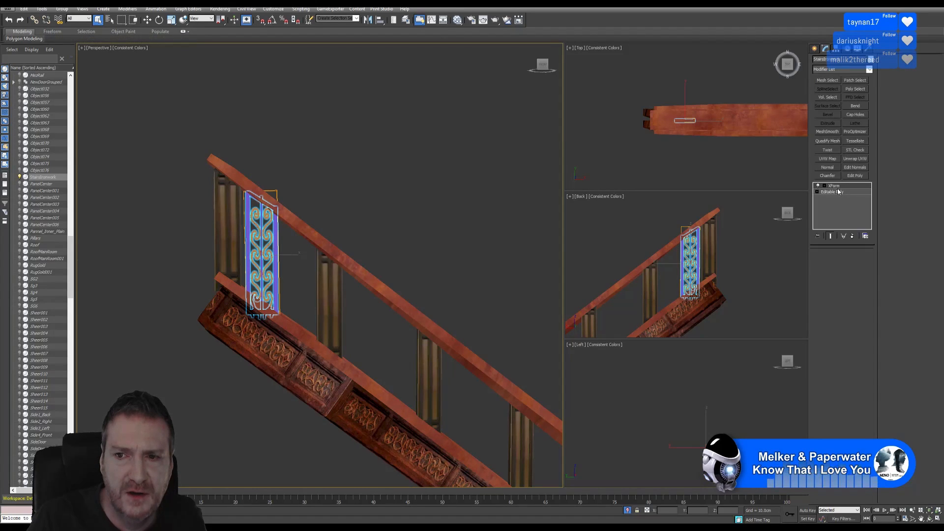
right_click(833, 187)
left_click(856, 263)
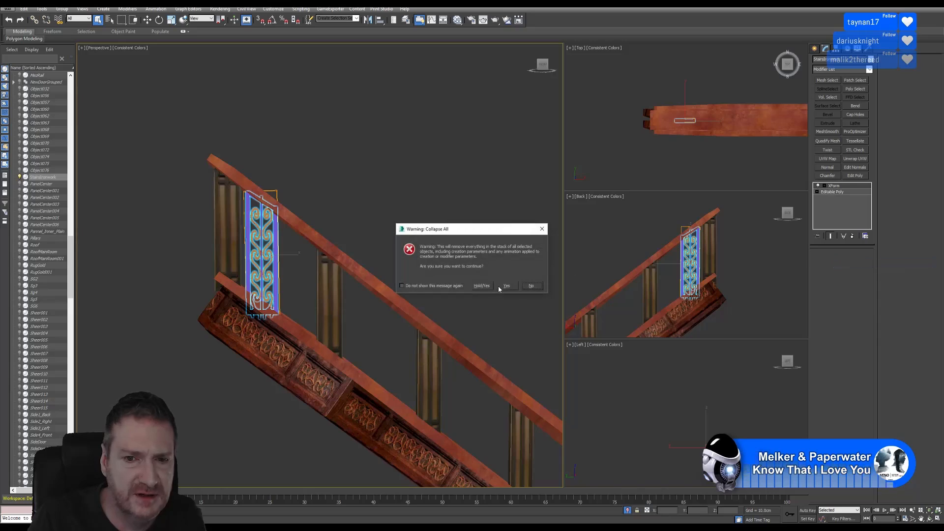
left_click(506, 286)
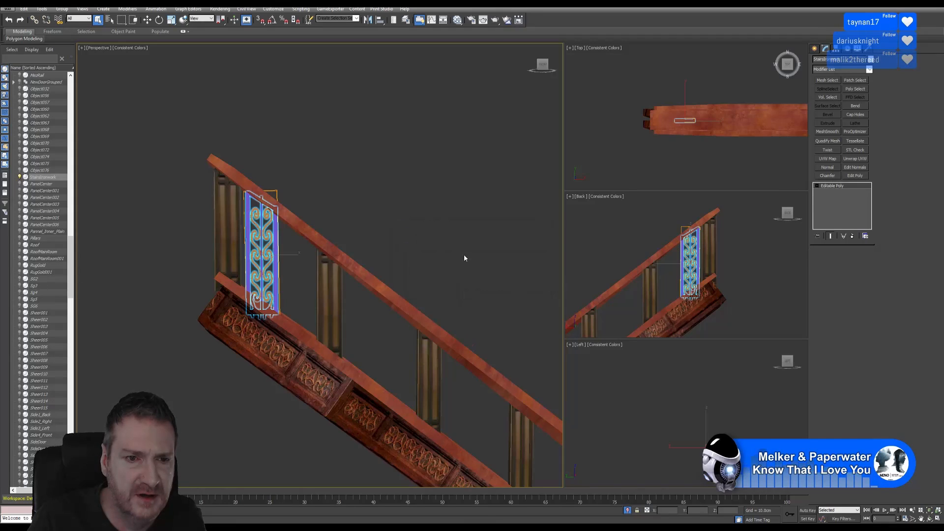
Step: Export the selected panel again, overwriting StairsIronwork.FBX with the same FBX export options
left_click(8, 8)
mouse_move(31, 134)
left_click(84, 57)
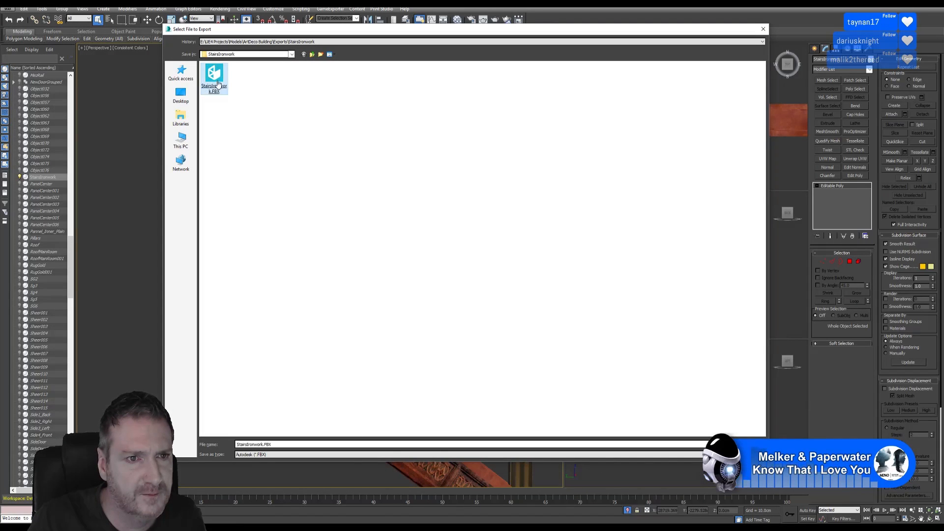
key("Return")
left_click(495, 293)
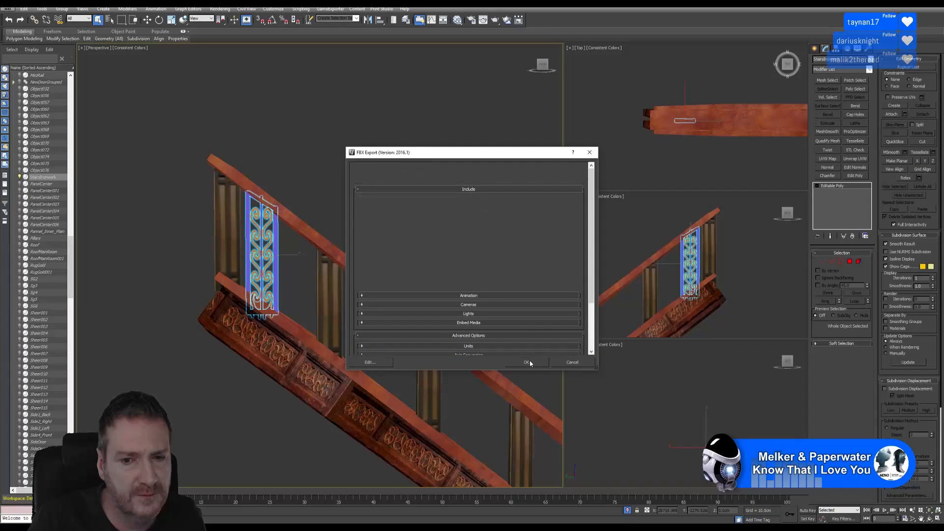
left_click(528, 362)
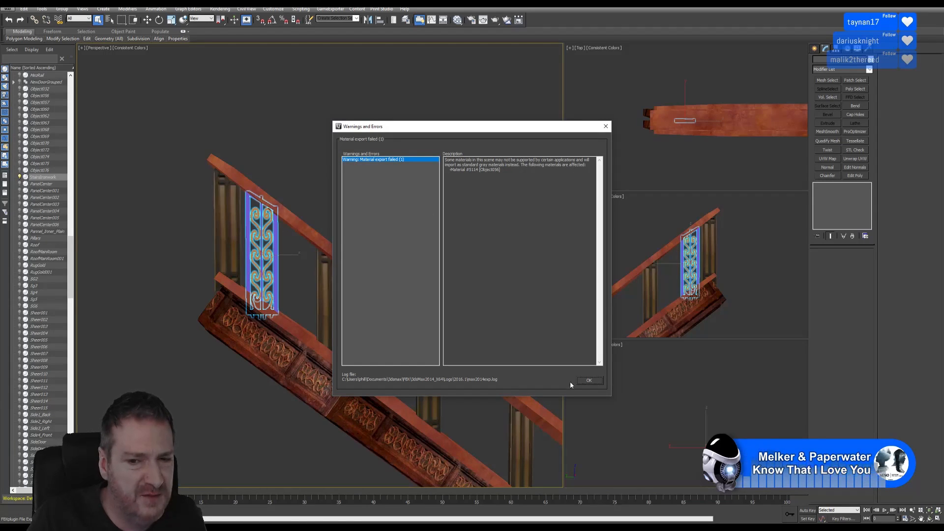
left_click(589, 381)
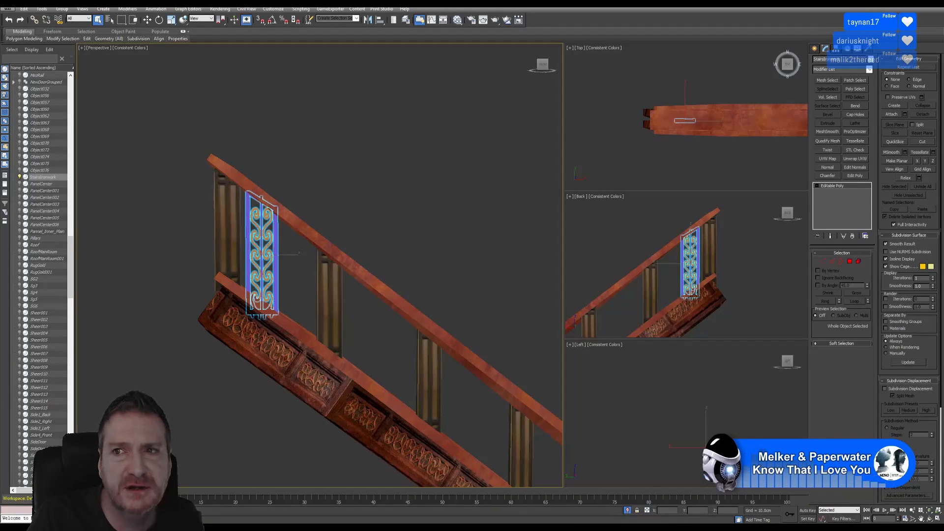
Step: Switch to Unreal Editor and import StairsIronwork.FBX from the Exports\StairsIronwork folder into Models/Building with the current import options
key("super+d")
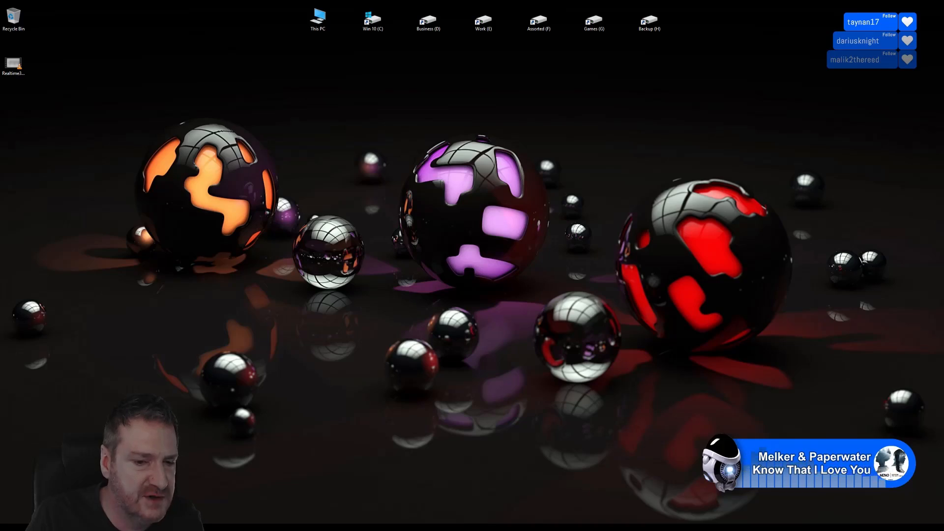
key("alt+Tab")
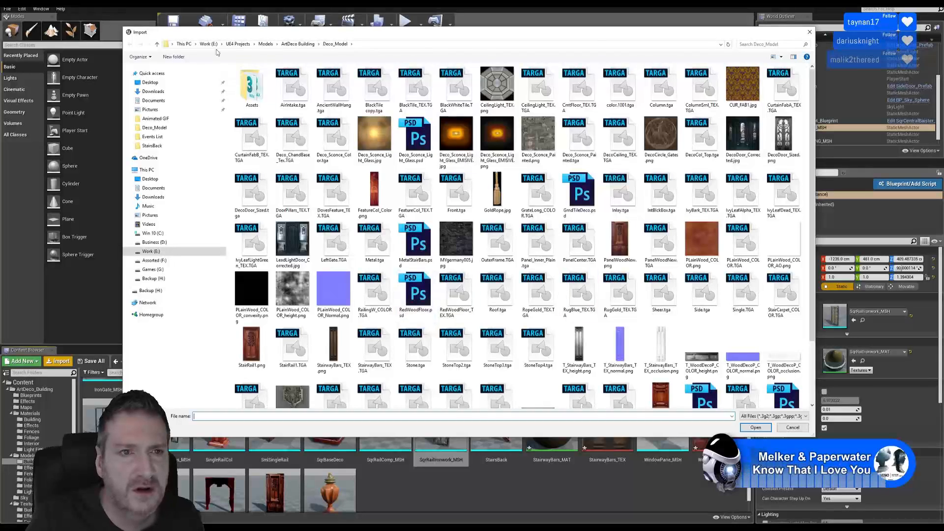
left_click(297, 44)
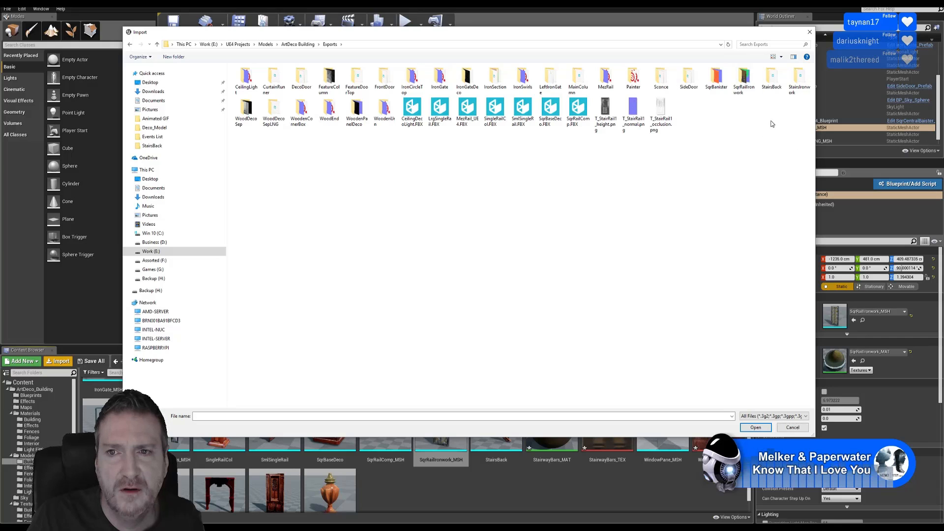
double_click(799, 79)
left_click(246, 81)
double_click(246, 83)
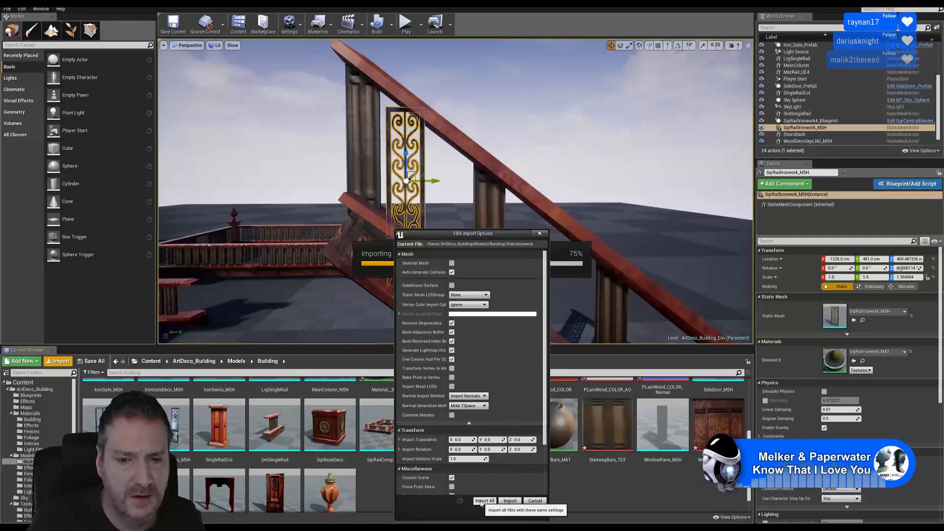
left_click(506, 501)
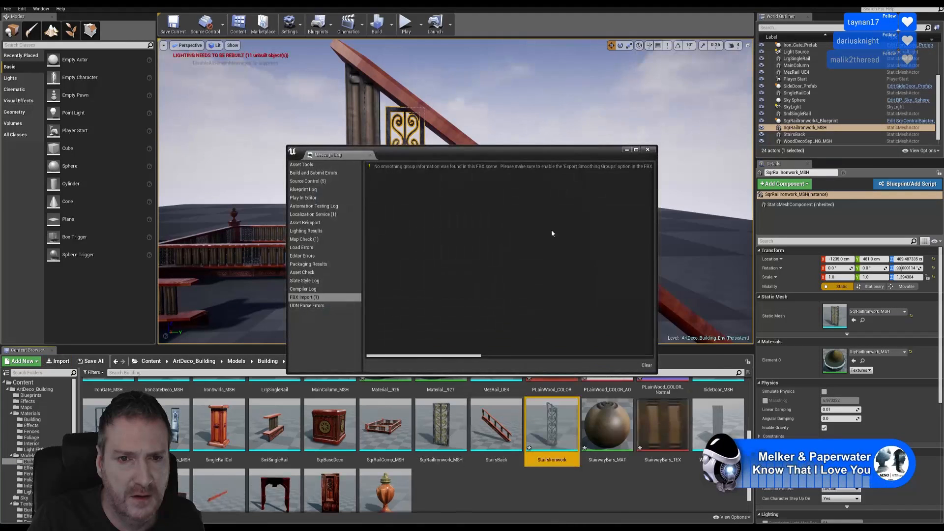
left_click(647, 150)
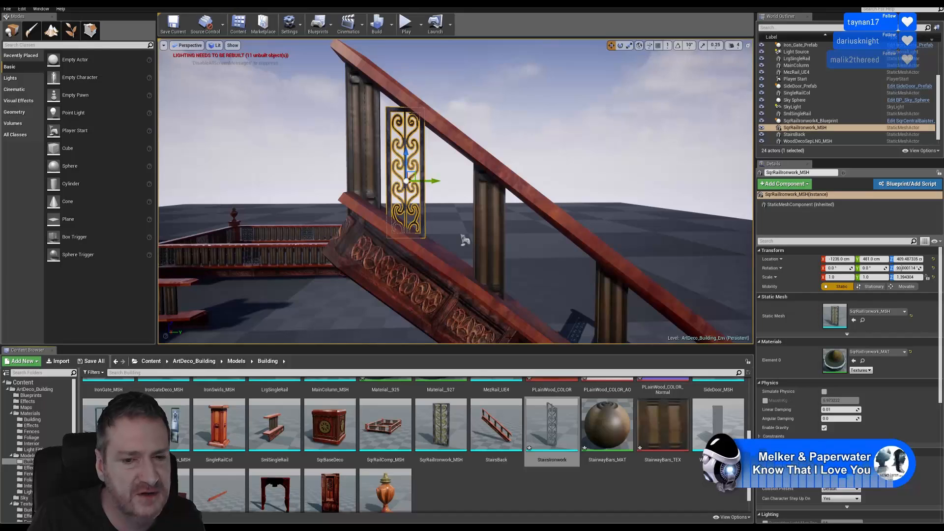
Step: Open the imported StairsIronwork static mesh in its editor and review its material, LOD and mesh settings
mouse_move(555, 424)
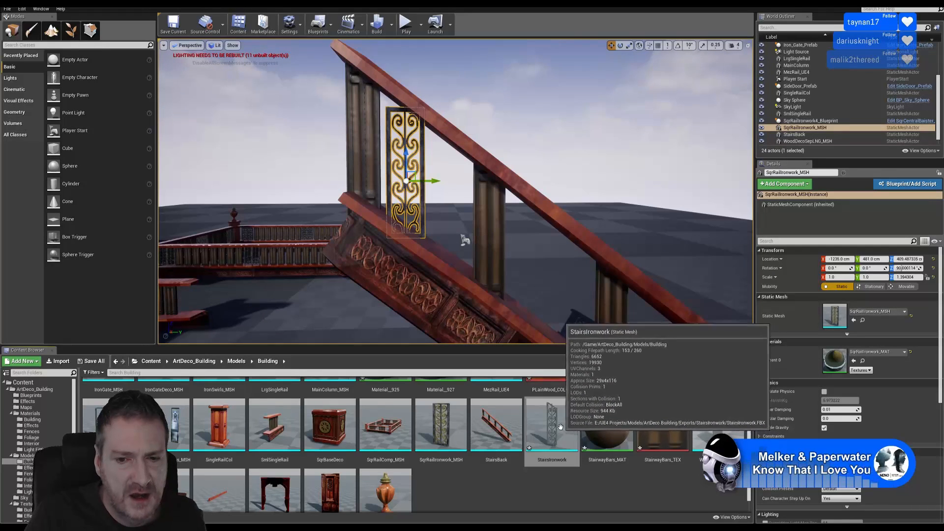
double_click(554, 424)
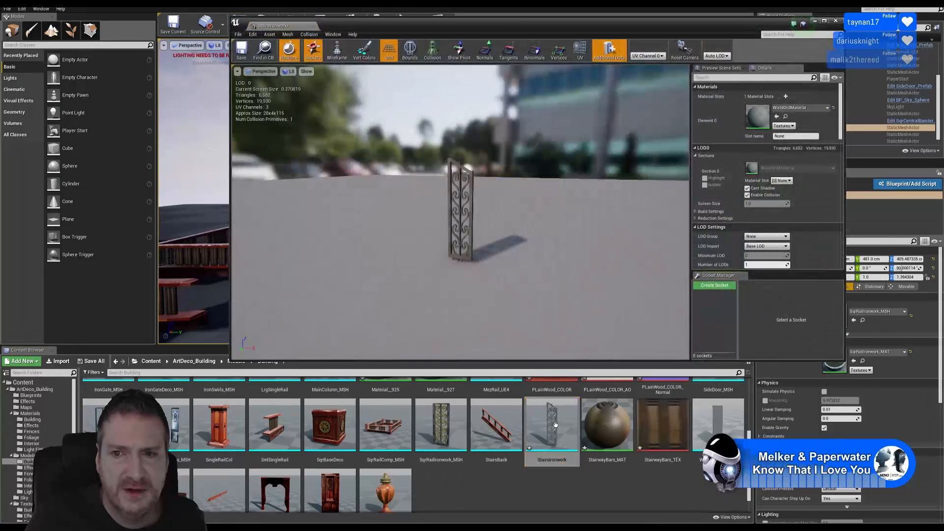
scroll(802, 166, "down", 2)
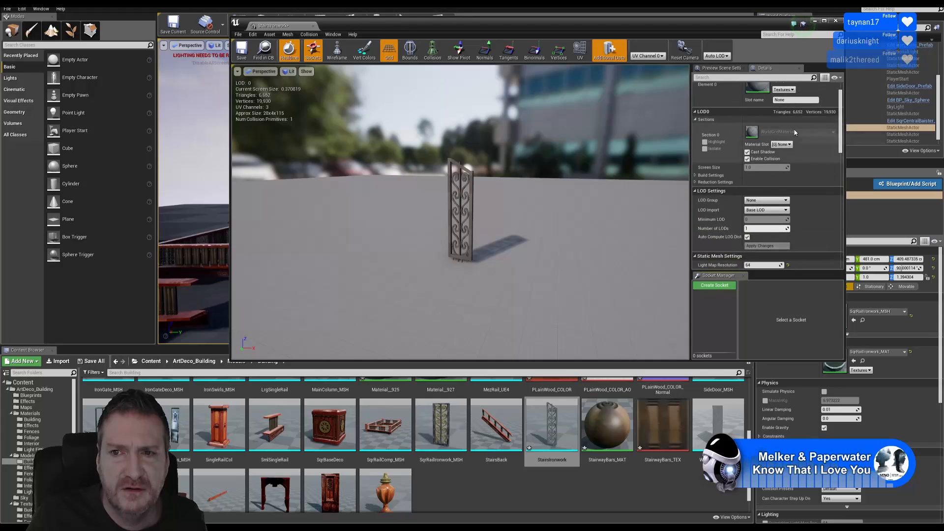
scroll(804, 167, "up", 2)
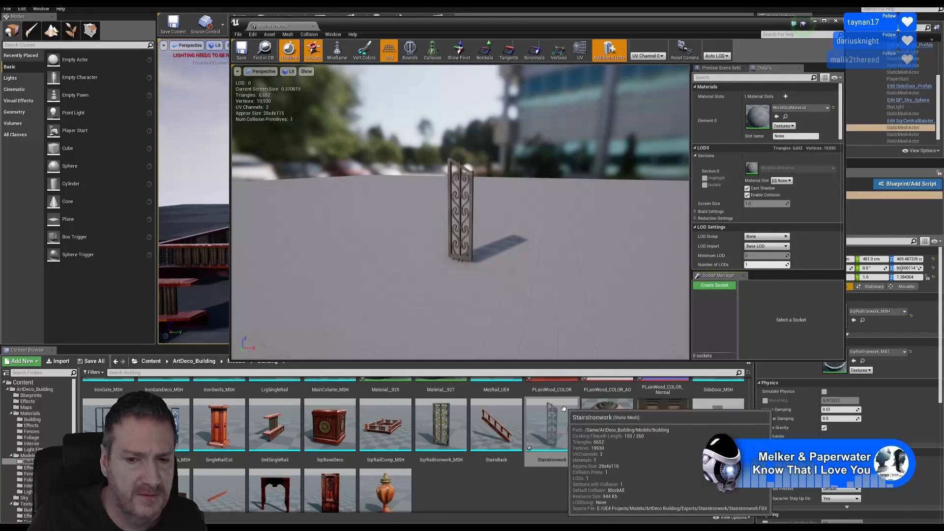
Step: Check which material the SqrRailIronwork_MSH static mesh uses in its editor, and close it
left_click(836, 21)
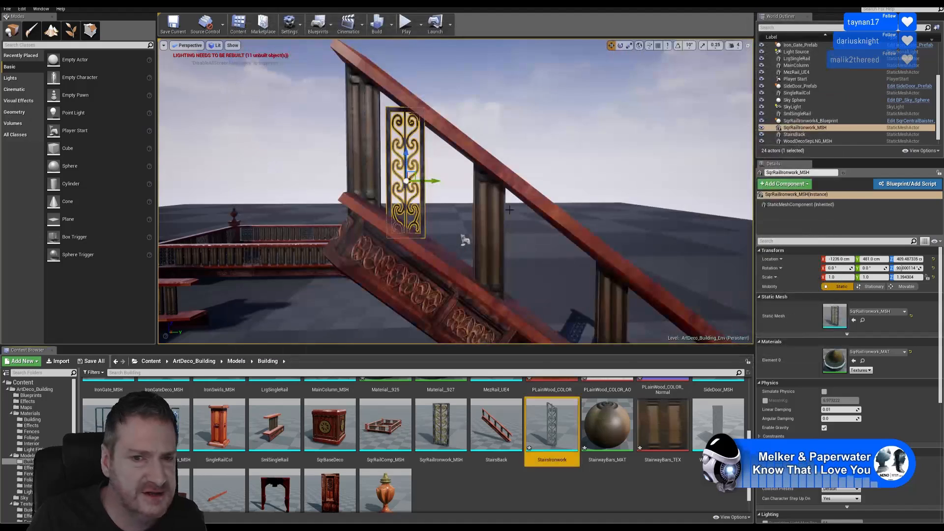
double_click(442, 427)
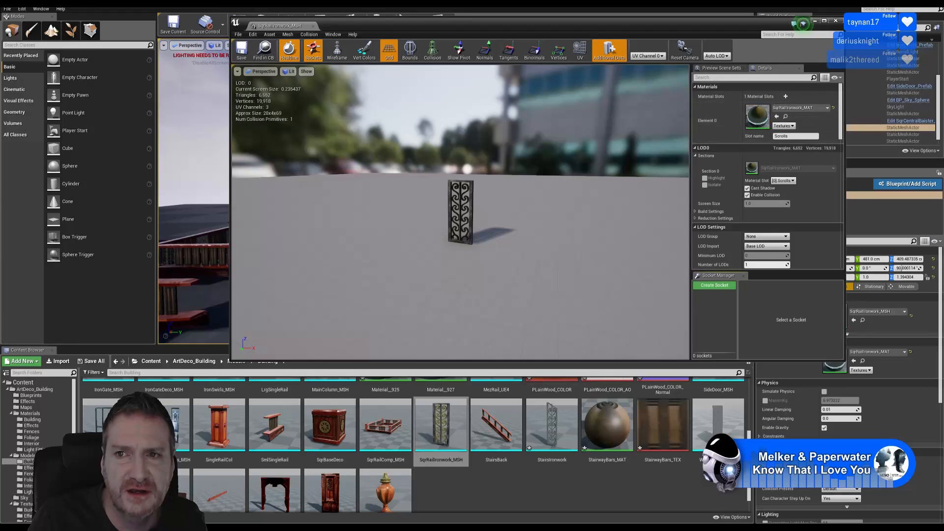
left_click(835, 21)
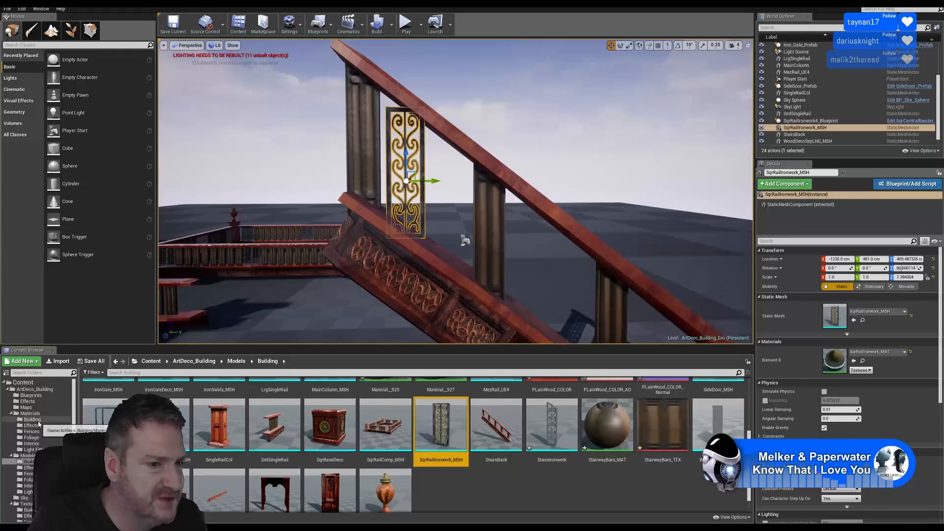
Step: Assign SqrRailIronwork_MAT from the Materials/Building folder to Element 0 of the StairsIronwork static mesh
left_click(32, 419)
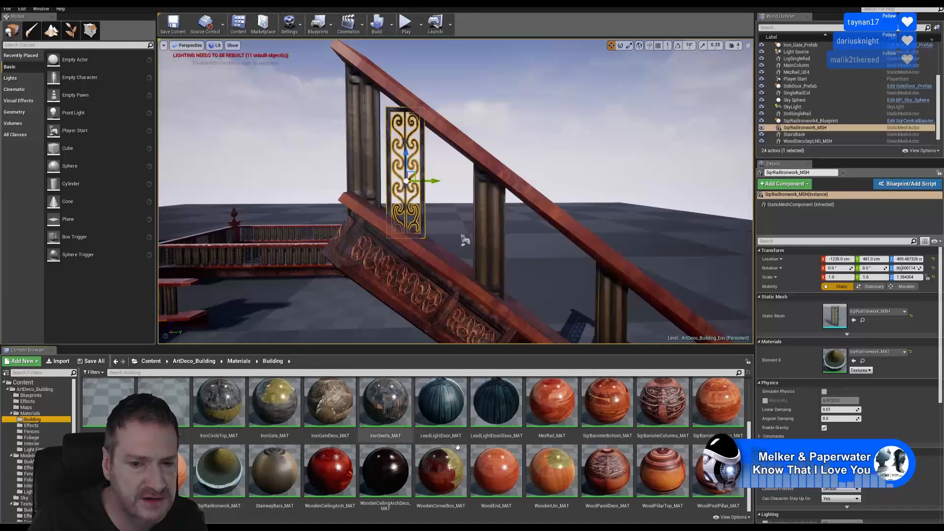
left_click(29, 461)
double_click(549, 473)
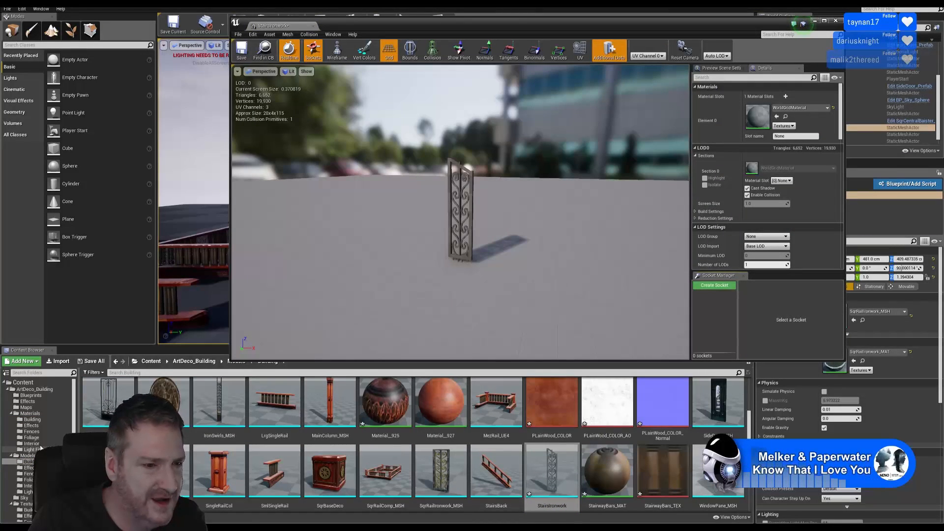
left_click(32, 420)
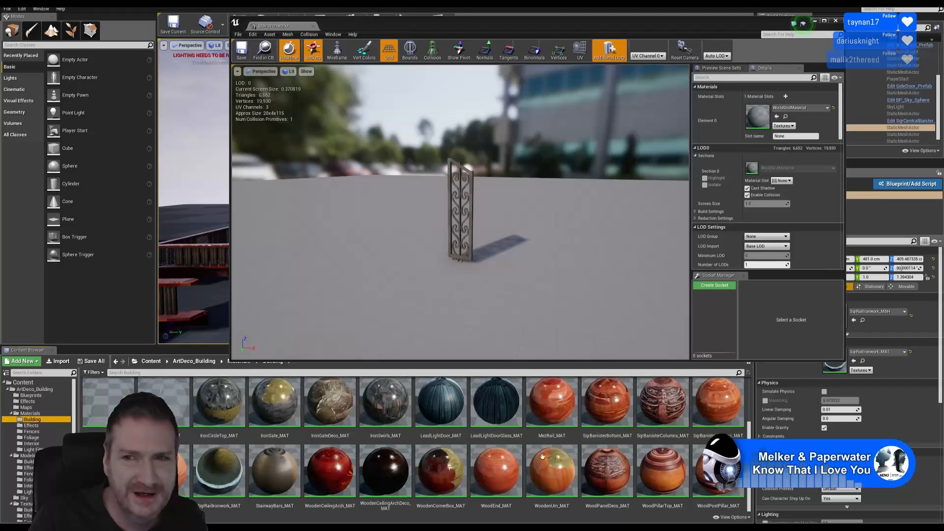
left_click_drag(218, 470, 758, 121)
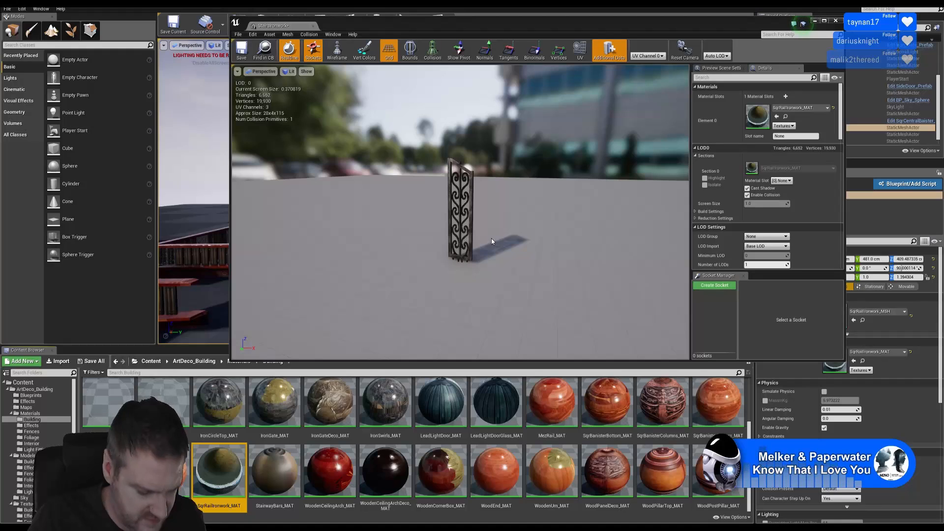
Step: Inspect the material on the StairsIronwork panel up close, save the mesh and close its editor
mouse_move(497, 229)
left_mouse_down()
mouse_move(443, 231)
mouse_move(497, 236)
left_mouse_up()
right_click_drag(497, 236, 497, 285)
left_click_drag(469, 251, 588, 268)
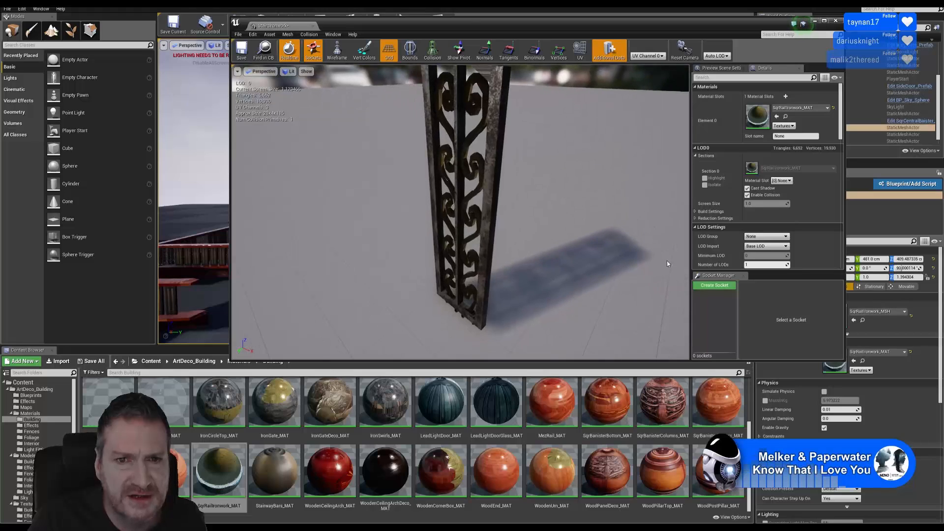
left_click_drag(471, 141, 479, 162)
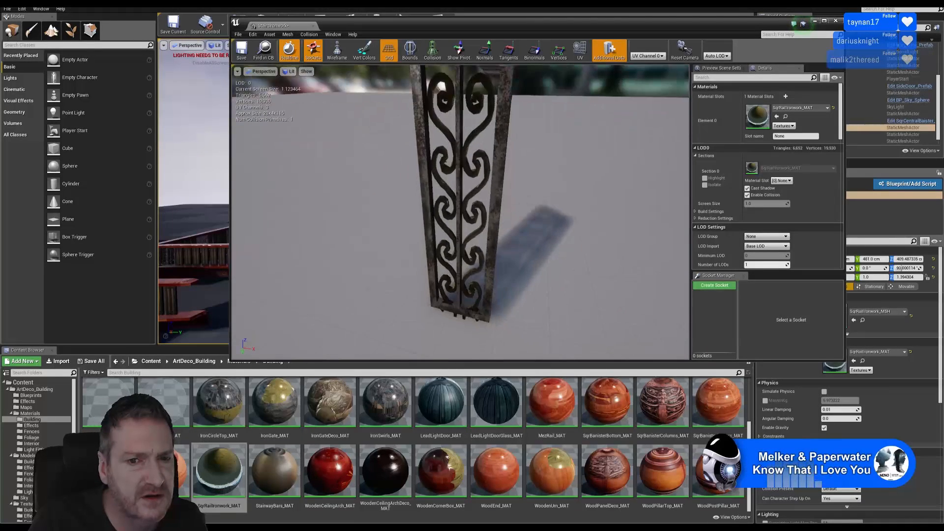
scroll(460, 212, "down", 5)
left_click_drag(460, 211, 443, 200)
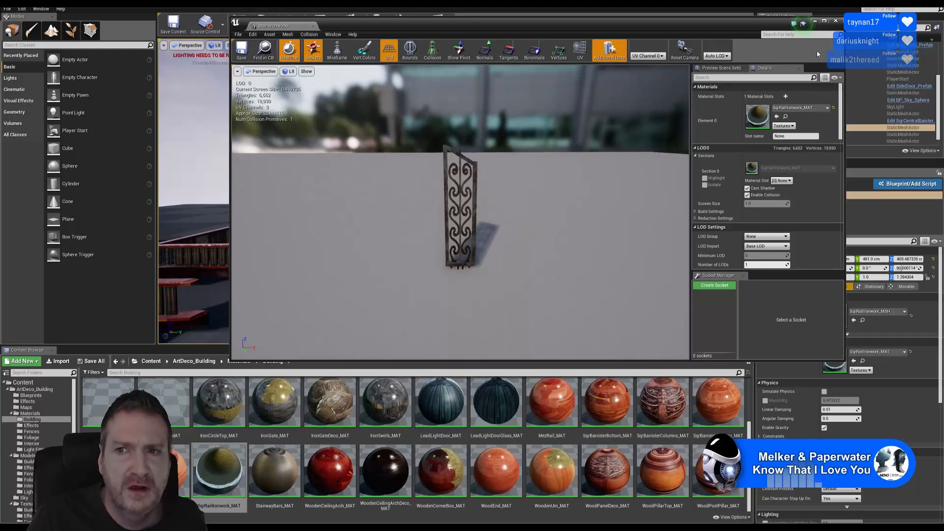
left_click(241, 49)
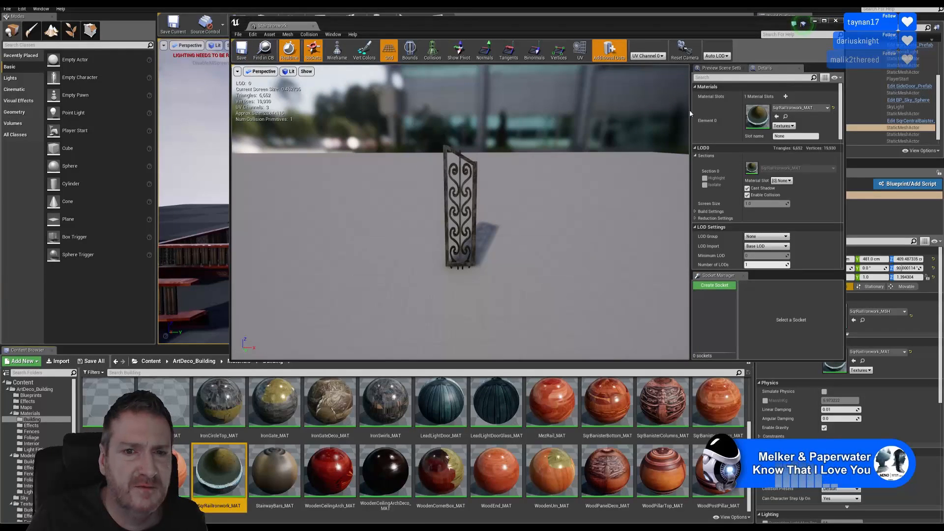
left_click(835, 20)
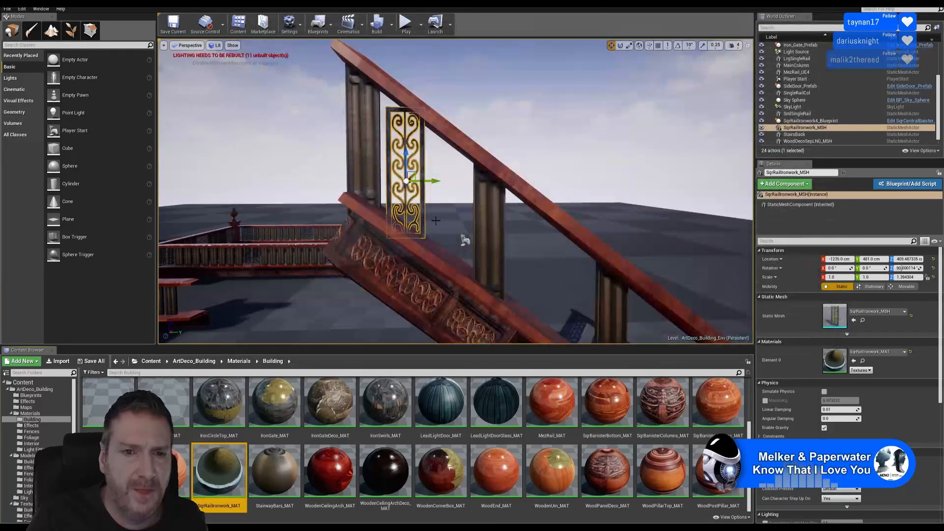
Step: Replace the old SqrRailIronwork_MSH panel on the stairs with the StairsIronwork mesh from Models/Building, and activate the Rotate tool
mouse_move(435, 165)
right_mouse_down()
mouse_move(395, 164)
mouse_move(435, 164)
right_mouse_up()
key("Delete")
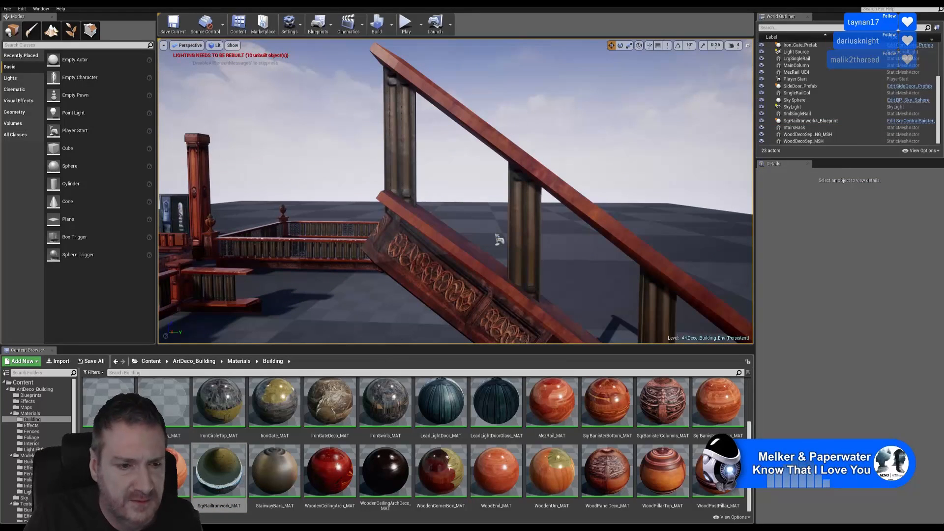
left_click(29, 461)
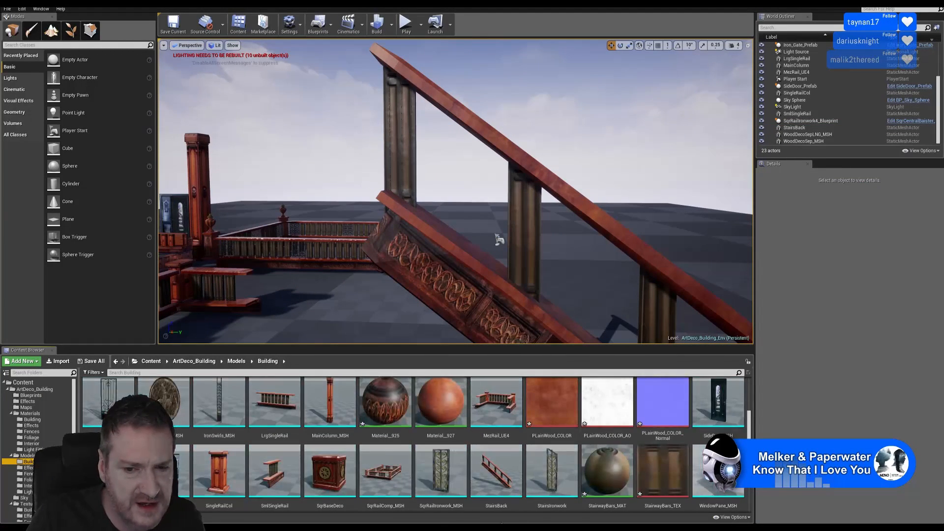
left_click_drag(552, 471, 482, 276)
left_click(619, 45)
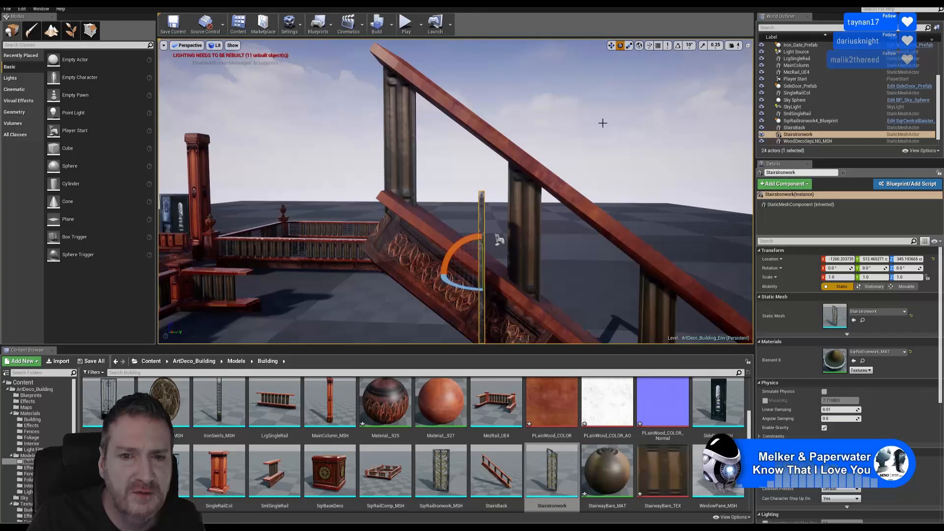
left_click_drag(462, 286, 442, 285)
left_click_drag(499, 239, 503, 241)
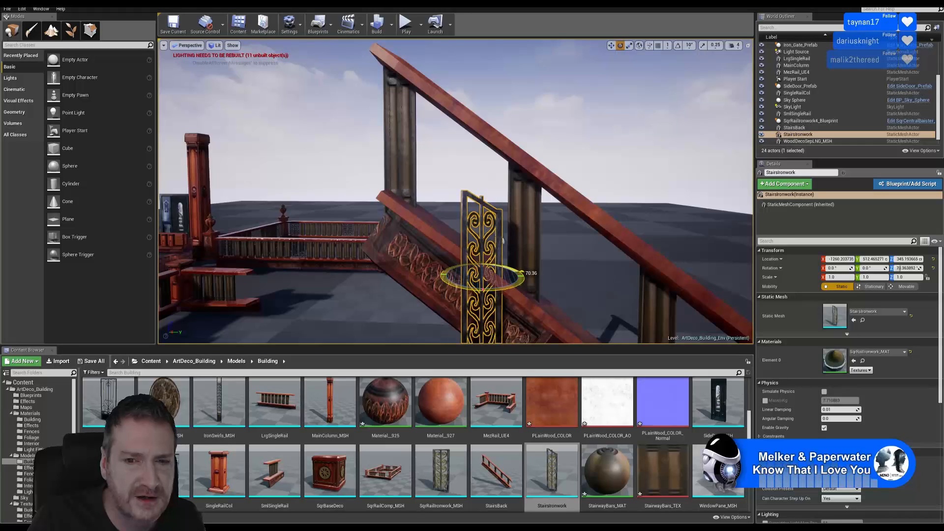
left_click_drag(463, 290, 463, 290)
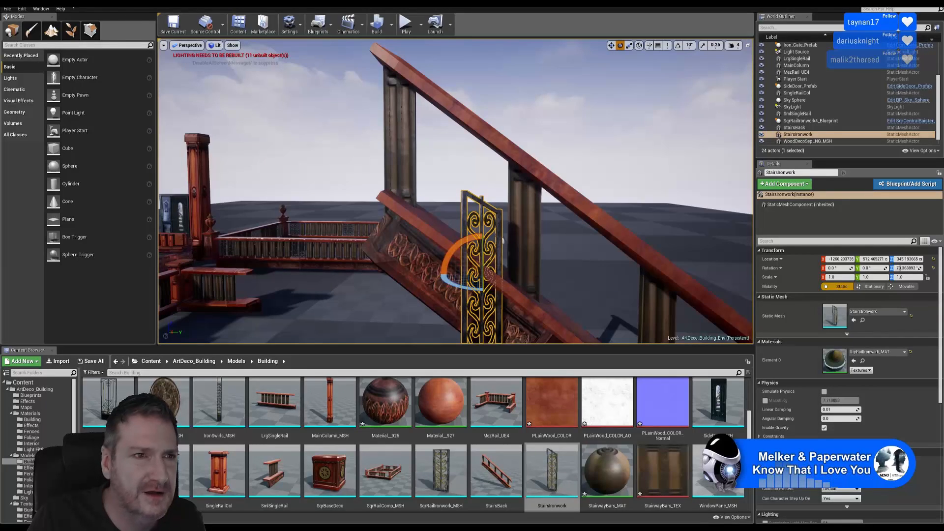
left_click(8, 8)
left_click(230, 55)
key("ctrl+z")
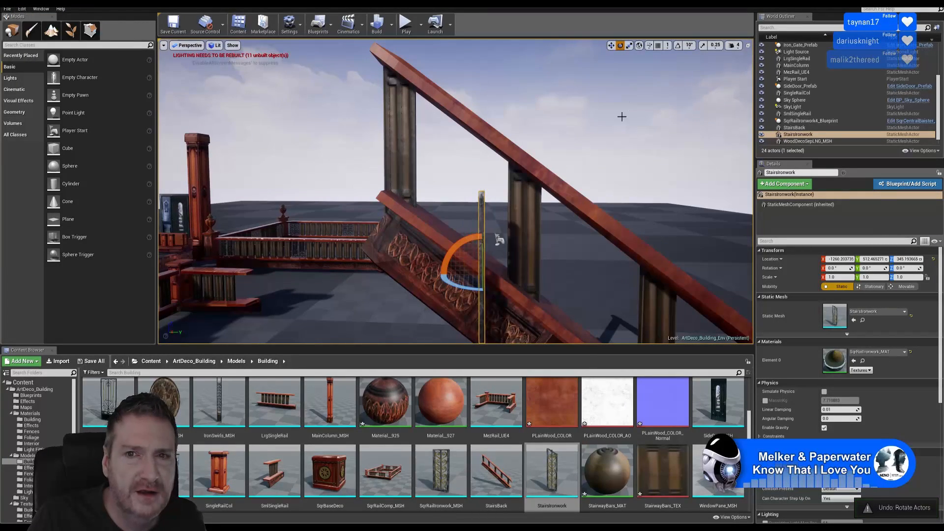
Step: Enable grid snapping and 10° rotation snapping, and rotate the StairsIronwork panel 90° about its vertical axis
left_click(658, 45)
left_click(677, 45)
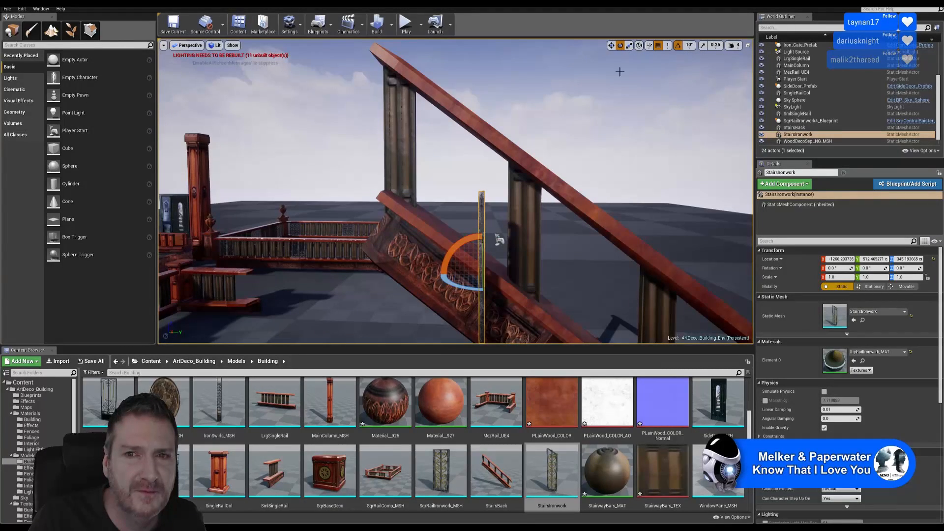
left_click_drag(468, 288, 487, 289)
left_click_drag(498, 239, 496, 238)
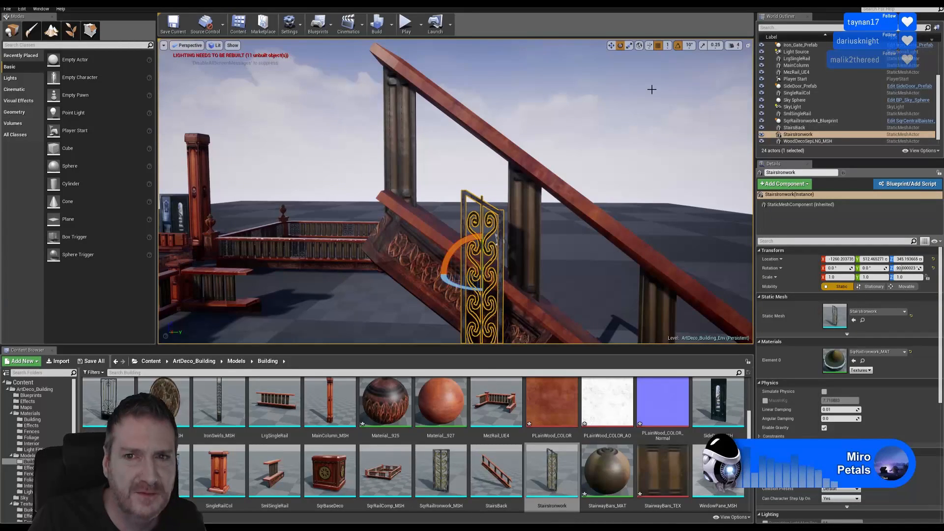
Step: Move the StairsIronwork panel in the Top view into line with the banister, at about X -1235 and Y 482 cm
left_click(610, 45)
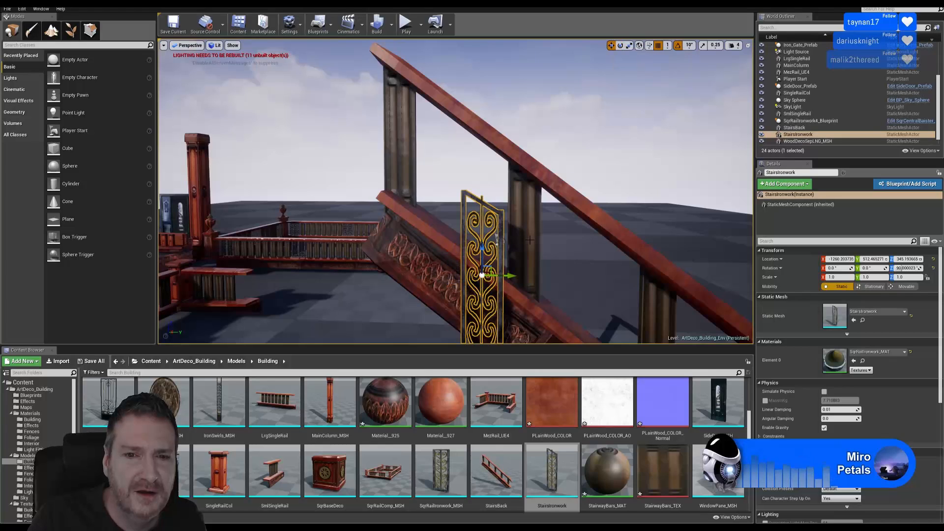
left_click(748, 45)
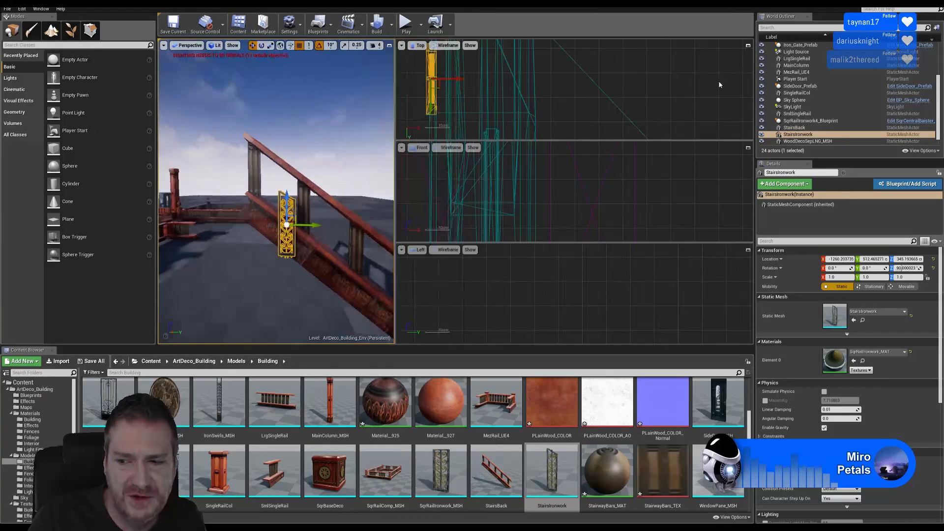
left_click(747, 45)
left_click_drag(334, 181, 395, 108)
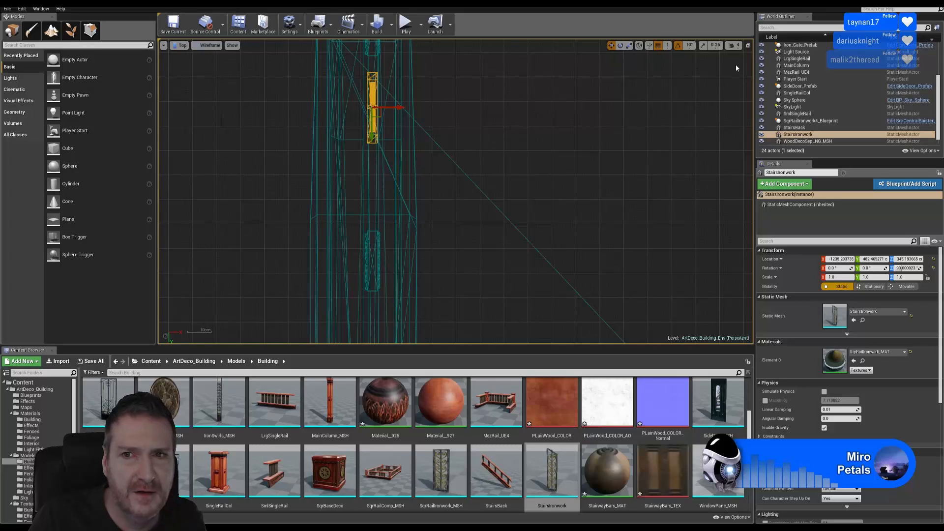
Step: Raise the panel in the Perspective view to about Z 419 cm so it fits between the sloped rails
left_click(748, 45)
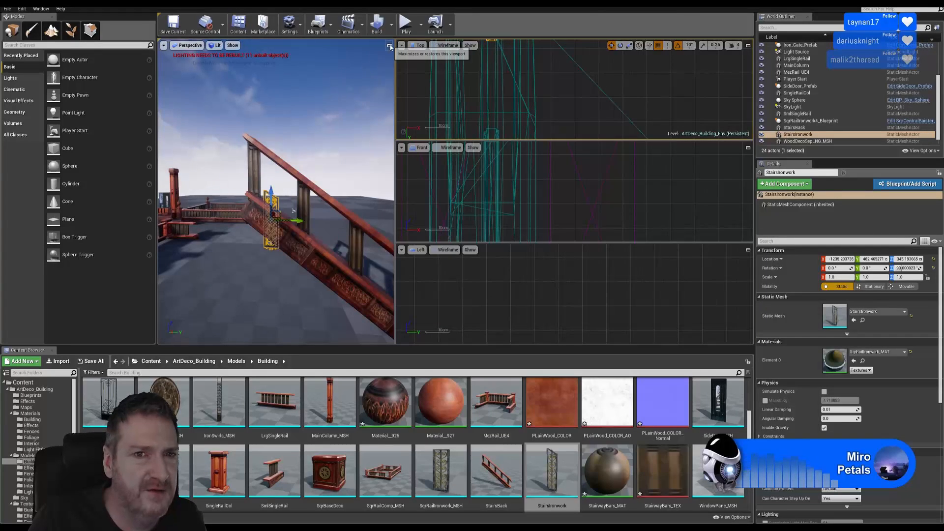
left_click(388, 46)
left_click_drag(440, 242, 452, 142)
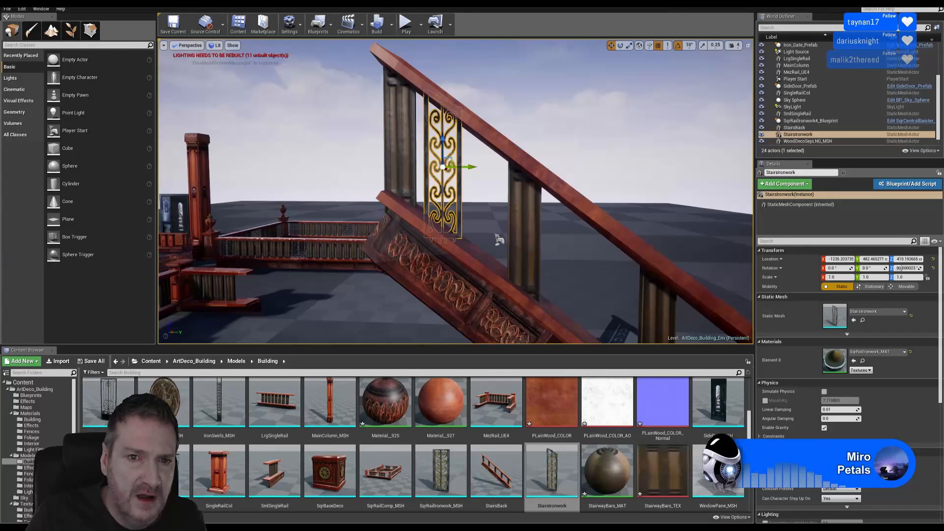
Step: Duplicate the StairsIronwork panel and position the copy beside the second post, at about Y 511 and Z 394 cm
right_click(436, 172)
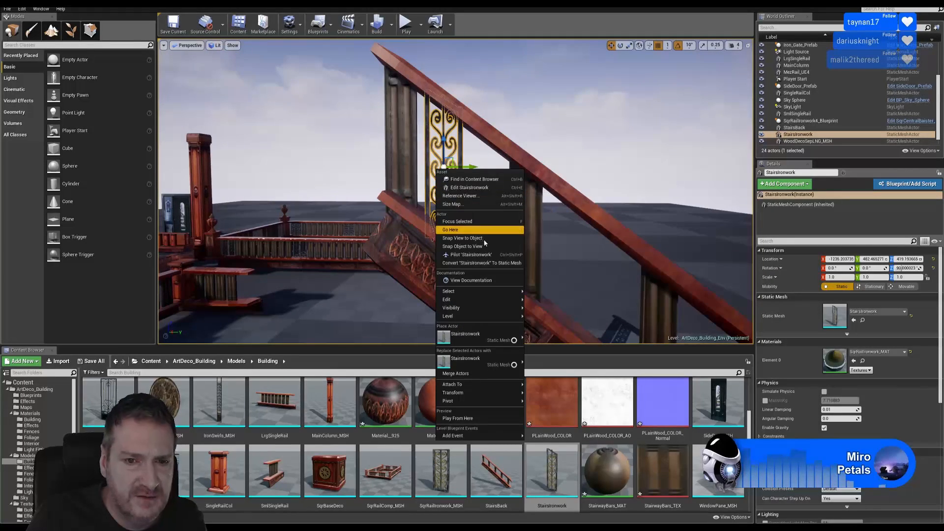
mouse_move(494, 300)
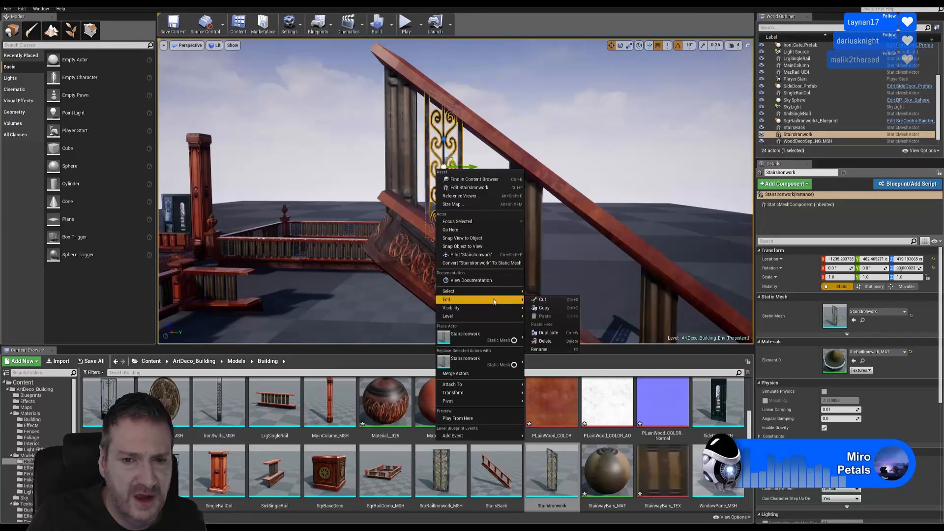
left_click(546, 332)
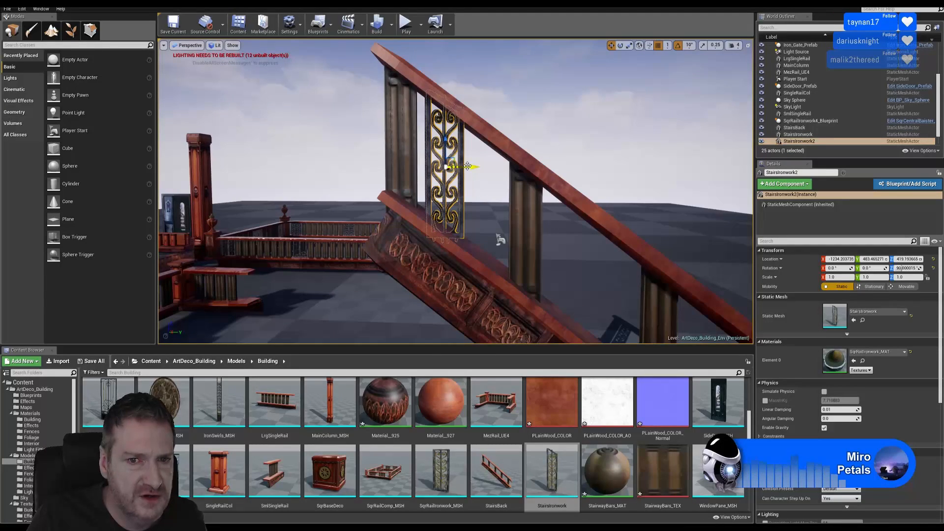
left_click_drag(468, 166, 478, 184)
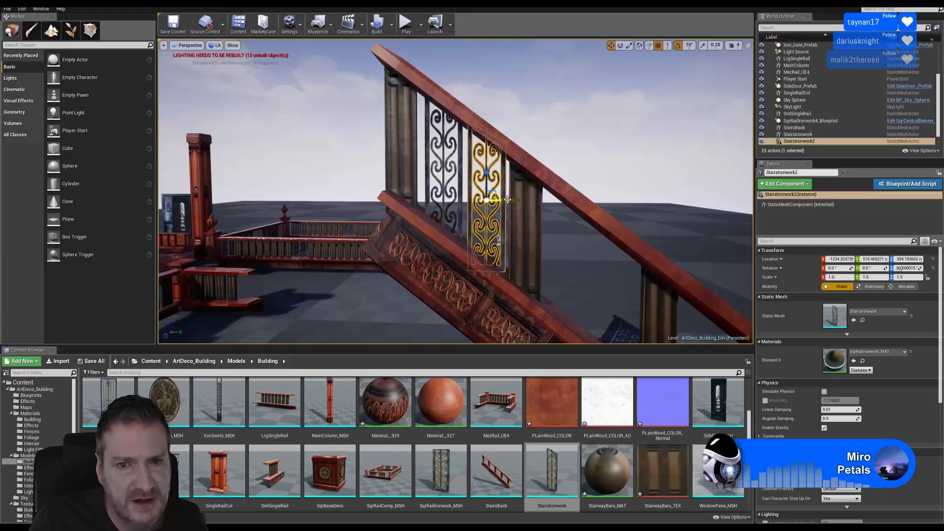
left_click_drag(506, 200, 499, 199)
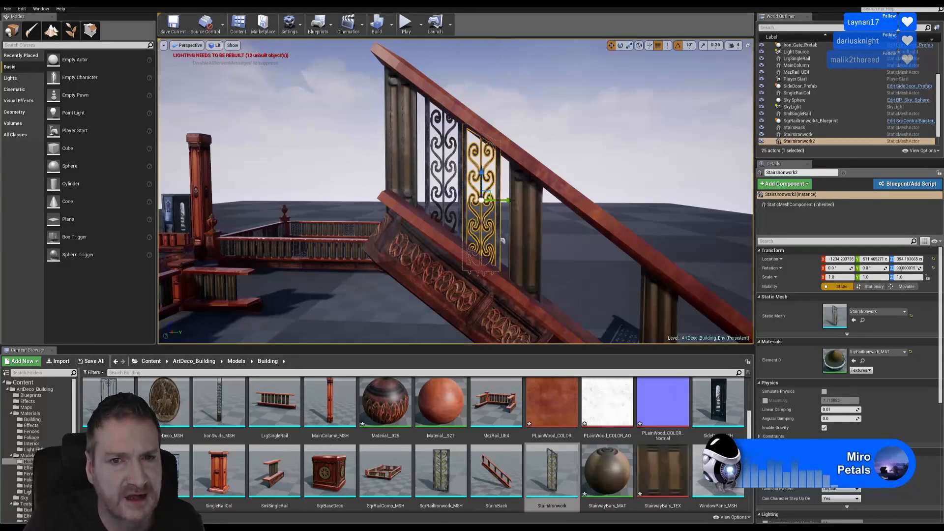
Step: Duplicate the two StairsIronwork panels together and position the copies between the second and third posts of the banister
key("Escape")
right_click_drag(502, 241, 483, 241)
middle_click_drag(482, 241, 533, 243)
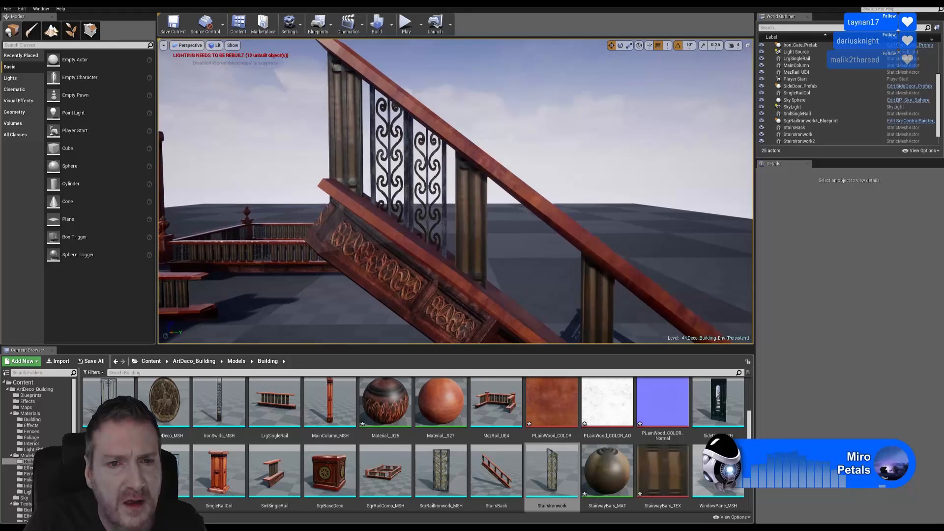
mouse_move(484, 197)
right_mouse_down()
mouse_move(512, 201)
mouse_move(457, 195)
mouse_move(485, 197)
right_mouse_up()
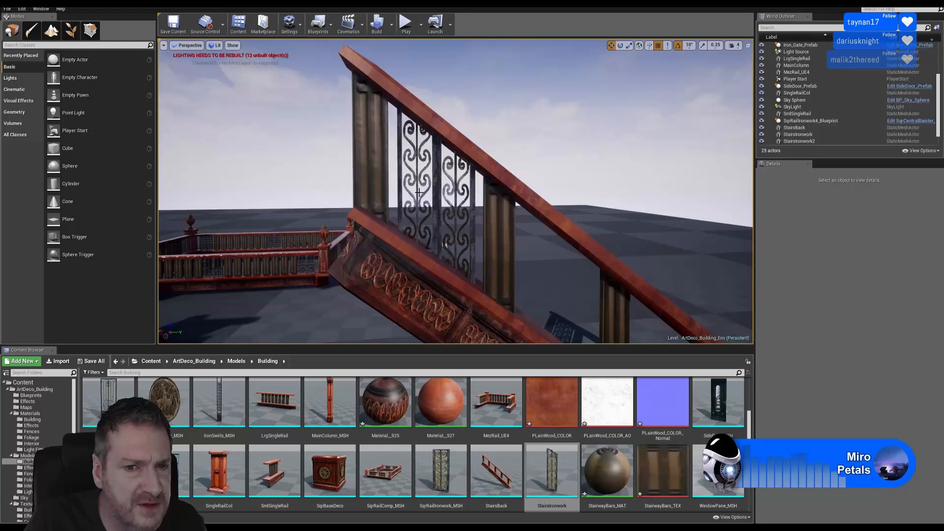
mouse_move(462, 218)
right_mouse_down()
mouse_move(412, 216)
mouse_move(479, 219)
right_mouse_up()
mouse_move(527, 242)
right_mouse_down()
mouse_move(543, 255)
mouse_move(539, 236)
right_mouse_up()
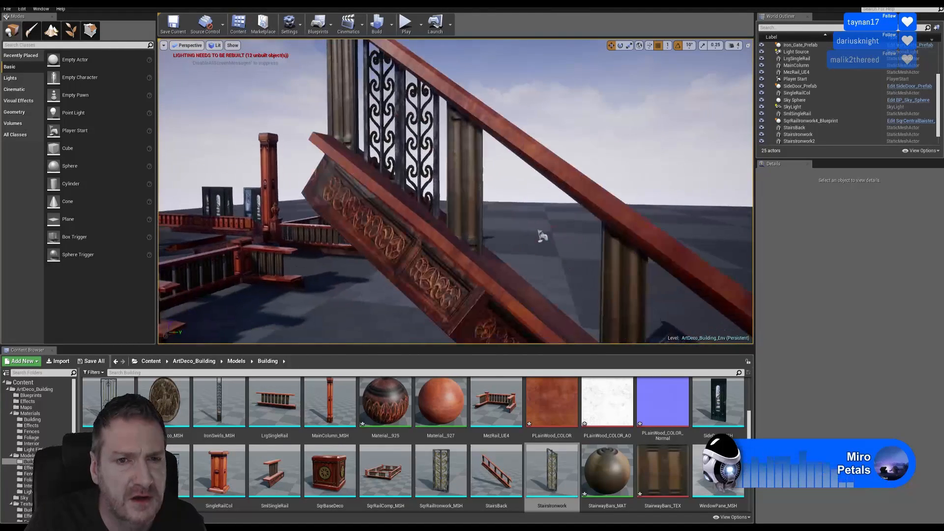
left_click(399, 115)
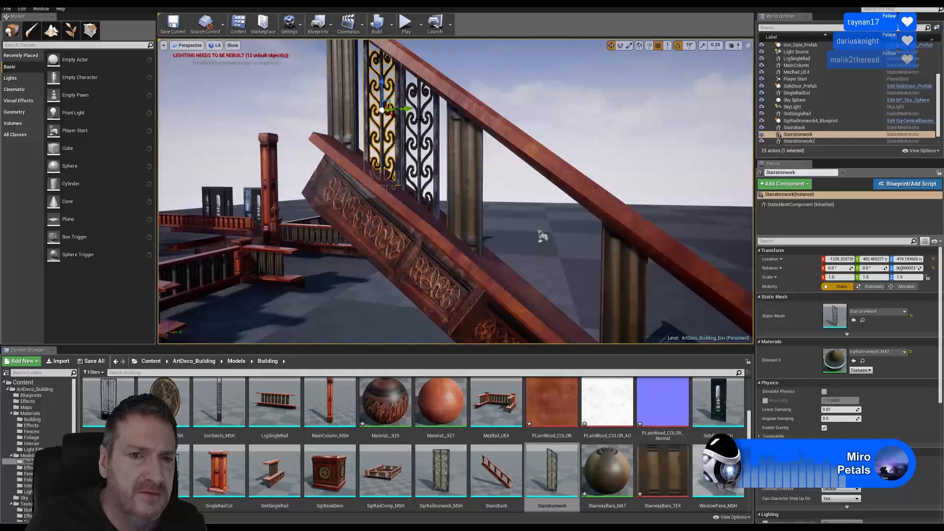
left_click(419, 119, "ctrl")
right_click(419, 119)
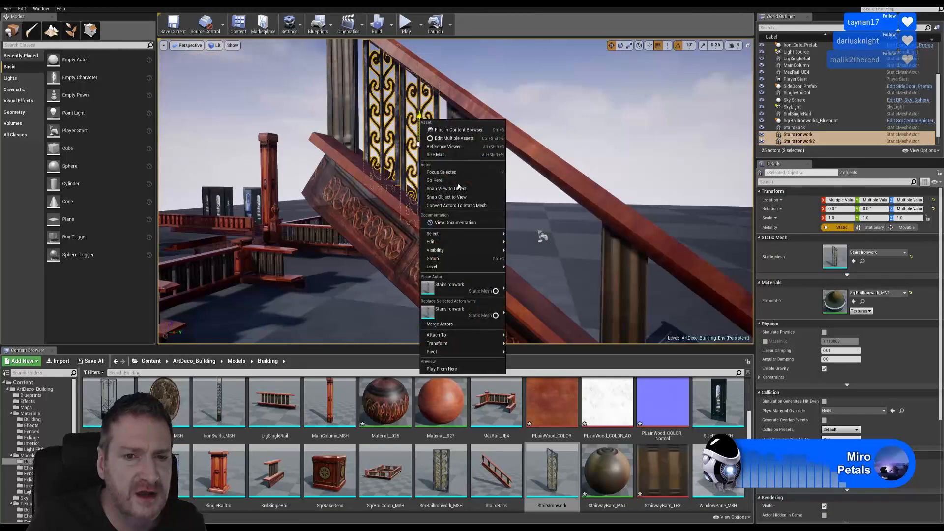
mouse_move(467, 241)
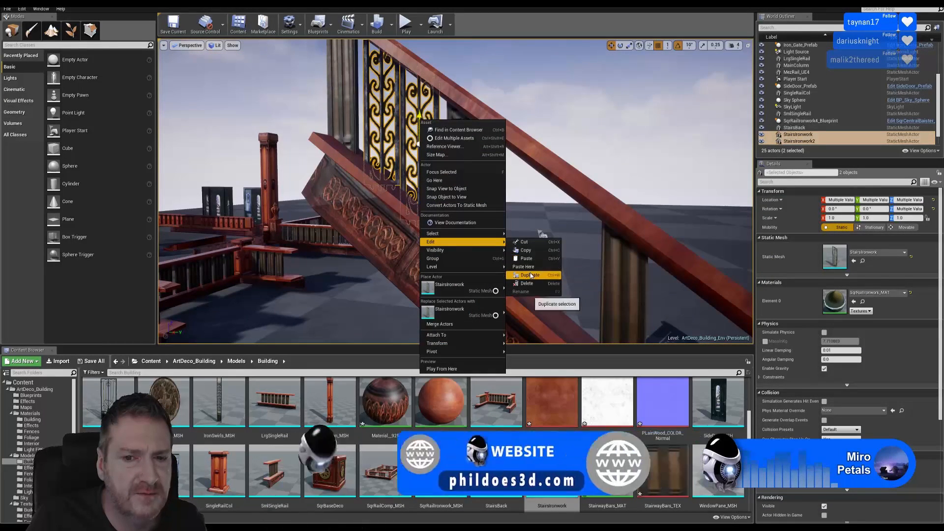
left_click(528, 268)
left_click_drag(442, 144, 589, 159)
left_click_drag(564, 121, 553, 242)
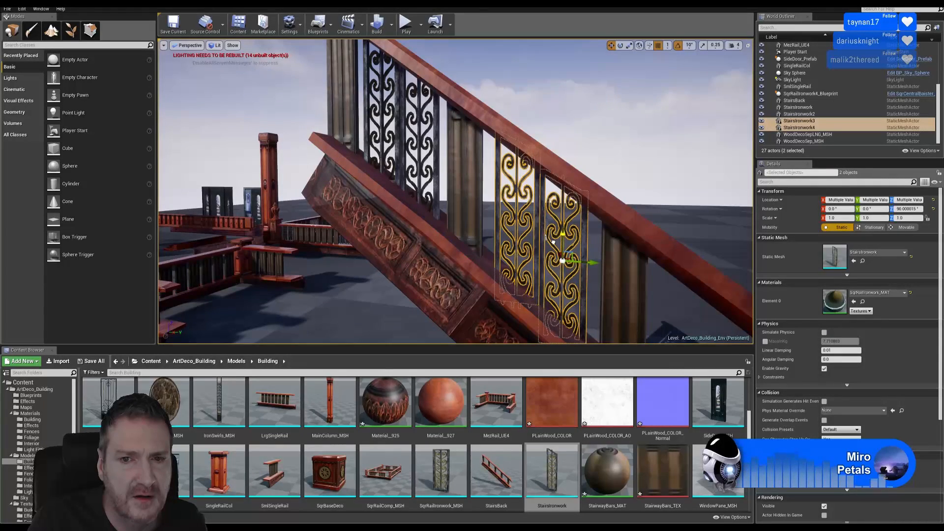
Step: Duplicate the selected pair of ironwork panels and fit the copies between the third and fourth banister posts
right_click_drag(552, 242, 543, 240)
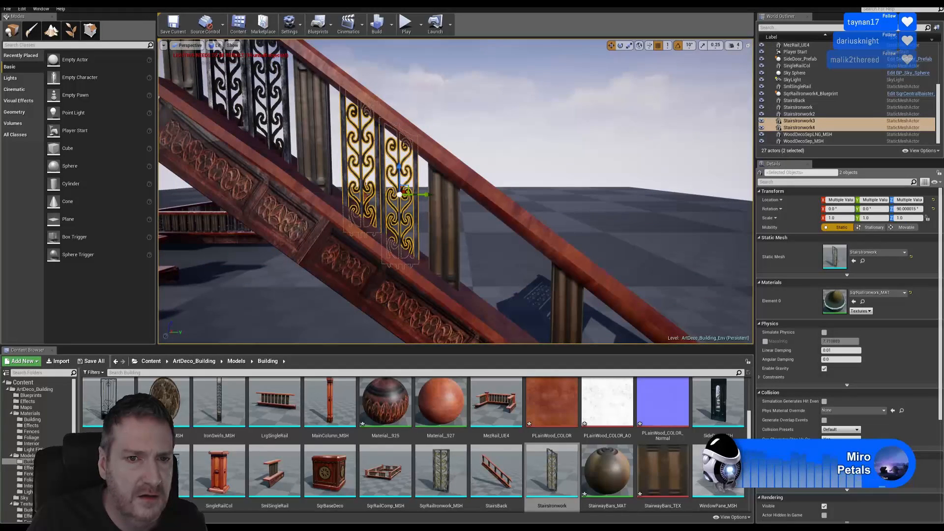
right_click(382, 161)
mouse_move(442, 282)
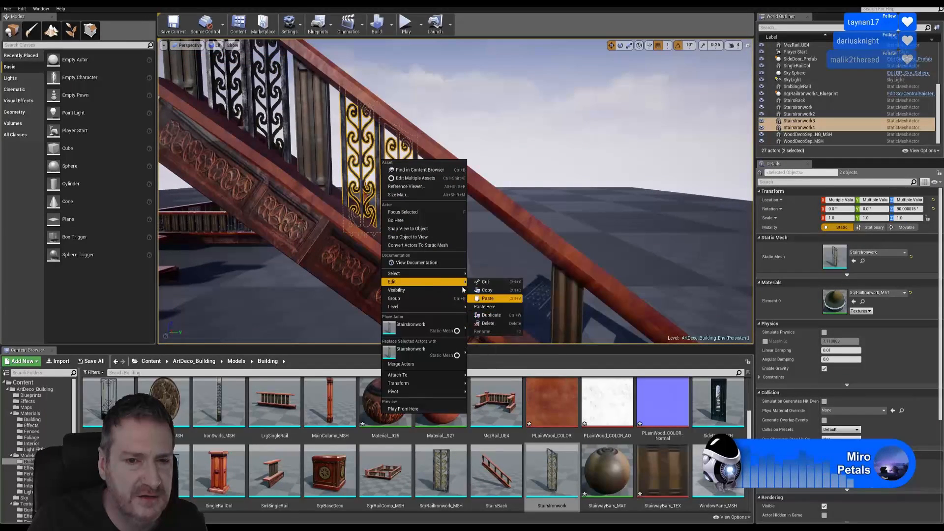
left_click(491, 315)
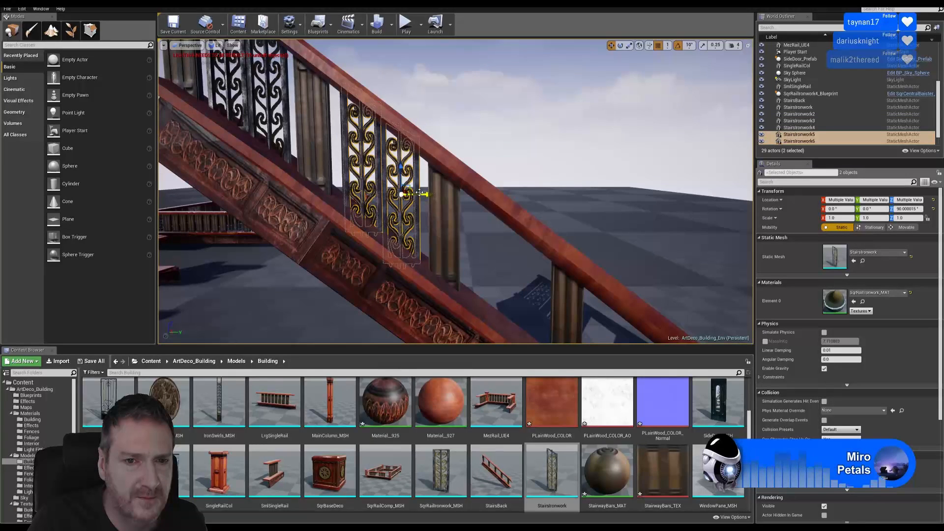
left_click_drag(422, 195, 545, 207)
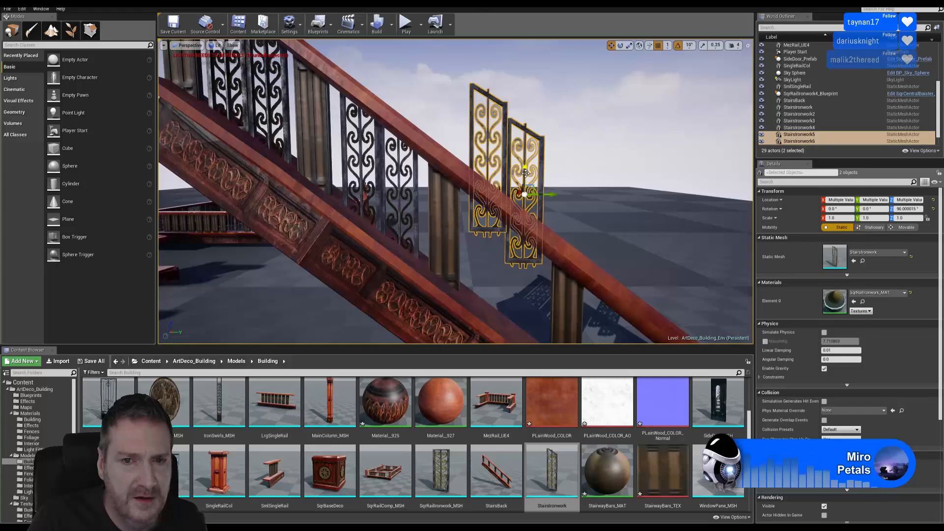
left_click_drag(525, 174, 519, 271)
left_click_drag(439, 209, 439, 209)
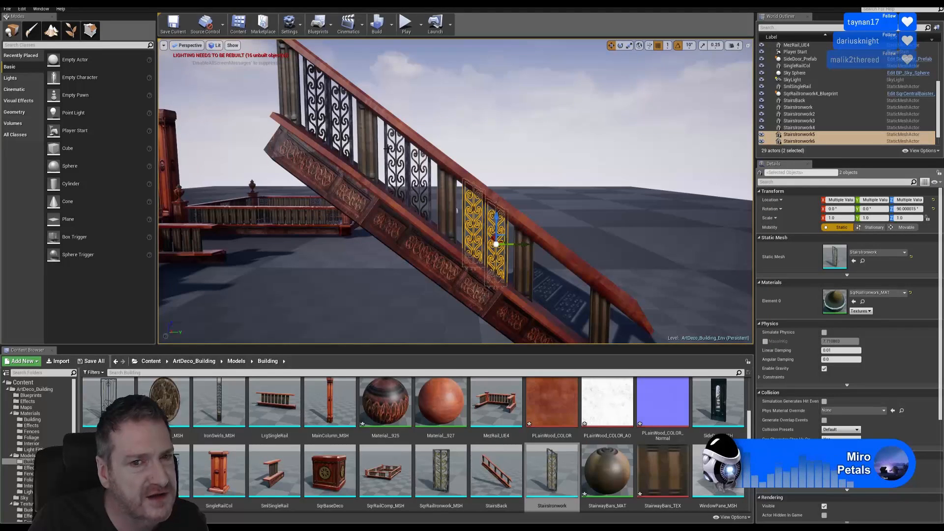
Step: Duplicate the ironwork pair again, fit the copies between the two lowest banister posts, and clear the selection
mouse_move(533, 153)
right_mouse_down()
mouse_move(538, 183)
mouse_move(540, 172)
mouse_move(508, 166)
mouse_move(530, 160)
right_mouse_up()
mouse_move(377, 135)
right_mouse_down()
mouse_move(389, 133)
mouse_move(377, 135)
right_mouse_up()
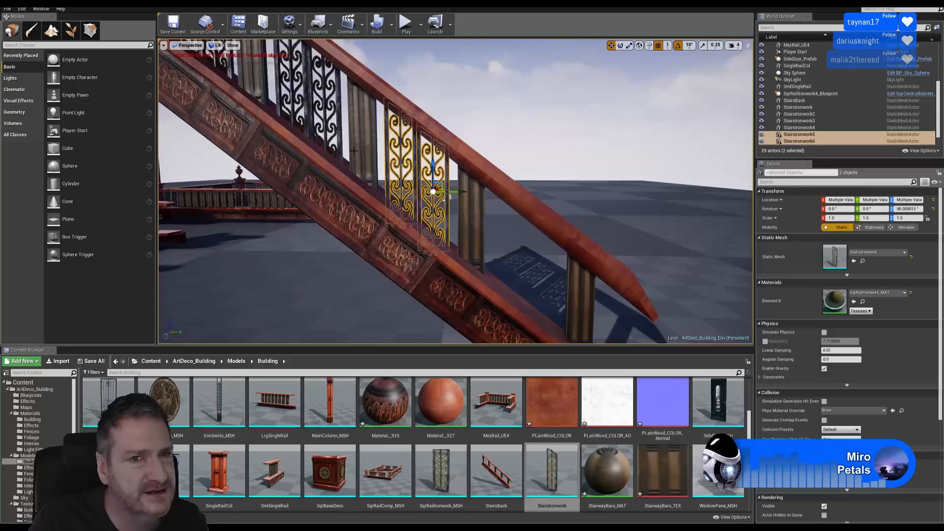
right_click(419, 174)
mouse_move(462, 294)
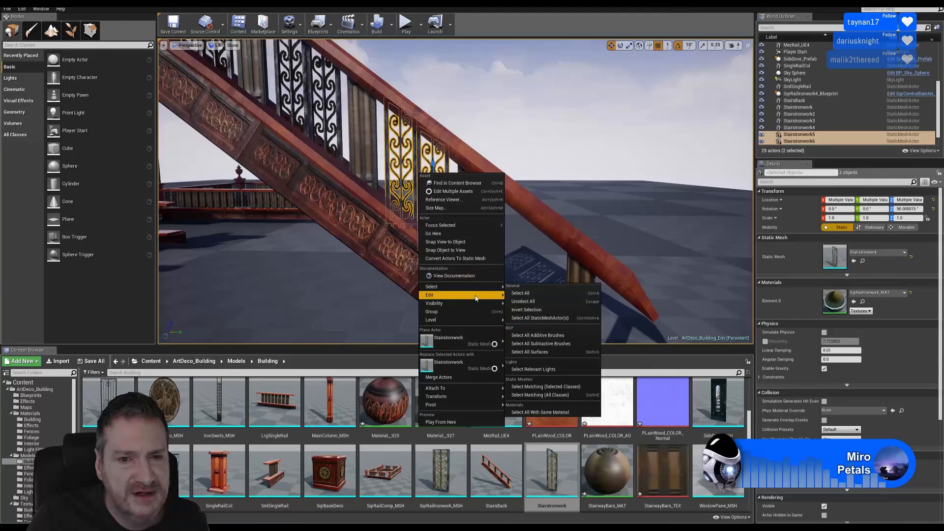
left_click(531, 326)
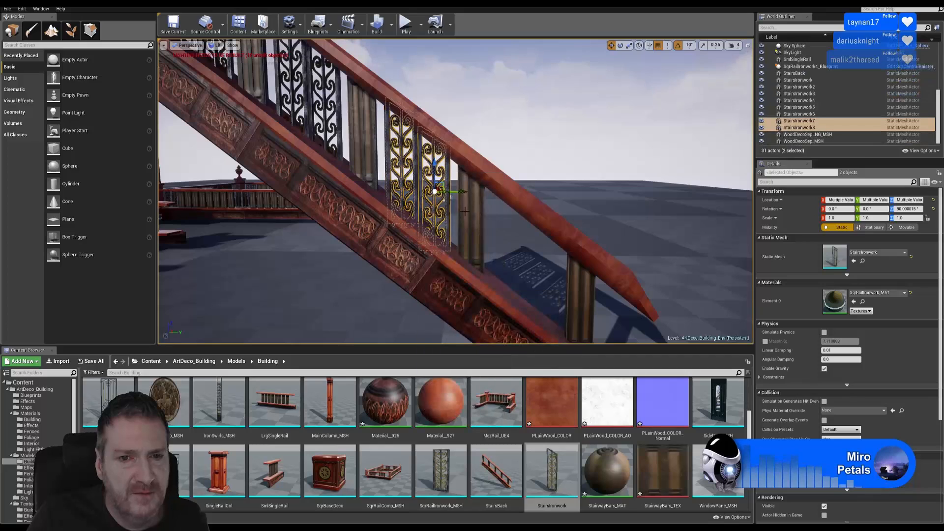
left_click_drag(457, 193, 568, 204)
left_click_drag(542, 170, 531, 271)
right_click_drag(532, 271, 423, 163)
key("s")
key("Escape")
key("w")
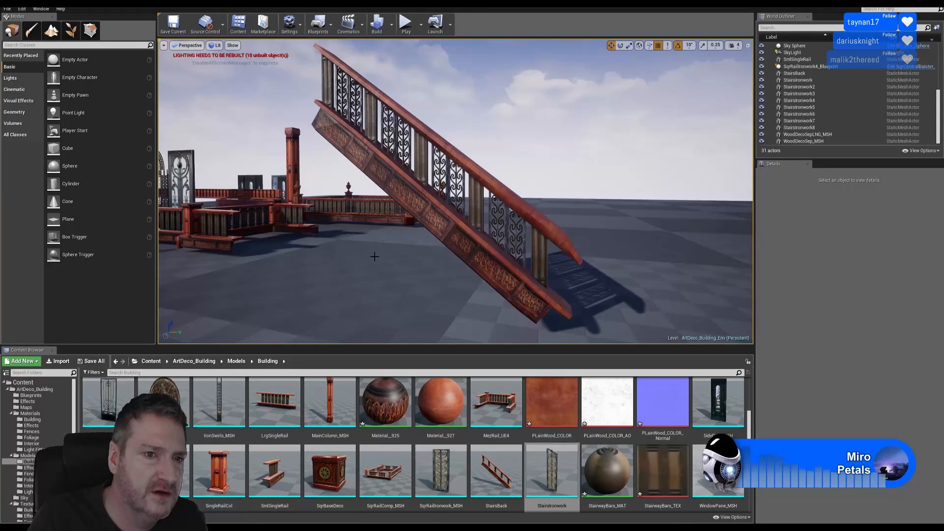
Step: Select the StairsBack banister with all eight StairsIronwork panels and start converting them to a Blueprint class
left_click(331, 117)
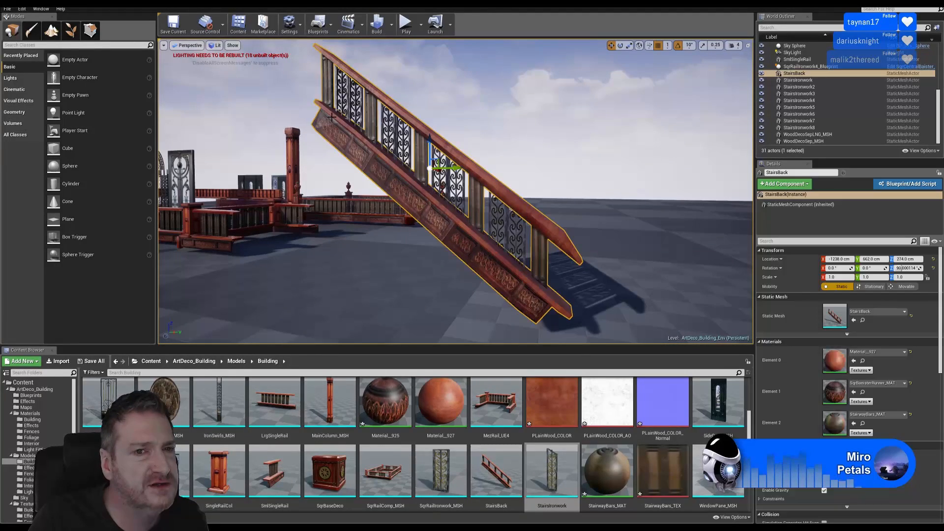
left_click(347, 93, "ctrl")
left_click(379, 120, "ctrl")
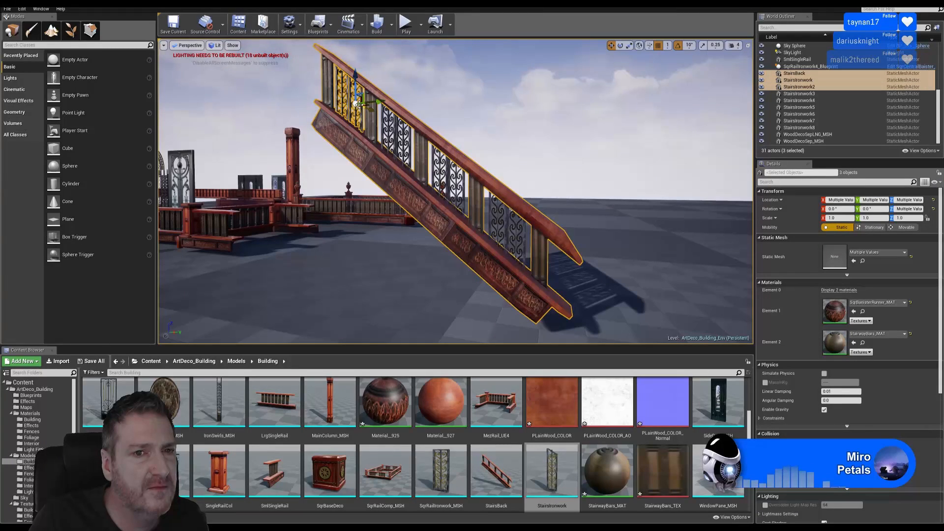
left_click(394, 131, "ctrl")
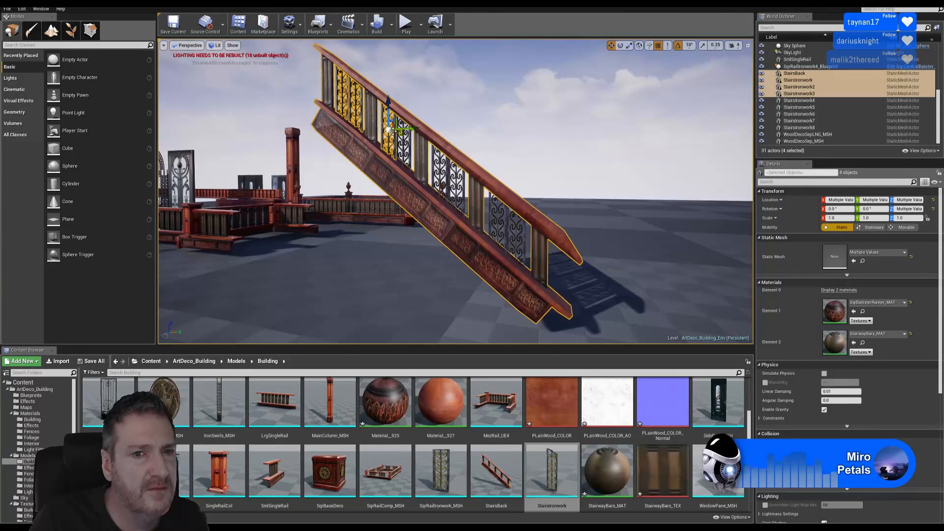
left_click(443, 177, "ctrl")
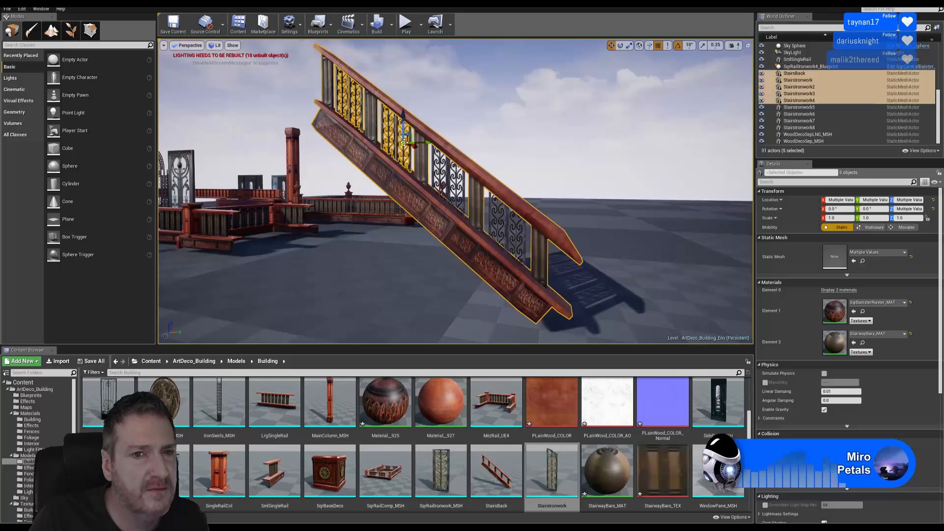
left_click(444, 180, "ctrl")
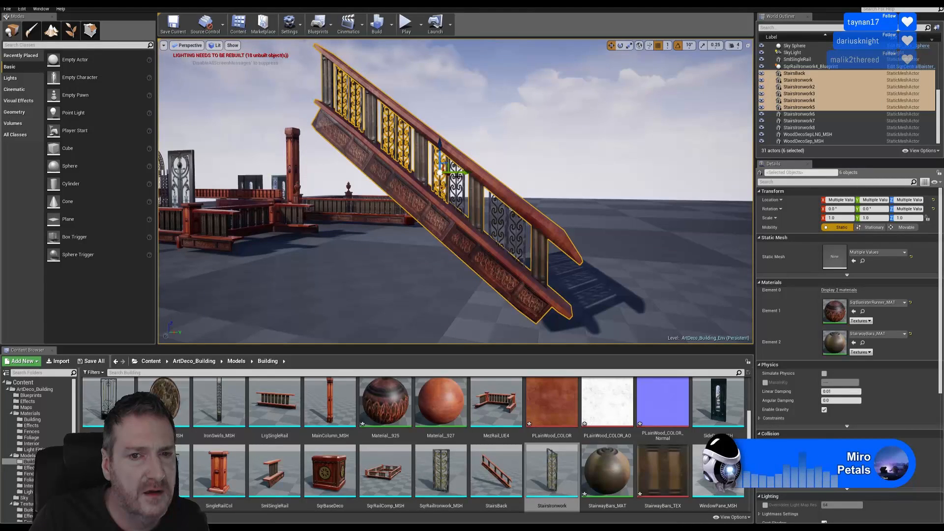
left_click(460, 185, "ctrl")
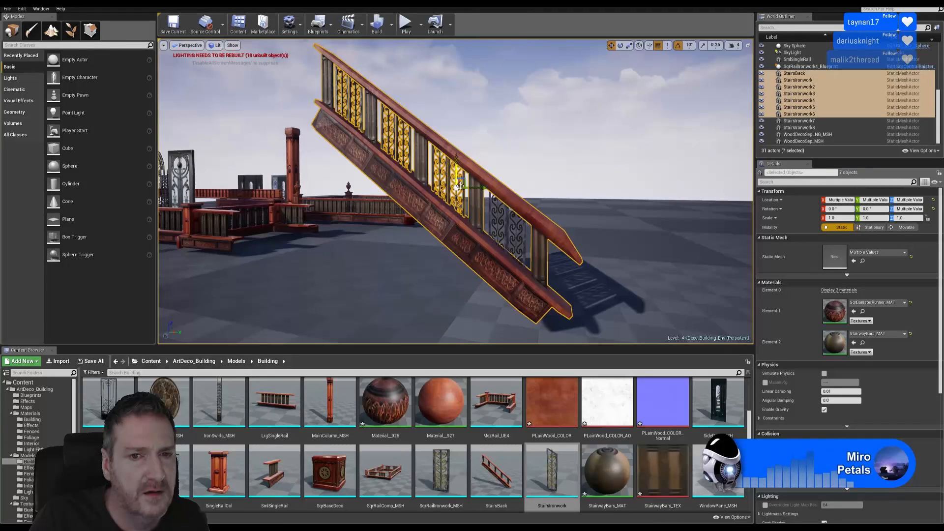
left_click(490, 210, "ctrl")
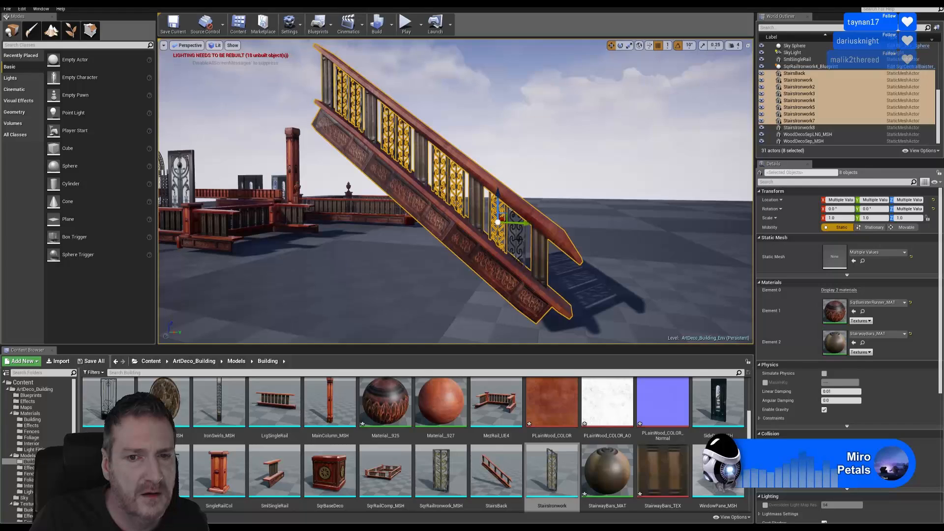
left_click(520, 244, "ctrl")
right_click_drag(517, 240, 344, 155)
left_click(318, 24)
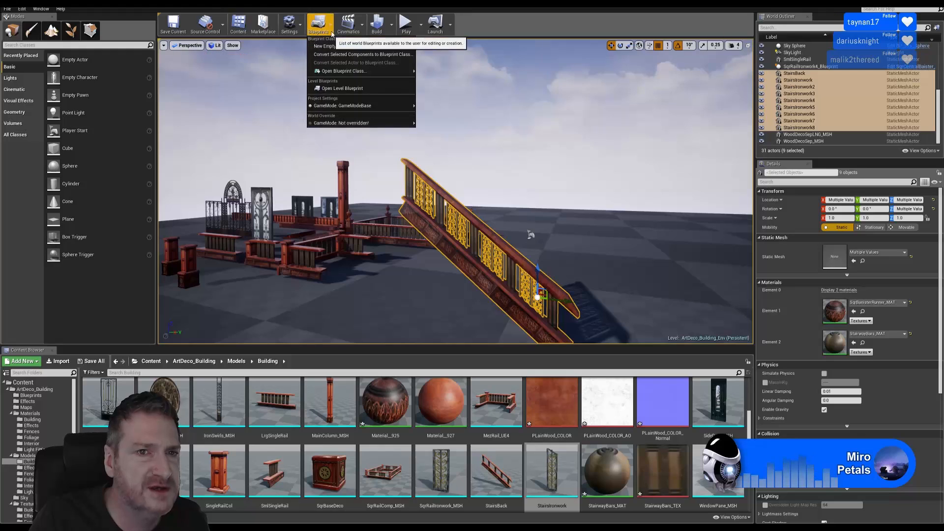
left_click(361, 55)
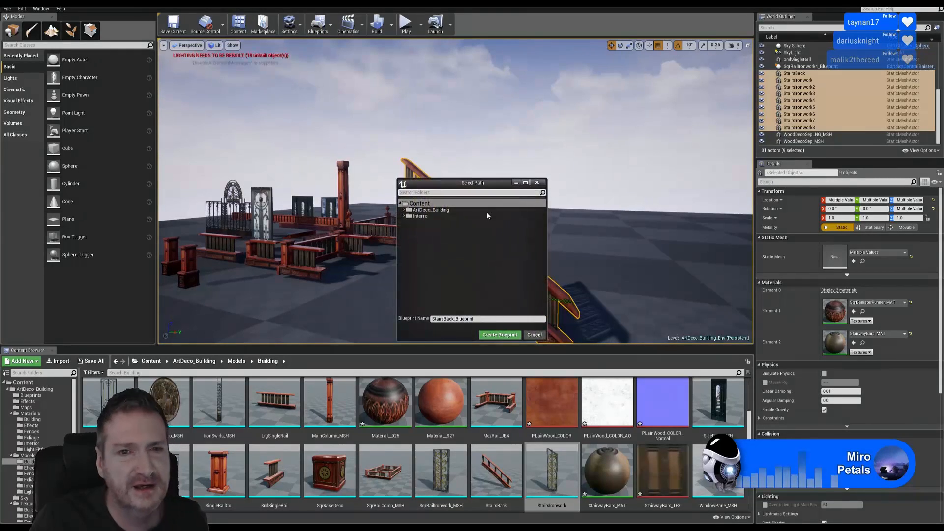
Step: Create the Blueprint as StairsBack_Prefab in the ArtDeco_Building/Blueprints folder, and close its editor after viewing the assembly
left_click(404, 210)
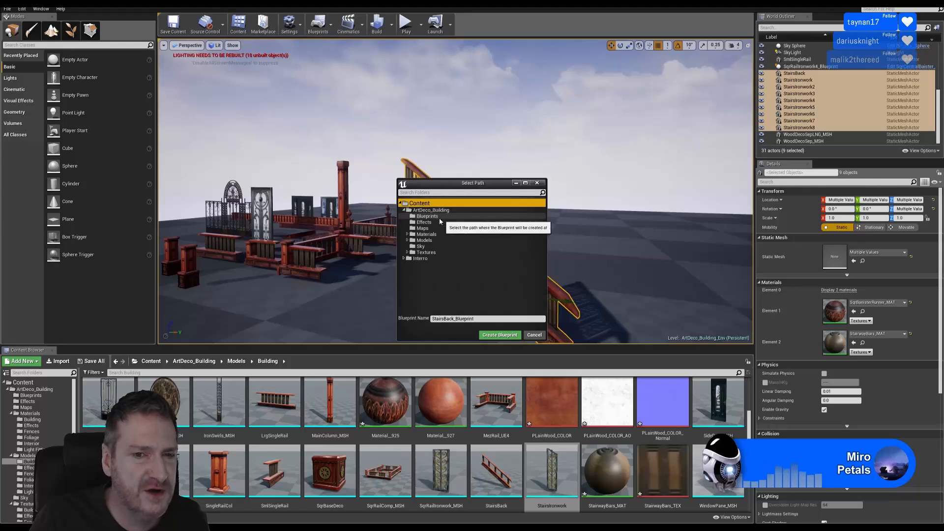
left_click(432, 217)
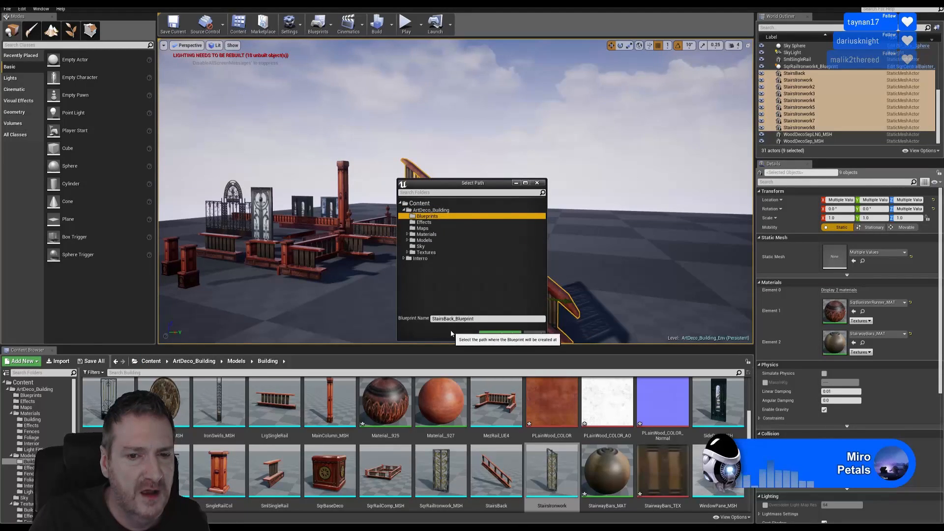
left_click(459, 319)
double_click(487, 317)
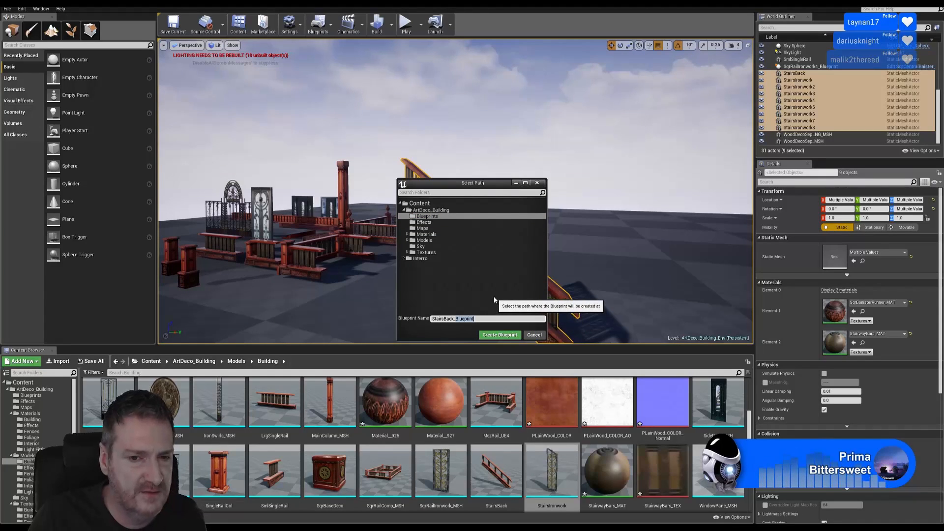
type("Prefab")
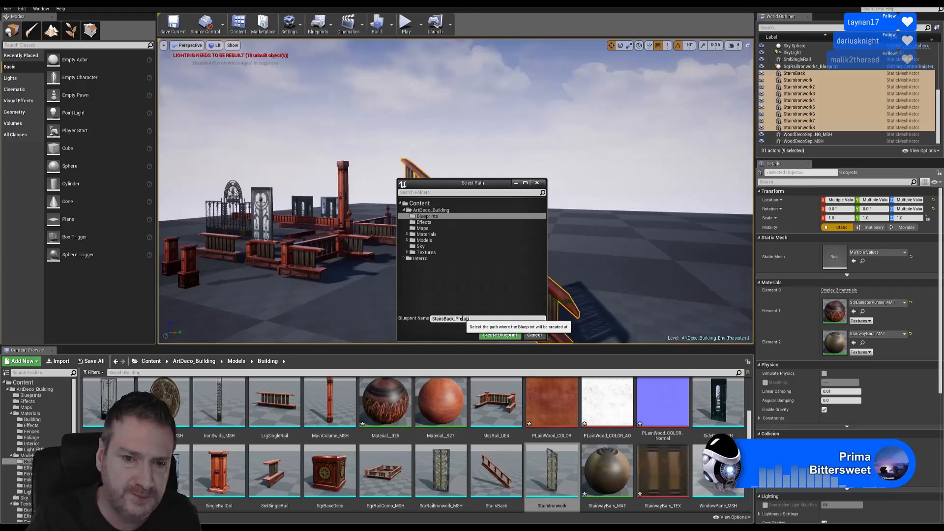
left_click(499, 336)
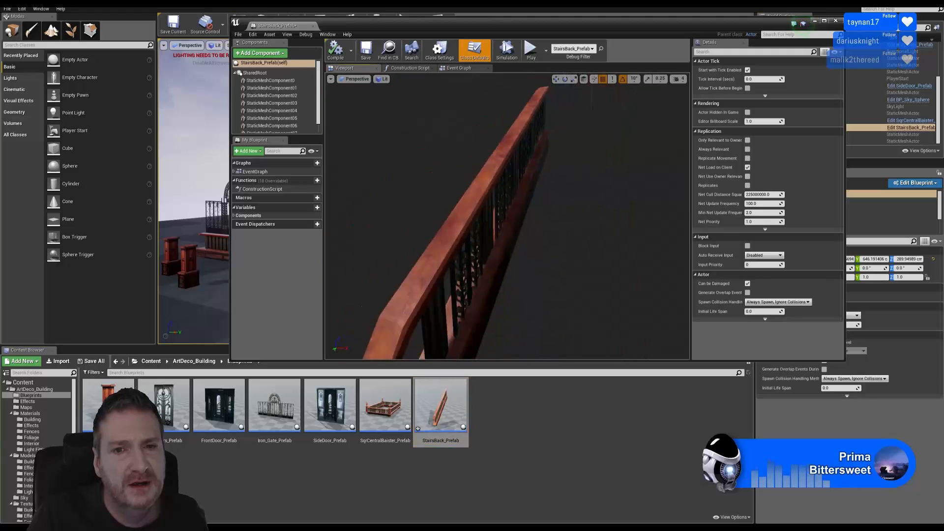
right_click_drag(507, 217, 477, 219)
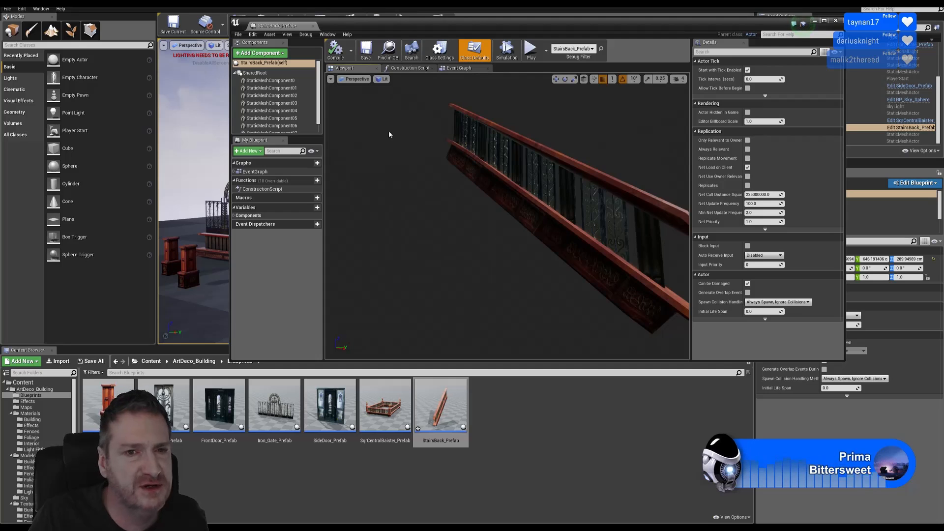
left_click(835, 21)
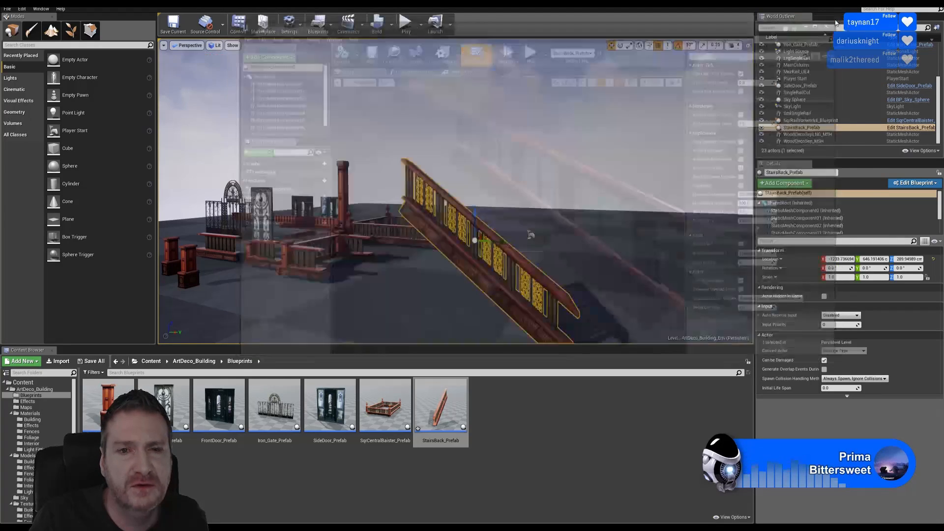
Step: Place another instance of StairsBack_Prefab on the open floor at about X -1883, Y -81 and Z 20 cm
left_click_drag(654, 137, 632, 174)
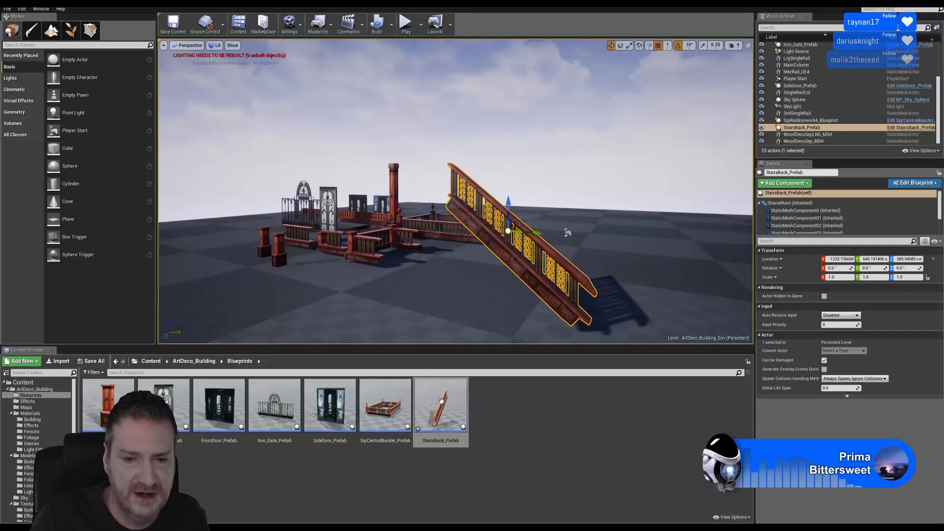
right_click_drag(409, 255, 338, 275)
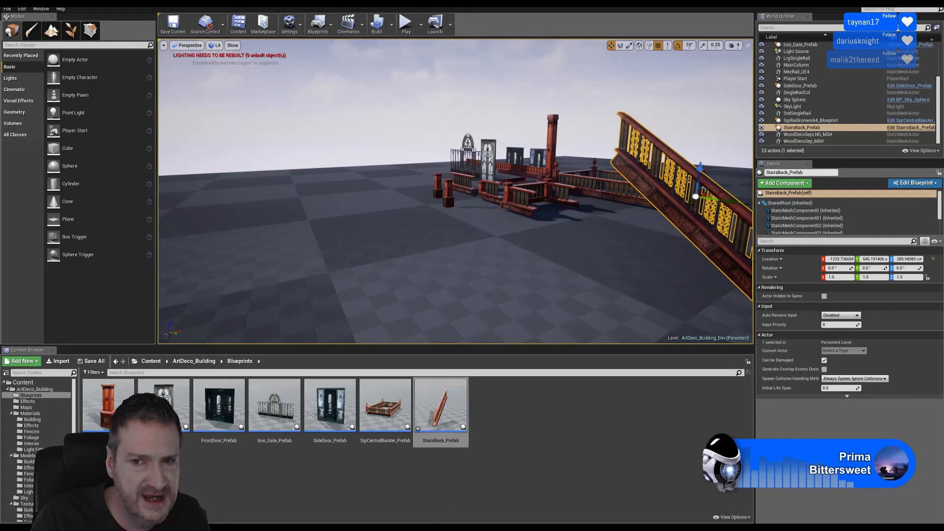
left_click_drag(439, 406, 368, 255)
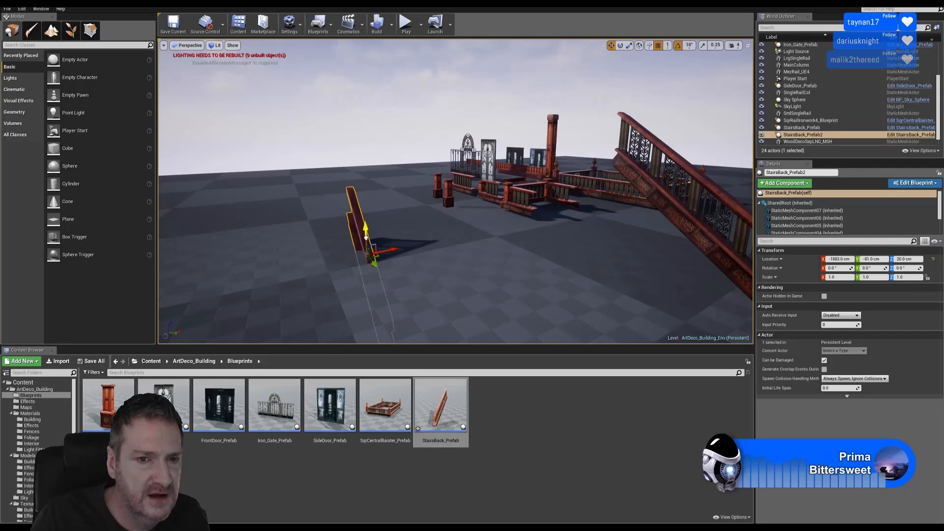
Step: Delete the second StairsBack_Prefab instance from the level, keeping the original banister
right_click_drag(370, 257, 626, 153)
key("Escape")
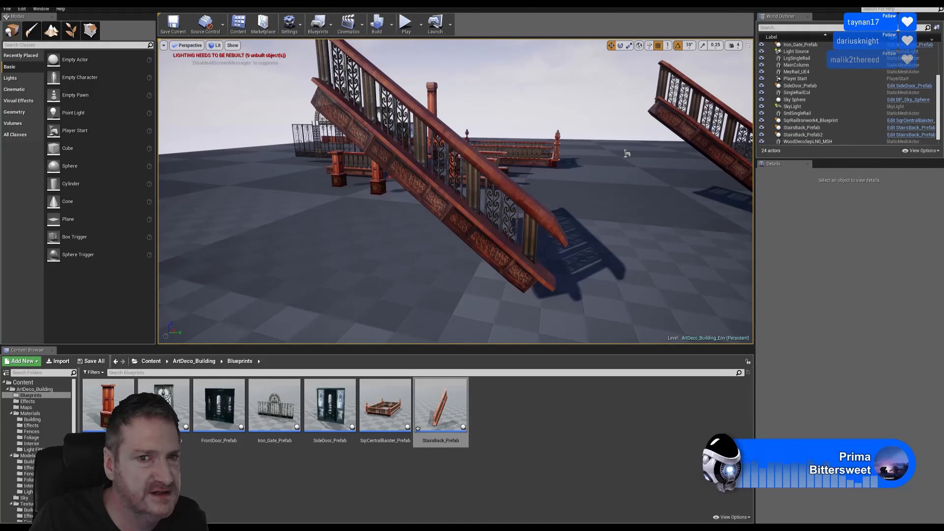
right_click_drag(627, 154, 622, 152)
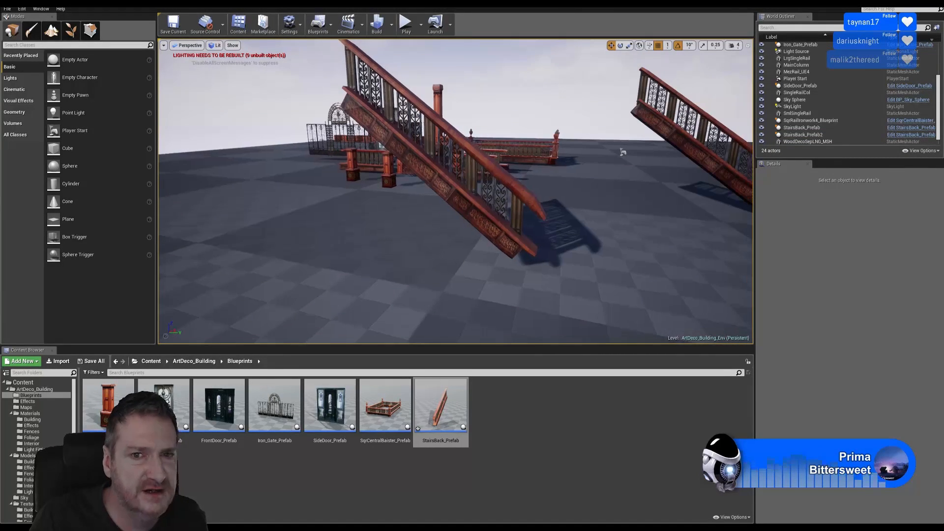
left_click(513, 186)
key("Delete")
right_click_drag(622, 152, 466, 186)
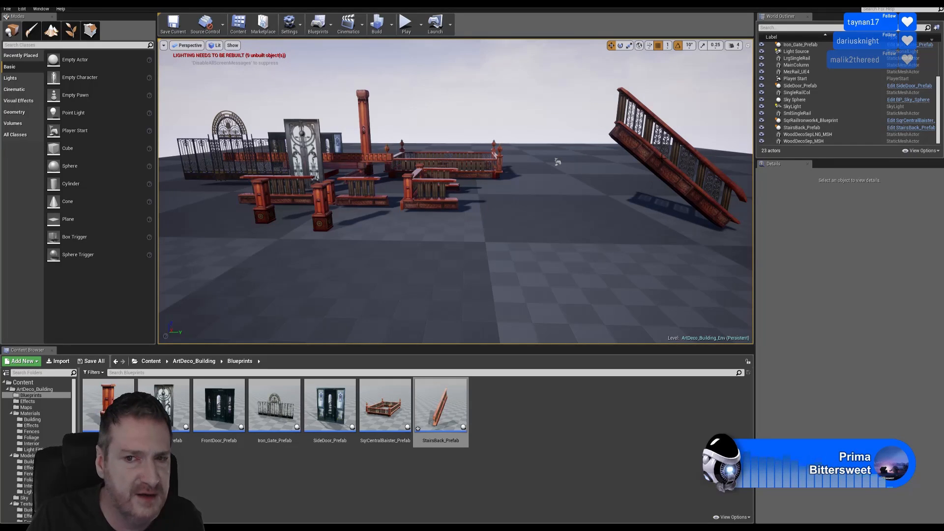
Step: Move the remaining StairsBack_Prefab closer to the other railing pieces and clear the selection
left_click(662, 158)
left_click_drag(692, 155, 596, 150)
key("Escape")
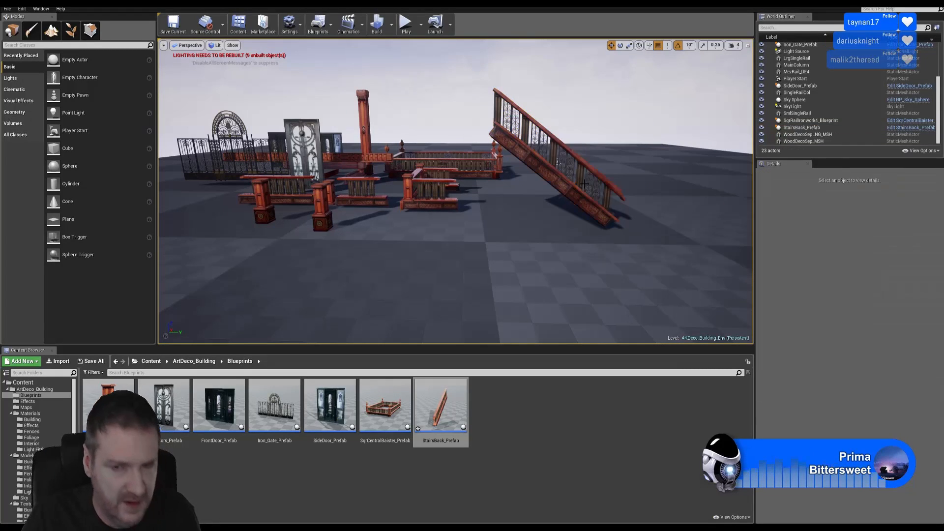
Step: Save all changed levels and assets in the project
right_click_drag(472, 122, 638, 234)
left_click(7, 8)
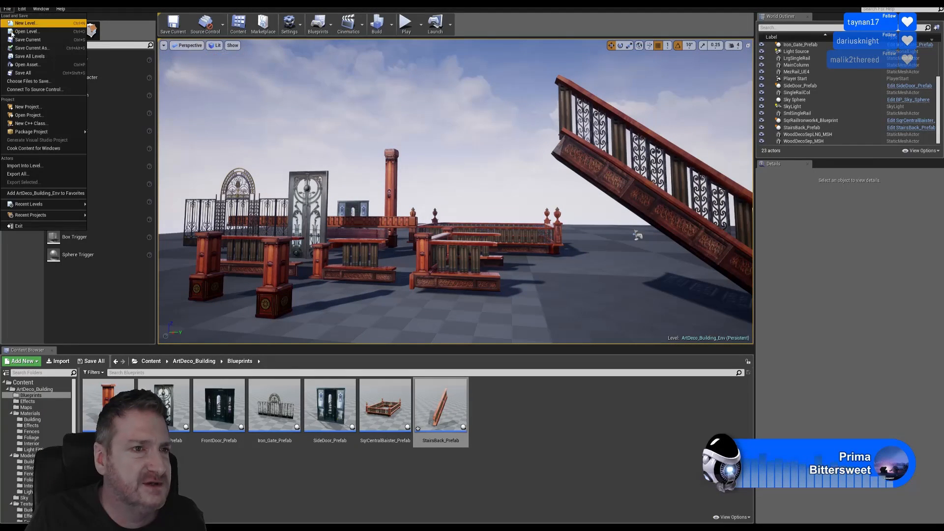
left_click(32, 73)
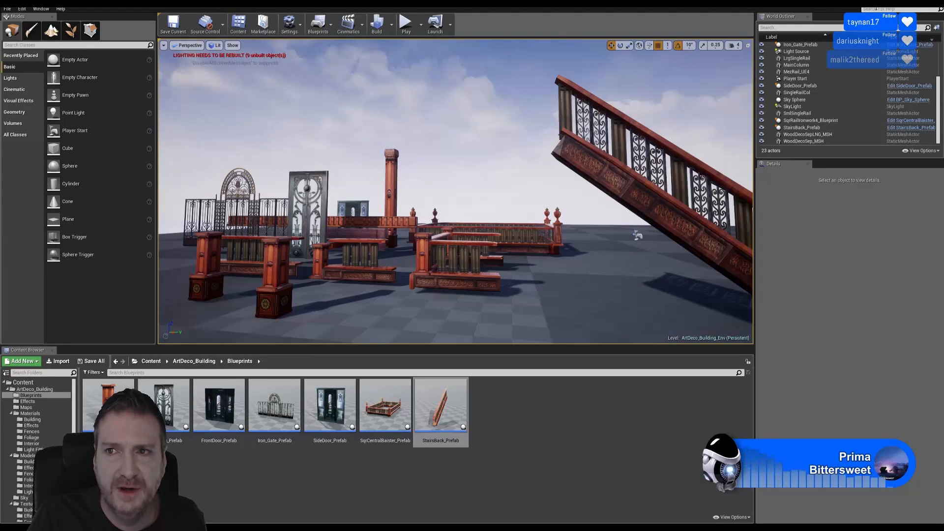
Step: Switch to 3ds Max and select all polygons of the StairsIronwork panel
key("super+d")
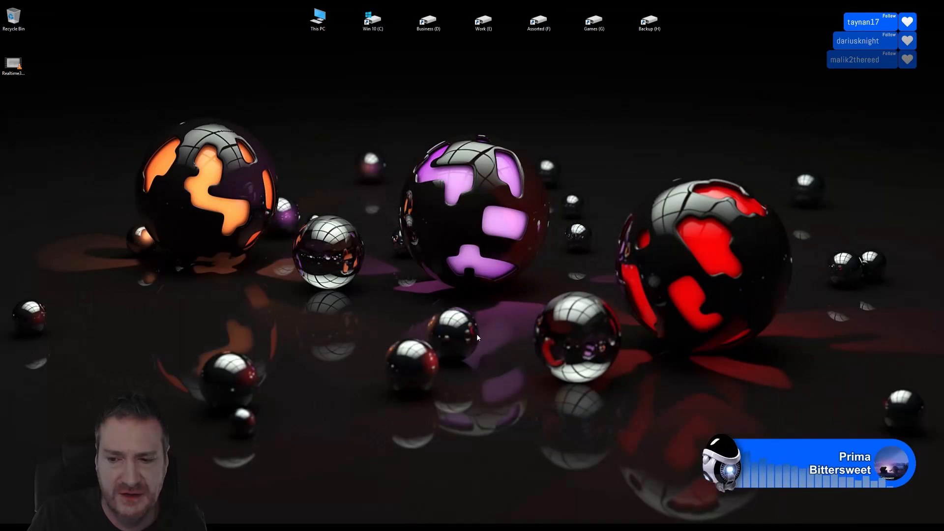
key("alt+Tab")
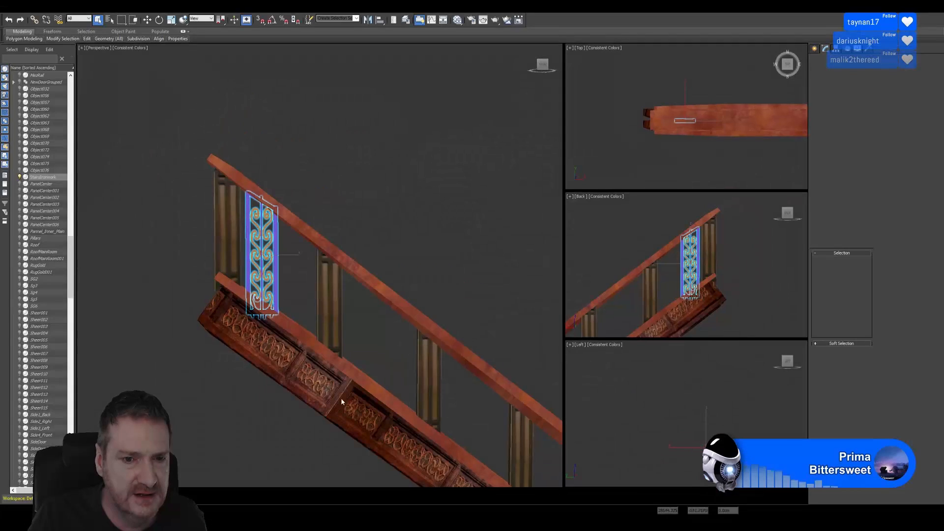
right_click(342, 234)
left_click(335, 248)
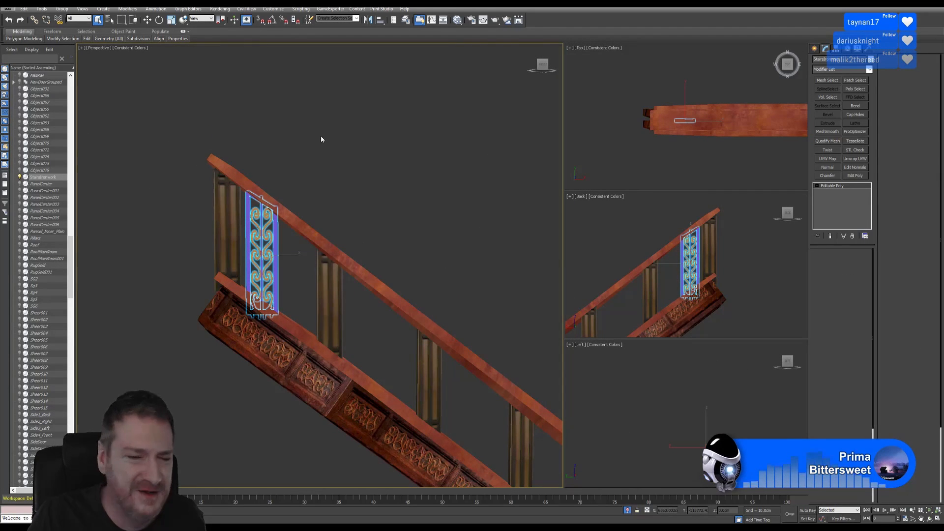
key("4")
middle_click_drag(303, 195, 107, 242)
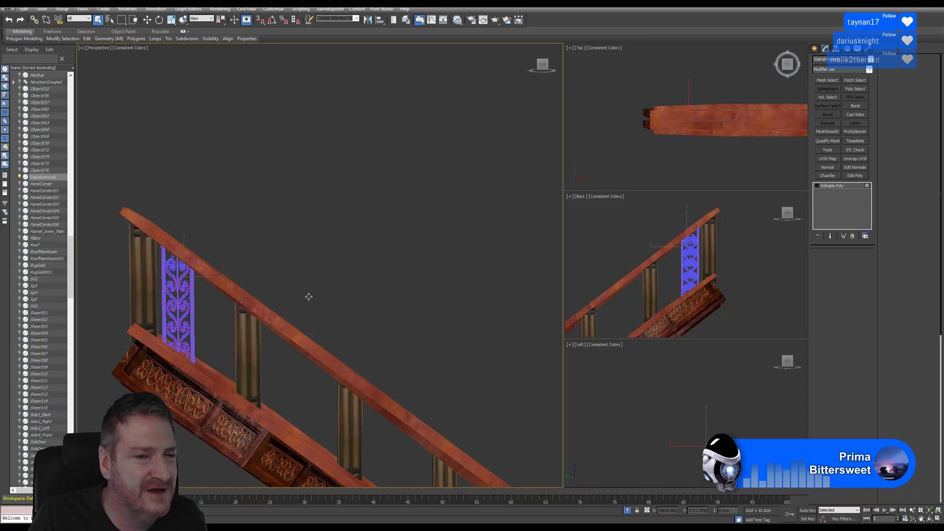
key("ctrl+r")
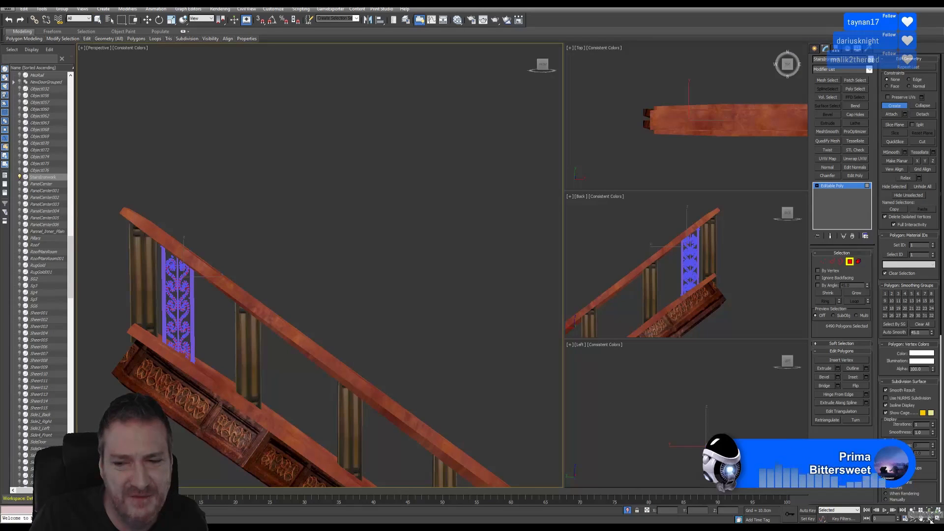
key("ctrl+a")
scroll(249, 282, "down", 10)
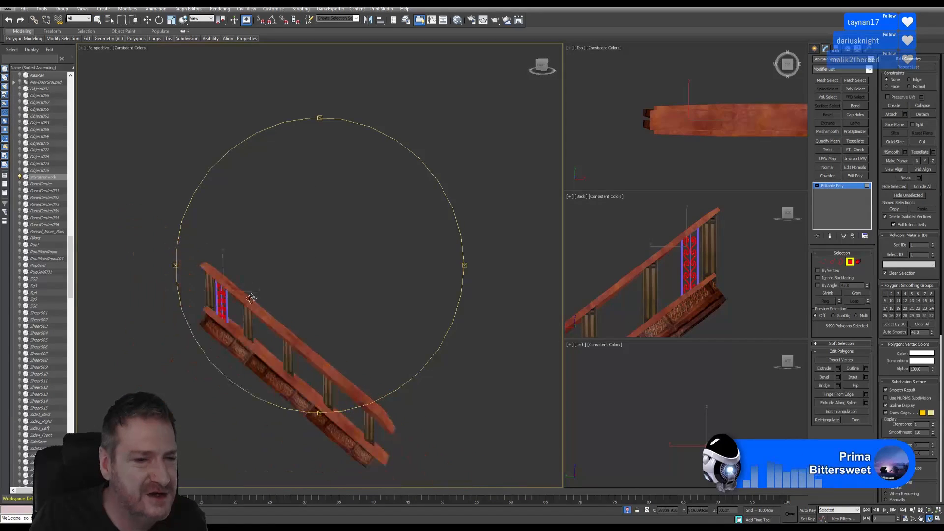
middle_click_drag(299, 235, 309, 220)
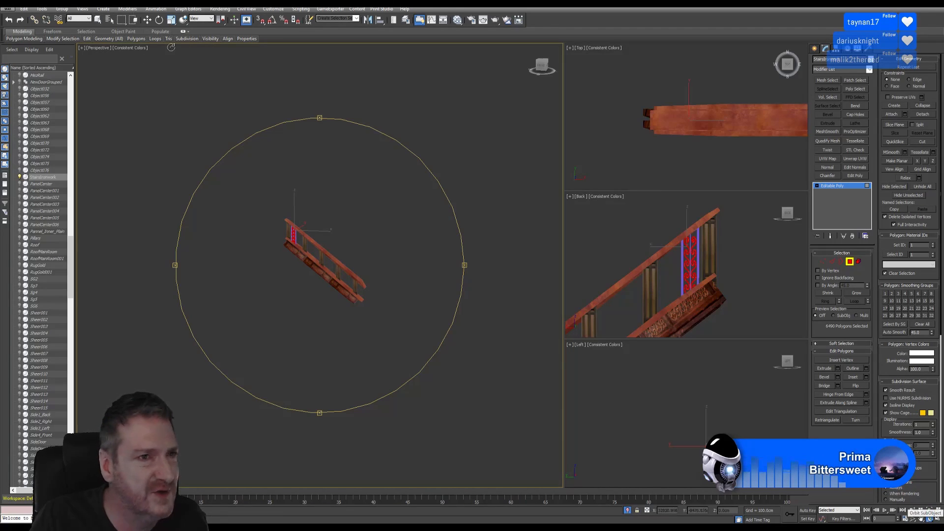
Step: End isolation of the stair banister and ironwork so the whole scene is shown
left_click(98, 20)
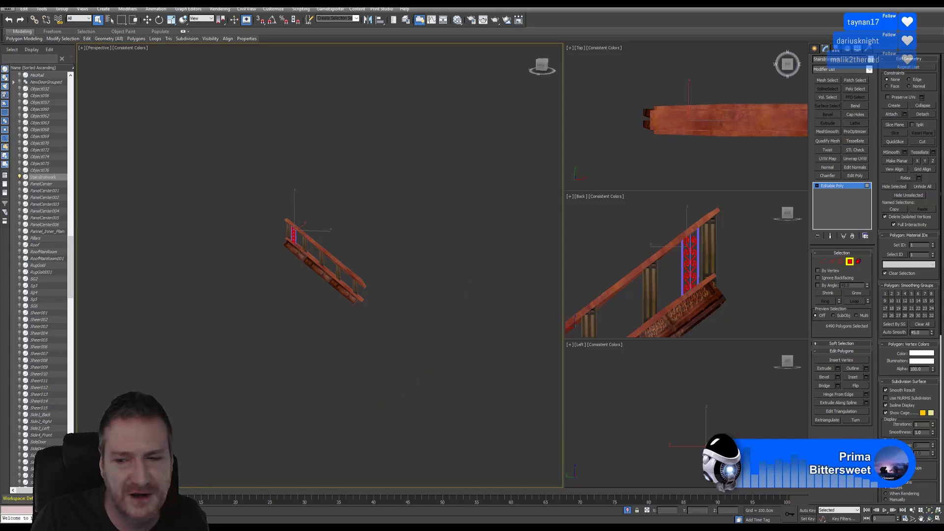
left_click(929, 519)
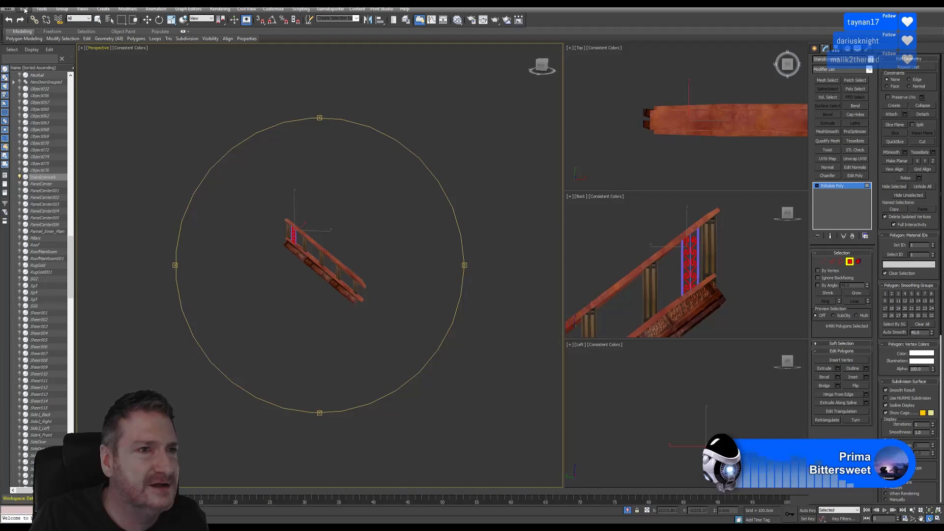
left_click(42, 9)
left_click(54, 91)
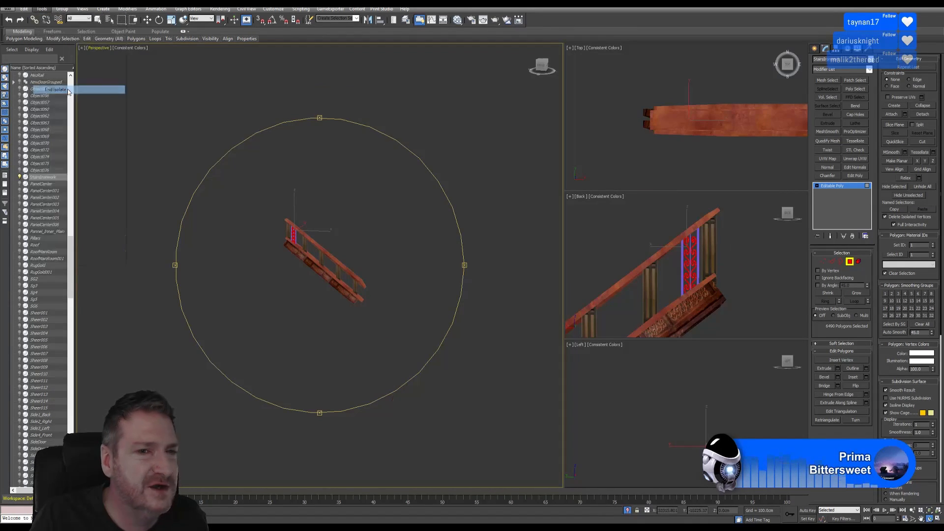
middle_click_drag(258, 243, 239, 240)
mouse_move(246, 264)
left_mouse_down()
mouse_move(236, 268)
mouse_move(249, 288)
mouse_move(264, 272)
left_mouse_up()
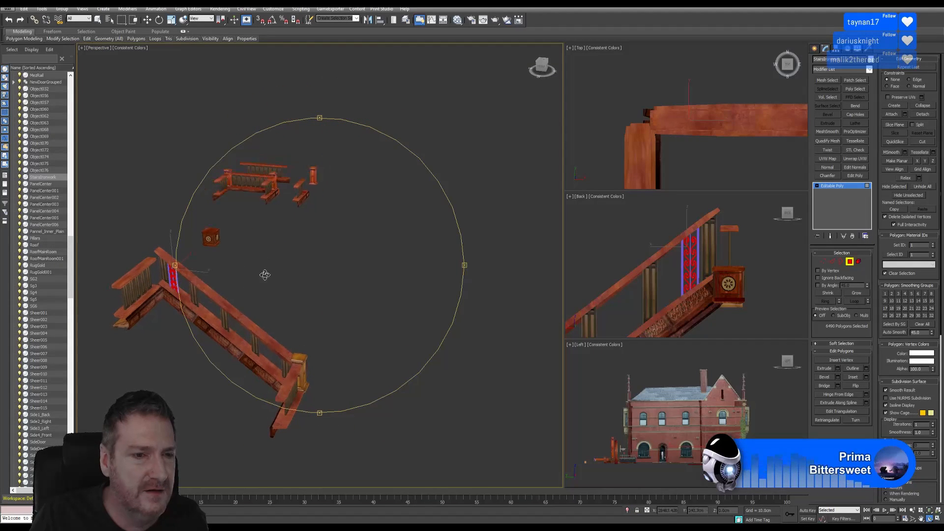
Step: Leave polygon editing and move the sloped stair banister together with its ironwork panel beside the group of finished railings
left_click(98, 19)
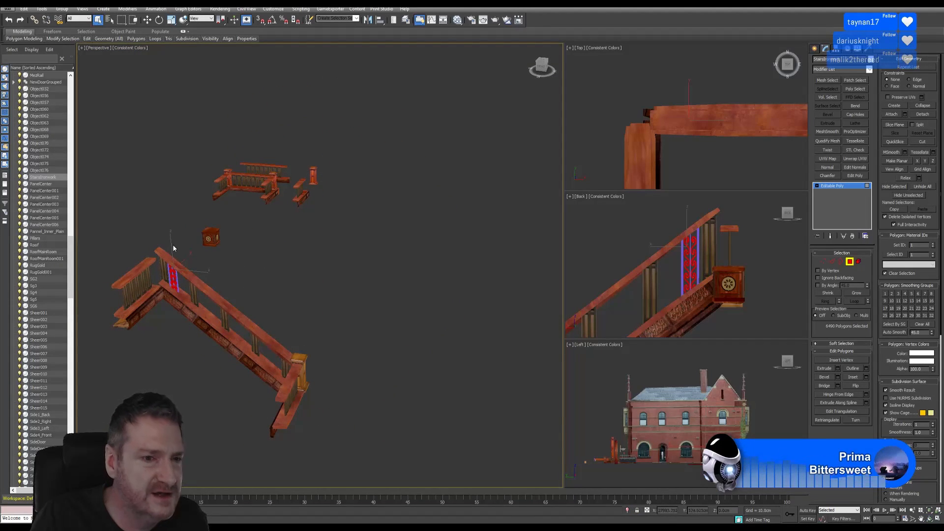
left_click_drag(197, 338, 198, 339)
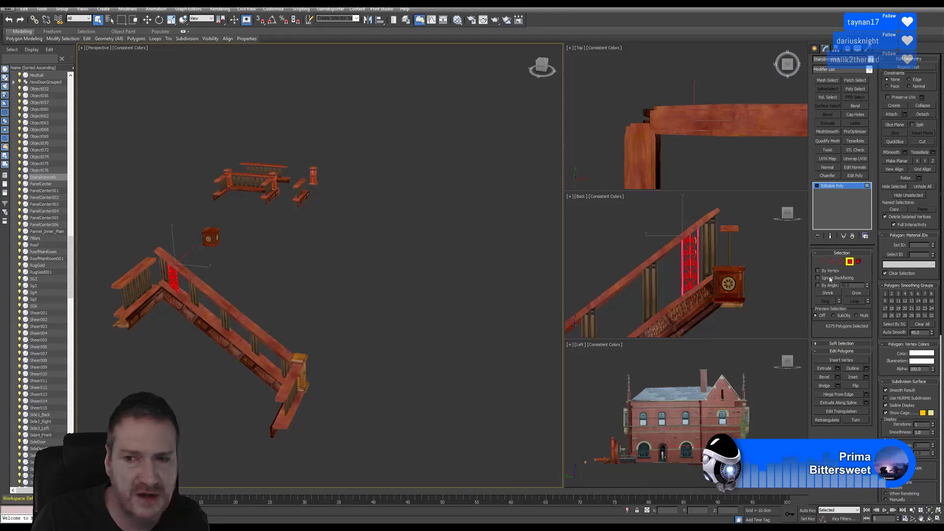
key("4")
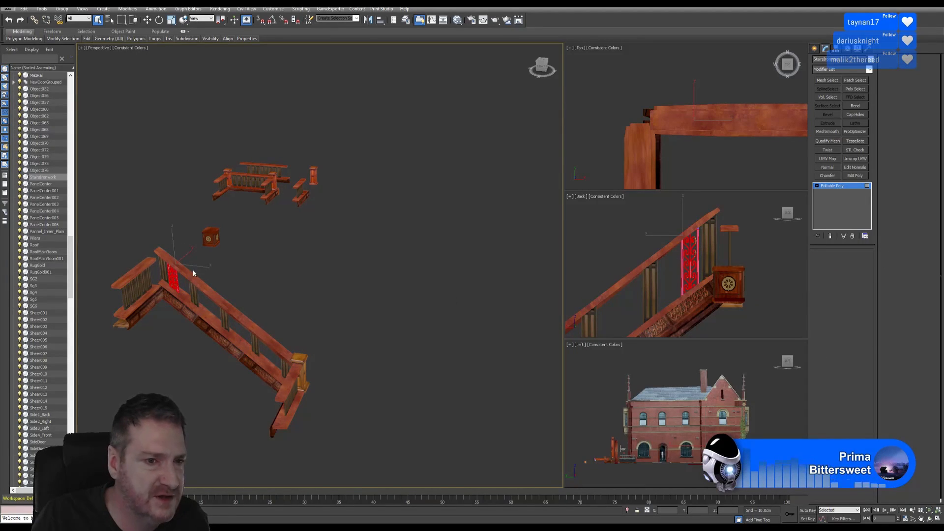
left_click(176, 277)
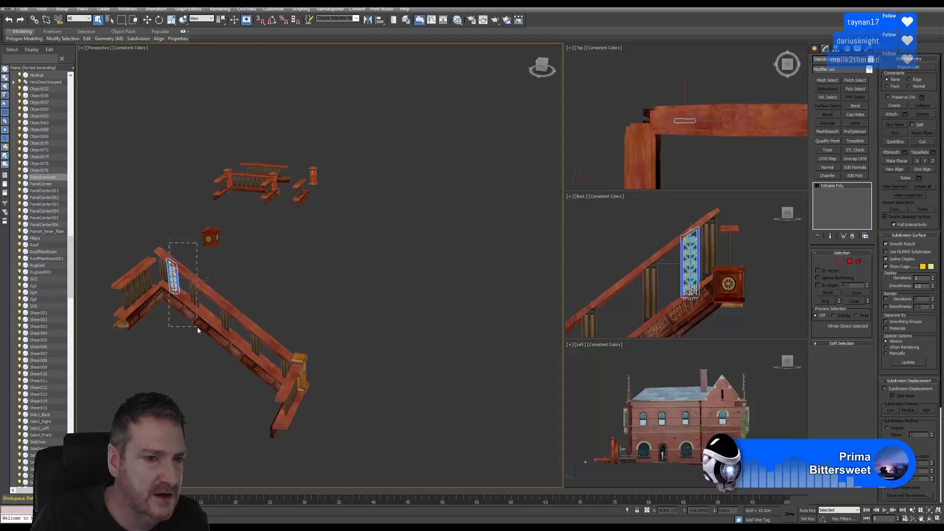
left_click_drag(198, 330, 222, 300)
left_click(147, 19)
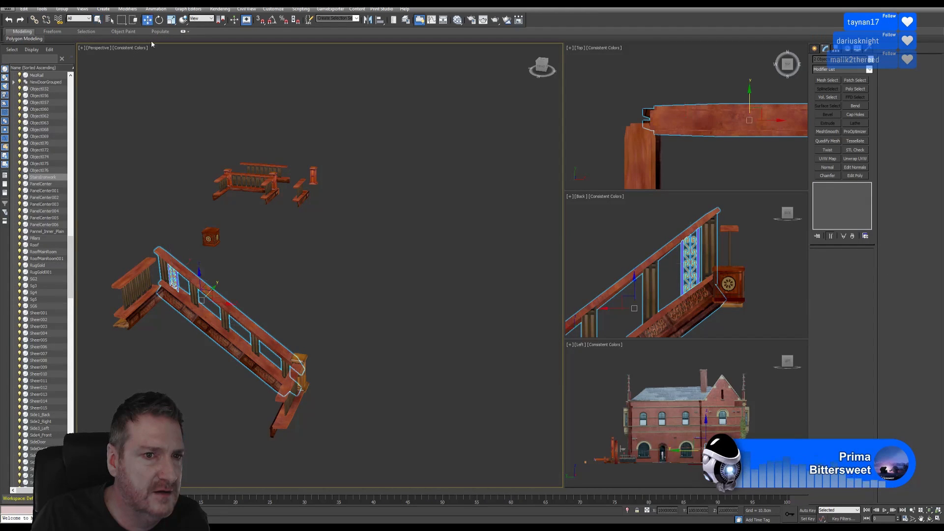
left_click_drag(212, 290, 310, 149)
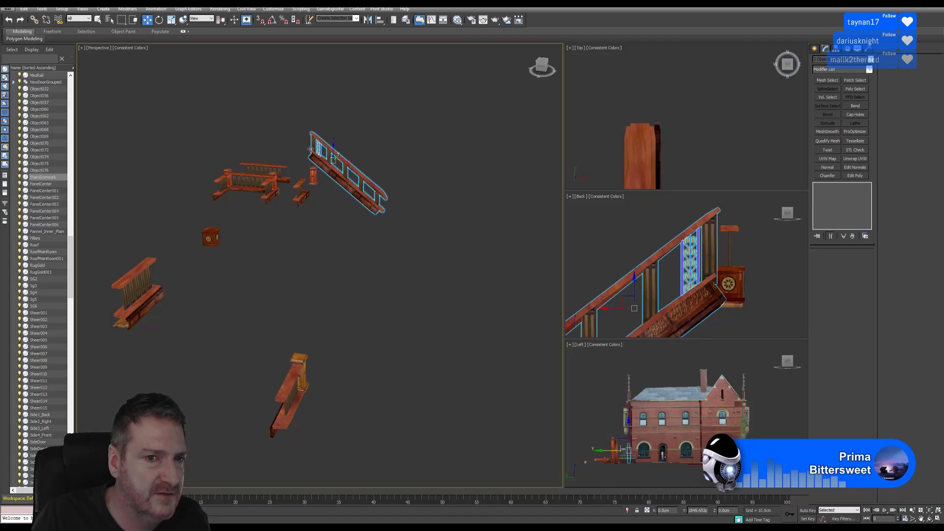
Step: Examine the scene around the two remaining straight banister sections and the small square block
mouse_move(207, 281)
middle_mouse_down()
mouse_move(232, 257)
mouse_move(210, 284)
mouse_move(215, 278)
middle_mouse_up()
scroll(208, 328, "down", 5)
middle_click_drag(205, 323, 275, 297)
mouse_move(233, 262)
middle_mouse_down()
mouse_move(320, 250)
mouse_move(239, 253)
middle_mouse_up()
left_click(927, 520)
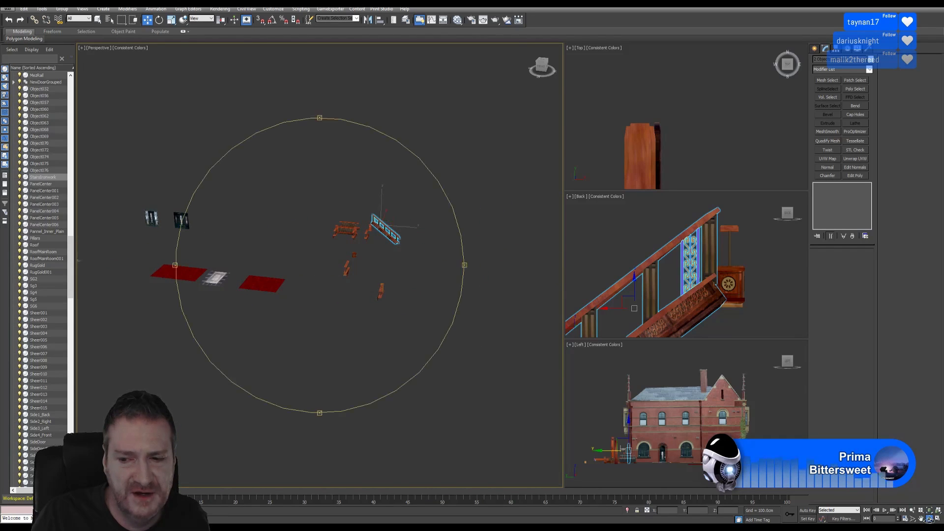
left_click_drag(326, 299, 304, 254)
scroll(271, 246, "up", 4)
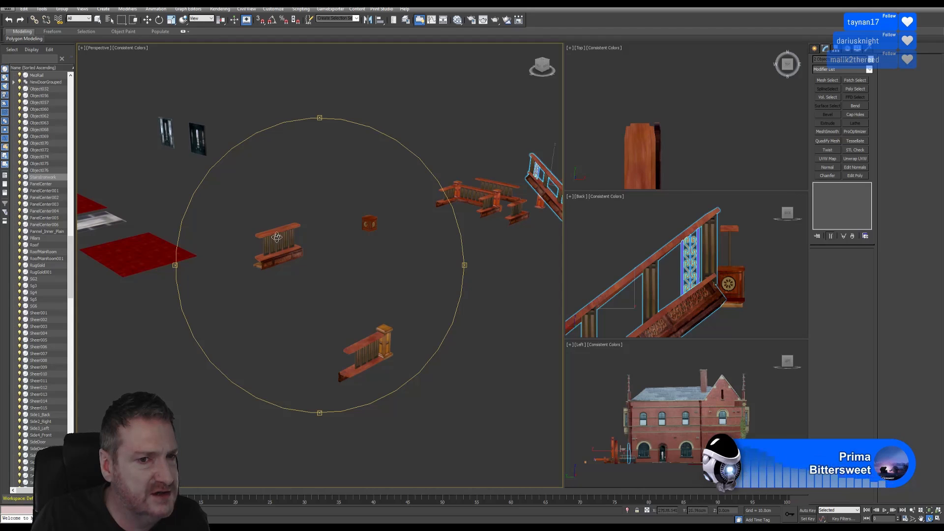
scroll(279, 244, "up", 1)
scroll(279, 244, "down", 1)
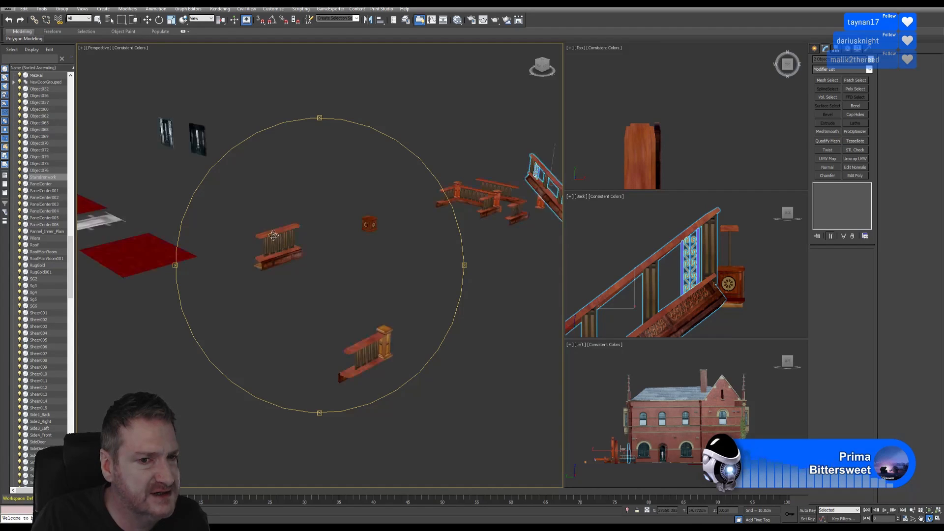
Step: Select the short straight banister section without a post, frame it, and inspect it alongside the section with the end post
left_click(98, 20)
left_click_drag(292, 291, 308, 301)
left_click(929, 518)
left_click_drag(278, 261, 298, 238)
key("z")
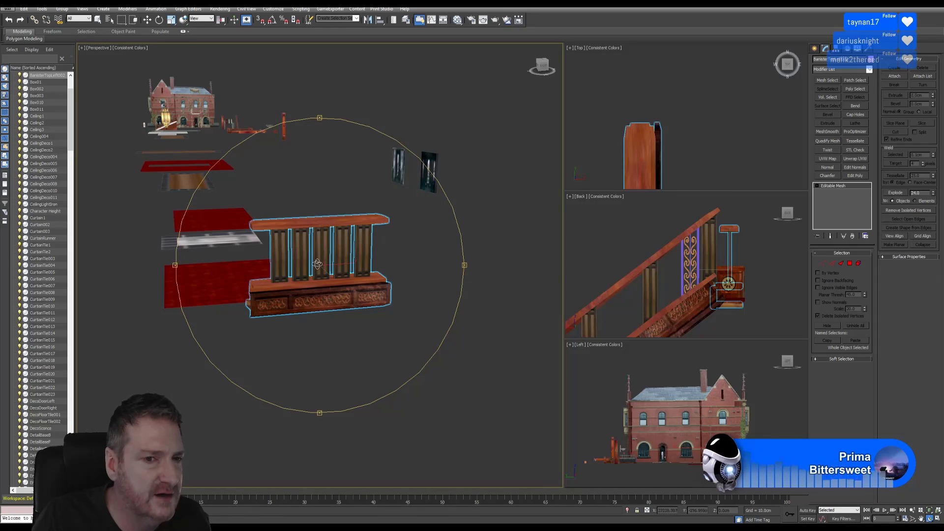
scroll(321, 257, "down", 6)
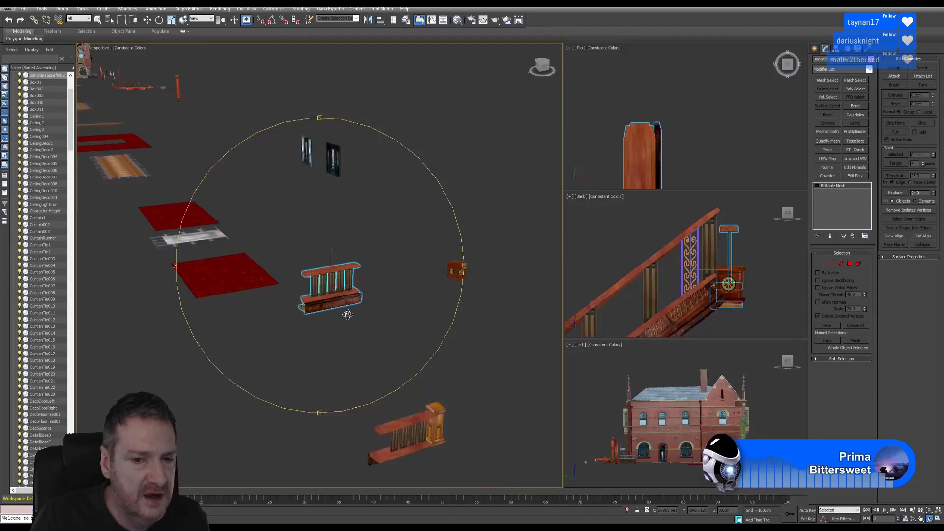
middle_click_drag(315, 278, 271, 232)
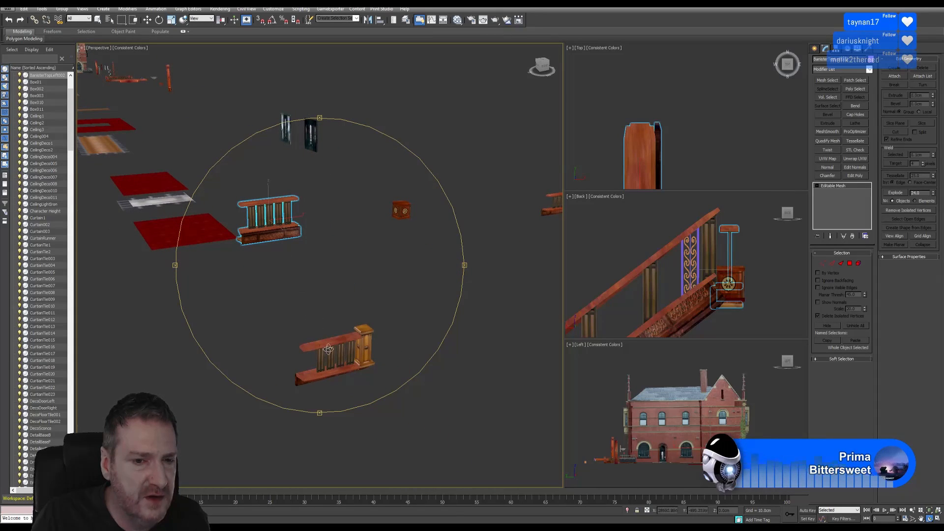
scroll(330, 367, "up", 3)
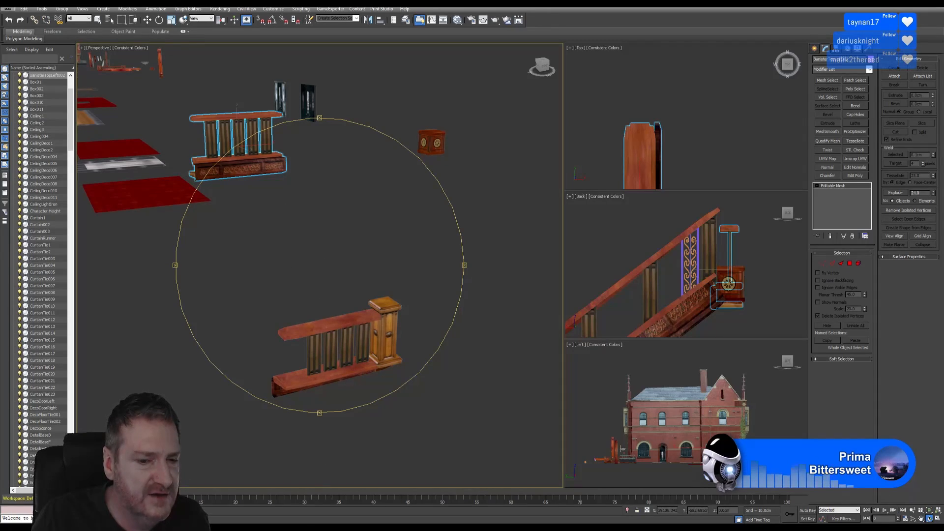
Step: Switch to Unreal Editor and examine the railings and posts already placed in the level
key("alt+Tab")
right_click_drag(454, 191, 428, 241)
key("a")
key("w")
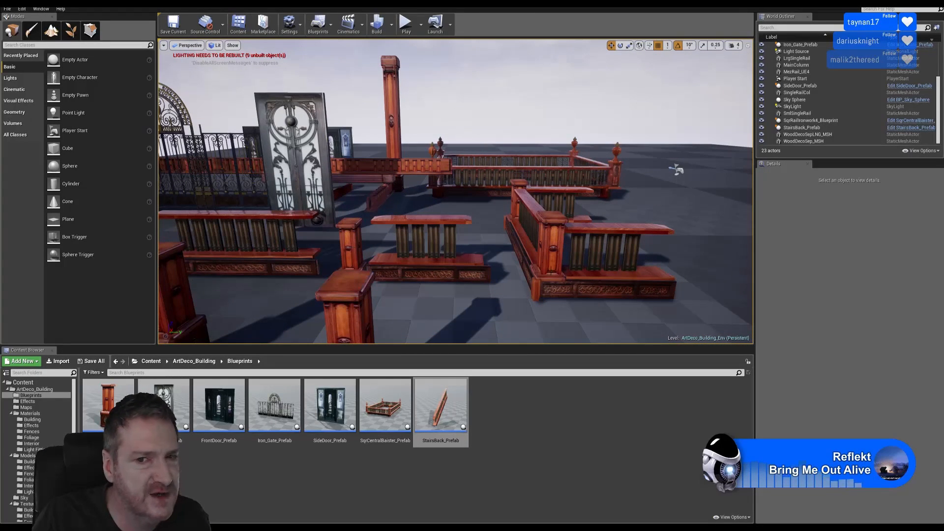
right_click_drag(330, 253, 301, 212)
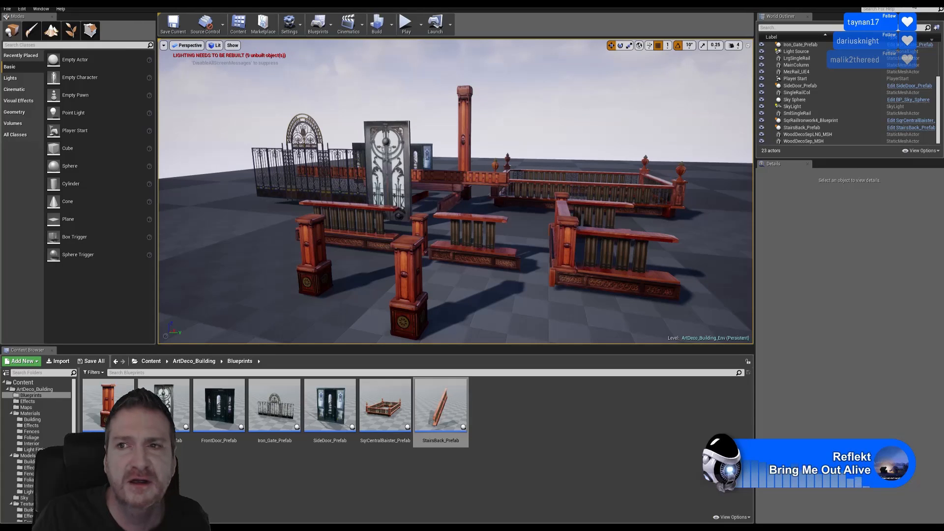
Step: Switch to 3ds Max and examine the leftover straight banister sections and square block in relation to the finished railings
key("alt+Tab")
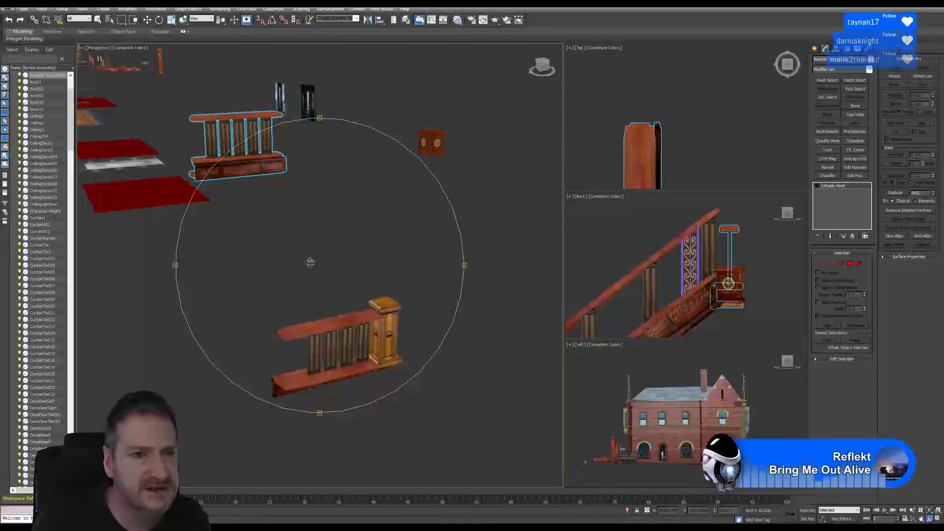
scroll(302, 251, "down", 5)
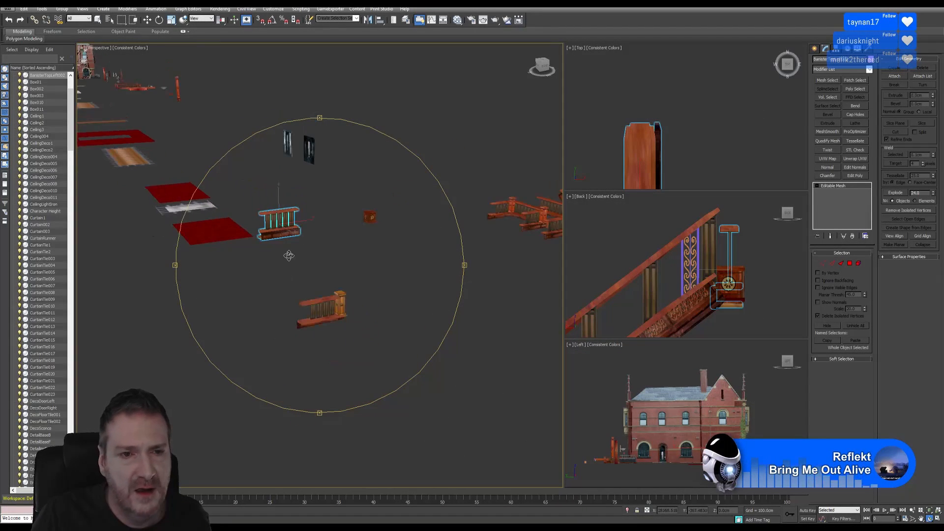
middle_click_drag(268, 195, 316, 248)
scroll(316, 249, "up", 1)
scroll(316, 249, "down", 3)
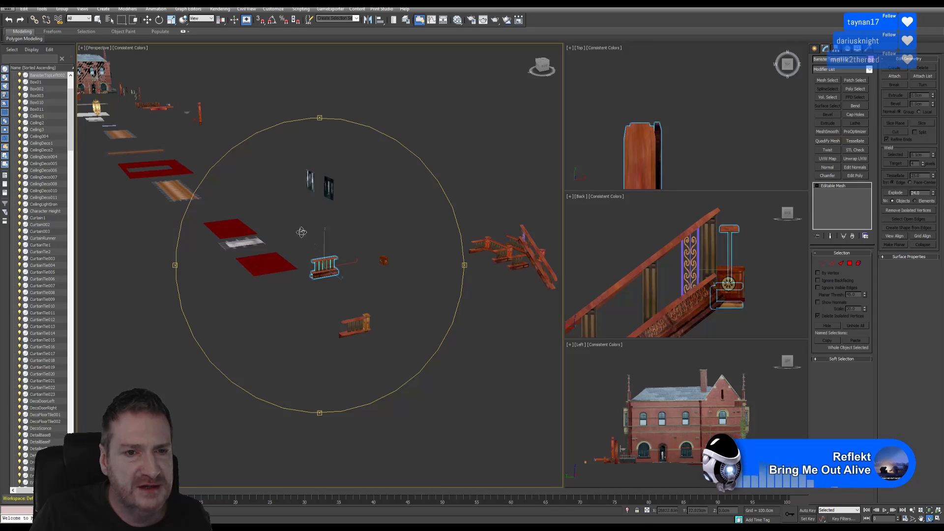
scroll(320, 267, "up", 1)
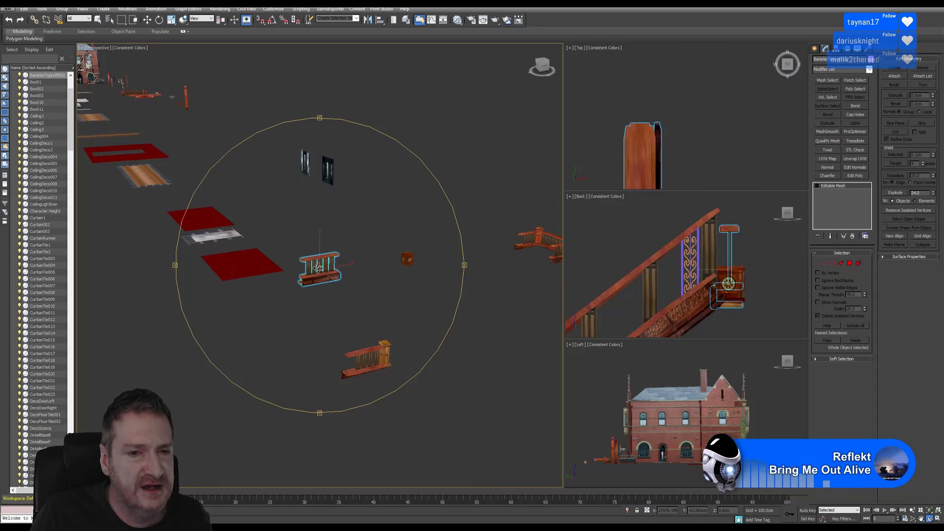
scroll(313, 274, "up", 2)
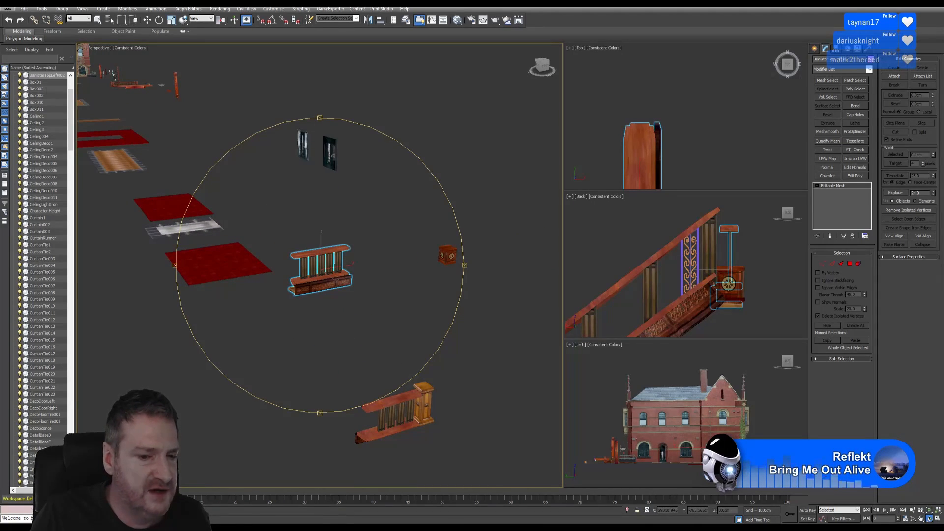
Step: Switch to Unreal Editor and look through the Models > Building folder for the banister meshes already imported
key("alt+Tab")
left_click(27, 461)
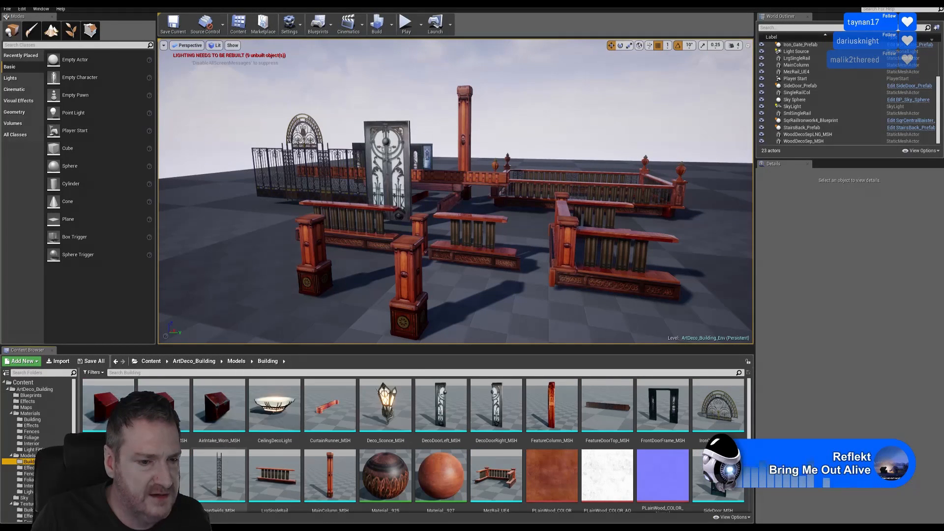
scroll(243, 460, "down", 2)
scroll(243, 459, "down", 1)
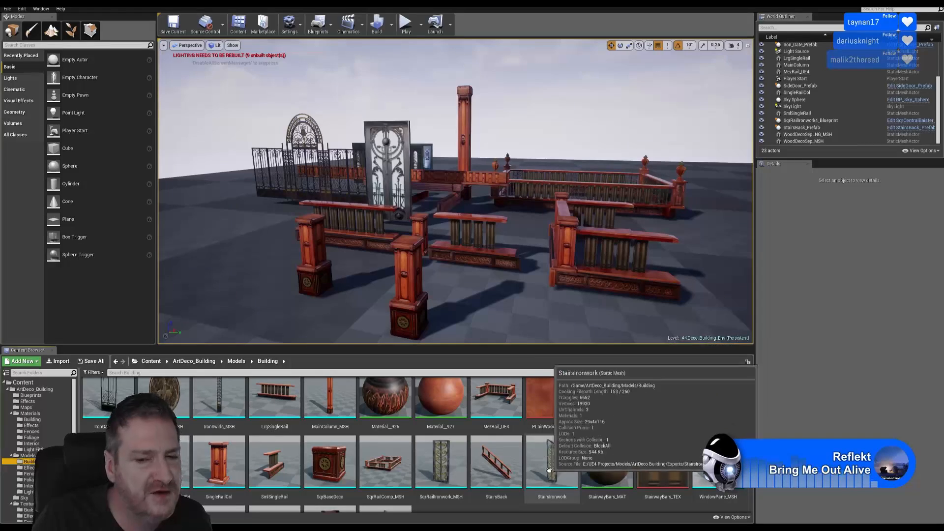
Step: Switch back to 3ds Max and compare the selected short banister section with the group of finished railings
key("alt+Tab")
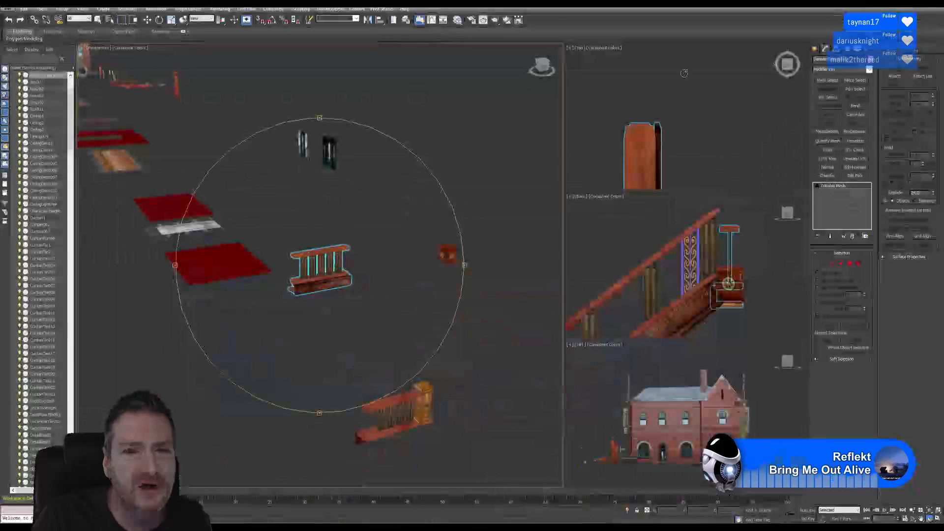
scroll(312, 276, "up", 8)
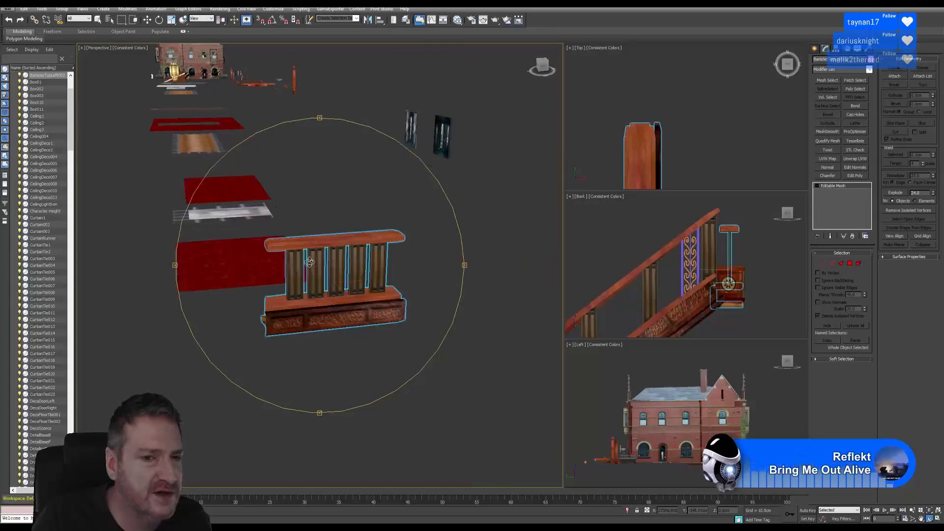
scroll(318, 278, "down", 10)
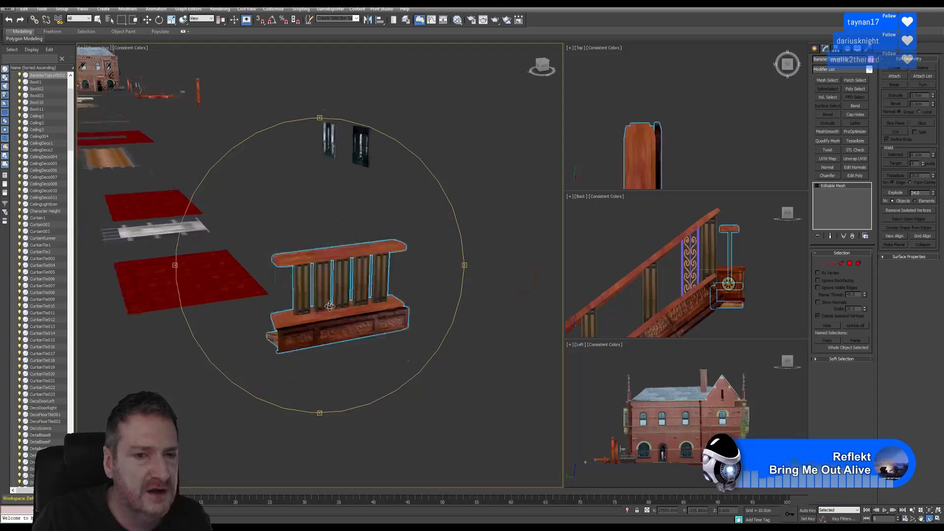
middle_click_drag(297, 319, 372, 305, "alt")
scroll(372, 306, "up", 2)
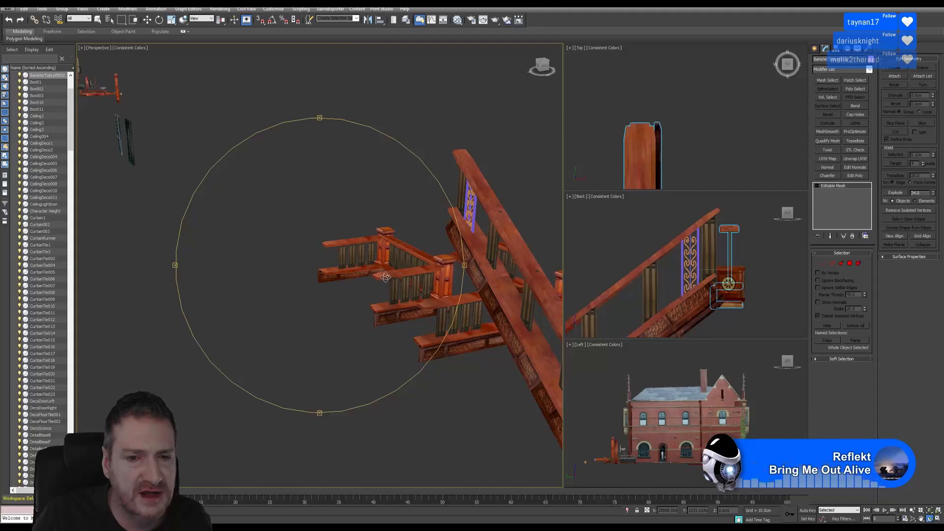
scroll(407, 300, "up", 3)
scroll(374, 294, "down", 3)
middle_click_drag(98, 307, 390, 278)
scroll(311, 292, "up", 5)
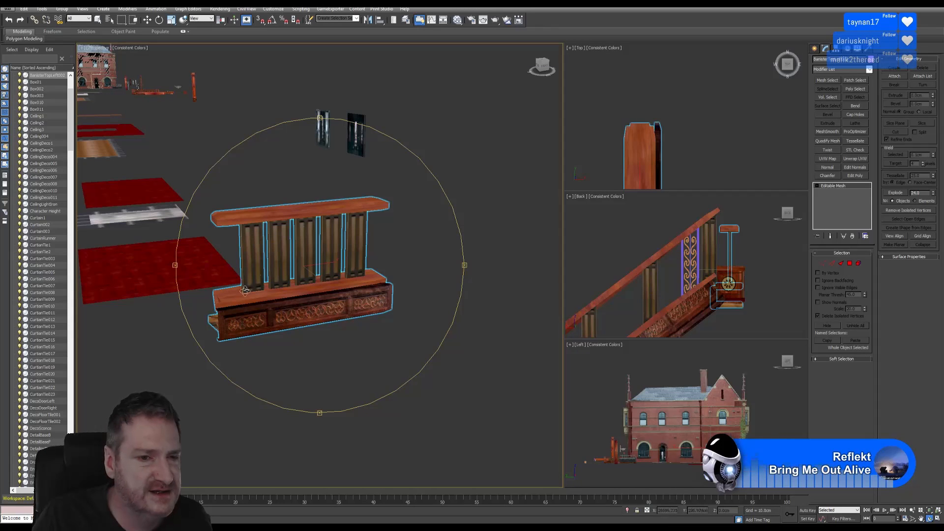
Step: Inspect the short banister section's handrail and balusters from above and check them against the U-shaped railing
left_click_drag(291, 210, 304, 226)
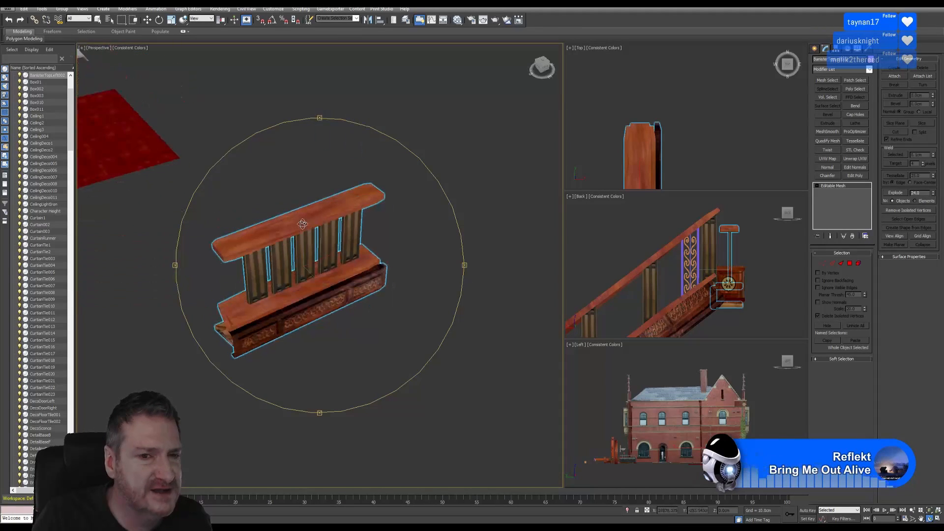
scroll(274, 225, "up", 5)
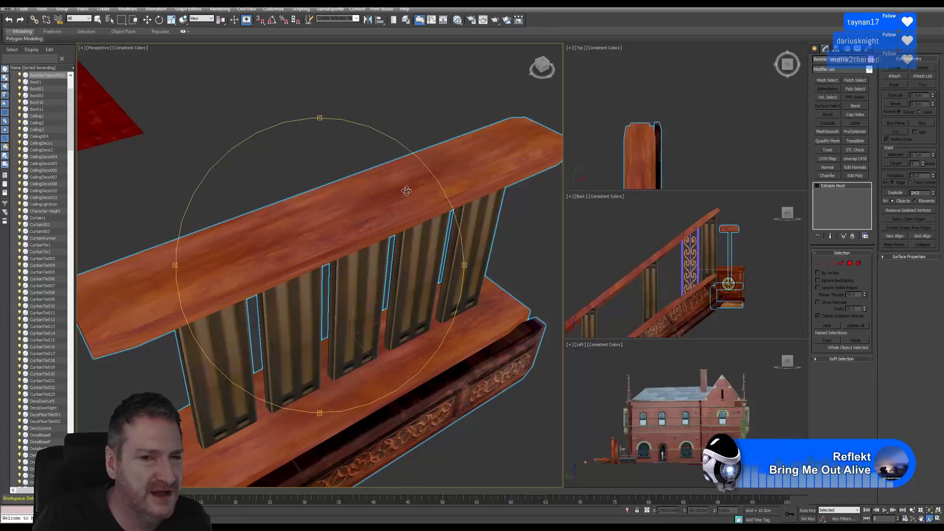
left_click_drag(312, 233, 355, 267)
scroll(367, 249, "down", 6)
scroll(353, 264, "up", 6)
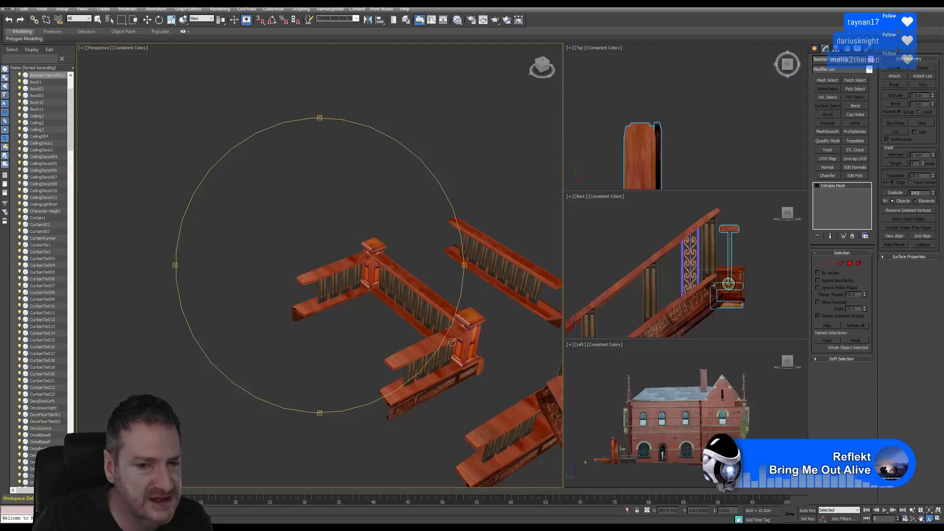
scroll(331, 278, "down", 6)
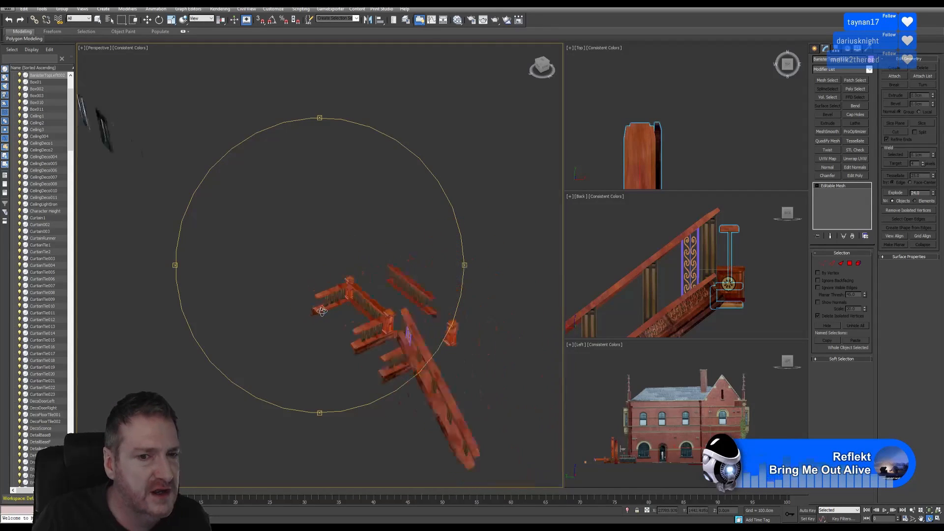
scroll(277, 304, "up", 6)
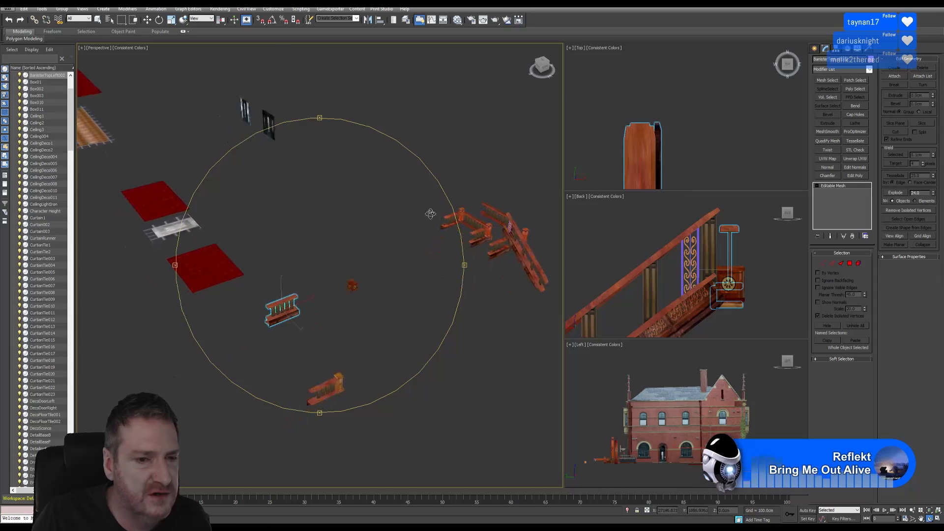
Step: Compare the short banister section and the finished railings with the straight section that has the end post
middle_click_drag(332, 323, 329, 313, "alt")
scroll(325, 328, "up", 2)
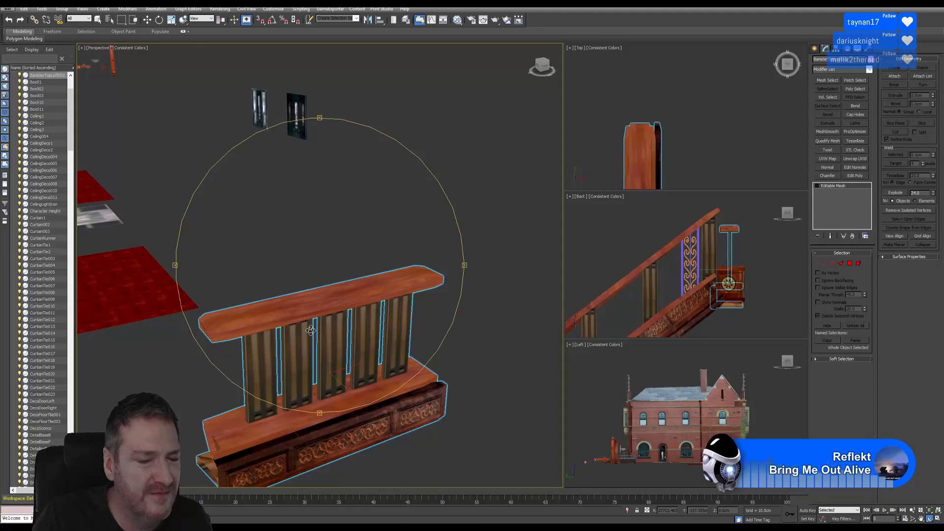
scroll(310, 330, "down", 3)
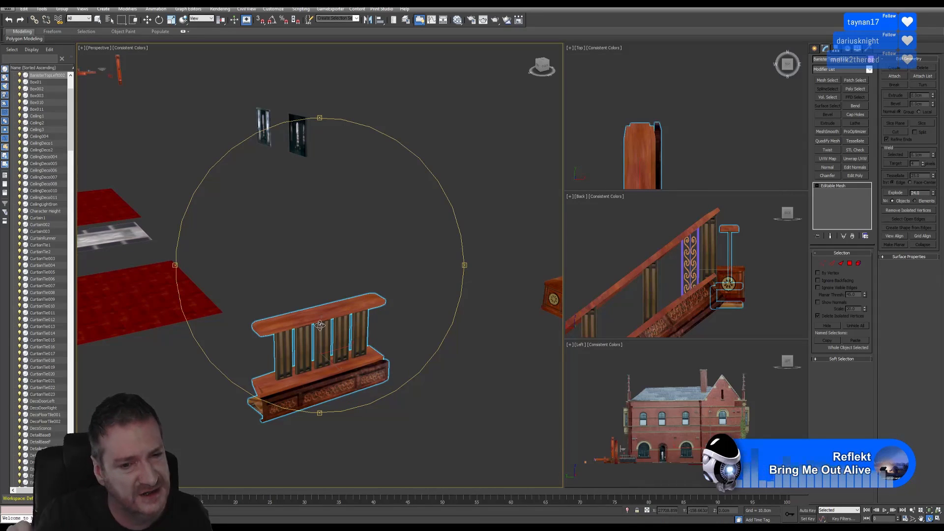
scroll(328, 329, "down", 3)
left_click_drag(327, 329, 331, 295)
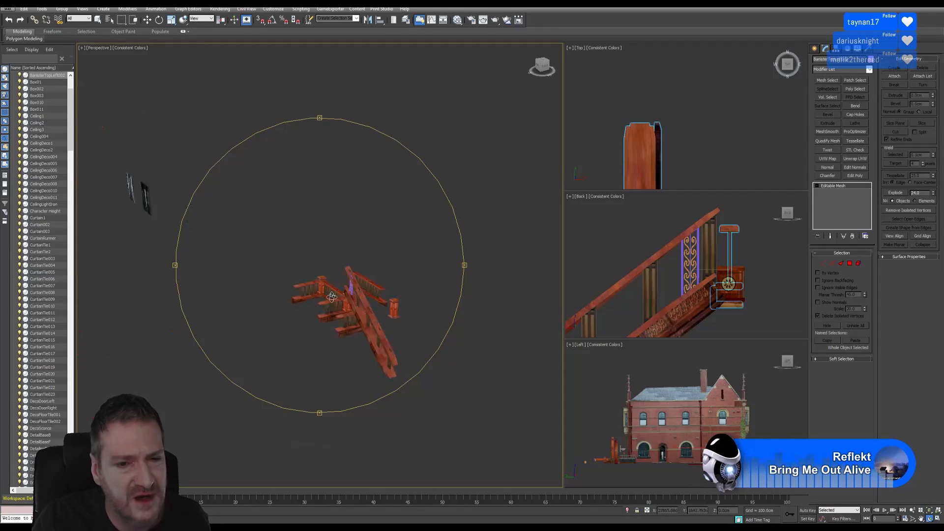
scroll(331, 296, "up", 8)
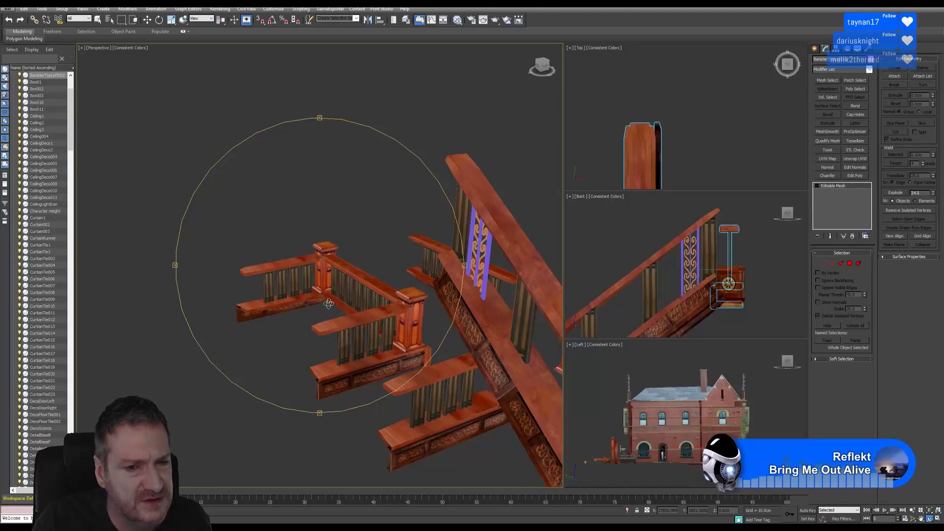
scroll(273, 291, "down", 10)
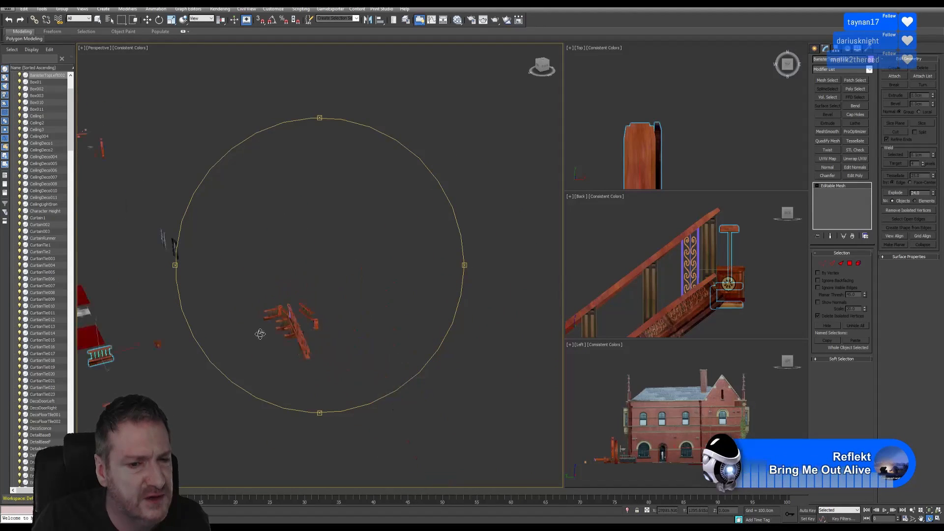
scroll(228, 343, "up", 10)
middle_click_drag(186, 292, 256, 292)
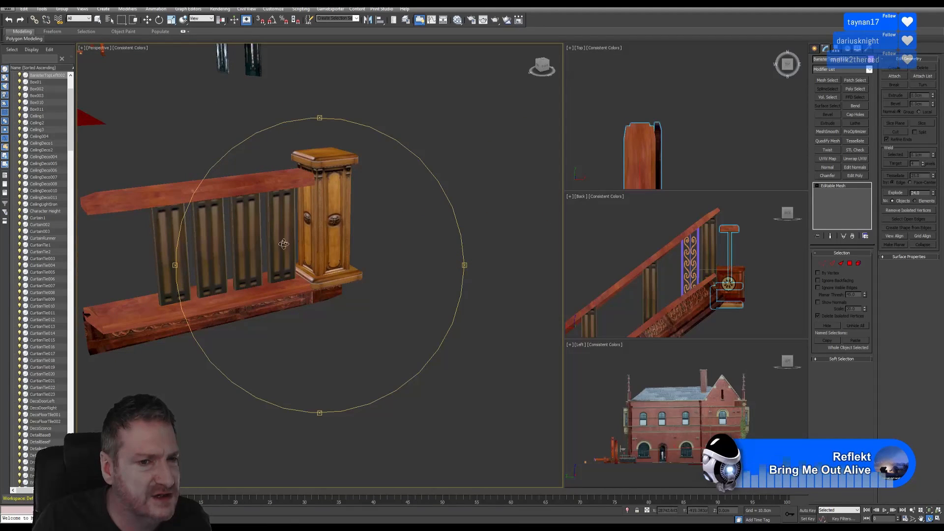
Step: Examine the selected short banister section's carved base, open end and balusters from several angles
scroll(304, 237, "down", 10)
left_click_drag(233, 218, 241, 231)
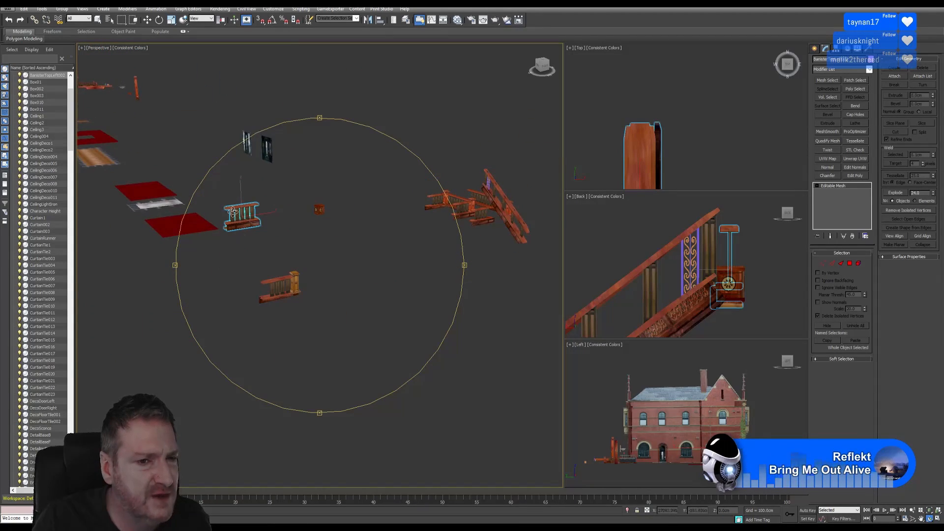
scroll(243, 221, "up", 10)
scroll(243, 222, "up", 4)
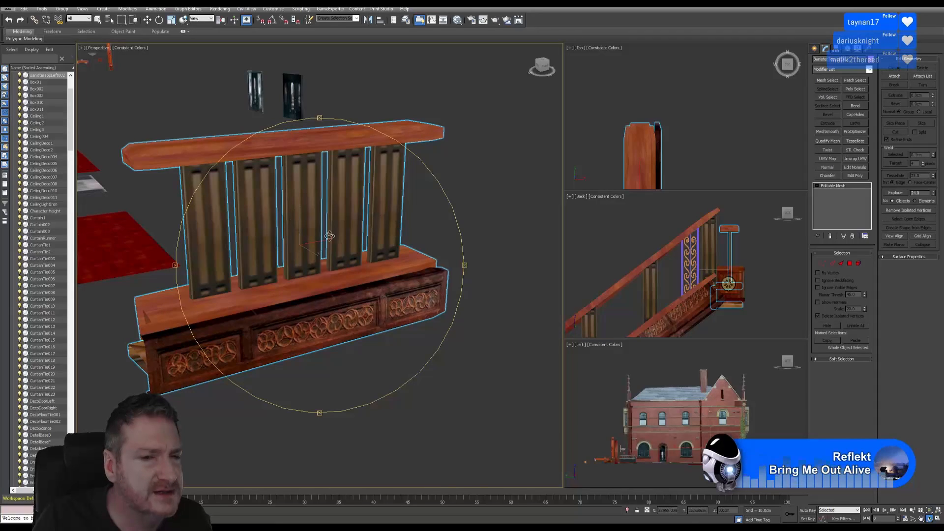
scroll(329, 238, "down", 10)
middle_click_drag(333, 239, 255, 274)
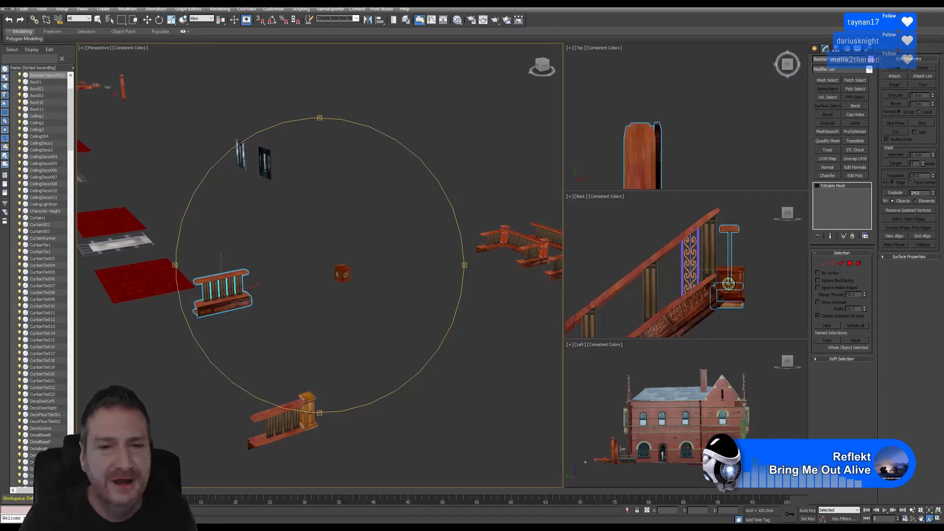
scroll(243, 295, "up", 5)
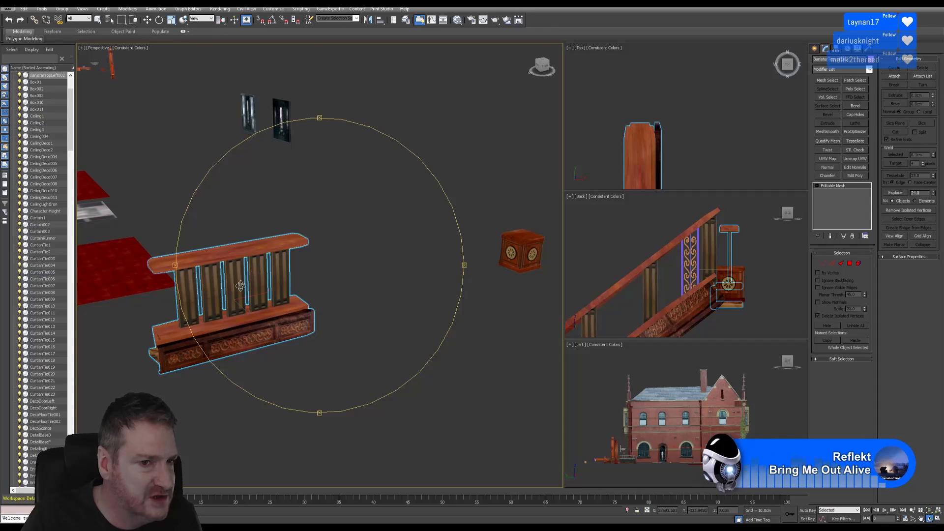
left_click_drag(231, 282, 208, 284)
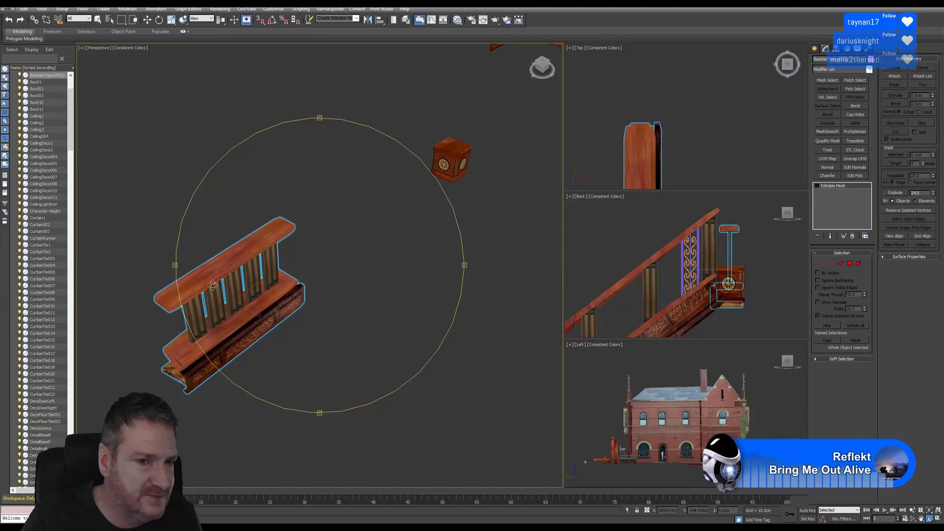
left_click_drag(265, 302, 253, 295)
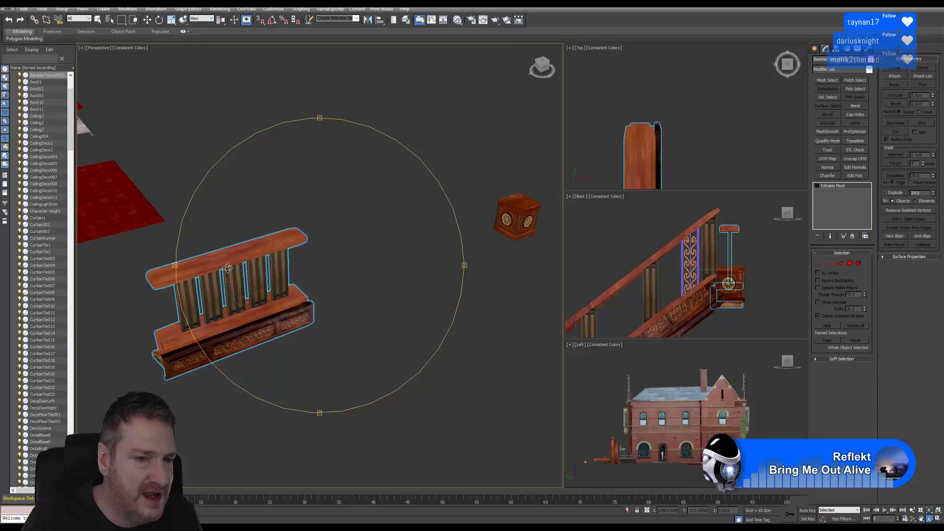
Step: Select the short straight railing beside the sloped stair banister and move it into the clear space in front of the finished railings
left_click_drag(290, 257, 292, 324)
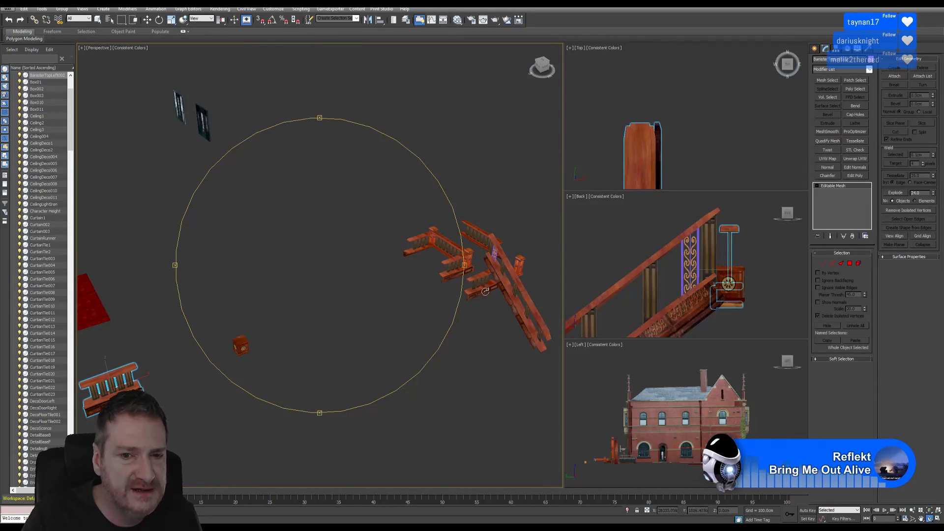
middle_click_drag(442, 248, 264, 252)
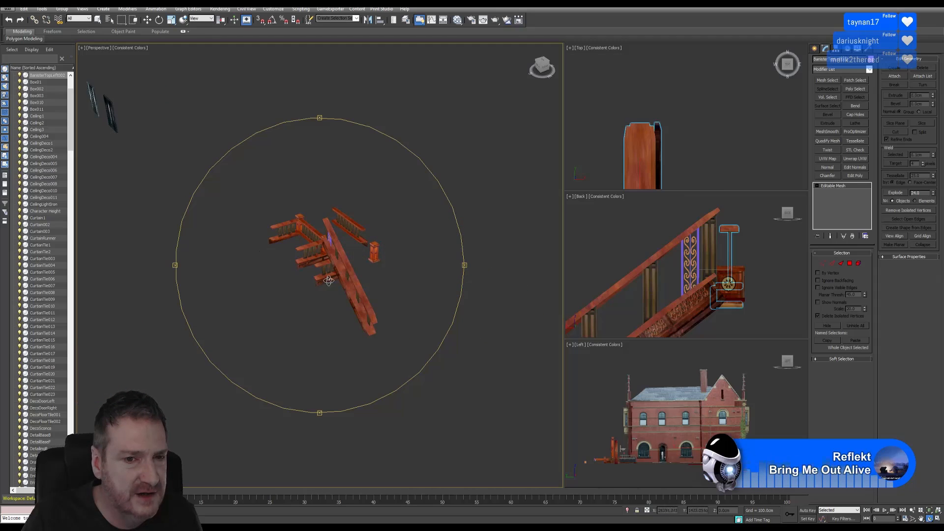
scroll(326, 239, "up", 8)
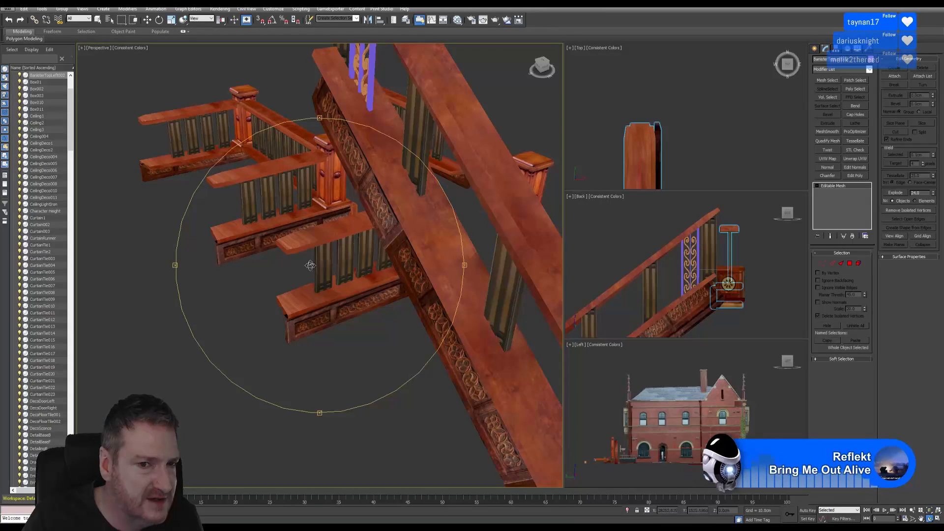
scroll(326, 276, "down", 6)
left_click_drag(325, 278, 319, 261)
key("w")
left_click(339, 253)
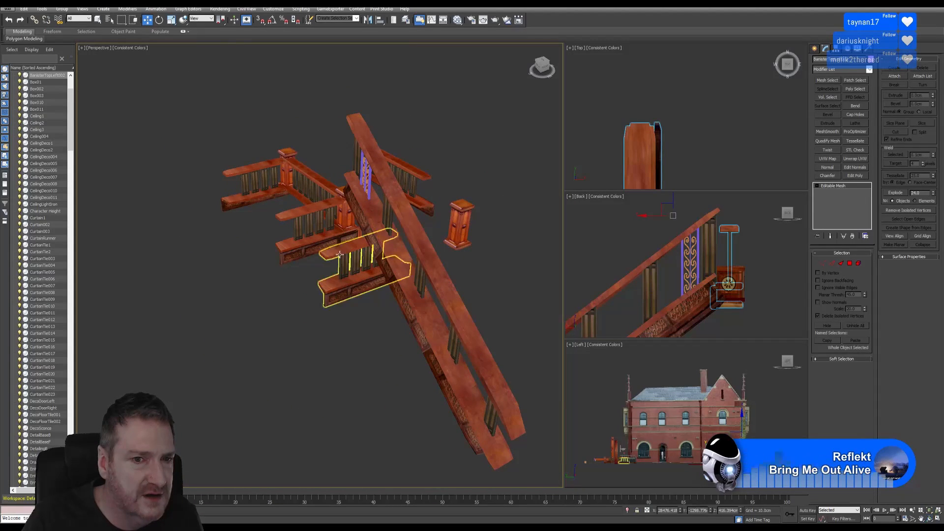
left_click(376, 253)
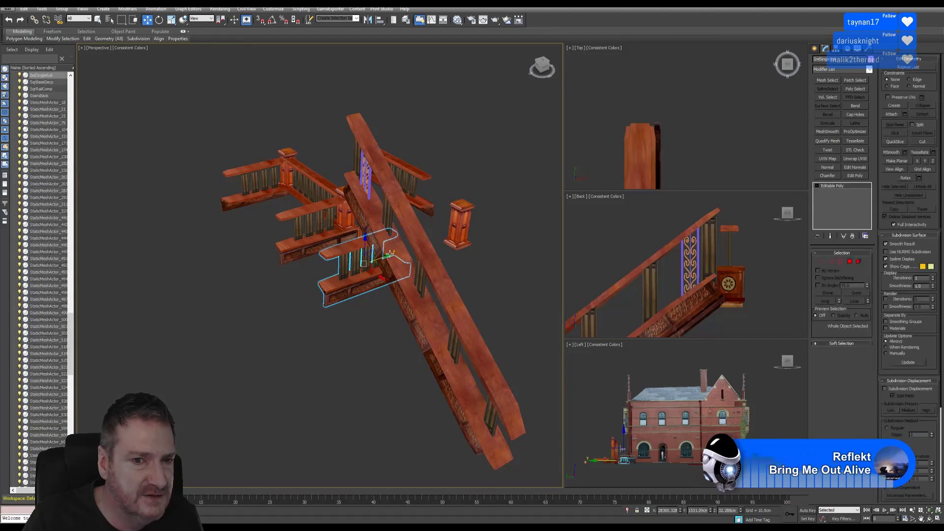
left_click_drag(350, 269, 197, 311)
middle_click_drag(264, 274, 341, 225)
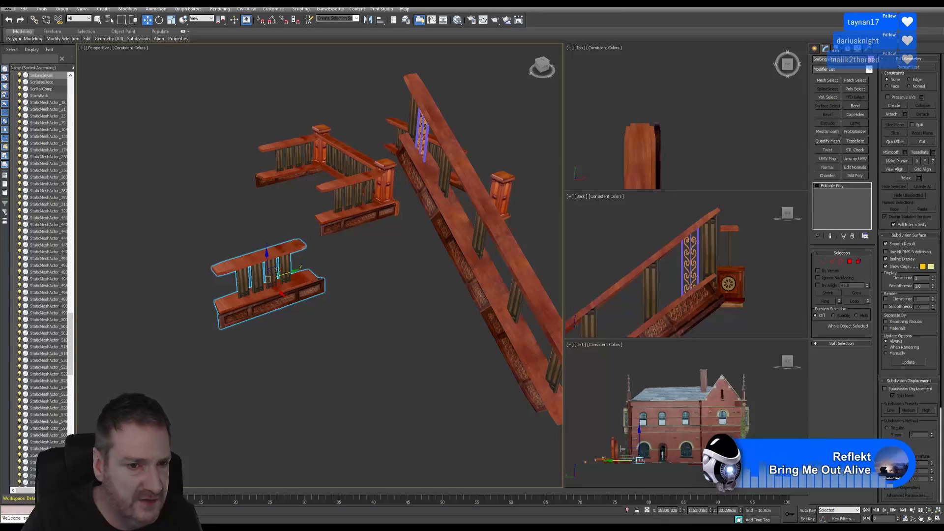
Step: Clone the short straight railing as a copy and place it directly behind the straight section with the end post
scroll(195, 326, "down", 5)
middle_click_drag(187, 320, 402, 254)
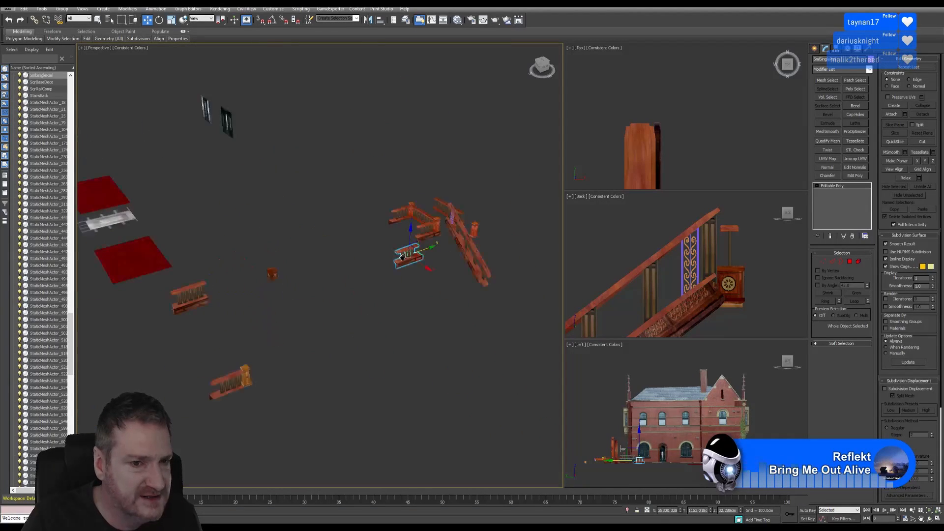
scroll(234, 392, "up", 6)
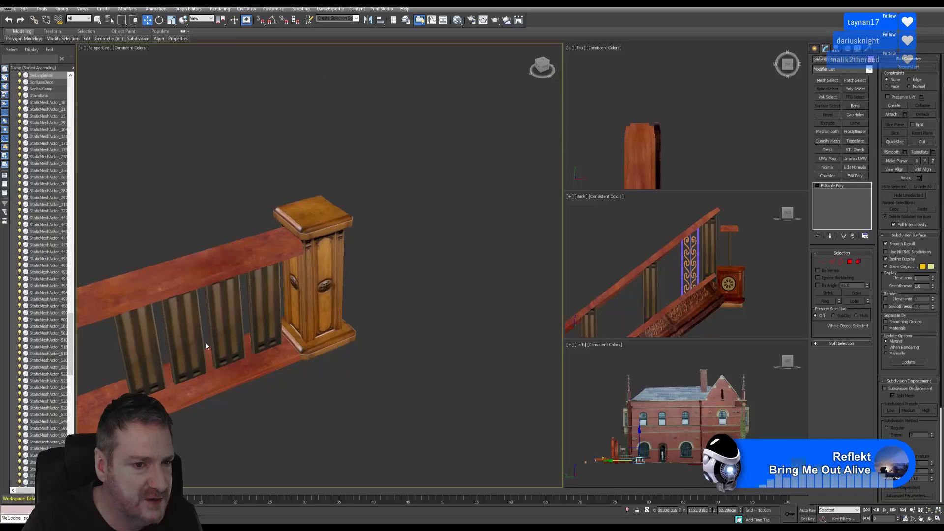
scroll(265, 333, "down", 2)
scroll(265, 332, "down", 3)
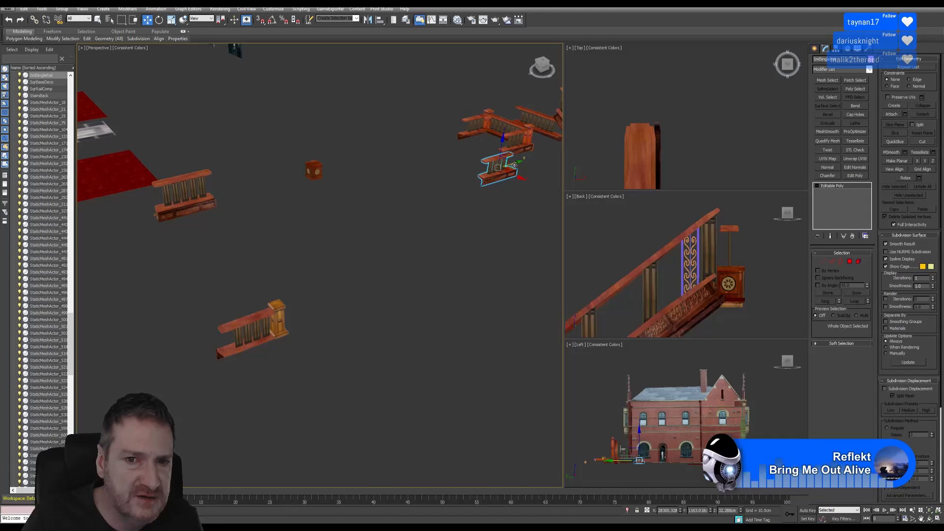
left_click_drag(514, 164, 389, 202, "shift")
left_click_drag(263, 258, 262, 261, "shift")
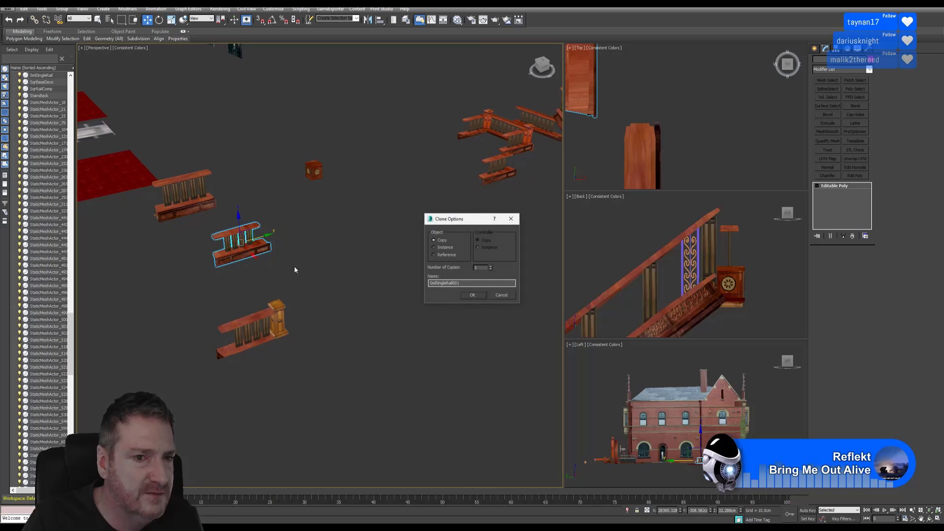
left_click(472, 296)
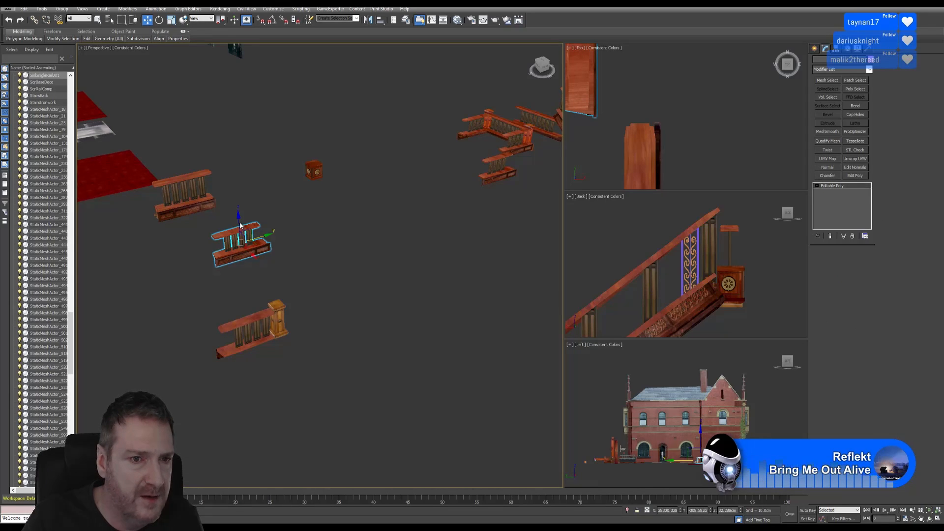
left_click_drag(254, 255, 284, 286)
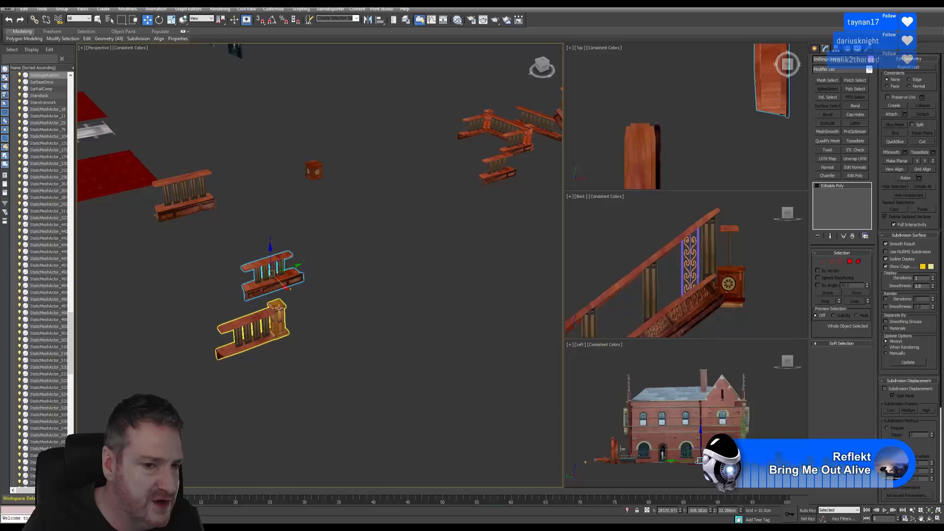
scroll(278, 323, "up", 5)
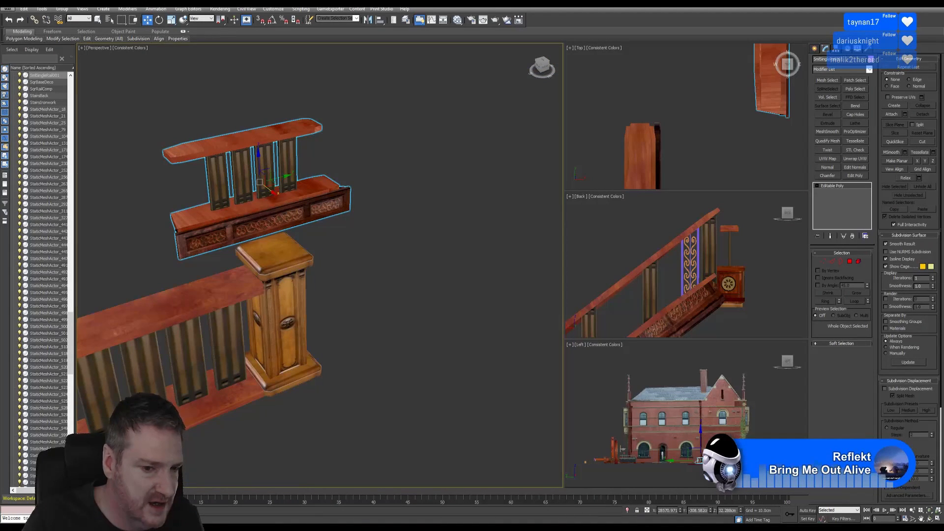
Step: Switch to Unreal Editor to check the railing pieces already in the level, and return to 3ds Max
key("alt+Tab")
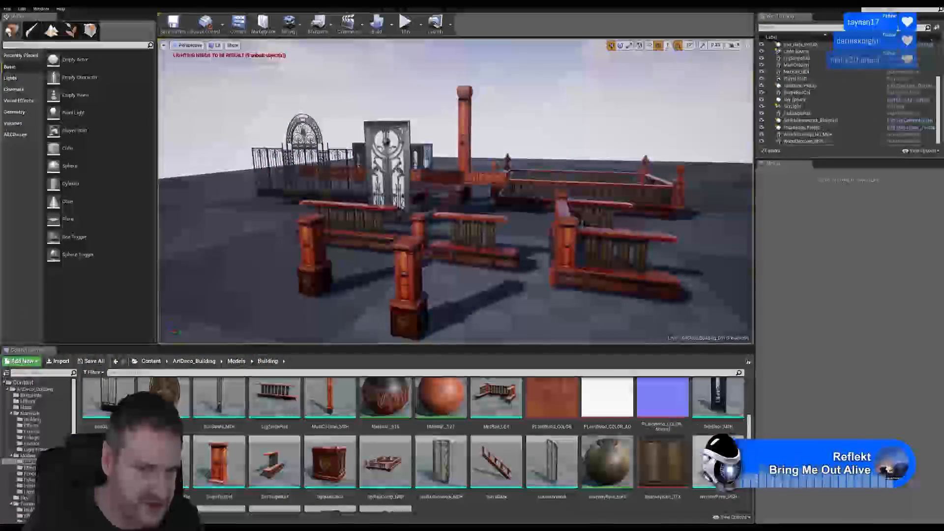
mouse_move(221, 470)
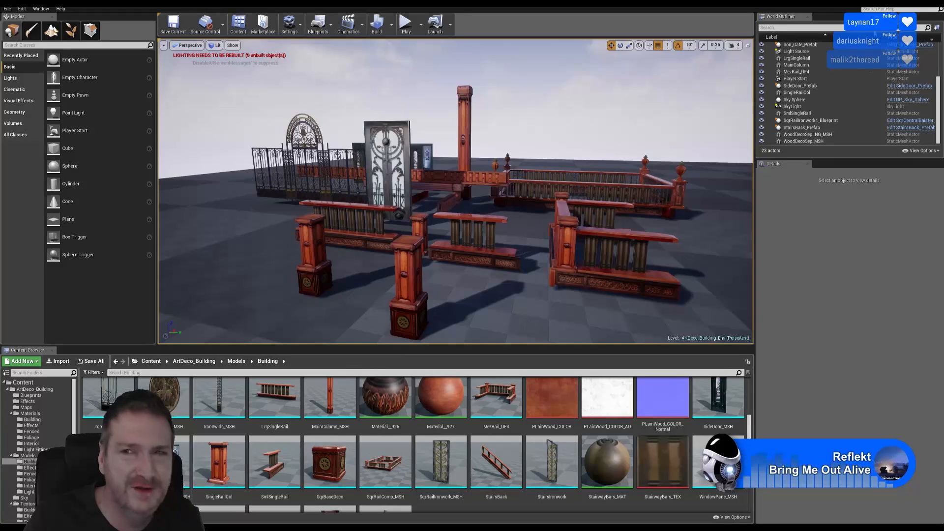
left_click(910, 6)
Step: Delete the cap, shaft and base elements of the end post from the straight banister section
middle_click_drag(249, 308, 314, 291)
left_click(310, 258)
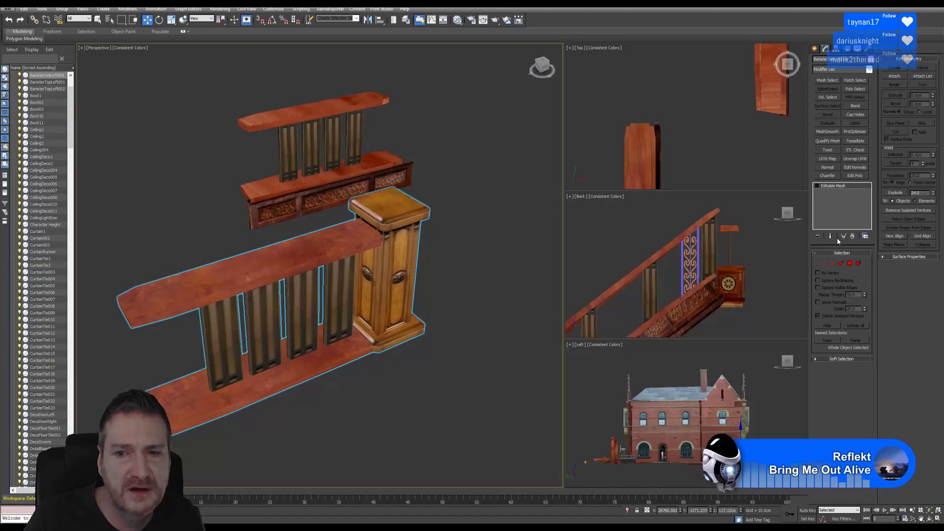
left_click(859, 264)
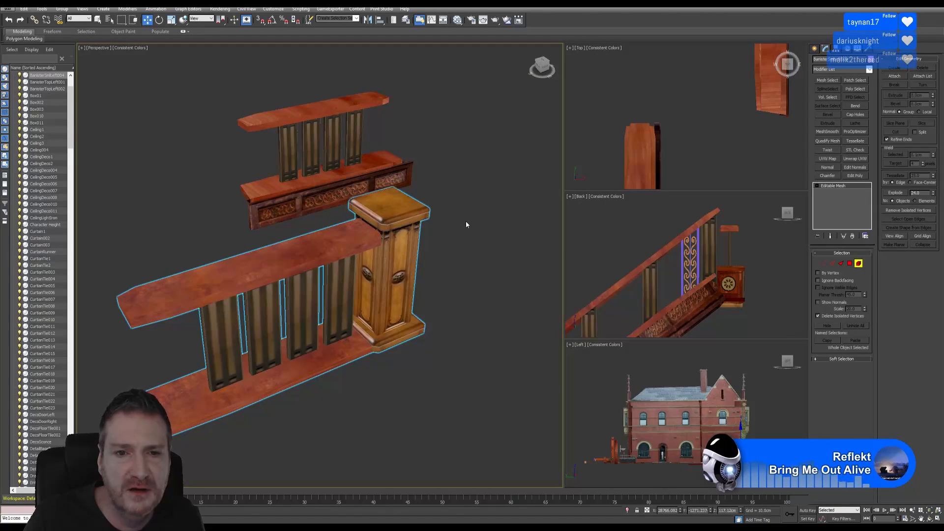
left_click(402, 216)
left_click(406, 237, "ctrl")
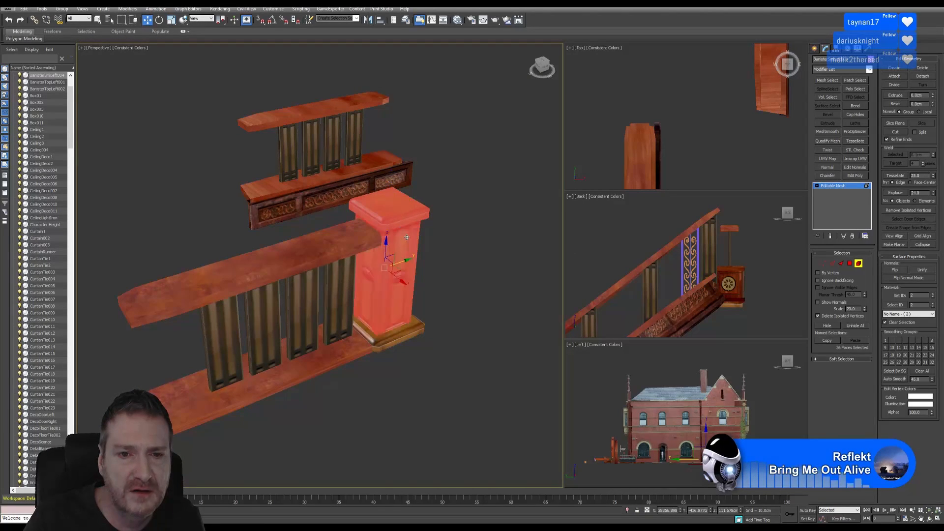
left_click(400, 342, "ctrl")
key("Delete")
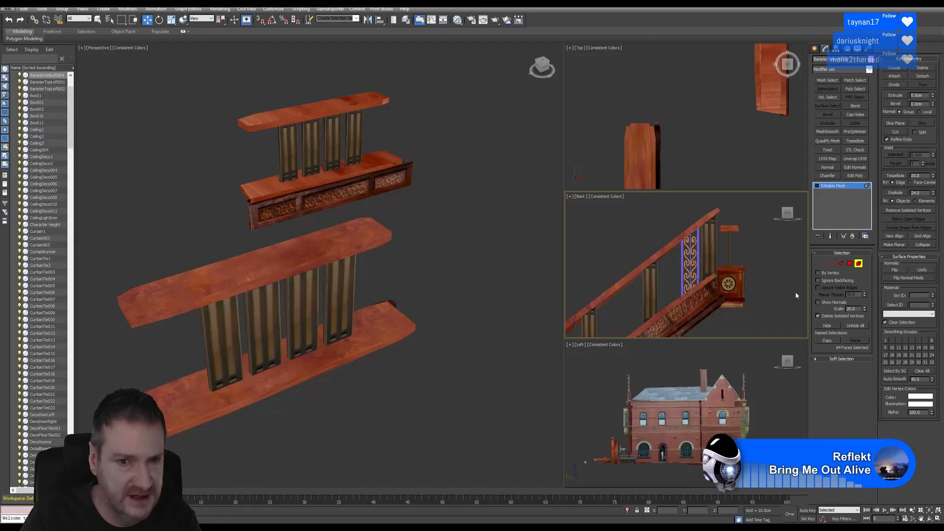
left_click(858, 264)
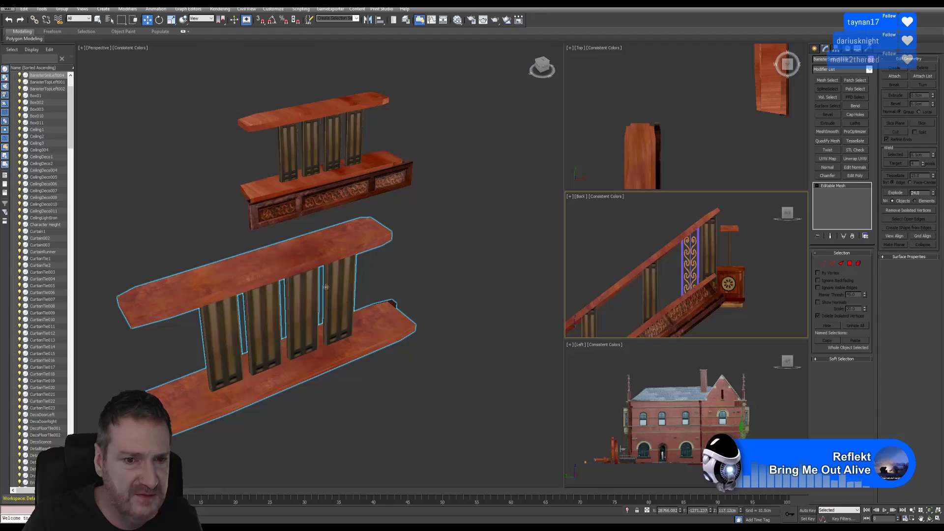
Step: Compare the straight banister section from above with the other two railing sections
scroll(669, 141, "down", 3)
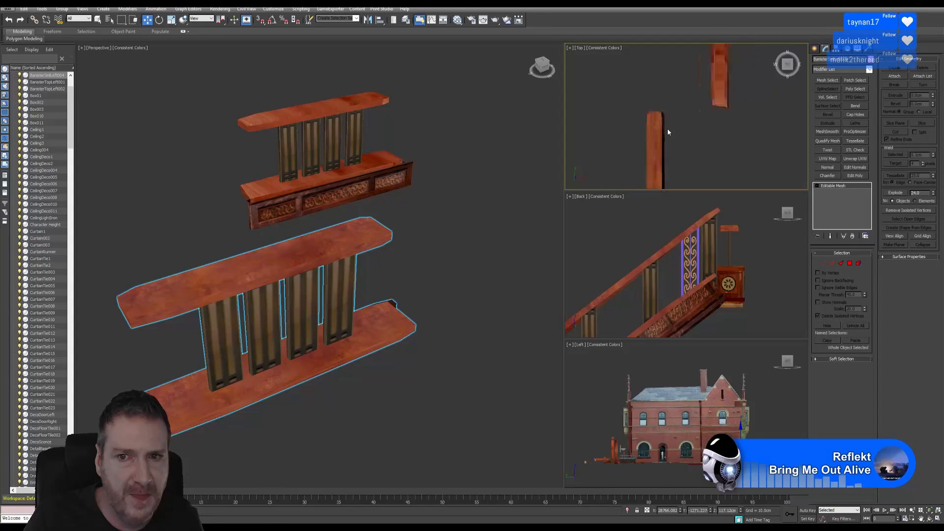
middle_click_drag(677, 118, 662, 125)
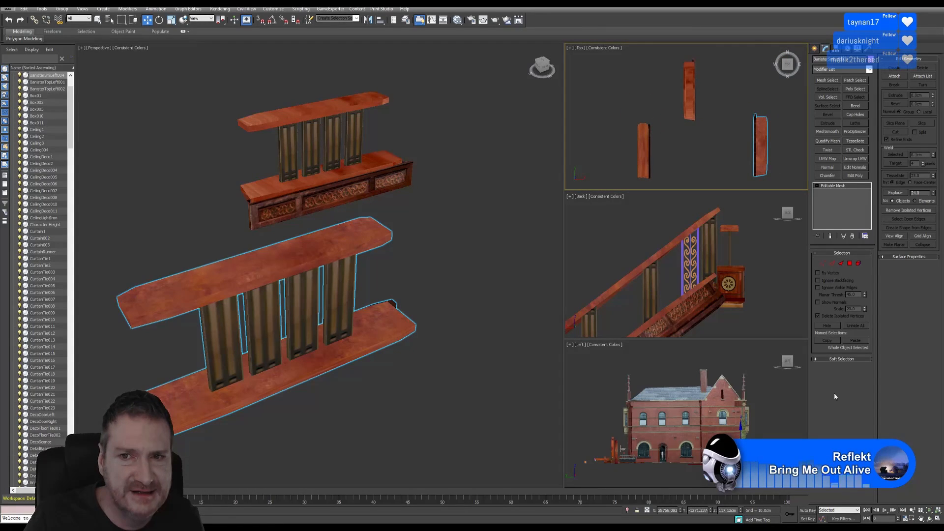
Step: Move the offset railing section along Y in the Top view until it lines up between the other two sections
left_click(937, 519)
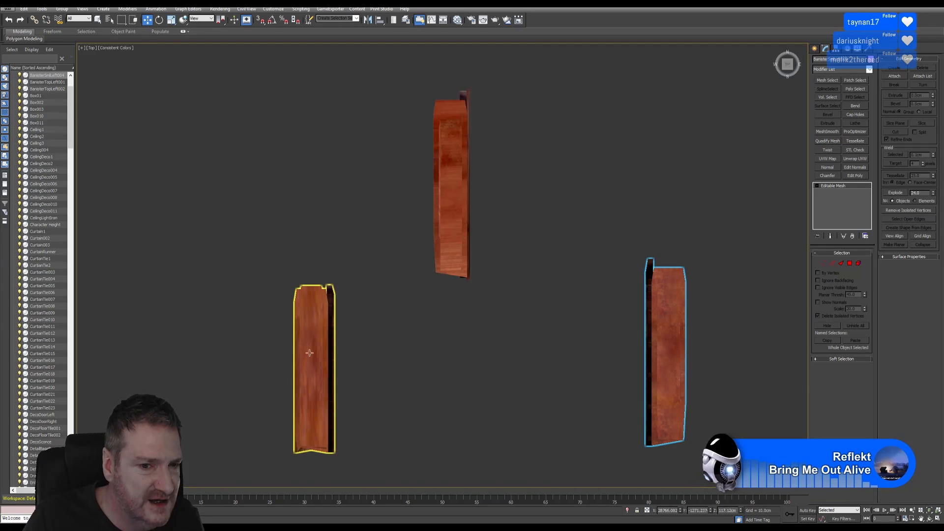
scroll(300, 359, "up", 4)
middle_click_drag(317, 330, 311, 196)
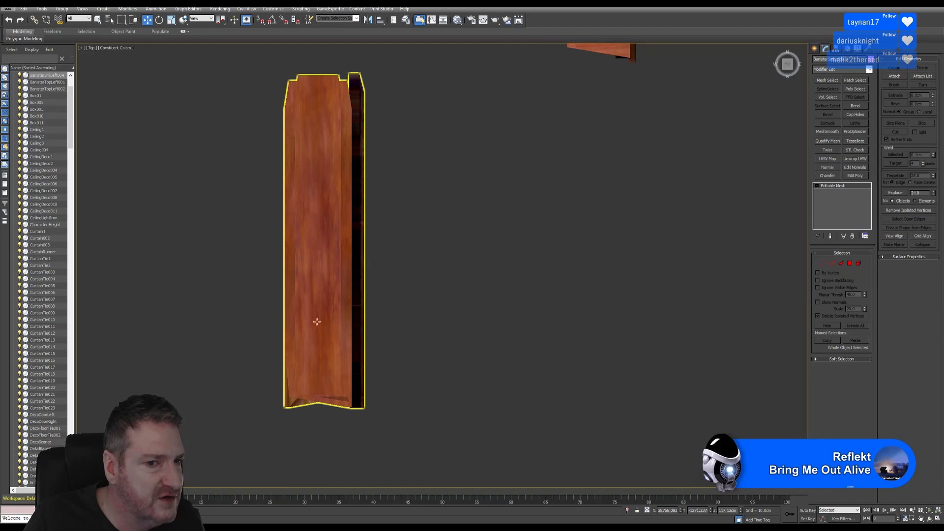
scroll(344, 253, "down", 5)
middle_click_drag(381, 227, 356, 259)
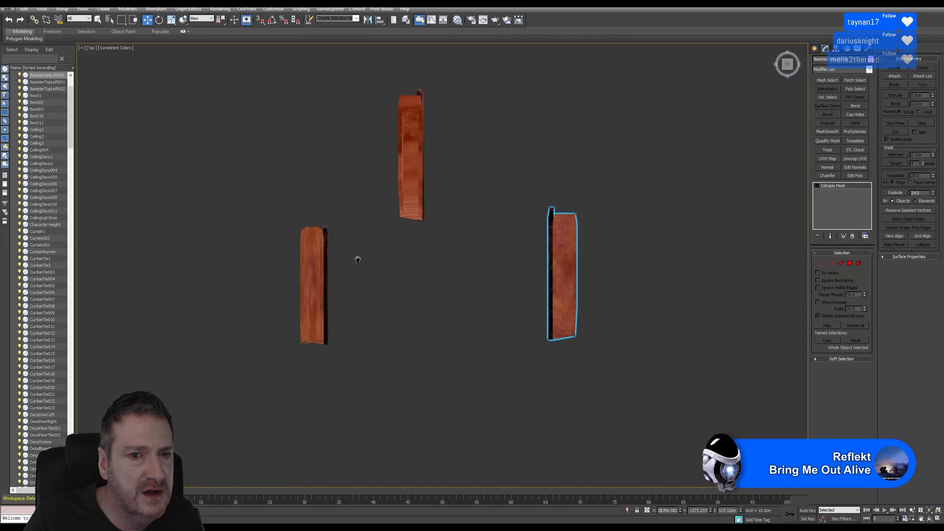
left_click(420, 129)
left_click(434, 162)
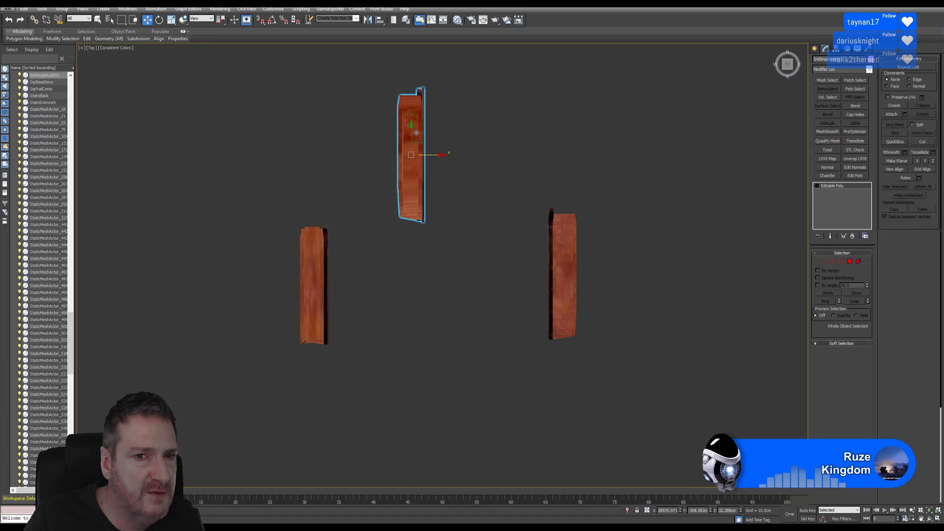
left_click_drag(405, 134, 391, 257)
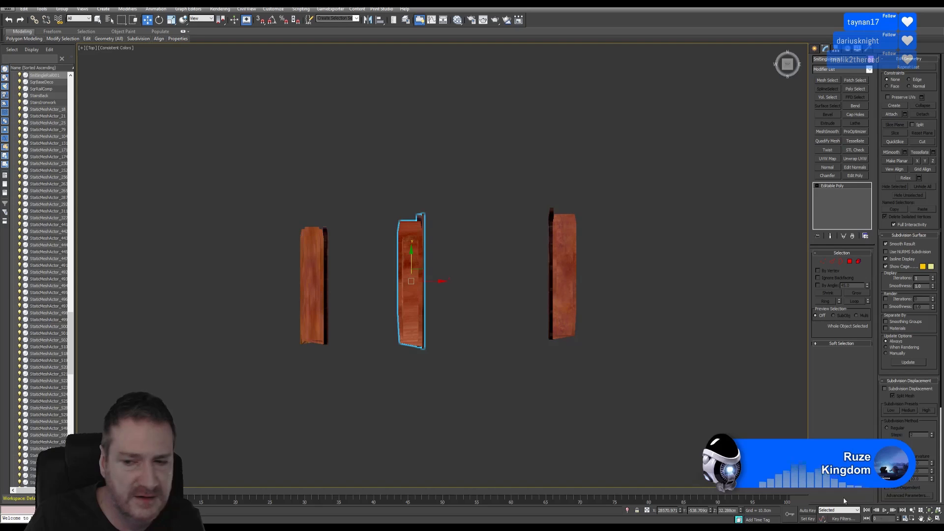
Step: Rotate the selected railing section 180 degrees about the vertical axis with angle snap on
left_click(931, 520)
middle_click_drag(404, 375, 383, 278, "alt")
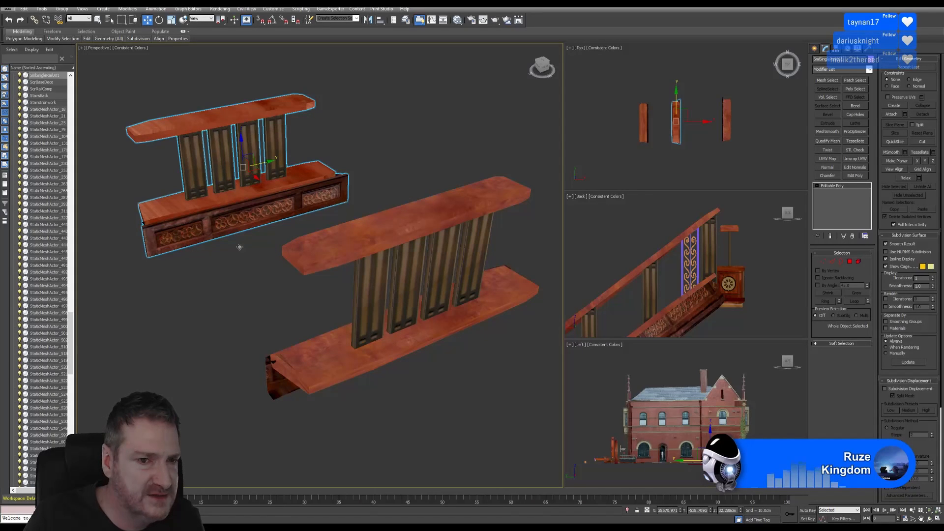
left_click(159, 20)
left_click(273, 20)
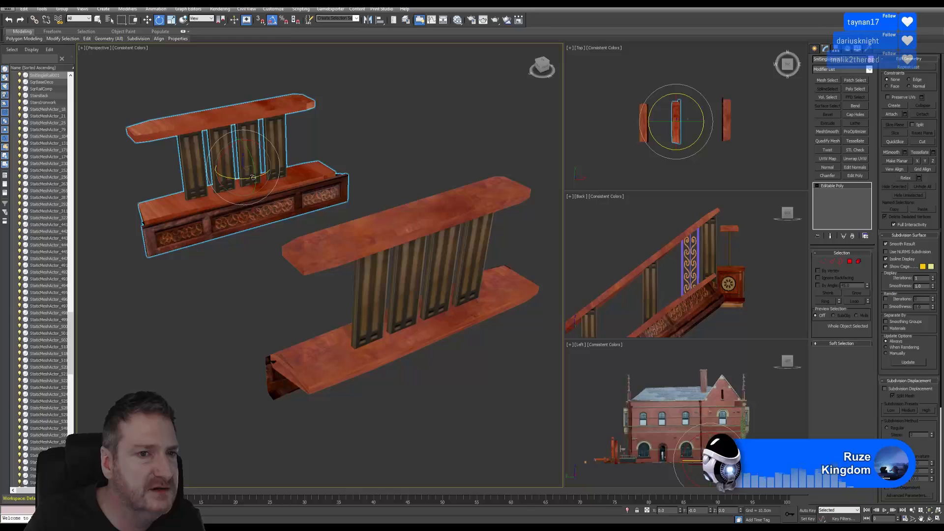
left_click_drag(230, 178, 301, 177)
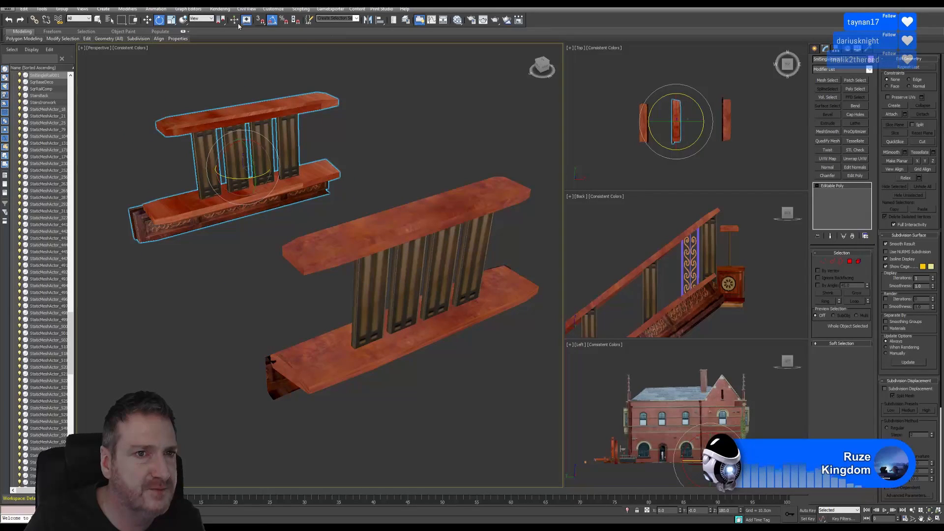
left_click(147, 23)
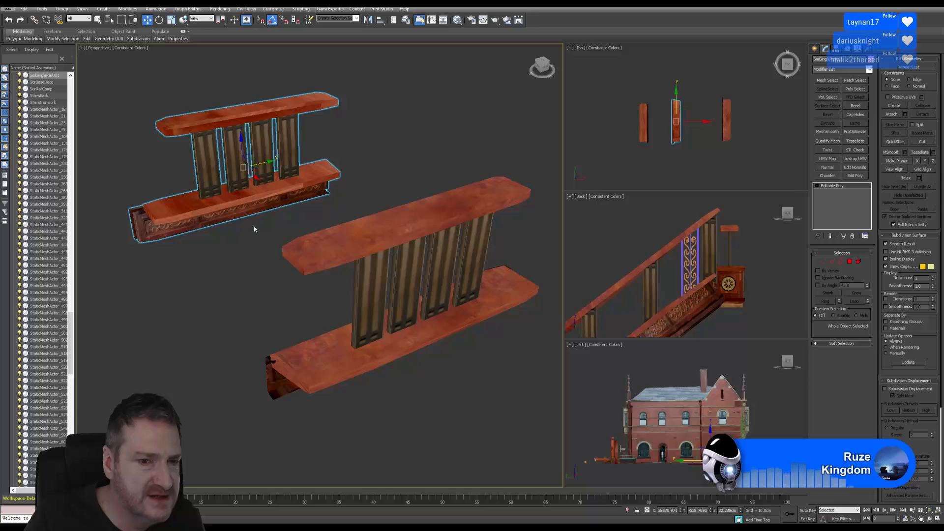
Step: Examine the rotated railing section from several angles and compare its balusters and carved base with the neighbouring sections
middle_click_drag(295, 312, 355, 301, "alt")
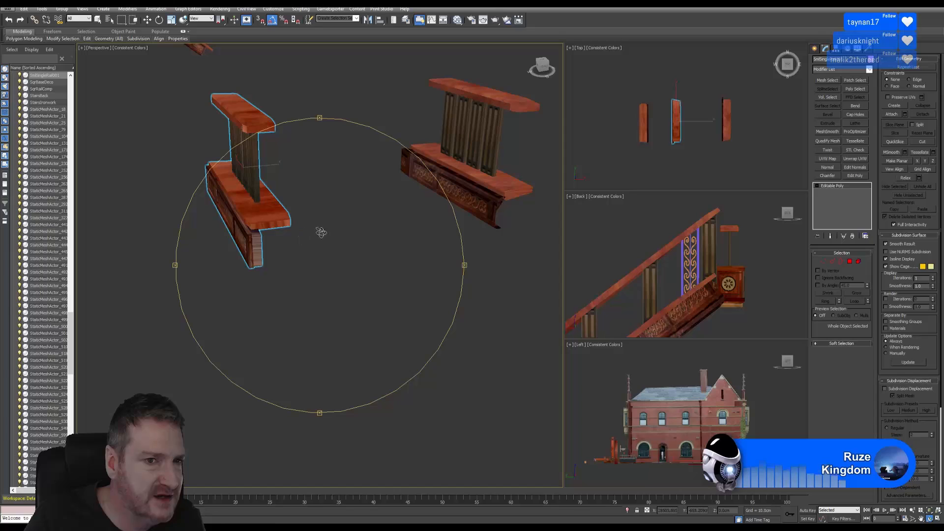
mouse_move(324, 234)
middle_mouse_down("alt")
mouse_move(291, 238)
mouse_move(332, 240)
middle_mouse_up("alt")
middle_click_drag(376, 218, 294, 220, "alt")
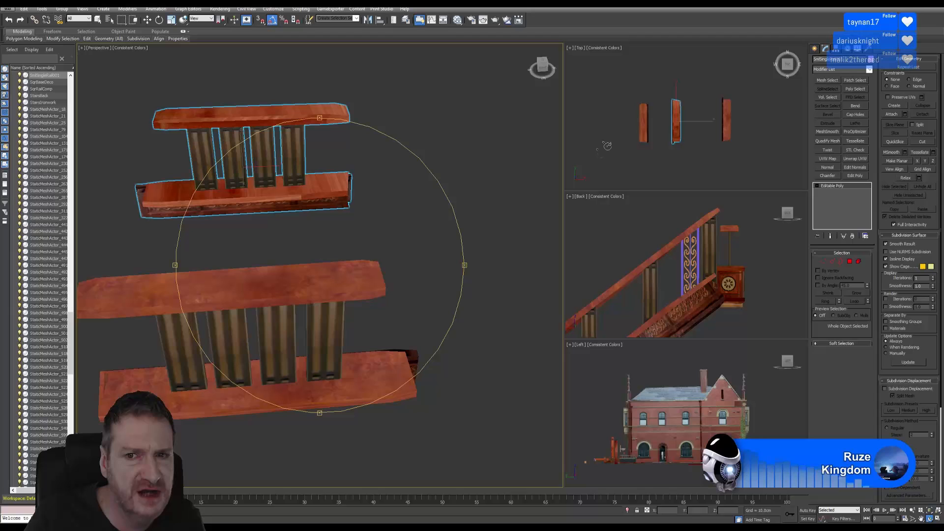
middle_click_drag(309, 266, 316, 271, "alt")
middle_click_drag(282, 299, 406, 281, "alt")
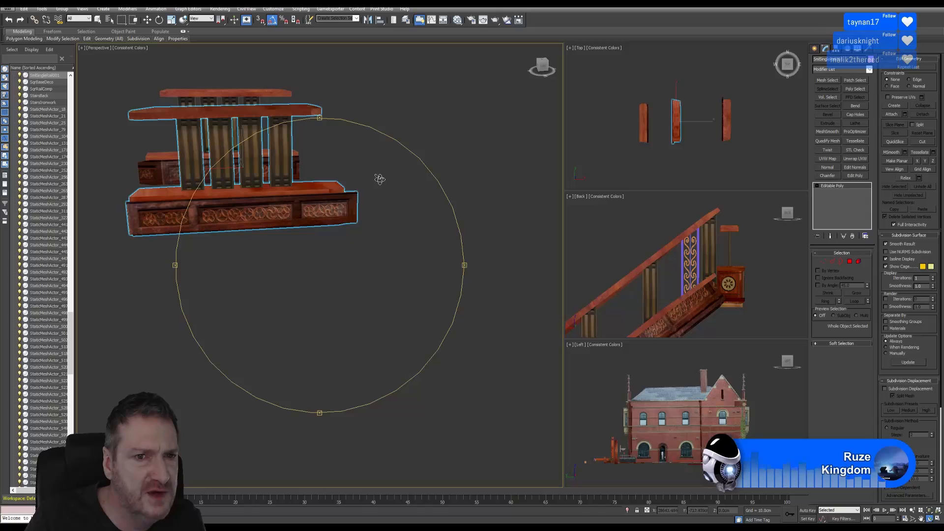
middle_click_drag(339, 192, 321, 198, "alt")
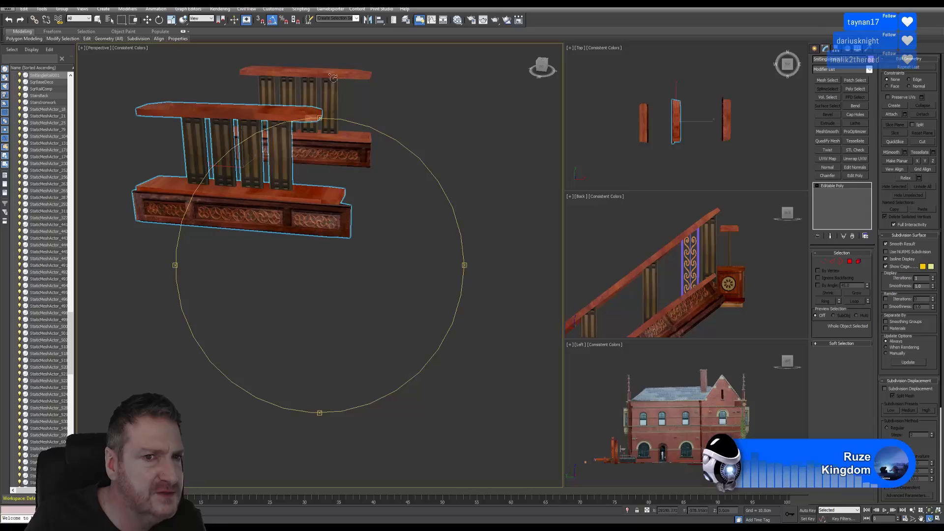
middle_click_drag(371, 199, 293, 224, "alt")
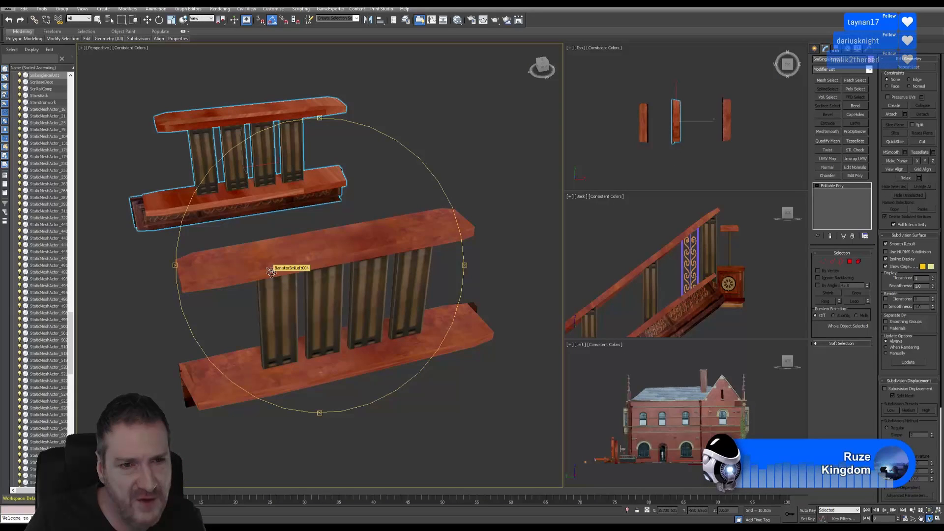
middle_click_drag(290, 252, 320, 247, "alt")
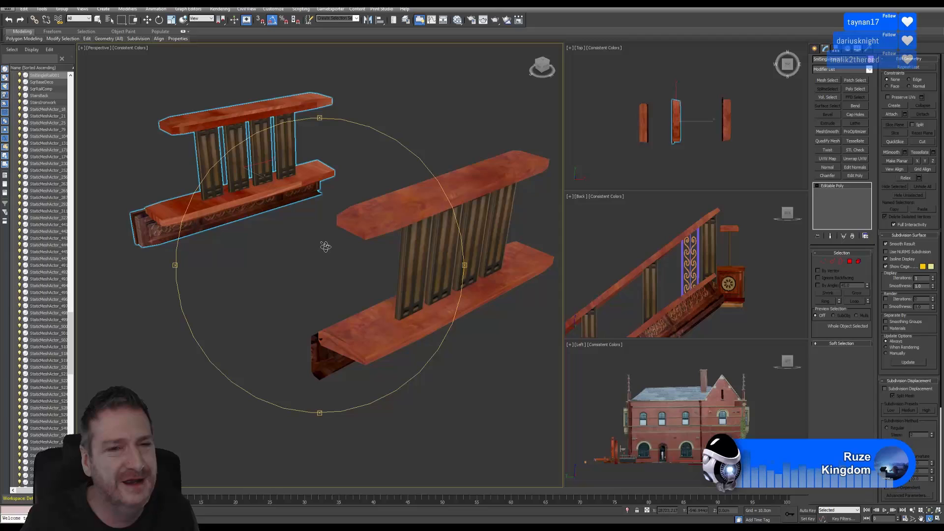
middle_click_drag(320, 218, 299, 251)
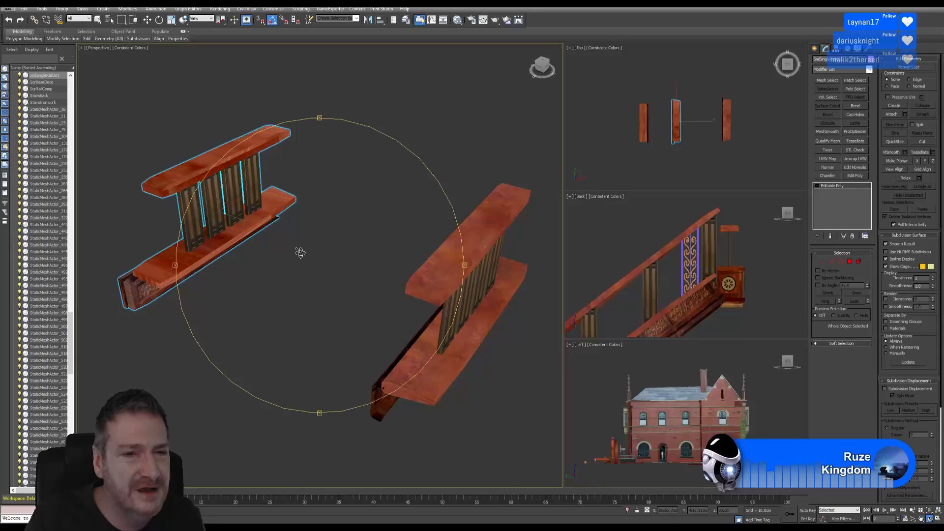
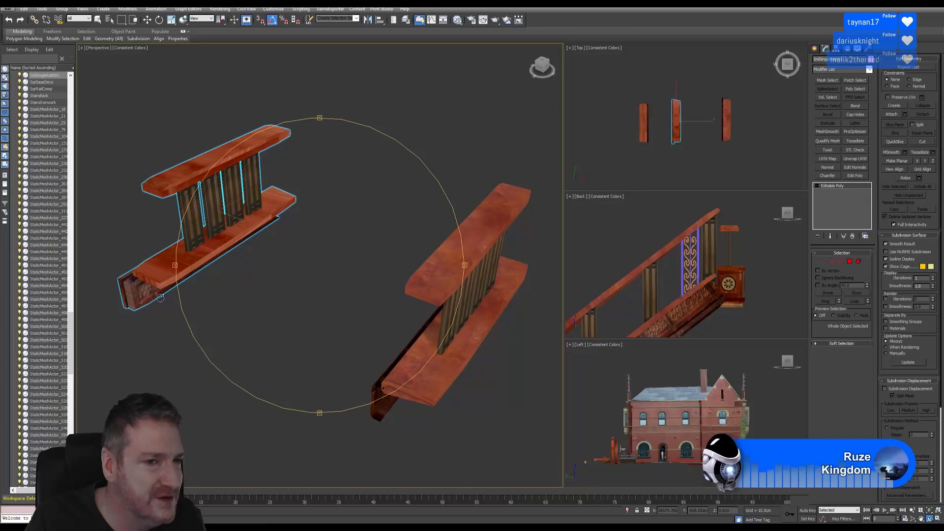
left_click_drag(268, 237, 271, 248)
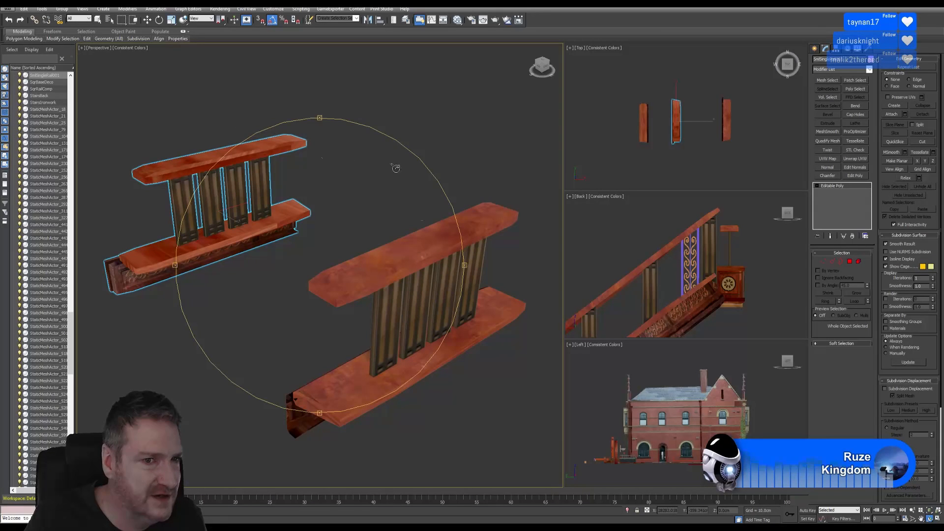
left_click_drag(415, 250, 293, 180)
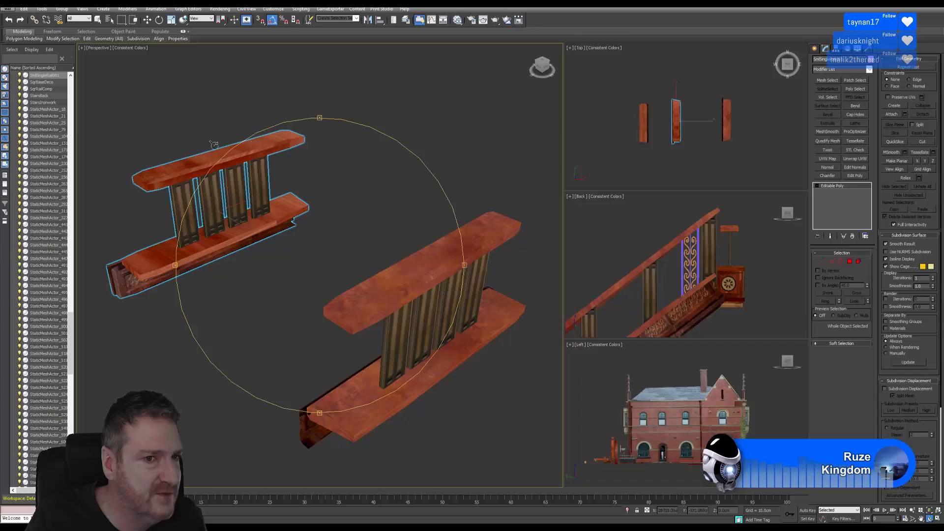
left_click_drag(288, 222, 317, 198)
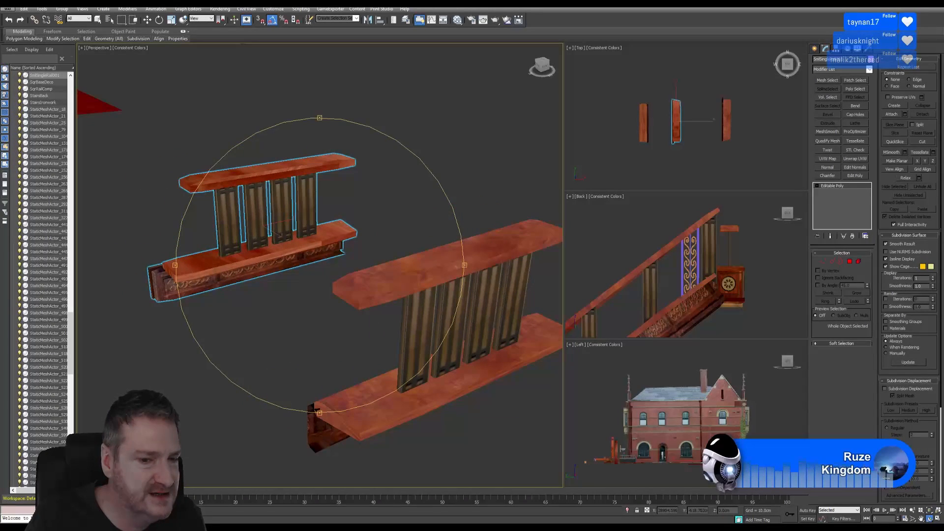
key("alt+Tab")
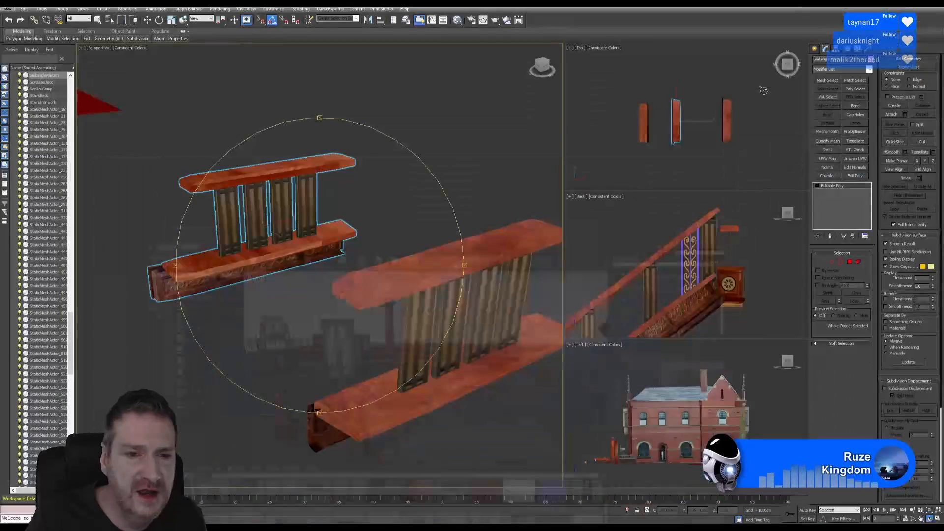
key("alt+Tab")
left_click_drag(300, 244, 274, 190)
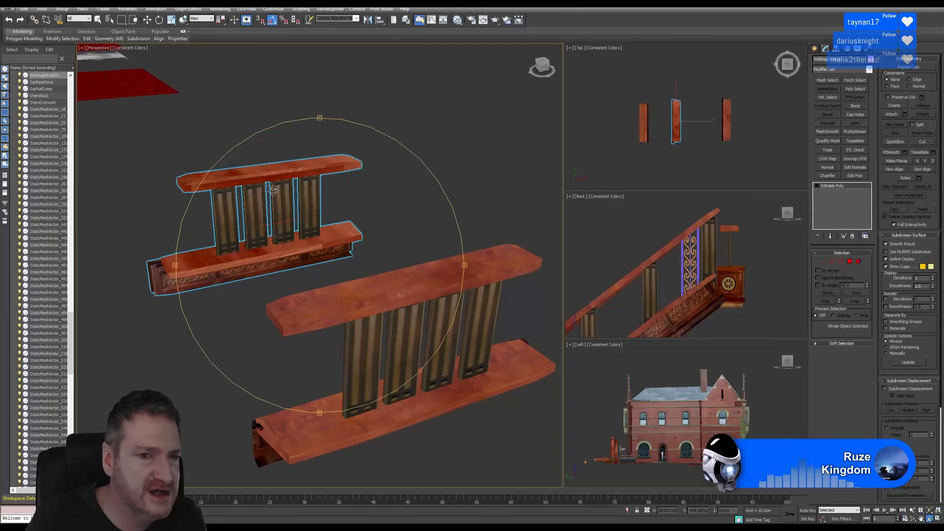
Step: At Element level, select the main elements of the two middle balusters on the rotated railing section
left_click(99, 20)
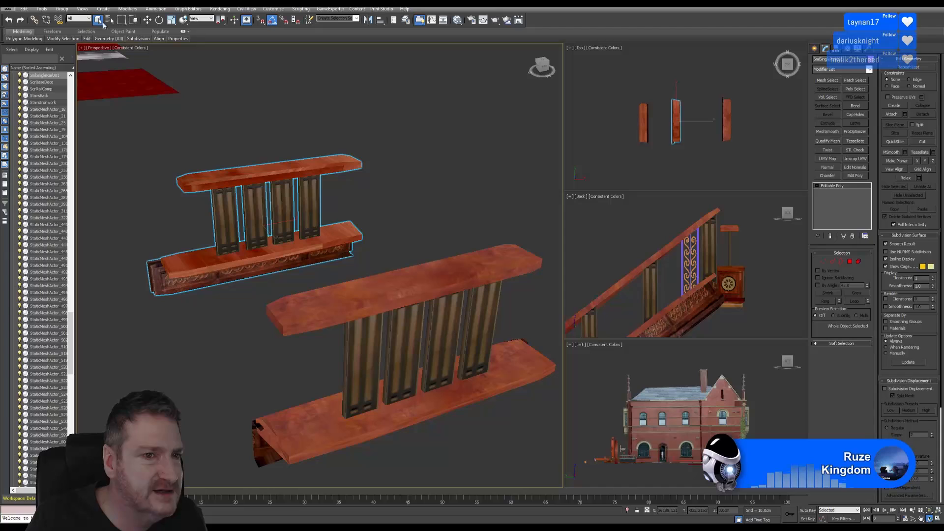
left_click(859, 261)
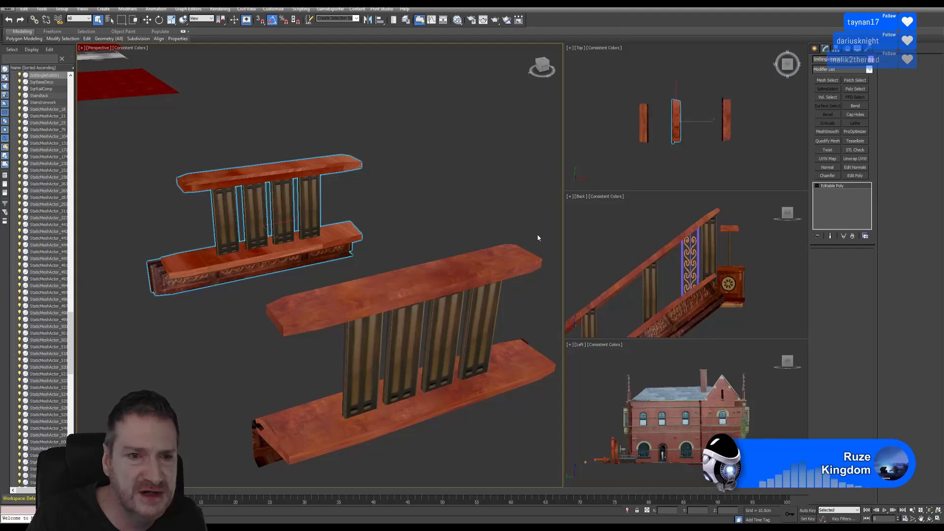
left_click(256, 211)
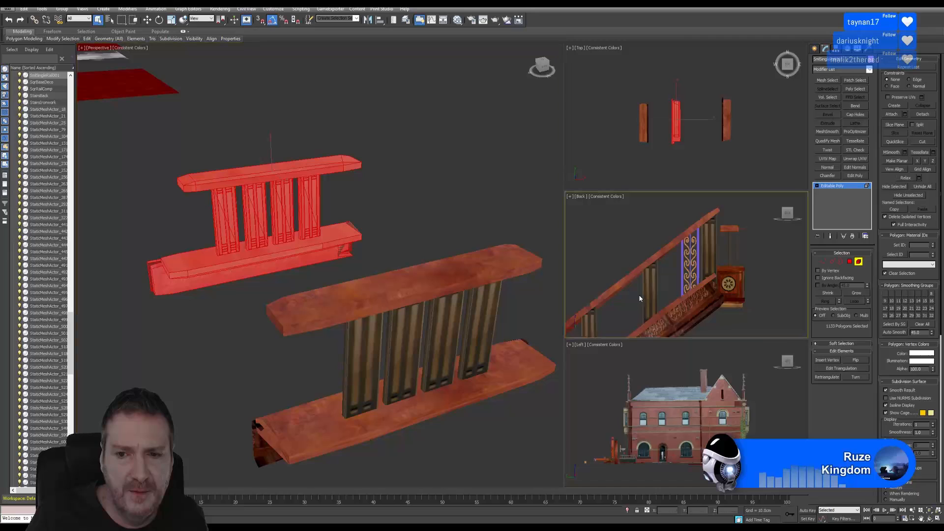
scroll(717, 284, "down", 3)
middle_click_drag(717, 303, 706, 249)
middle_click_drag(697, 423, 641, 419)
middle_click_drag(246, 234, 256, 210, "alt")
scroll(256, 211, "up", 4)
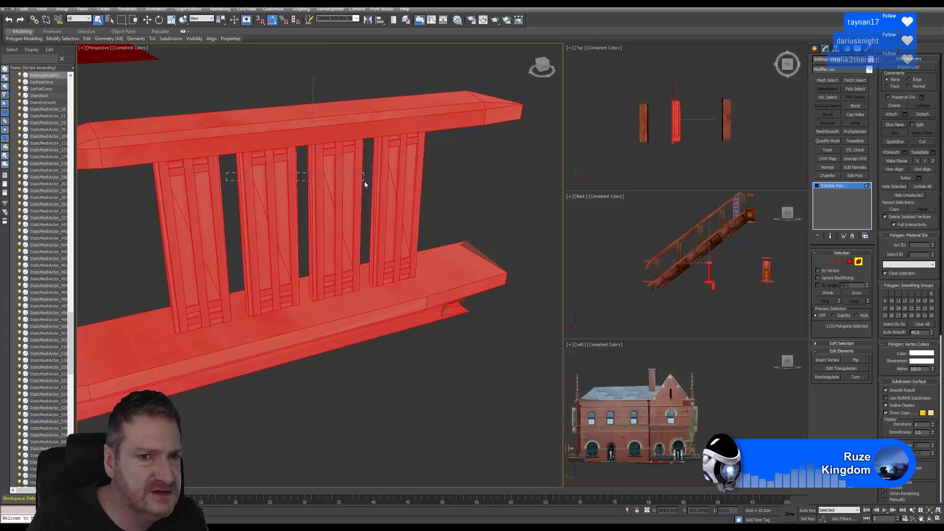
left_click_drag(365, 185, 360, 183)
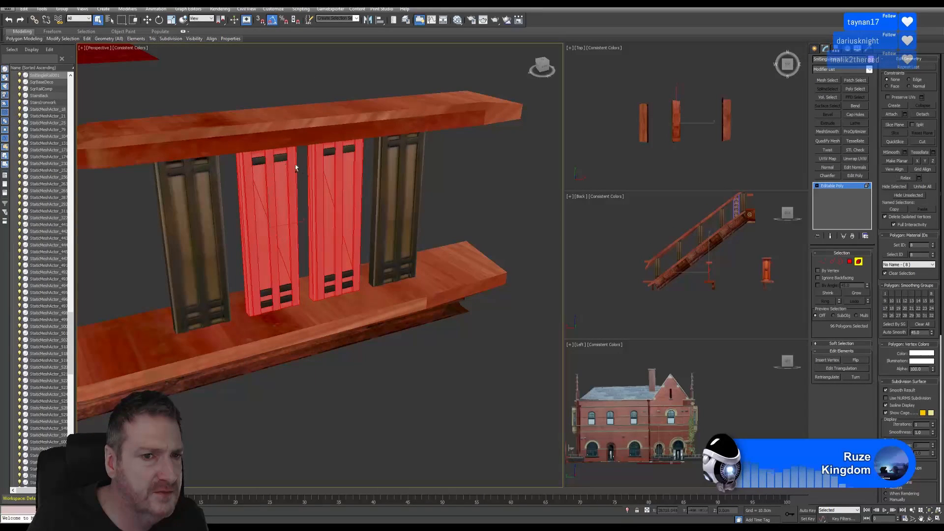
Step: Add the small inset pieces near the upper and lower ends of both middle balusters to the element selection
left_click_drag(306, 169, 295, 153, "ctrl")
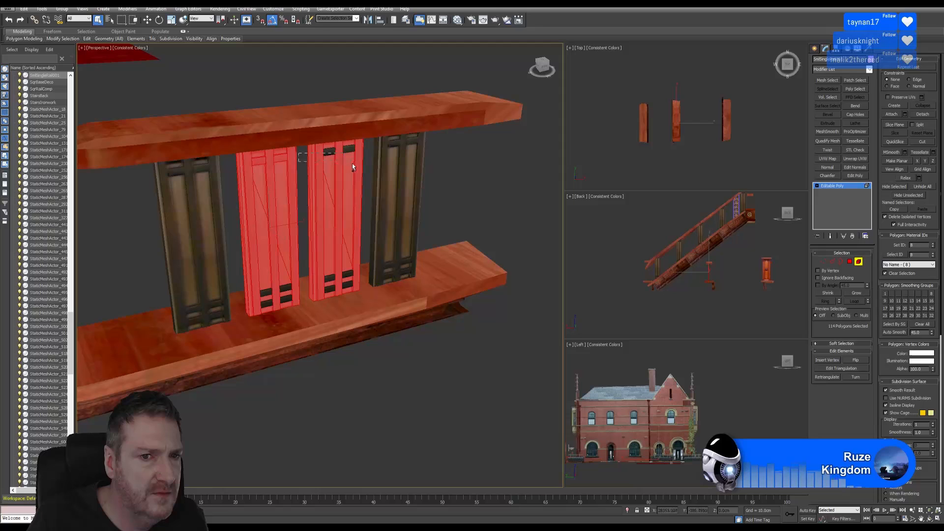
left_click_drag(359, 165, 325, 150, "ctrl")
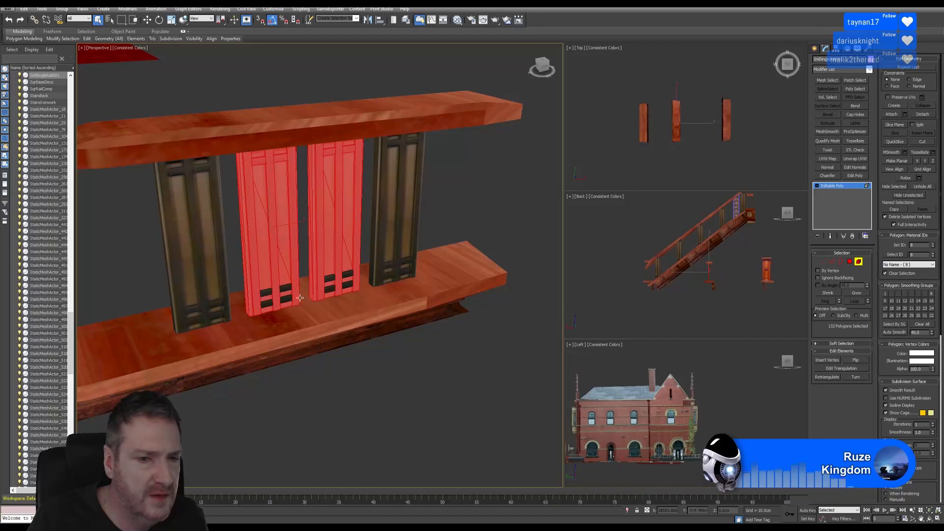
left_click(269, 292, "ctrl")
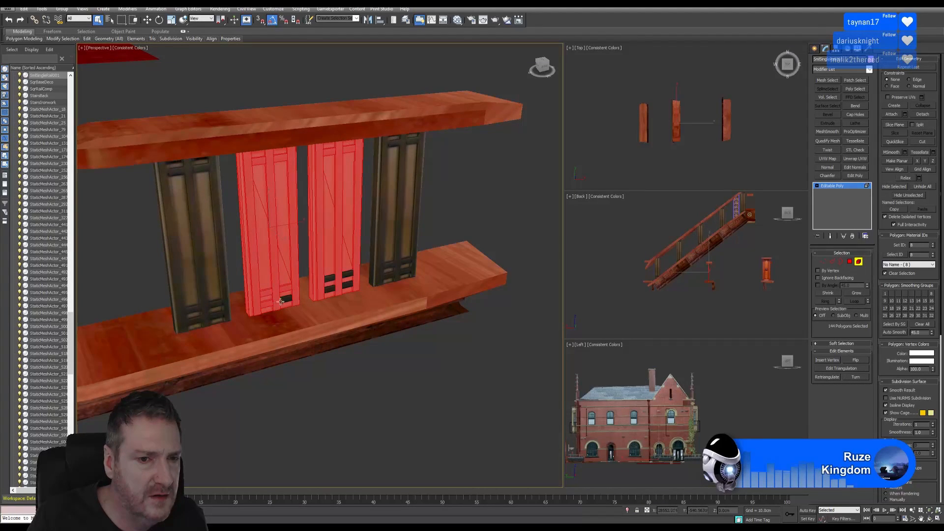
left_click(355, 286, "ctrl")
Step: Add the four topmost inset pieces under the handrail, on the carved-base side of both middle balusters, to the selection
left_click(934, 519)
left_click_drag(231, 162, 223, 111)
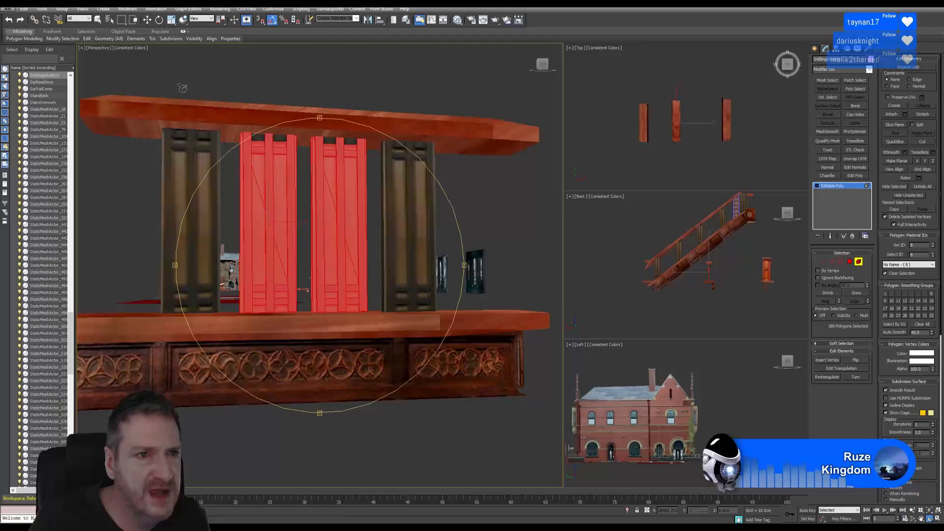
right_click(225, 120)
scroll(241, 140, "up", 4)
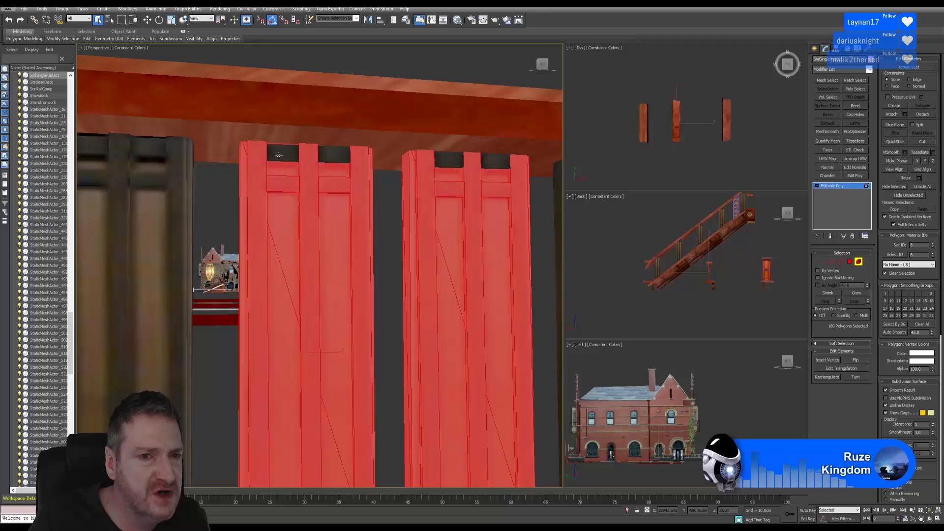
left_click(281, 153, "ctrl")
left_click(334, 154, "ctrl")
left_click(449, 158, "ctrl")
left_click(496, 160, "ctrl")
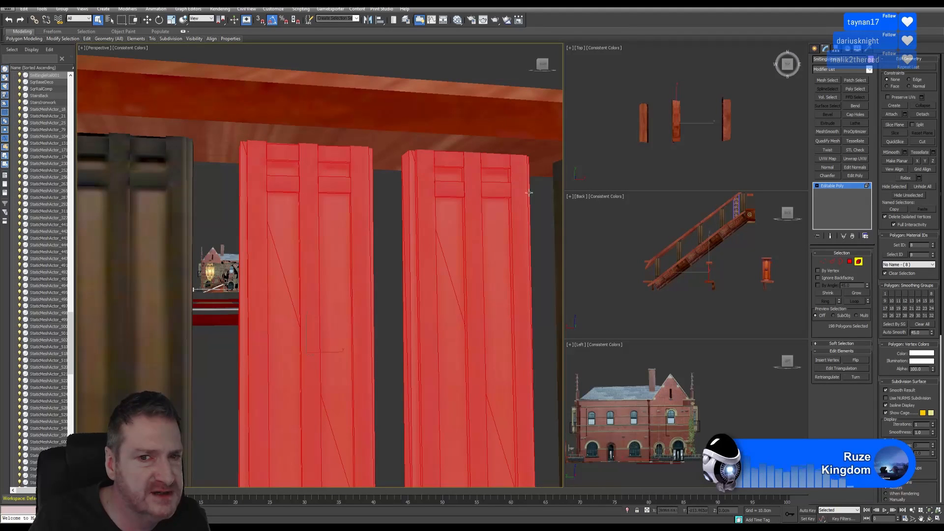
Step: Add the six remaining unselected inset pieces near the upper ends of both middle balusters to the element selection
left_click(929, 518)
left_click_drag(361, 325, 441, 319)
right_click(201, 136)
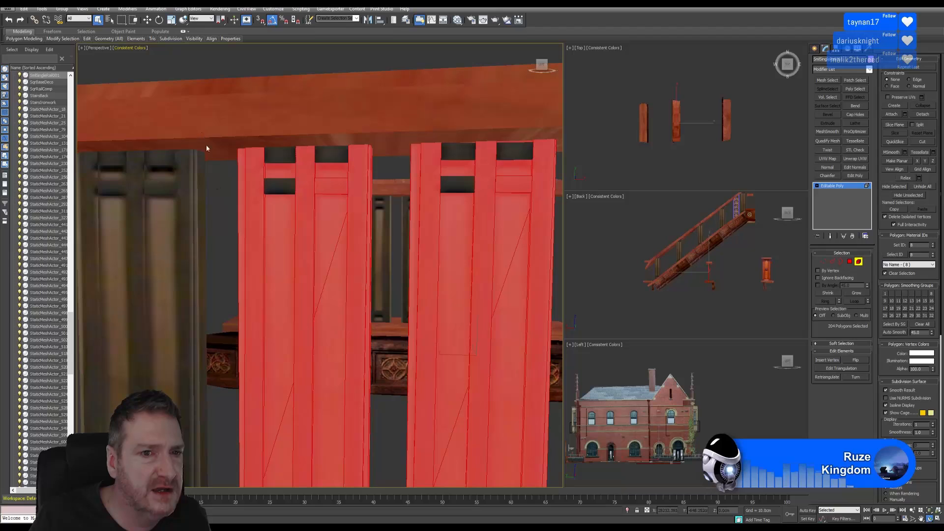
left_click(279, 191, "ctrl")
left_click(281, 156, "ctrl")
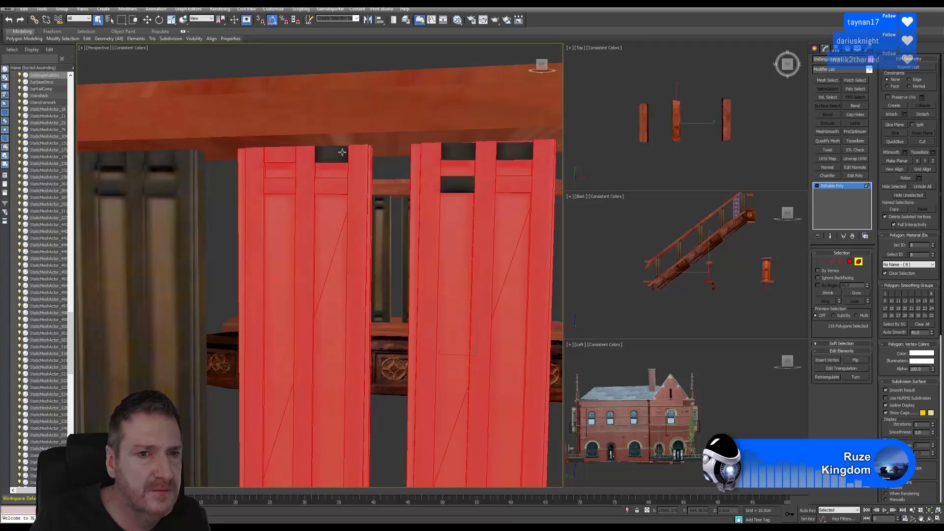
left_click(342, 152, "ctrl")
left_click(459, 185, "ctrl")
left_click(462, 156, "ctrl")
left_click(522, 153, "ctrl")
Step: Add the eight inset pieces at the lower ends of both middle balusters, just above the carved base, to the selection
middle_click_drag(433, 256, 416, 198)
left_click(254, 189, "ctrl")
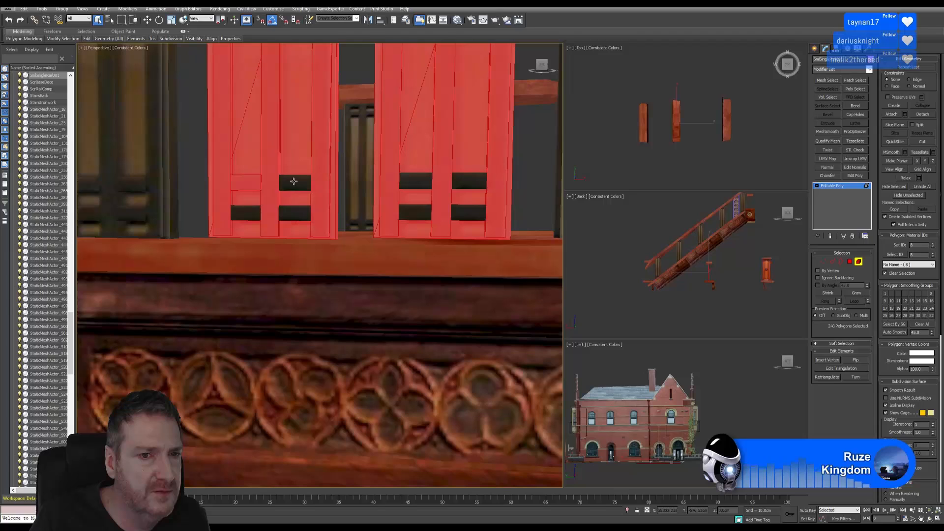
left_click(295, 182, "ctrl")
left_click(244, 213, "ctrl")
left_click(291, 214, "ctrl")
left_click(416, 181, "ctrl")
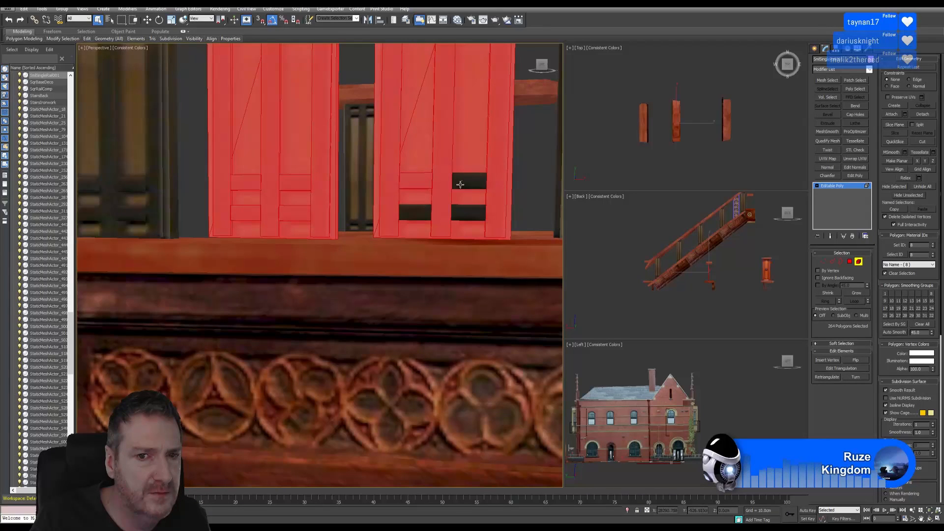
left_click(469, 181, "ctrl")
left_click(415, 213, "ctrl")
left_click(469, 212, "ctrl")
Step: Delete the two selected middle balusters together with all their inset pieces from the railing section
left_click(931, 518)
left_click_drag(421, 246, 328, 268)
scroll(293, 273, "down", 5)
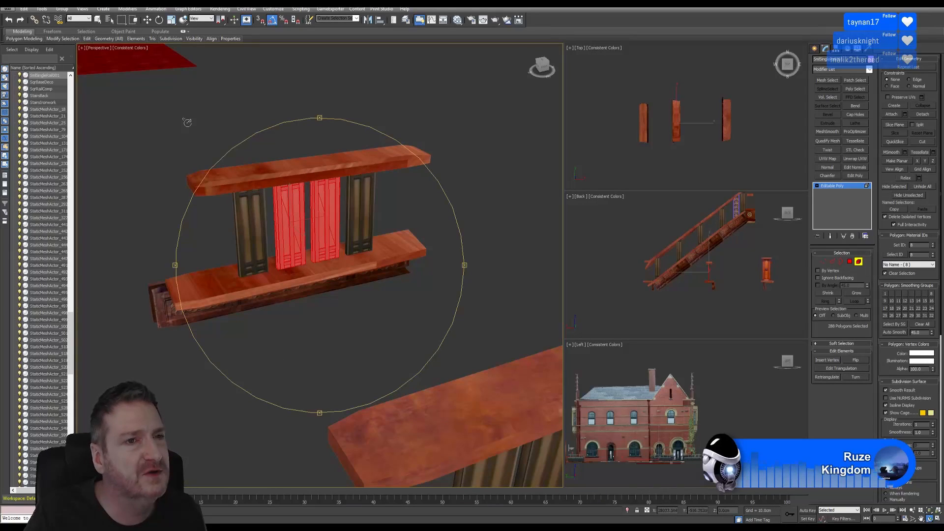
key("Delete")
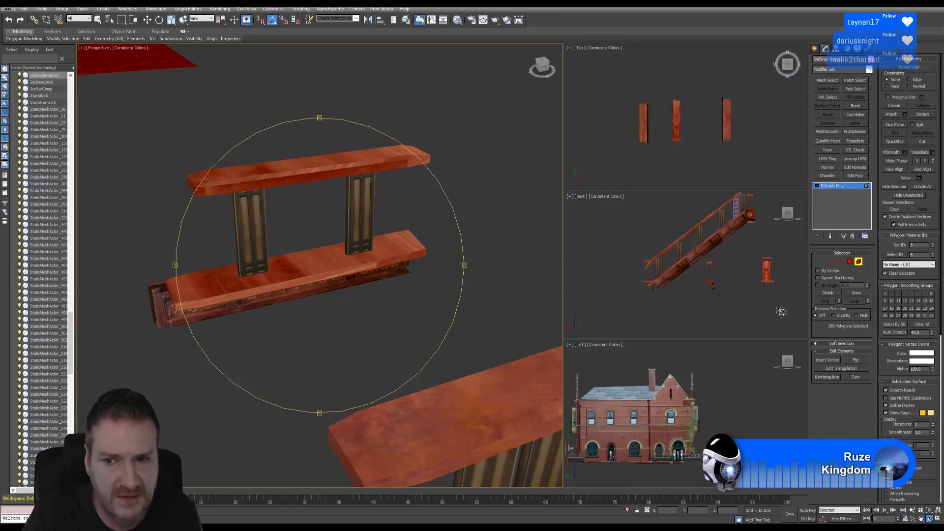
Step: Leave Element level and rename the railing section with two remaining balusters as SmlSingleRailIron
left_click(858, 262)
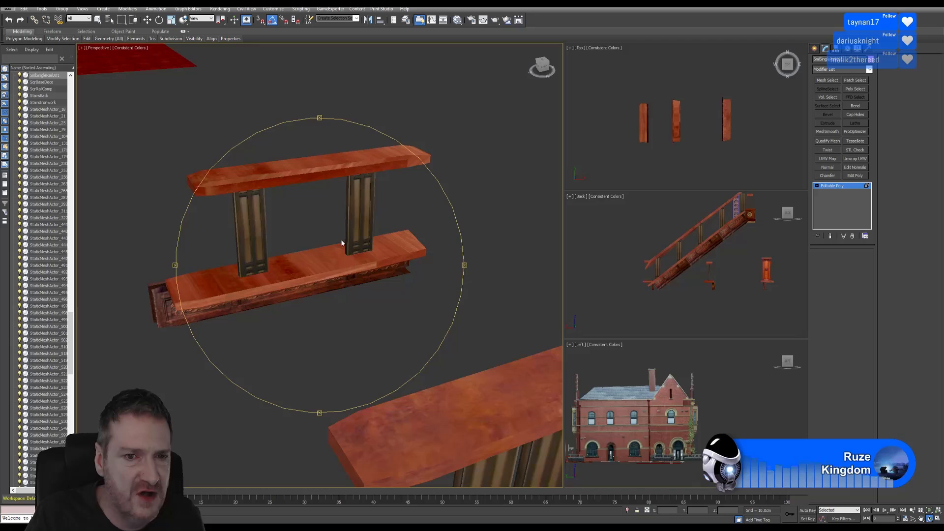
right_click(316, 258)
scroll(315, 258, "down", 6)
middle_click_drag(417, 215, 393, 288)
scroll(289, 276, "up", 4)
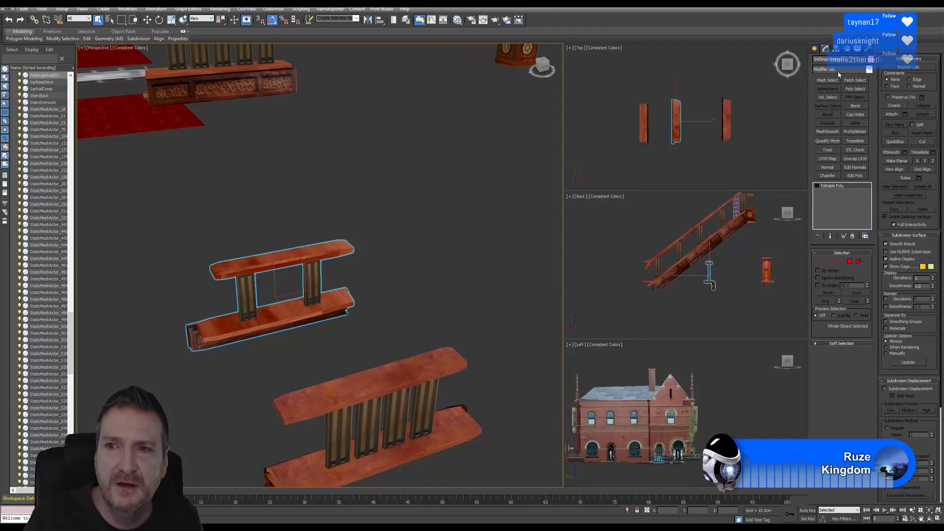
left_click(815, 61)
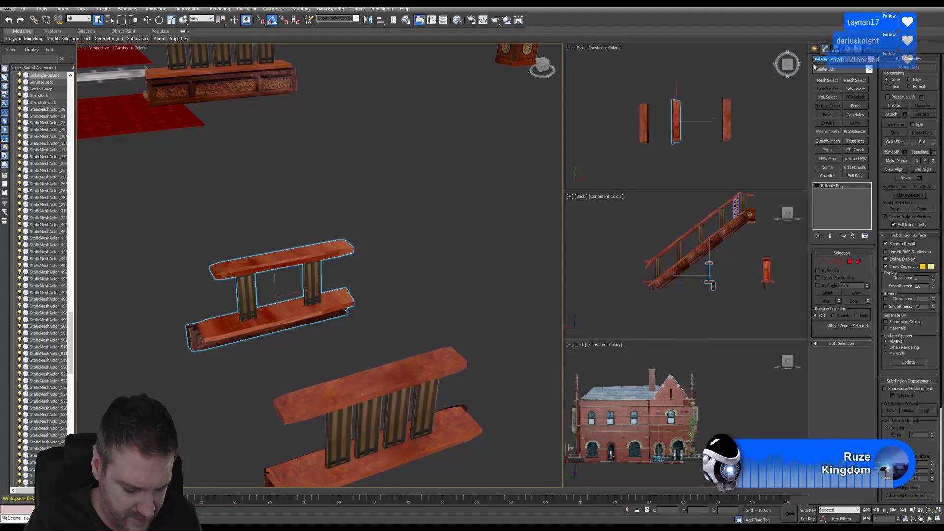
Step: Start exporting the selected railing section and create and open a SmlSingleRailIron folder inside the Exports folder
left_click(9, 9)
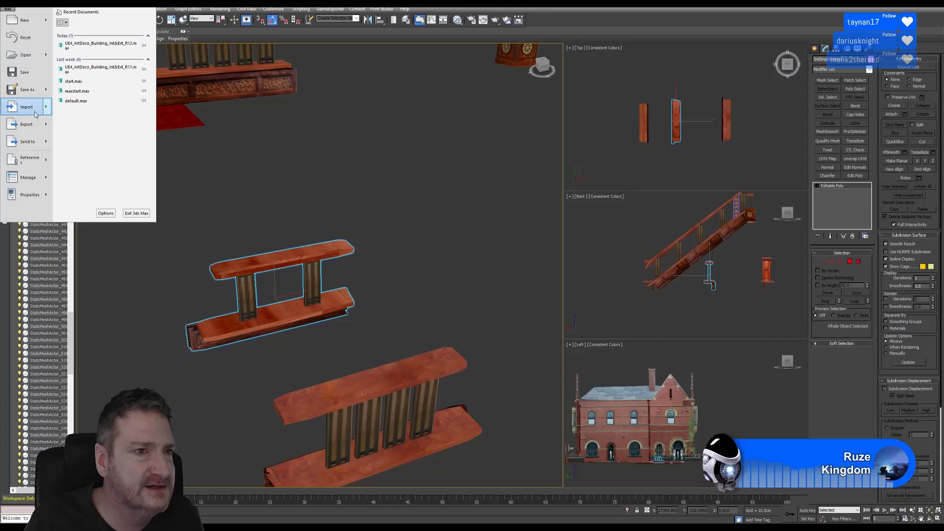
mouse_move(39, 130)
left_click(98, 58)
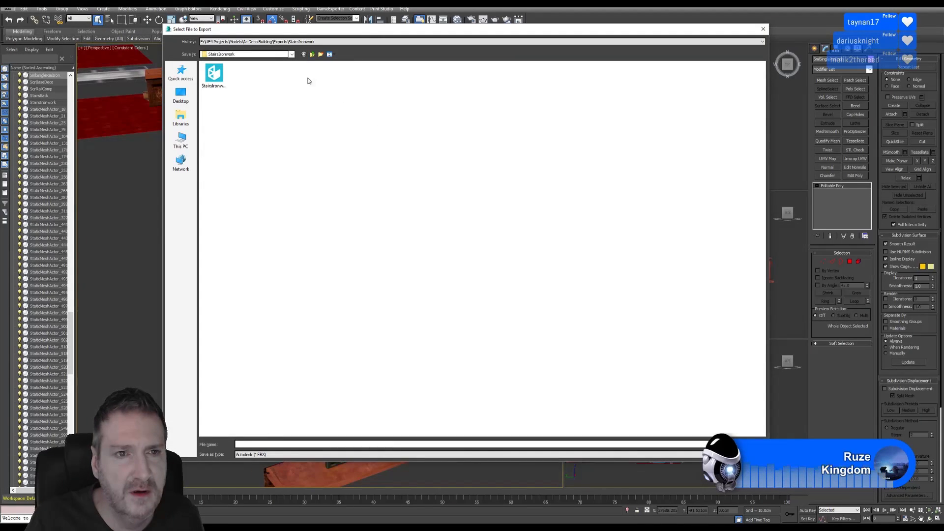
left_click(311, 55)
right_click(486, 192)
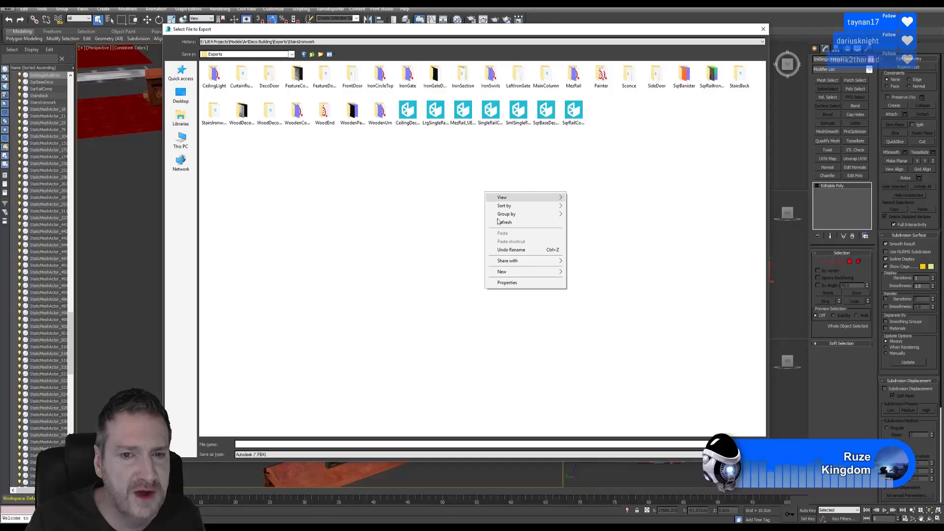
mouse_move(506, 269)
left_click(577, 273)
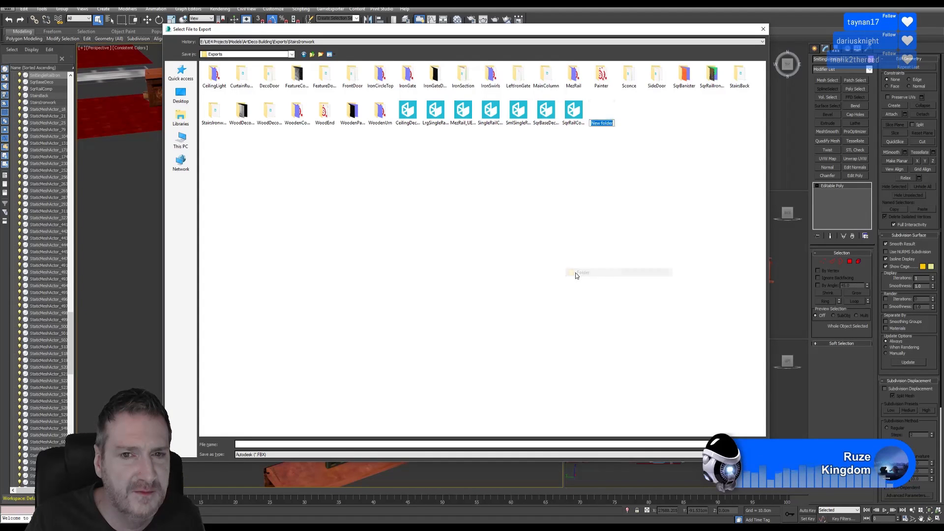
type("SmlSingleRailIron")
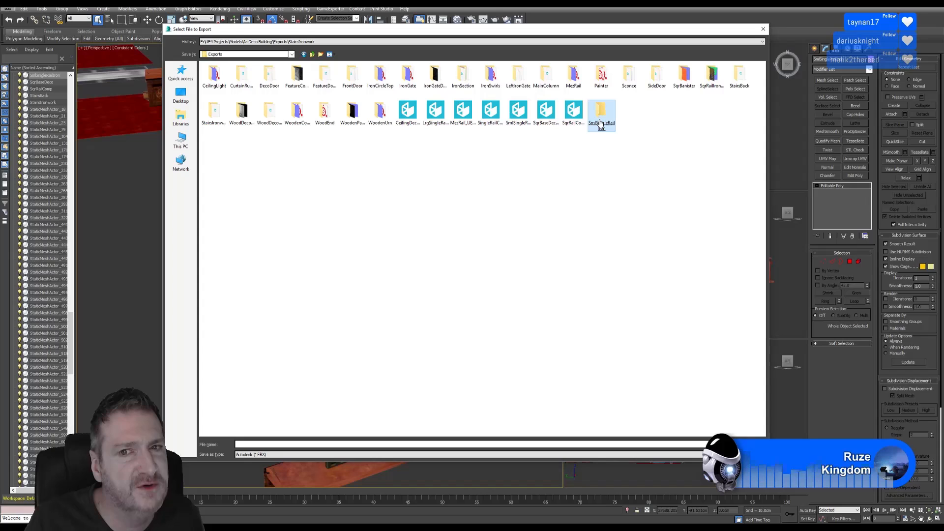
key("Return")
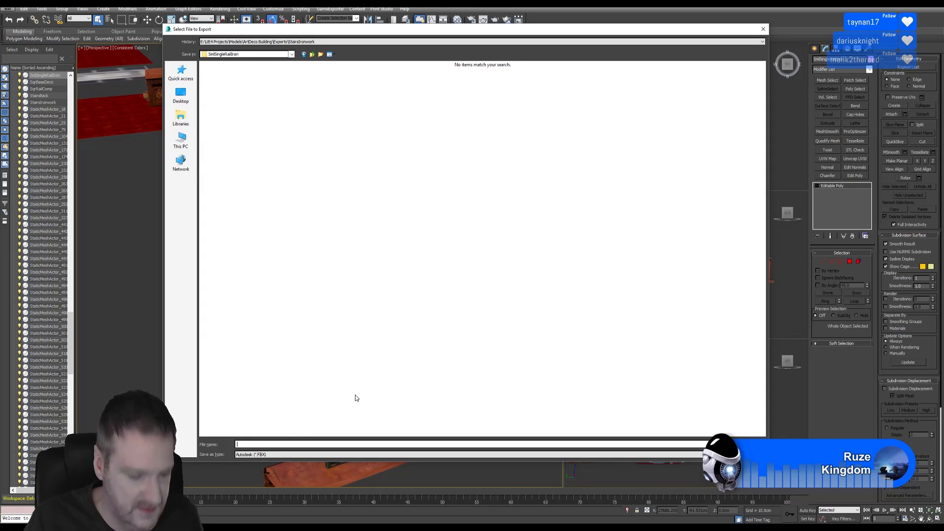
Step: Export the railing section as the FBX file SmlSingleRailIron using the Painter To UE4 preset
type("SmlSingleRailIron")
key("Return")
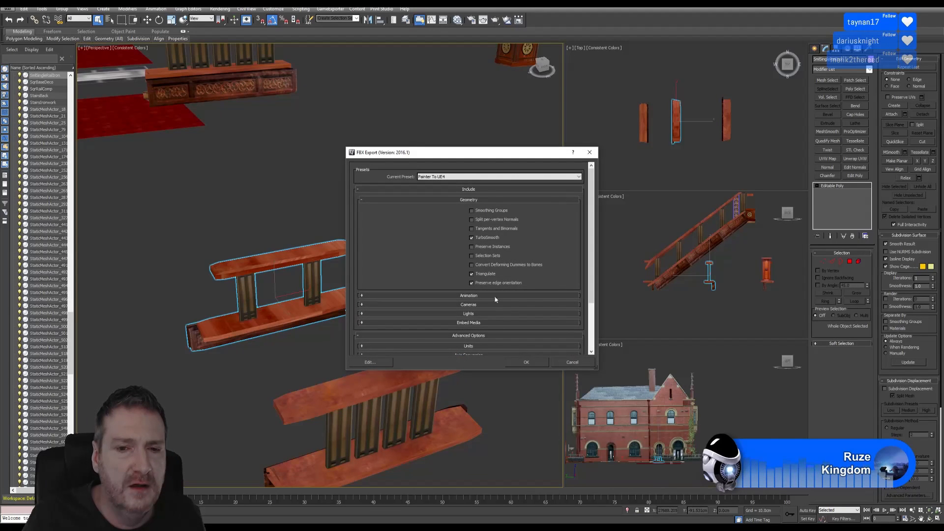
left_click(526, 362)
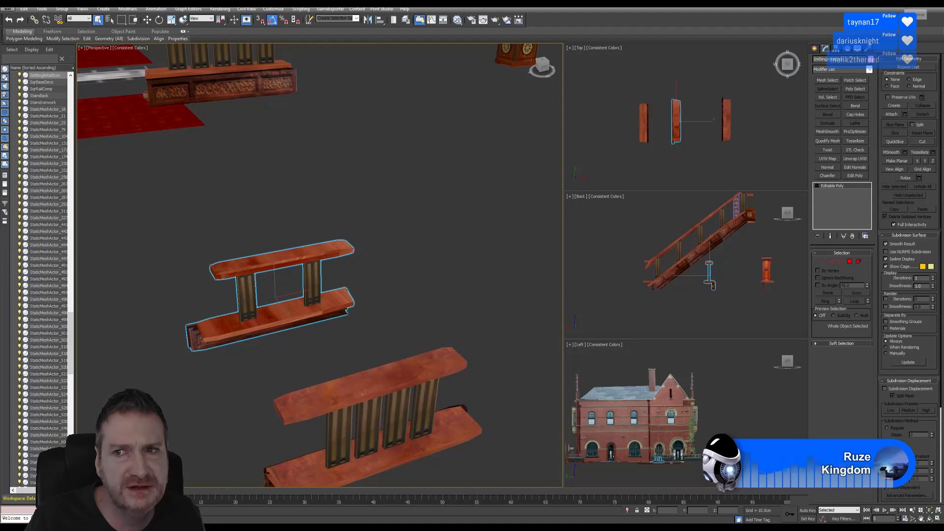
Step: Switch to Unreal Editor and import the FBX from Exports/SmlSingleRailIron into Models/Building, then dismiss the message log
left_click(909, 4)
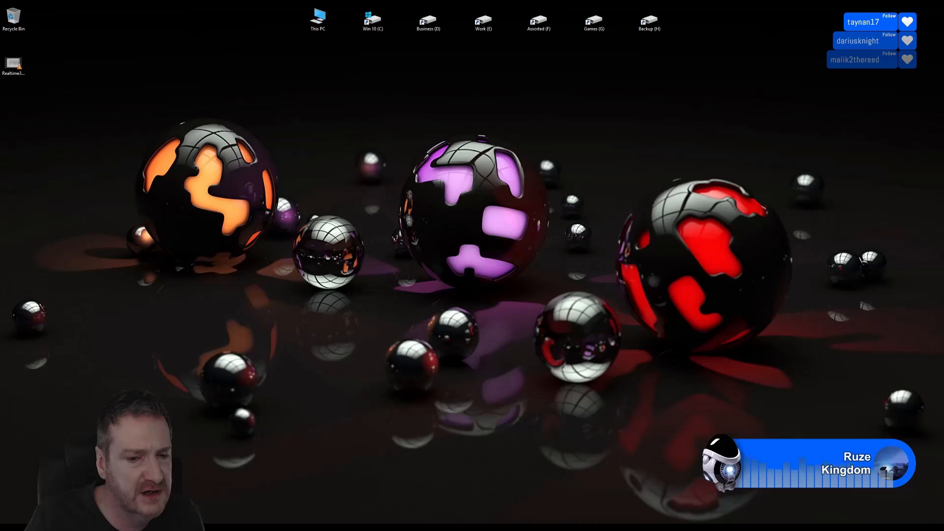
key("alt+Tab")
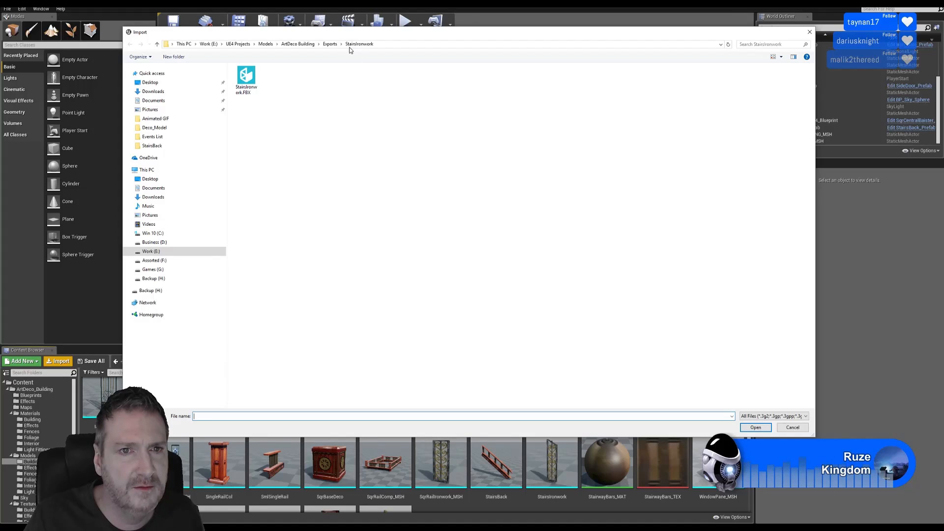
left_click(330, 45)
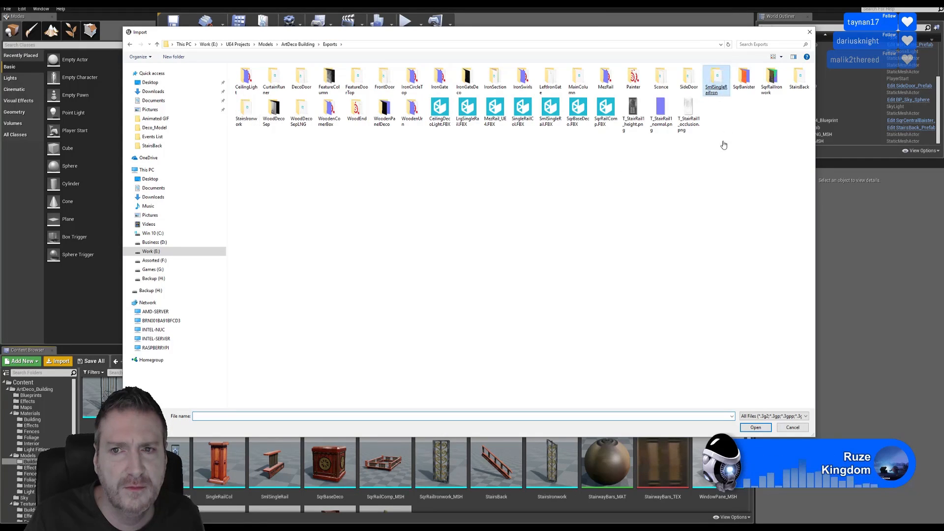
double_click(716, 81)
double_click(244, 82)
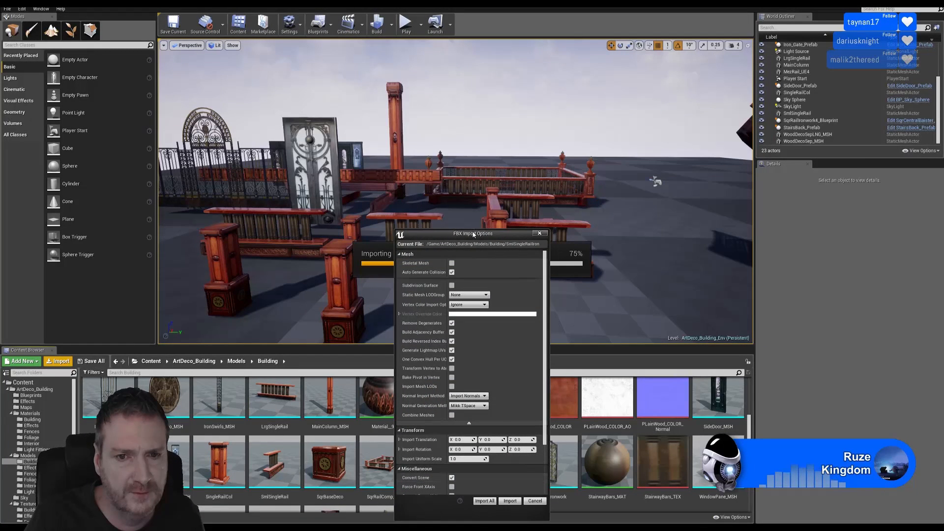
left_click_drag(474, 234, 424, 104)
left_click(460, 371)
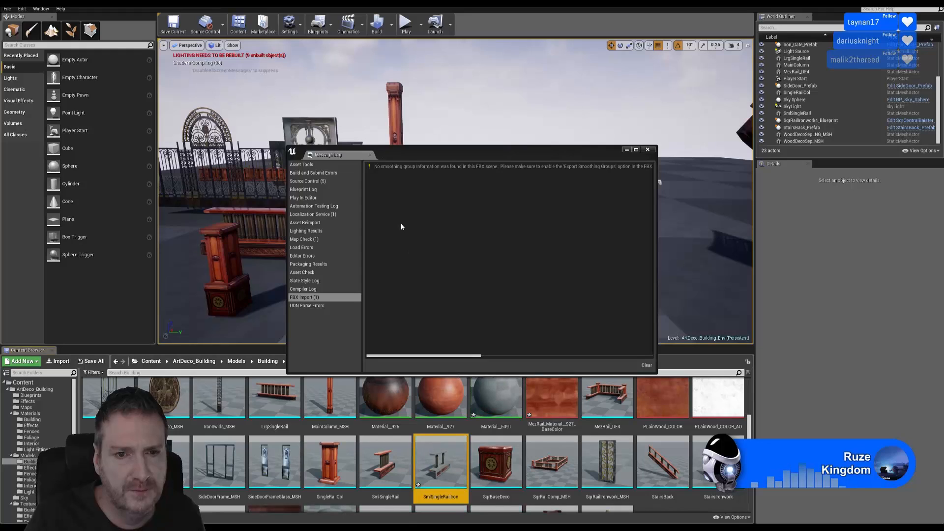
left_click(647, 150)
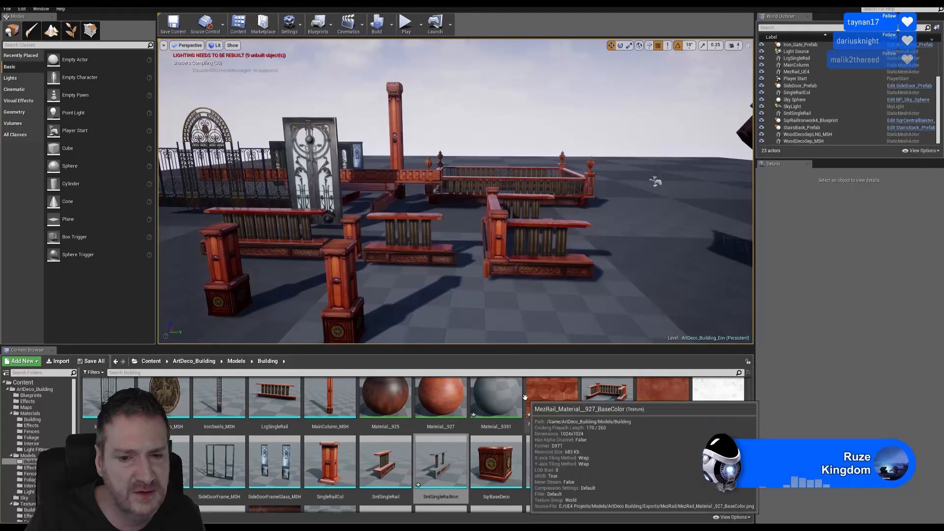
Step: On the SmlSingleRailIron mesh, assign MezRail_MAT to Element 0, SqrBanisterRunner_MAT to Elements 1 and 2, and StairwayBars_MAT to Element 3
double_click(447, 471)
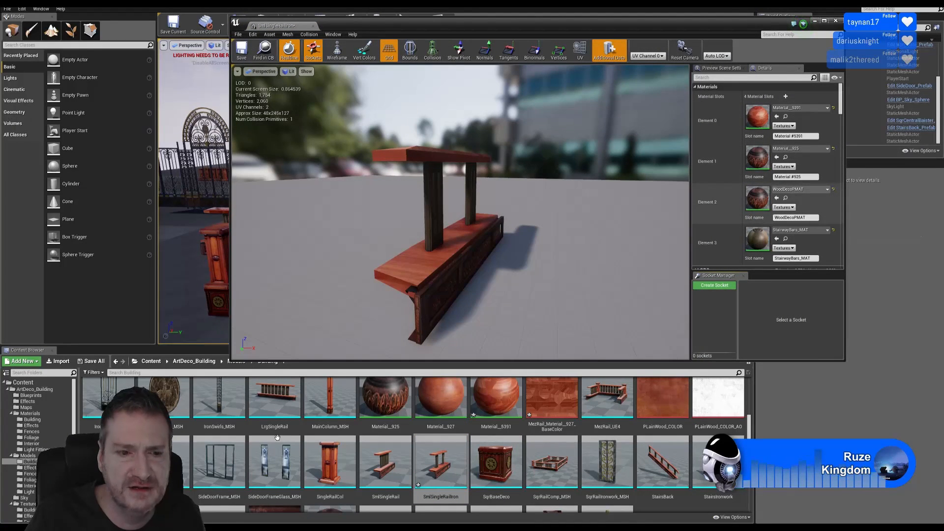
left_click(33, 419)
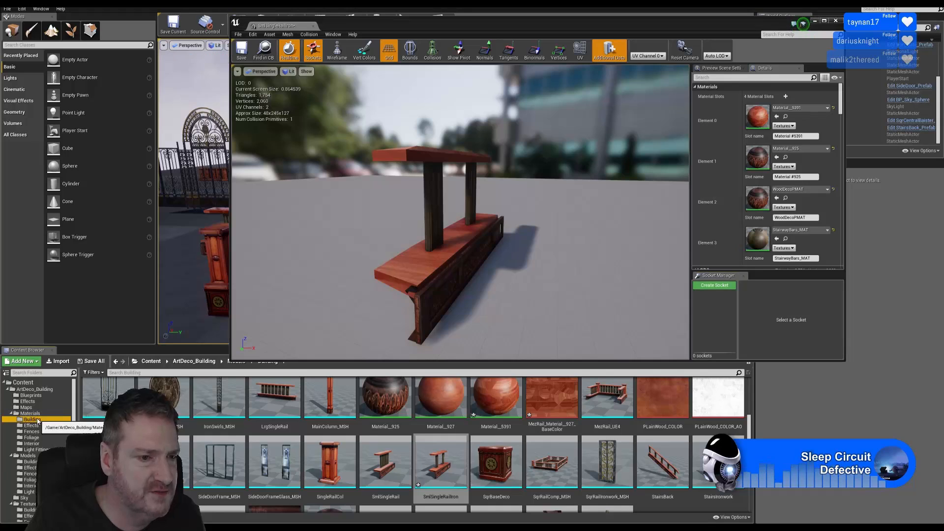
left_click_drag(108, 471, 756, 160)
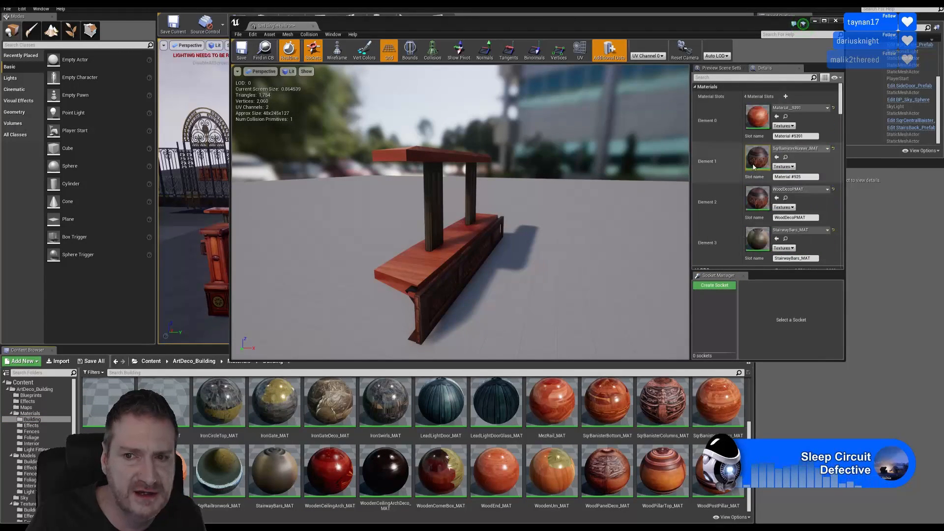
left_click_drag(163, 470, 744, 200)
left_click_drag(275, 473, 757, 237)
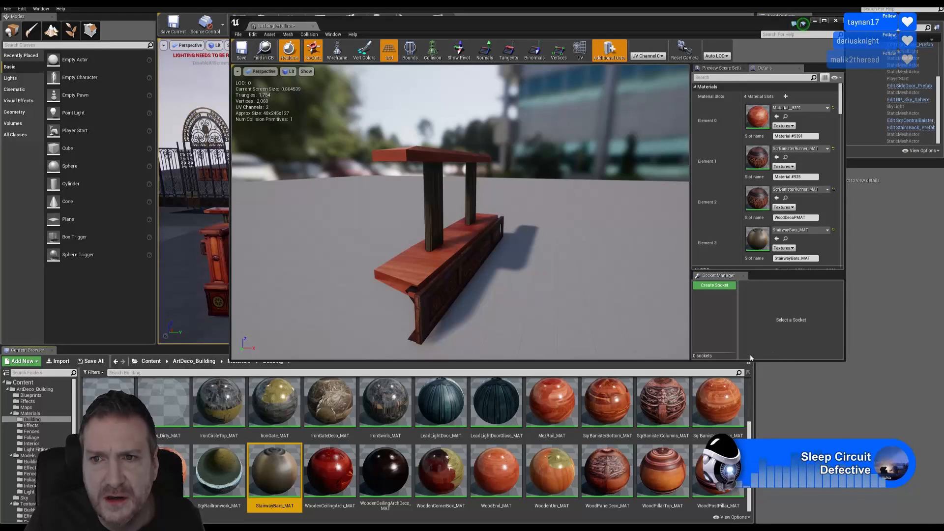
left_click_drag(556, 410, 759, 119)
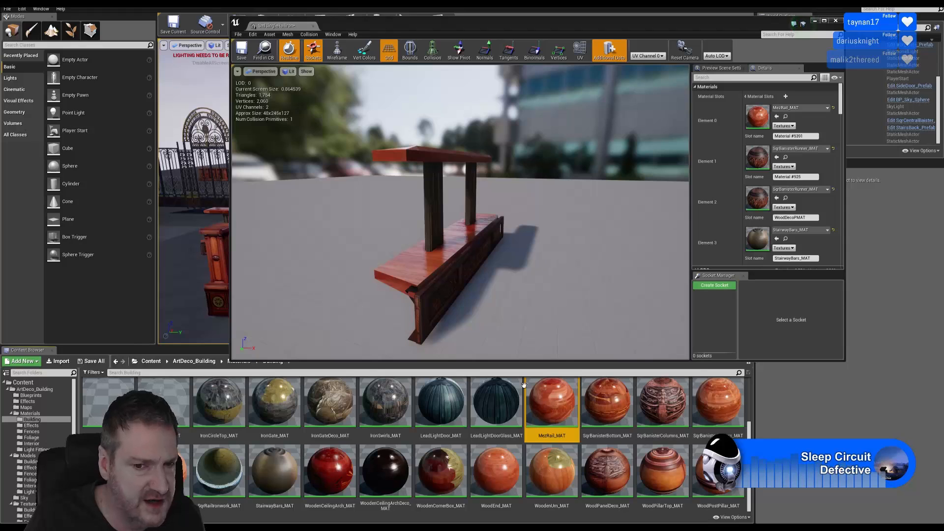
Step: Check the railing mesh with its new materials, save it and close its editor
left_click_drag(534, 268, 487, 269)
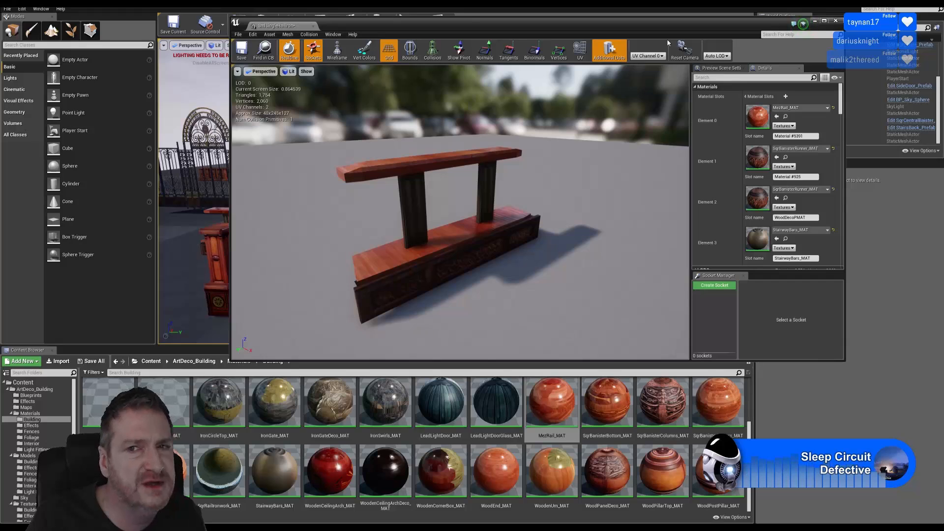
left_click(240, 51)
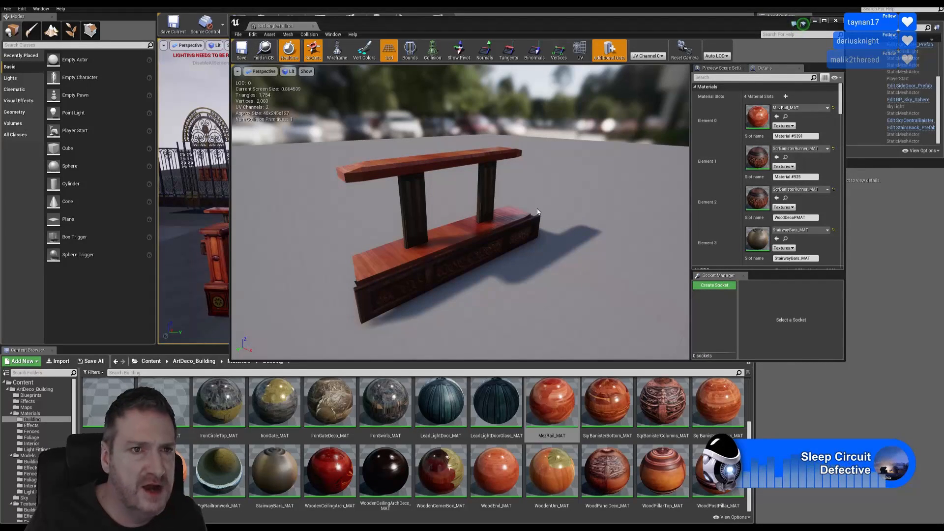
left_click(835, 22)
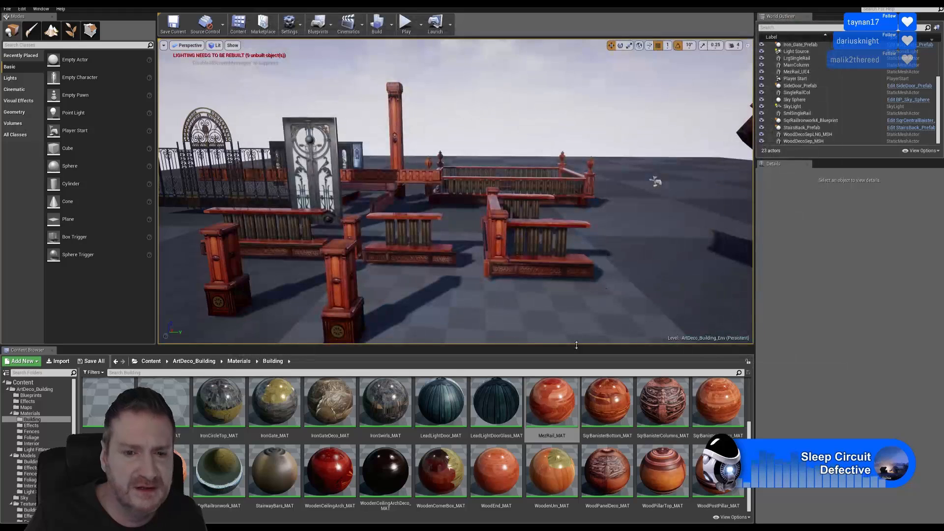
Step: Place the SmlSingleRailIron mesh from Models/Building in the level beside the existing railing sections
left_click(31, 461)
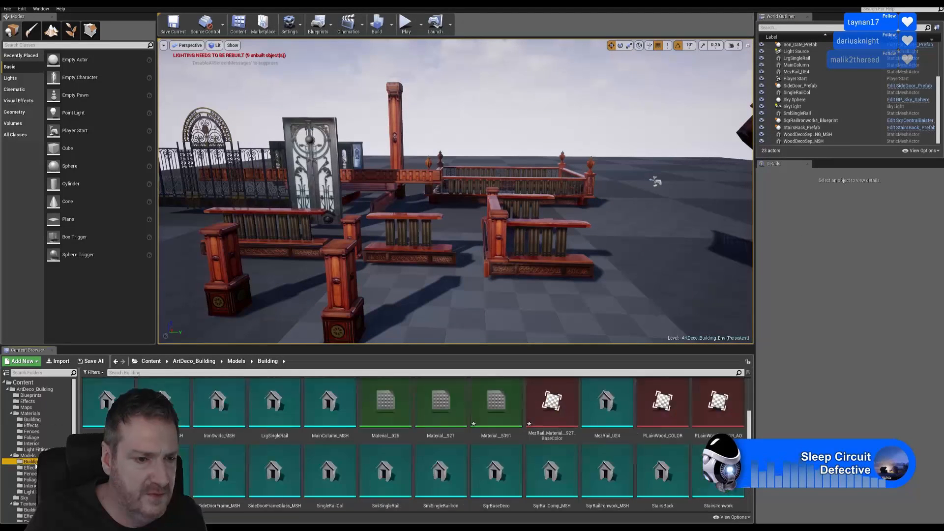
left_click(440, 472)
left_click_drag(554, 409, 700, 249)
key("Up")
key("Right")
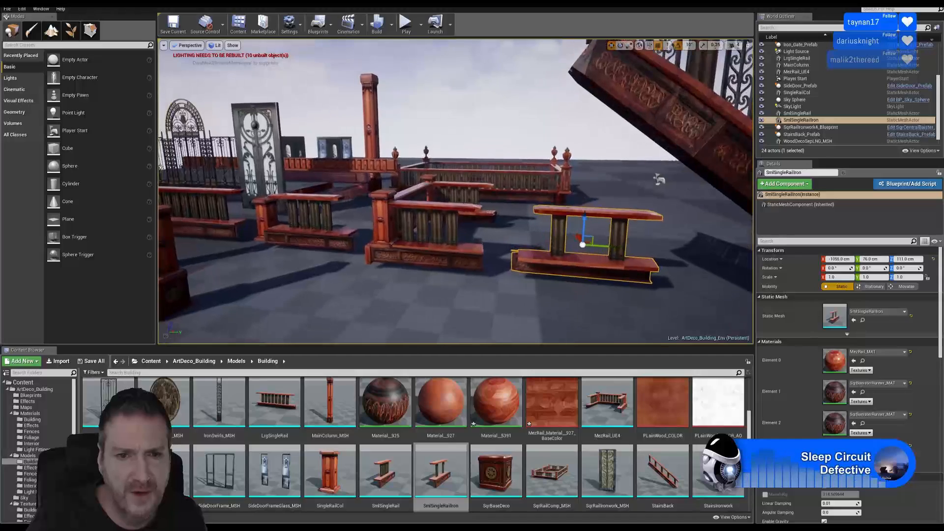
Step: Place the SqrRailIronwork_MSH mesh in the level at the base of the two-baluster railing section
key("Left")
key("Up")
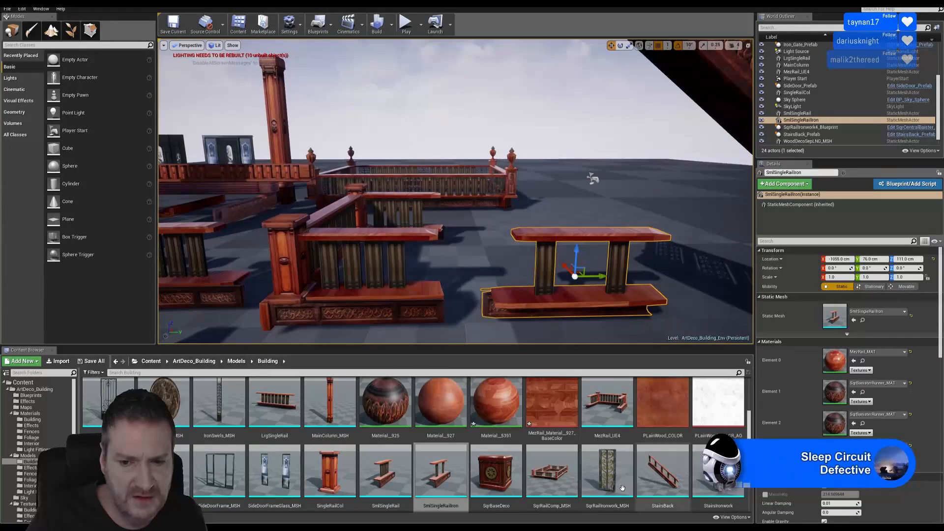
left_click_drag(607, 471, 541, 320)
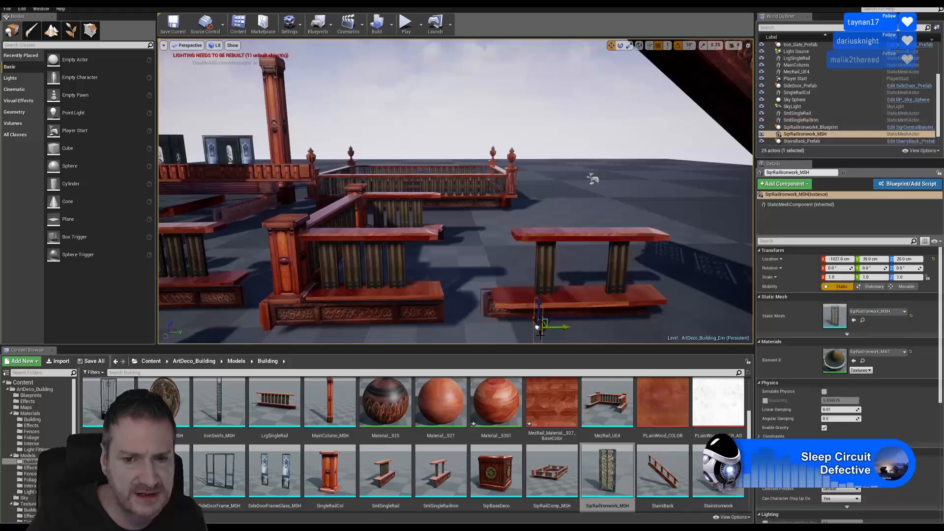
Step: Raise the ironwork panel to a Z location of 103 cm and rotate it -90° about the Z axis
left_click_drag(537, 272, 537, 249)
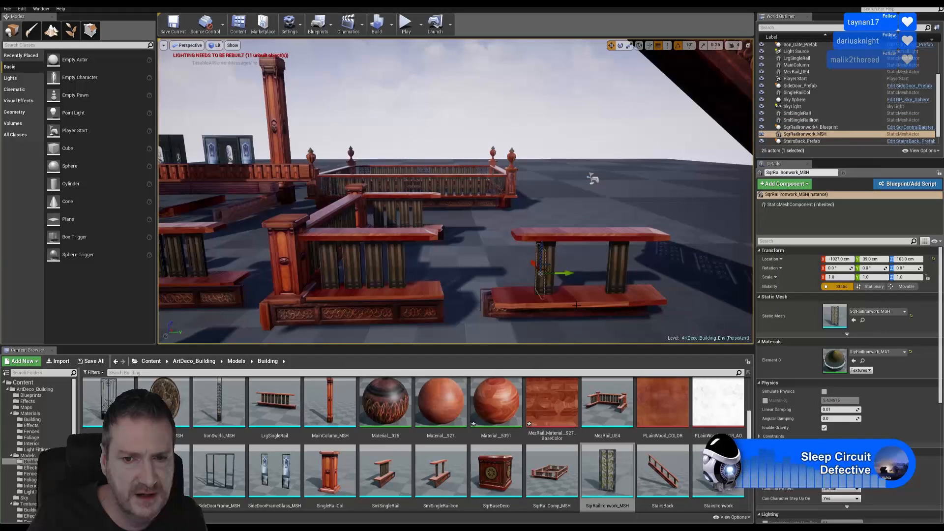
left_click(620, 46)
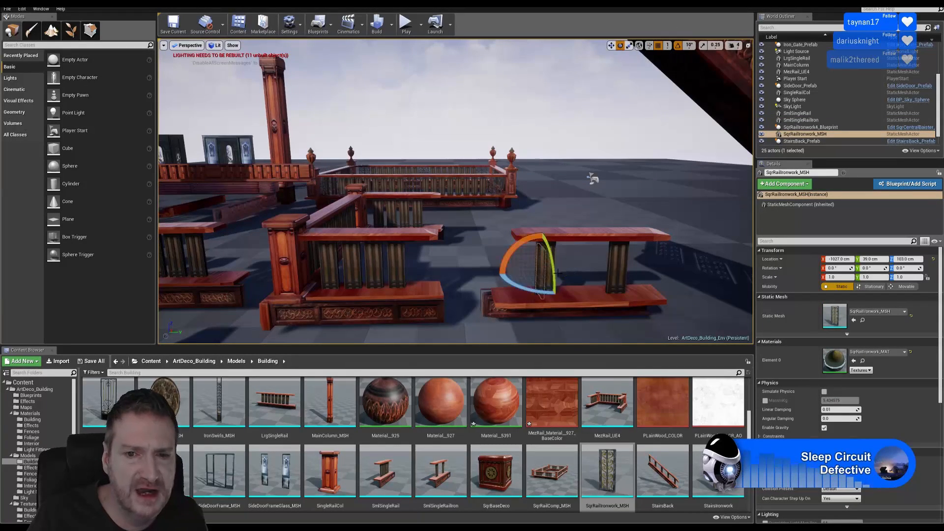
left_click_drag(520, 287, 490, 278)
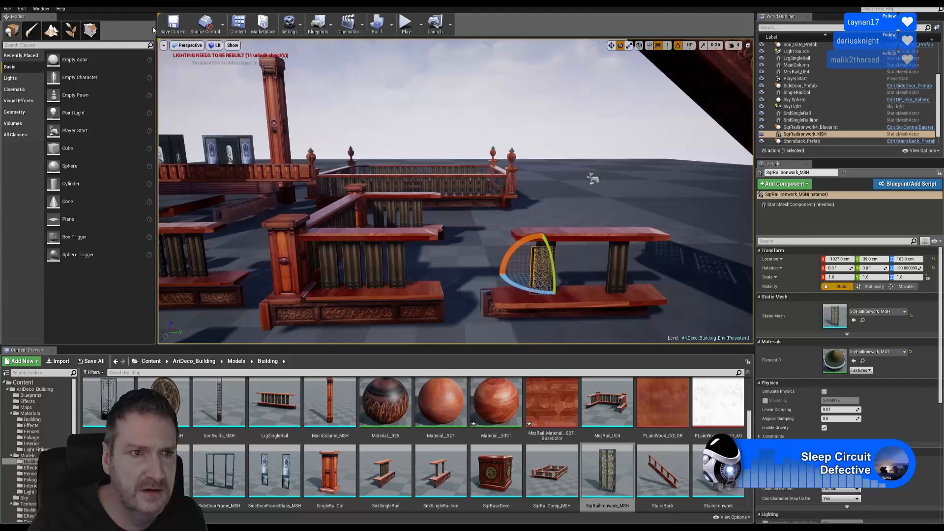
left_click(611, 45)
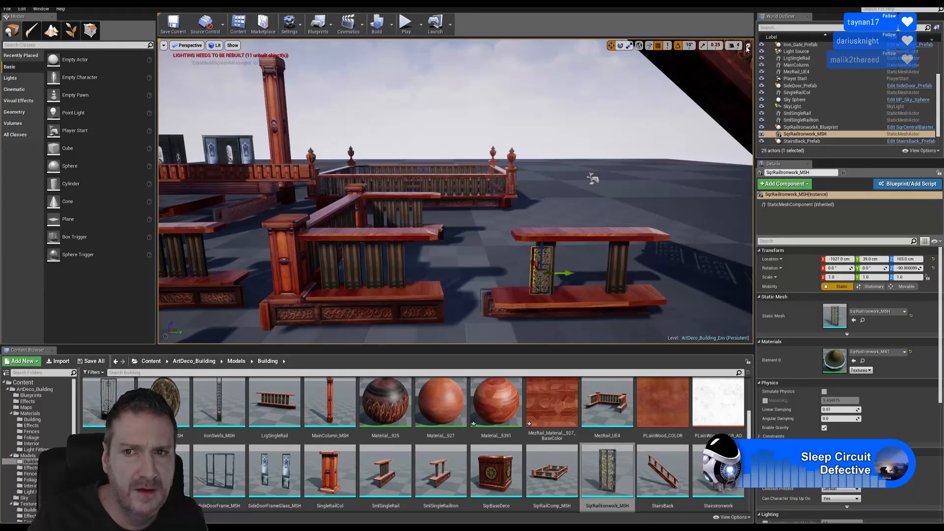
Step: Using the top view, move the ironwork panel in line between the two balusters, at X -1057 cm and Y about 68 cm
left_click(747, 46)
left_click(747, 46)
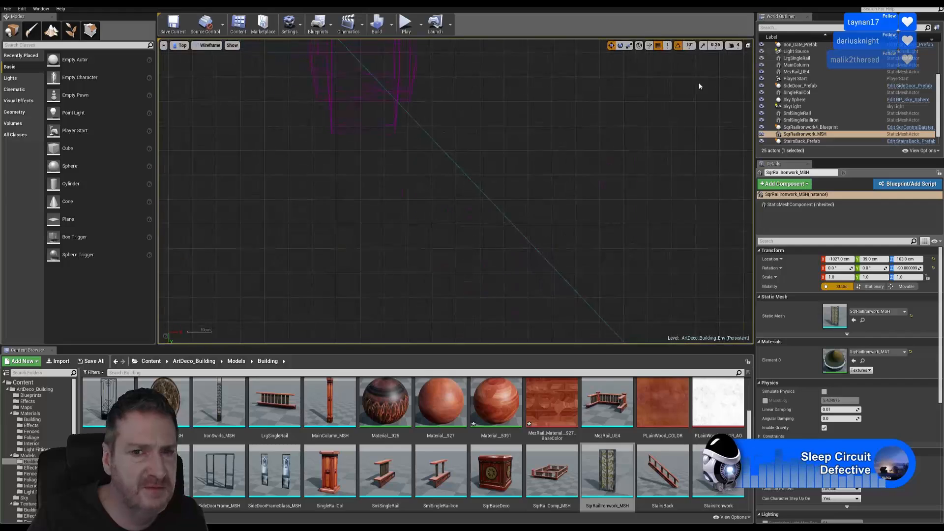
scroll(439, 187, "down", 2)
scroll(444, 188, "down", 5)
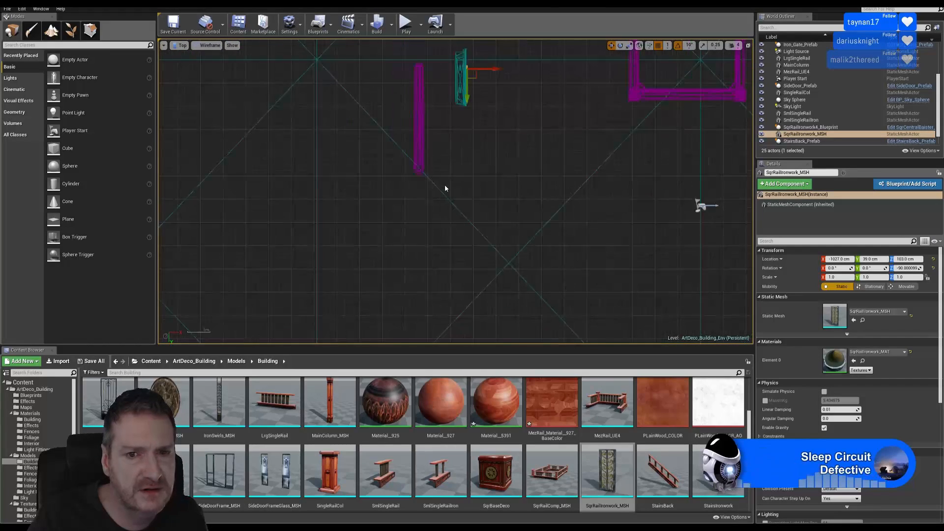
key("f")
scroll(506, 243, "up", 10)
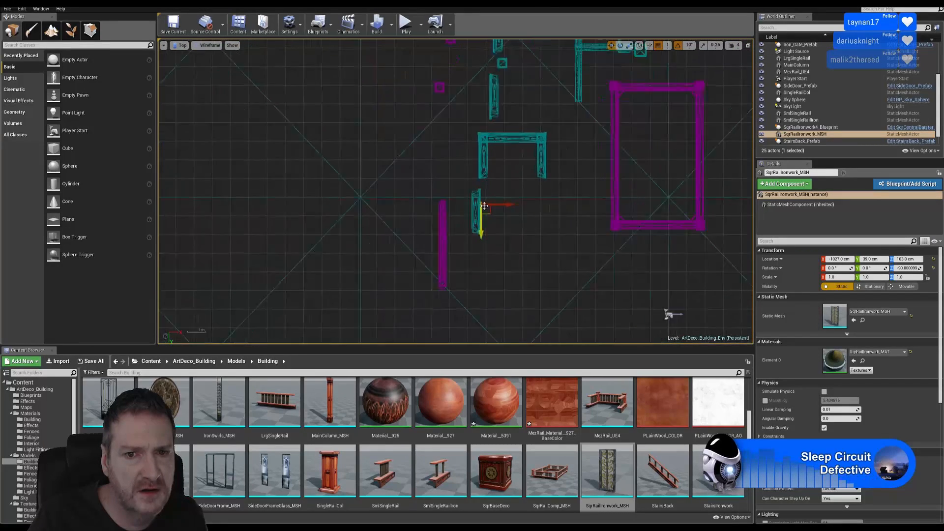
left_click_drag(495, 215, 433, 278)
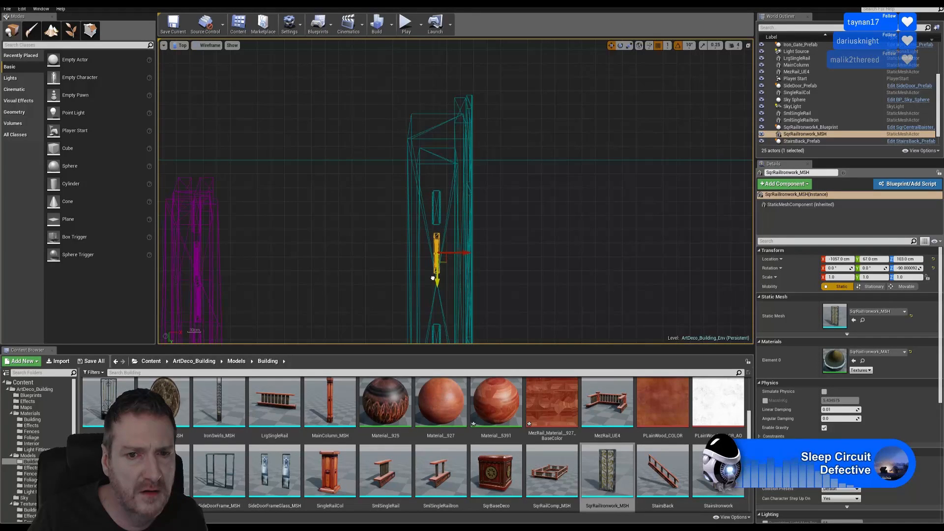
left_click(748, 46)
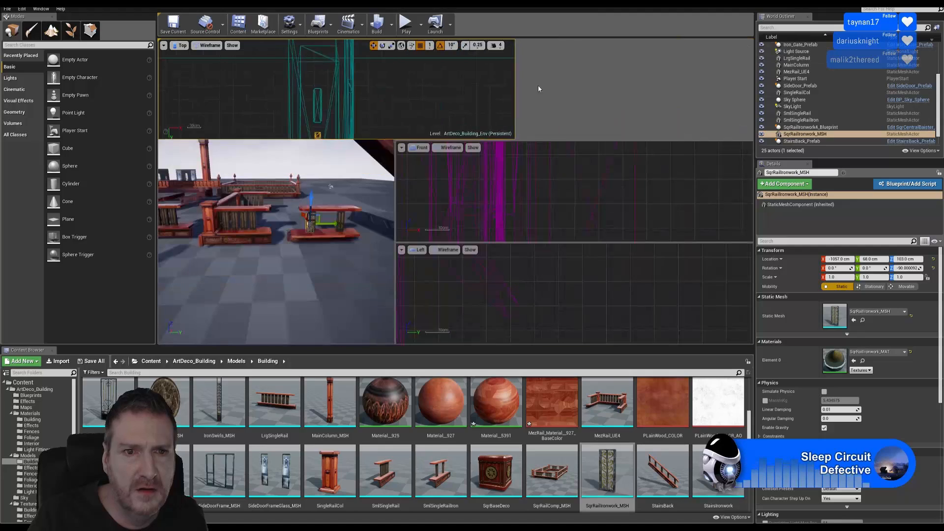
left_click(389, 45)
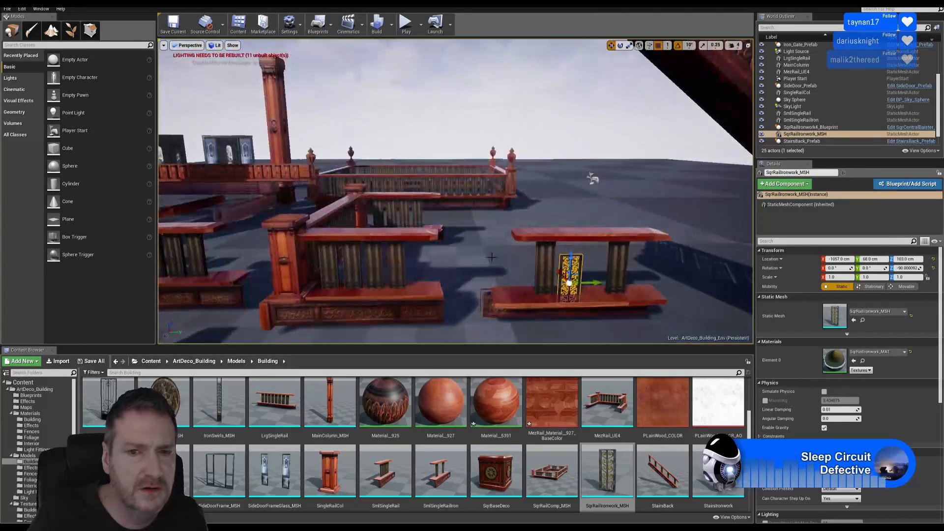
Step: Raise the ironwork panel to a Z location of about 122 cm so it stands on the railing's base
mouse_move(456, 229)
right_mouse_down()
mouse_move(428, 231)
mouse_move(455, 229)
right_mouse_up()
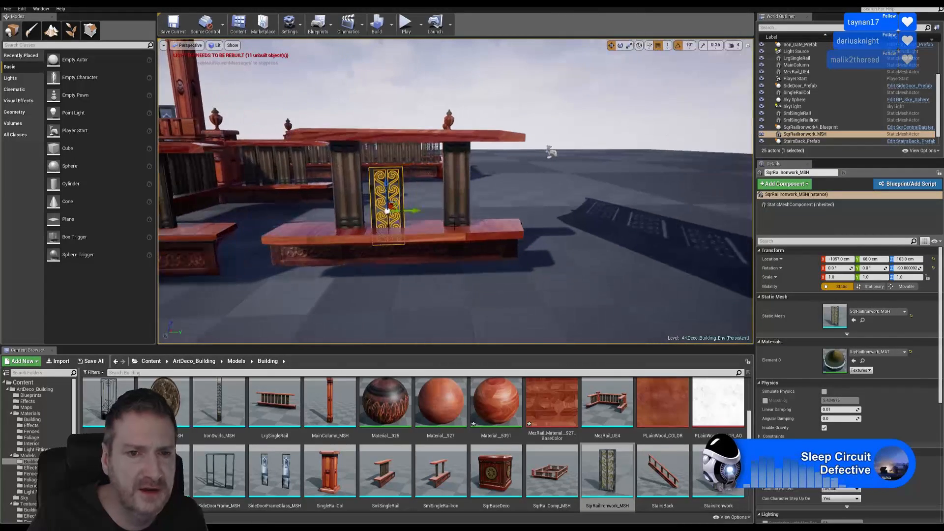
left_click_drag(404, 212, 405, 191)
right_click_drag(405, 191, 396, 144)
left_click_drag(414, 237, 408, 237)
right_click_drag(431, 224, 433, 227)
middle_click_drag(431, 224, 392, 288)
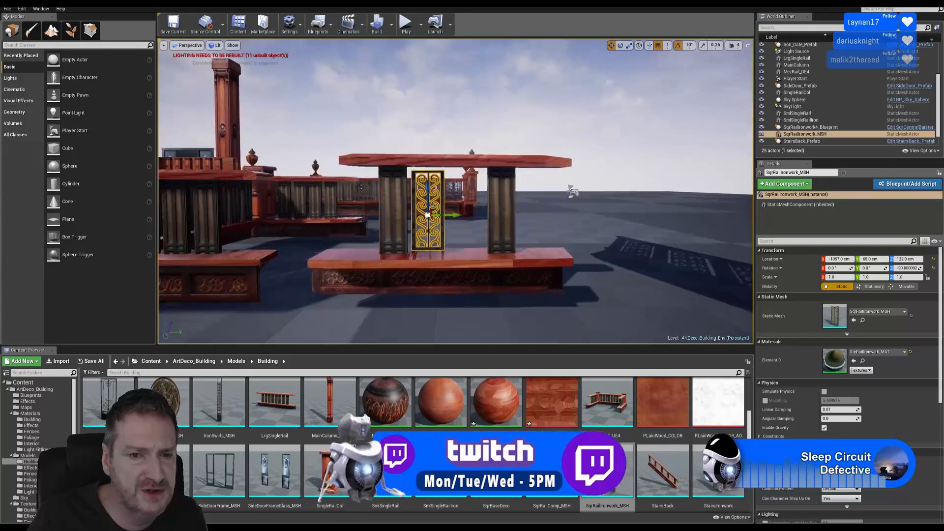
scroll(432, 173, "up", 5)
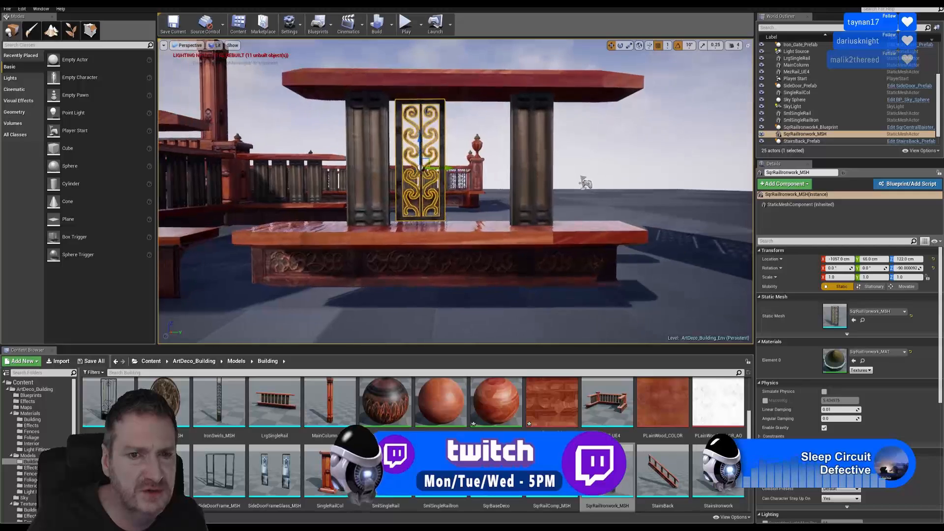
right_click_drag(462, 257, 472, 259)
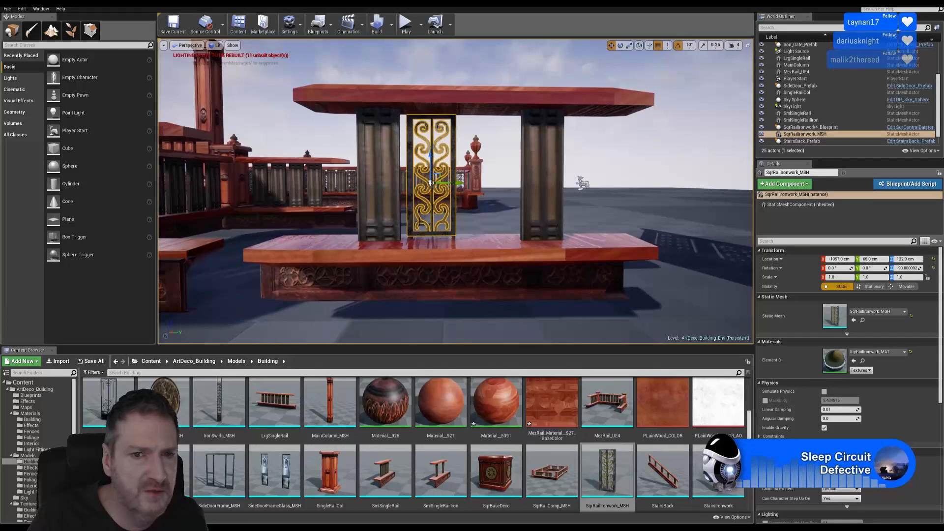
Step: Scale the ironwork panel along Z to about 1.12 so it fills the height between base and handrail
left_click(629, 46)
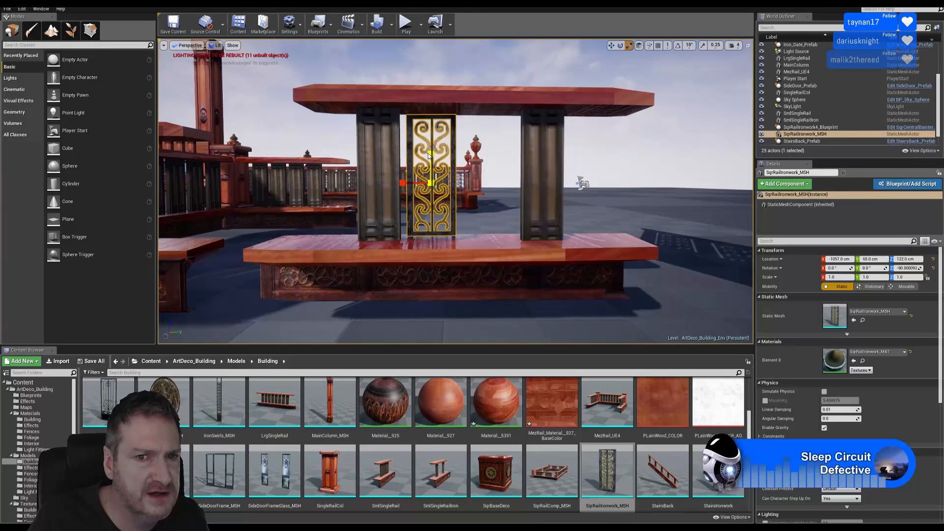
left_click_drag(428, 155, 427, 139)
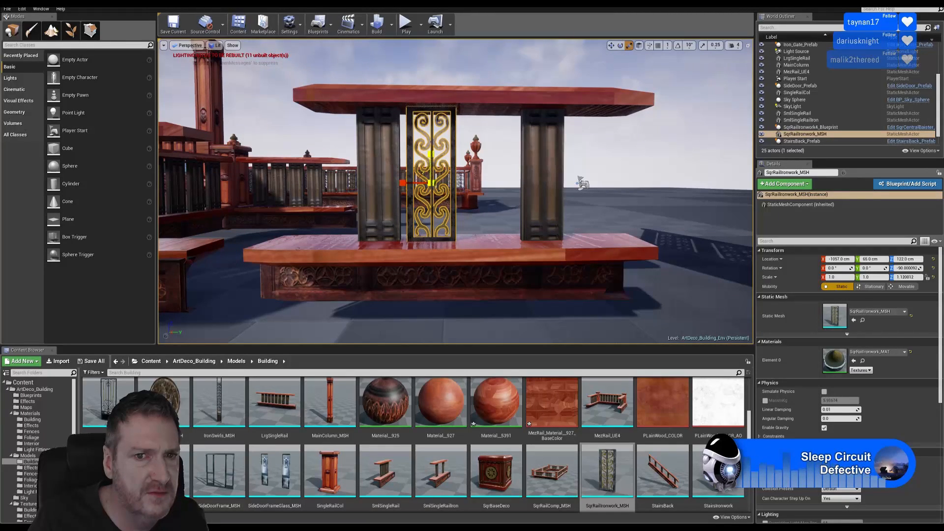
right_click_drag(517, 230, 464, 207)
middle_click_drag(465, 206, 446, 256)
right_click_drag(630, 137, 659, 155)
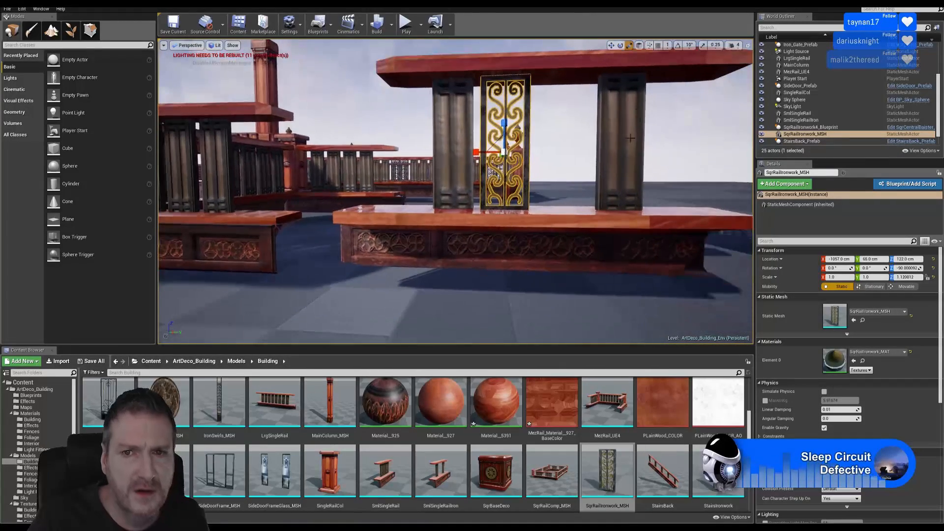
Step: Duplicate the ironwork panel and move the copy along Y to 94 cm, beside the original
left_click(658, 45)
left_click(677, 46)
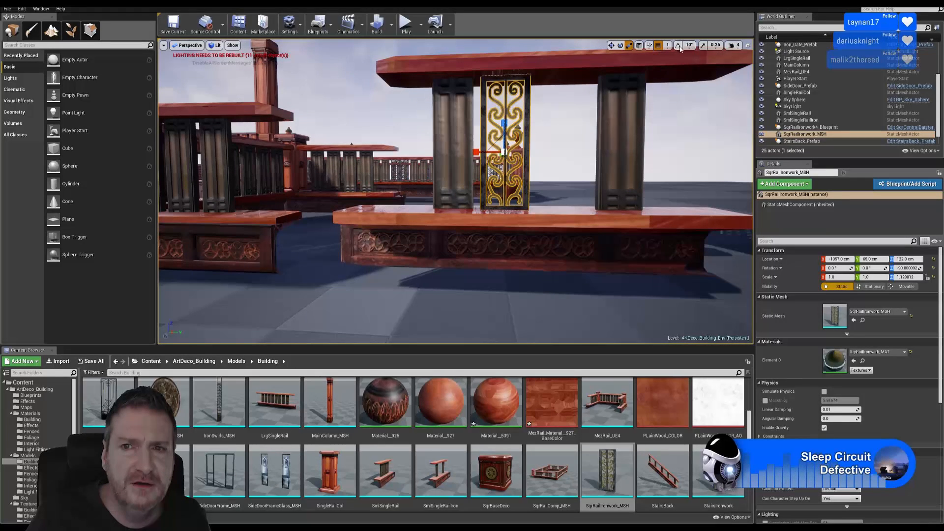
left_click(611, 45)
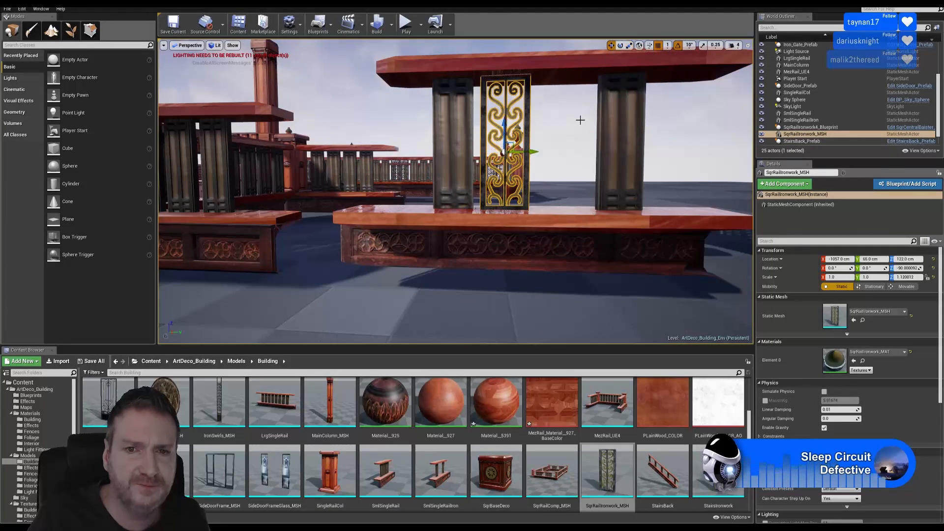
right_click(527, 134)
mouse_move(593, 269)
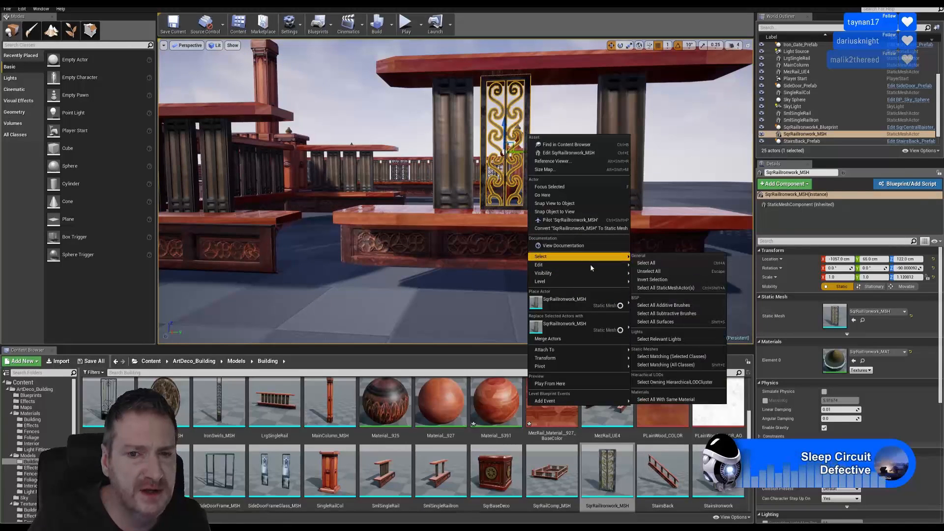
left_click(654, 301)
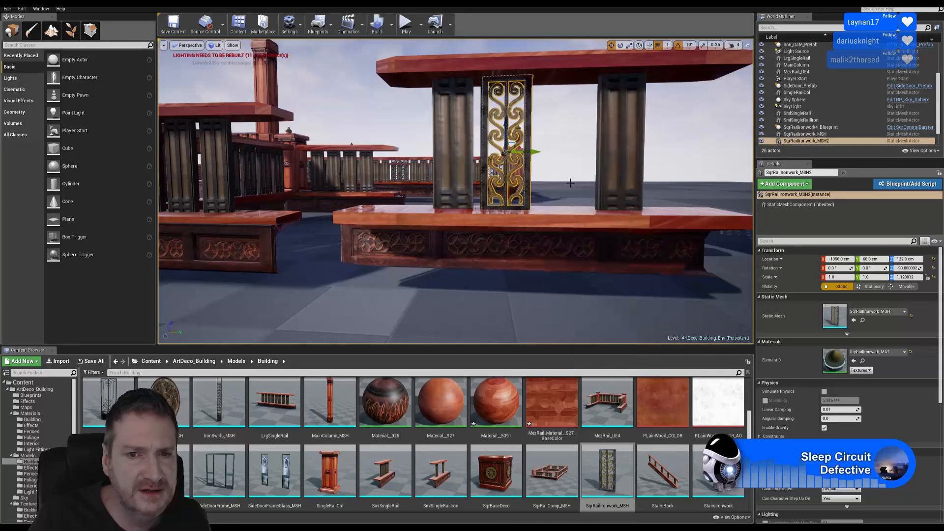
left_click_drag(532, 153, 580, 155)
right_click_drag(550, 201, 562, 210)
right_click_drag(610, 181, 614, 180)
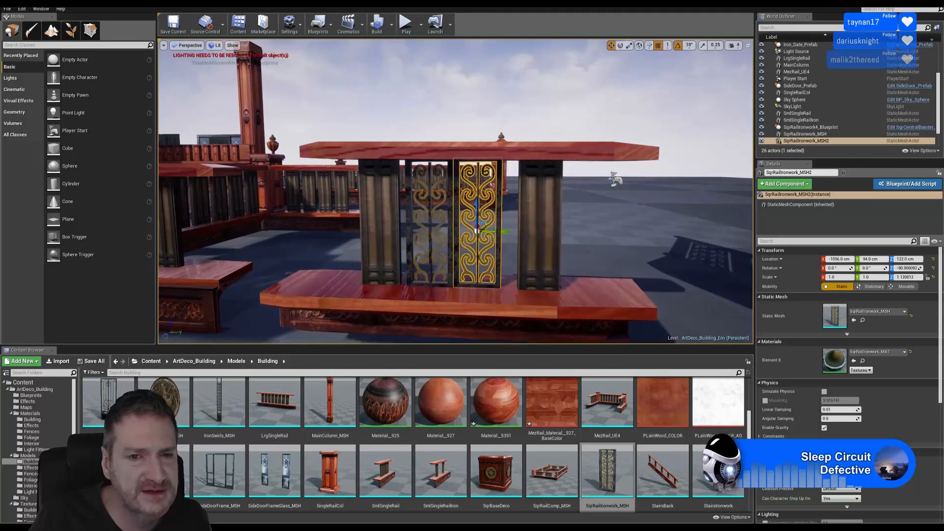
Step: Select both ironwork panels and shift them together 3 cm along Y to centre them between the balusters
left_click(449, 212, "ctrl")
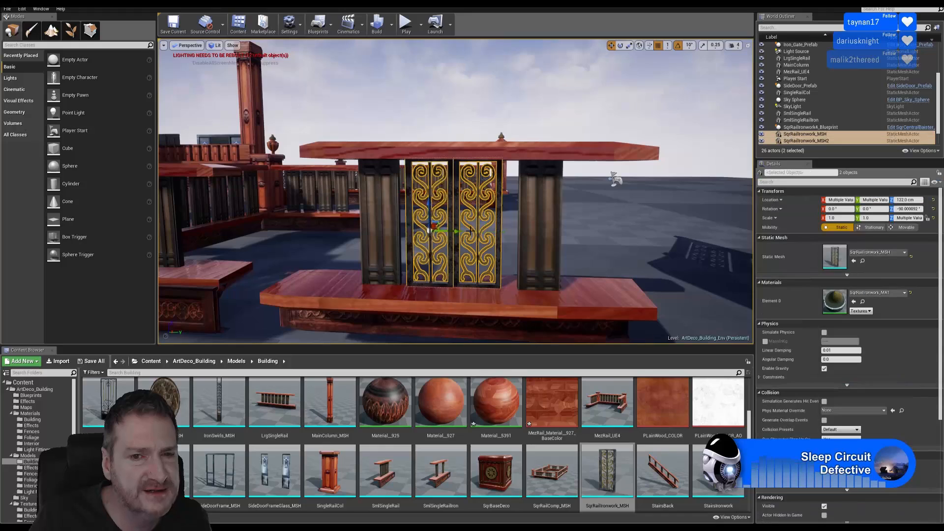
left_click_drag(451, 230, 456, 230)
right_click_drag(511, 251, 454, 249)
right_click_drag(671, 209, 611, 195)
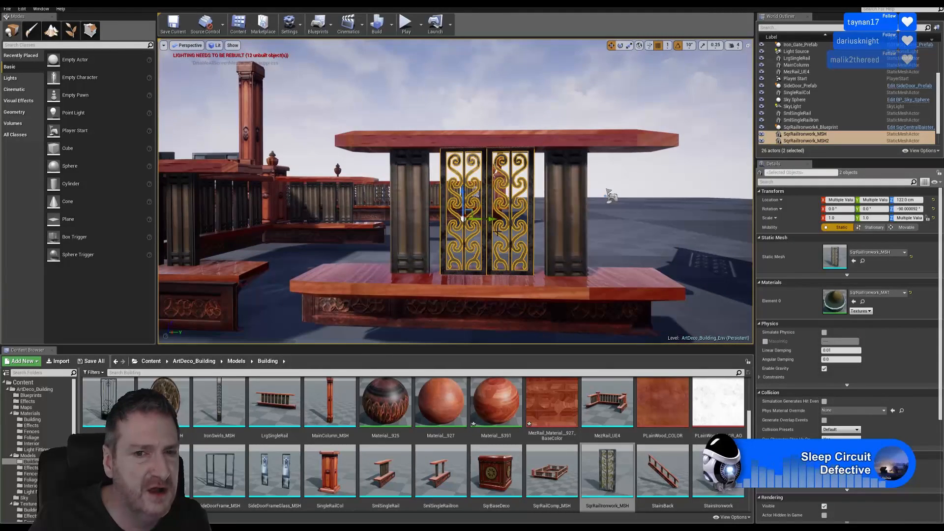
Step: In the top view, align the duplicated ironwork panel with the original by moving it to X -1057 cm
left_click(749, 47)
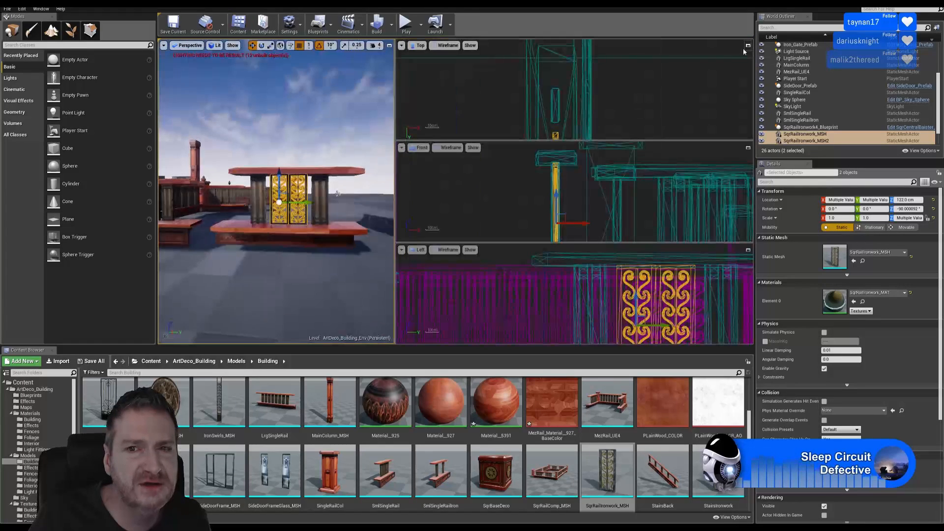
left_click(748, 47)
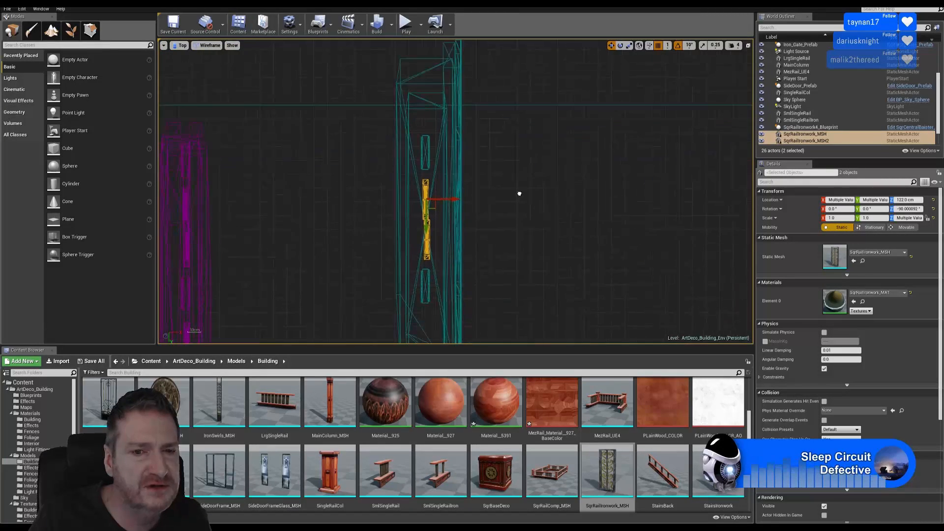
left_click(467, 217)
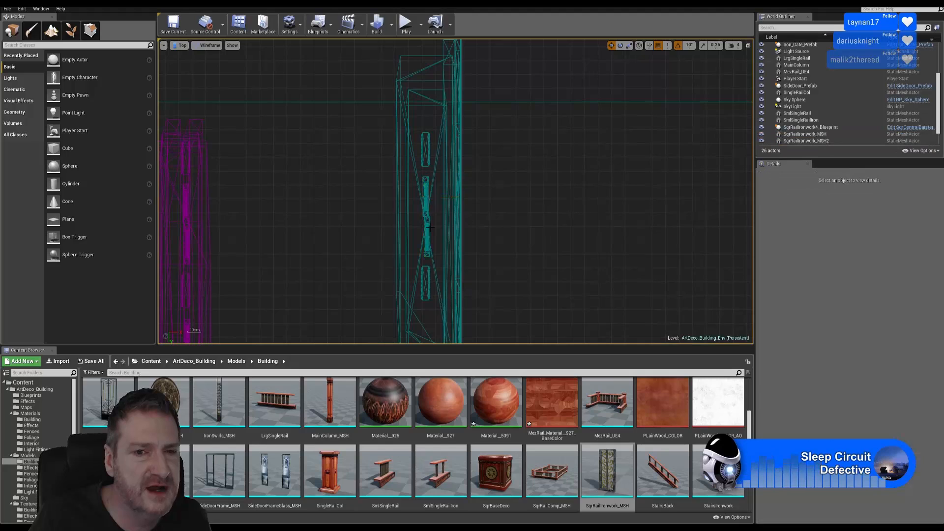
left_click(427, 228)
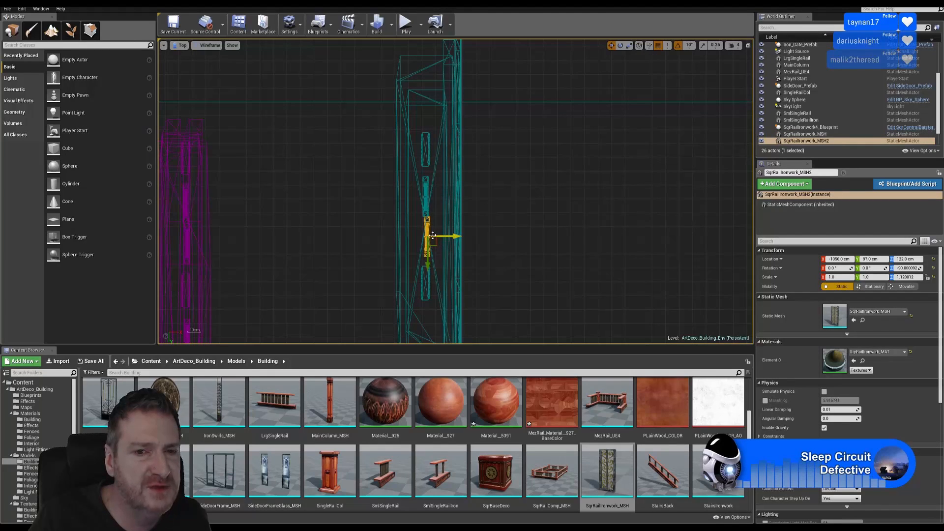
scroll(432, 236, "up", 2)
left_click_drag(441, 236, 440, 237)
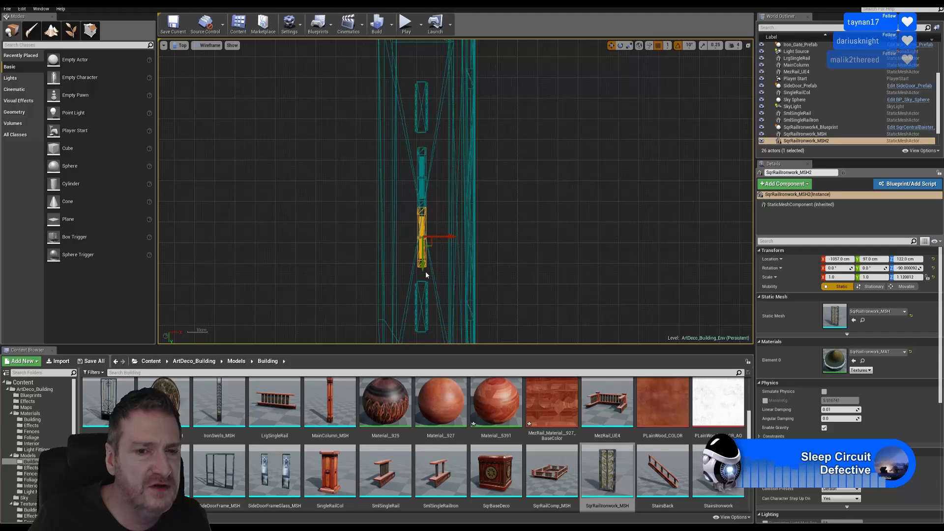
left_click(748, 45)
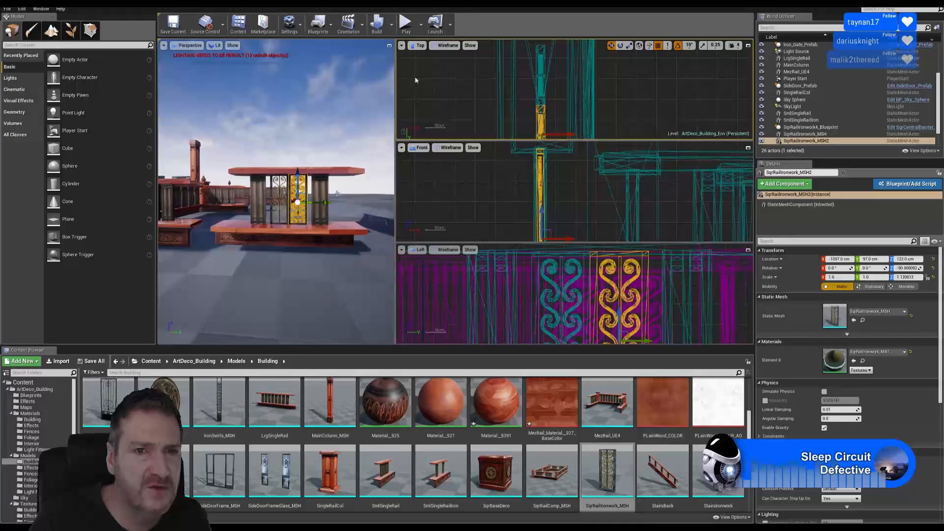
left_click(388, 45)
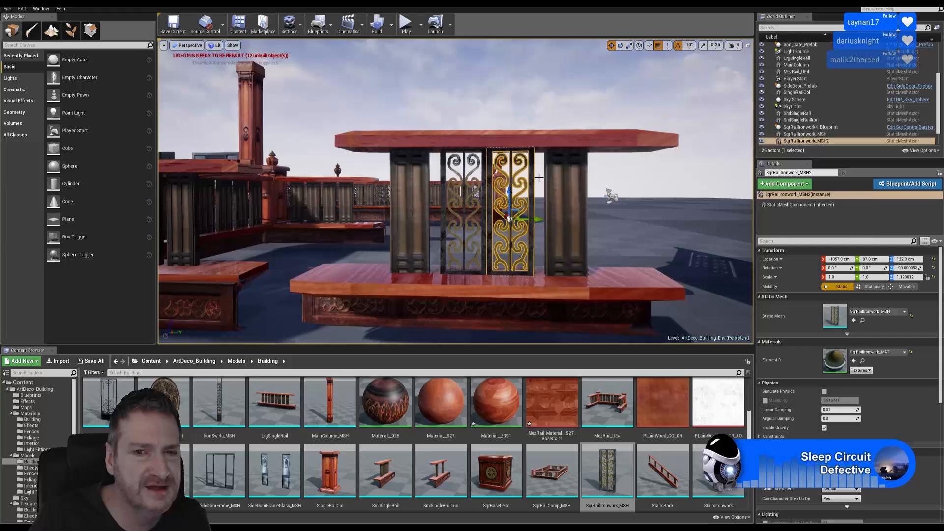
Step: Convert the railing and its two ironwork panels into a Blueprint named SqrRailIronwork_Prefab in the ArtDeco_Building Blueprints folder
mouse_move(515, 132)
left_mouse_down("alt")
mouse_move(474, 129)
mouse_move(515, 134)
left_mouse_up("alt")
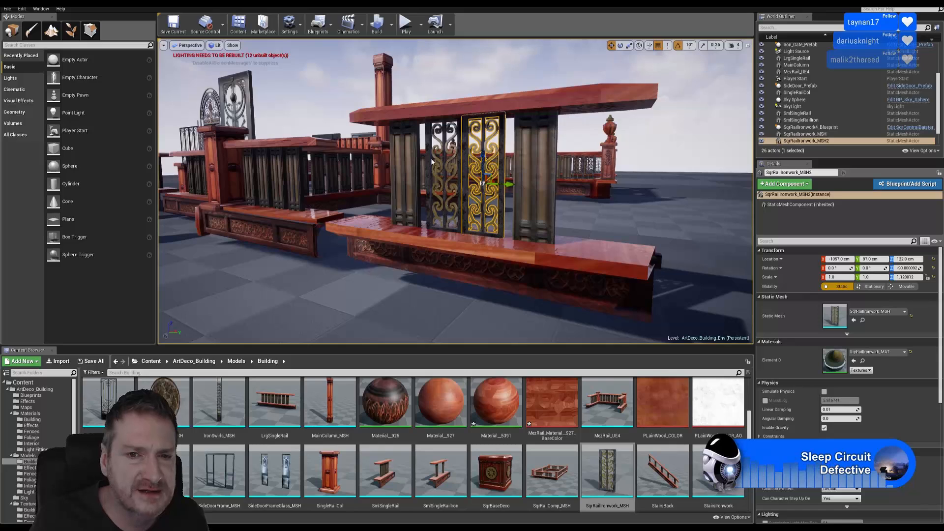
left_click(433, 157, "ctrl")
left_click(492, 246, "ctrl")
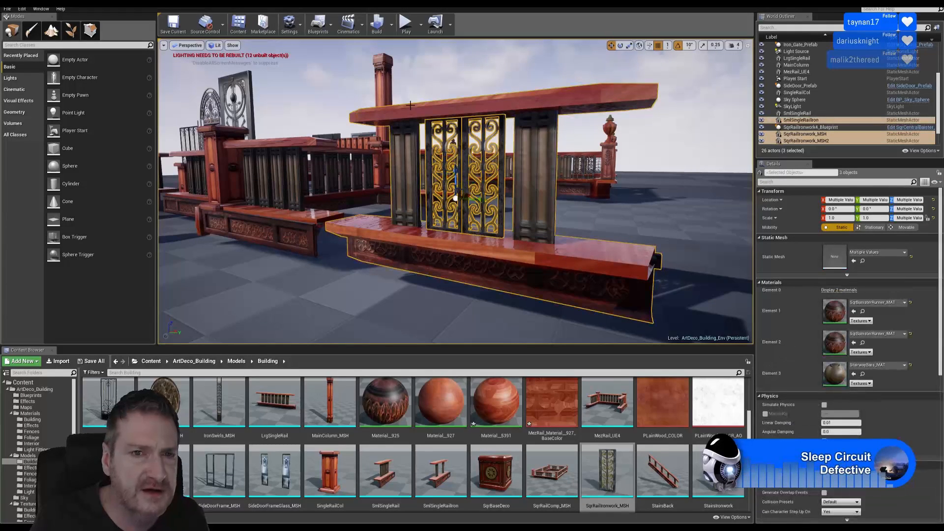
left_click(318, 25)
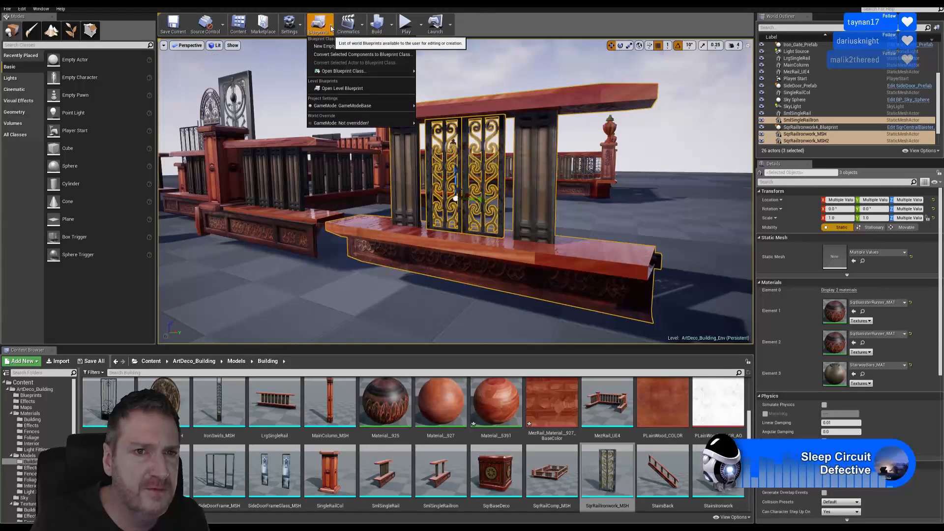
left_click(363, 54)
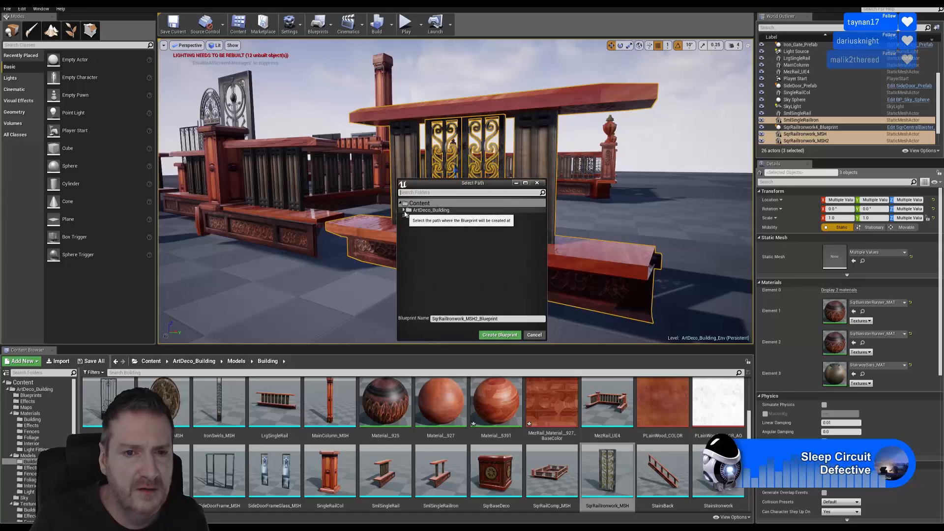
double_click(431, 210)
left_click(427, 216)
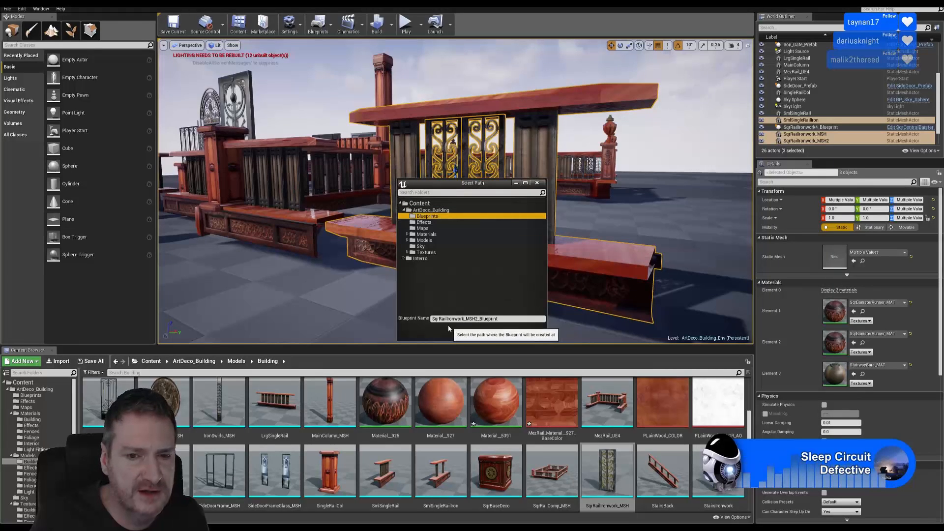
left_click(472, 318)
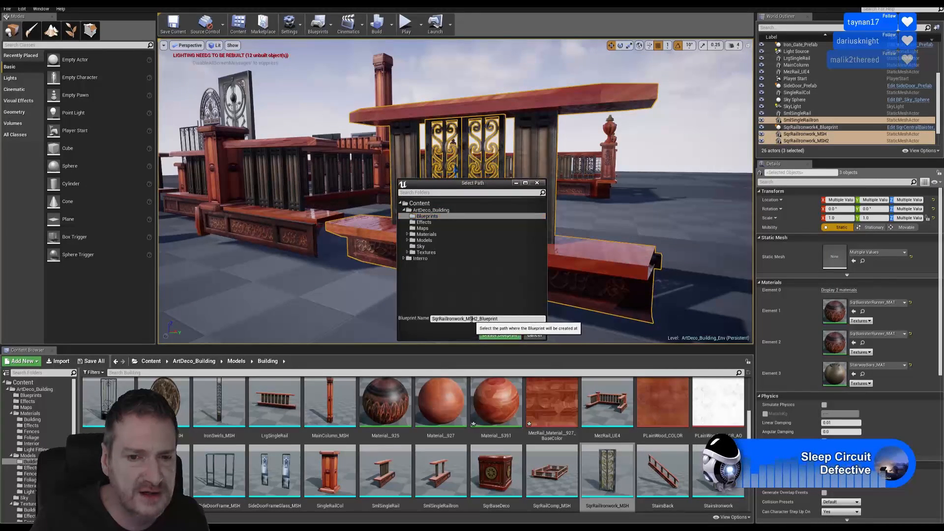
double_click(494, 319)
type("Prefab")
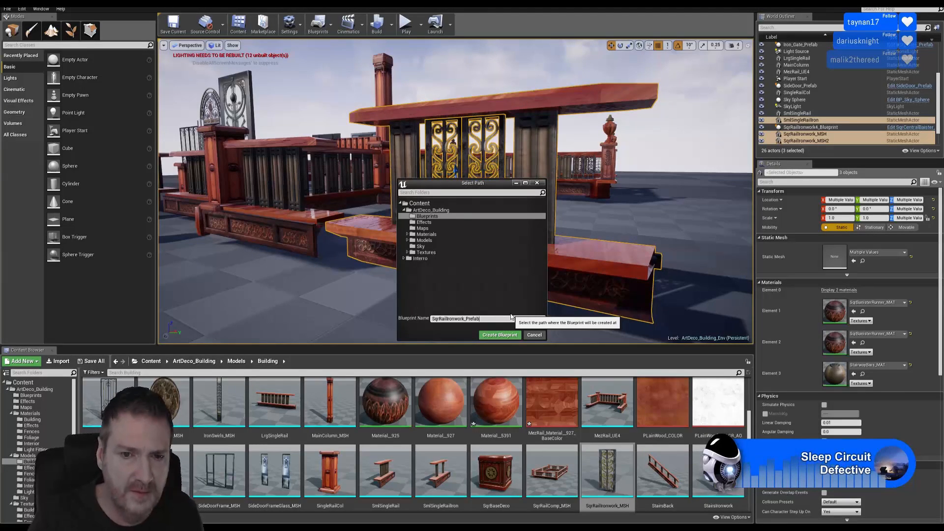
left_click(501, 335)
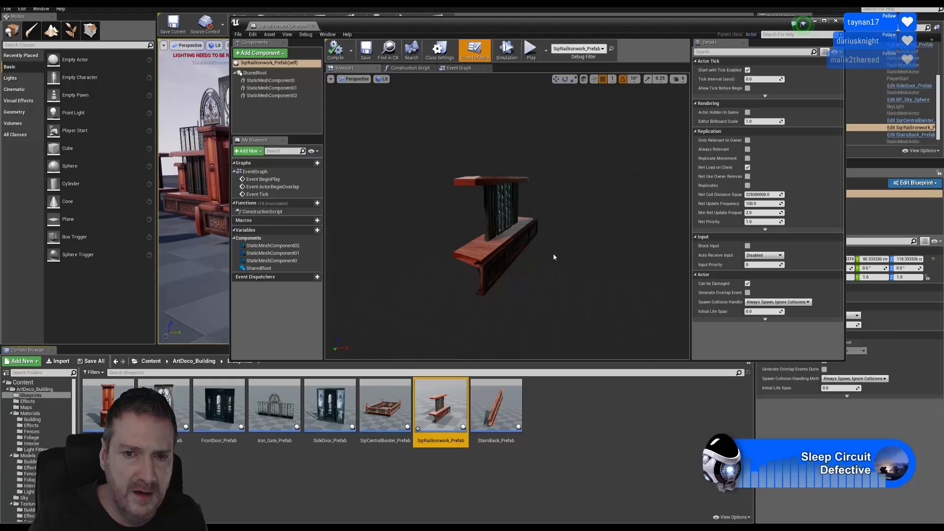
Step: Inspect the new ironwork railing prefab in the Blueprint editor, close it, and view the prefab among the other railings in the level
left_click_drag(553, 256, 655, 165)
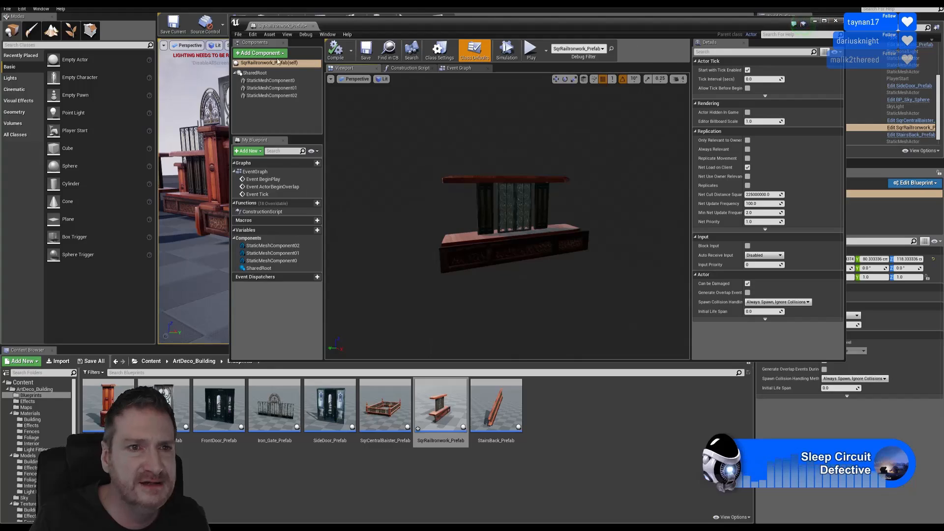
left_click(835, 21)
right_click_drag(375, 265, 381, 243)
key("s")
key("s")
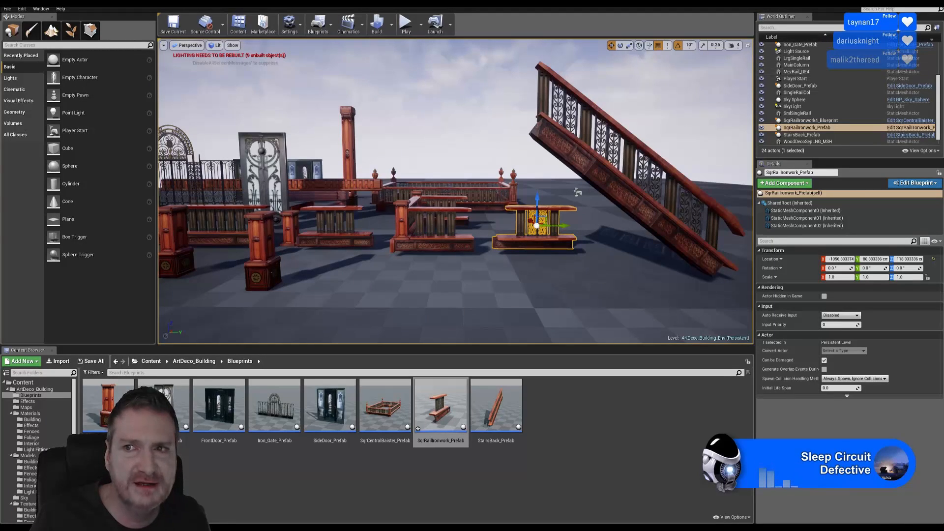
Step: Switch to 3ds Max and clone the long single railing behind the mezzanine rails, placing the copy along Y in empty space
left_click(906, 5)
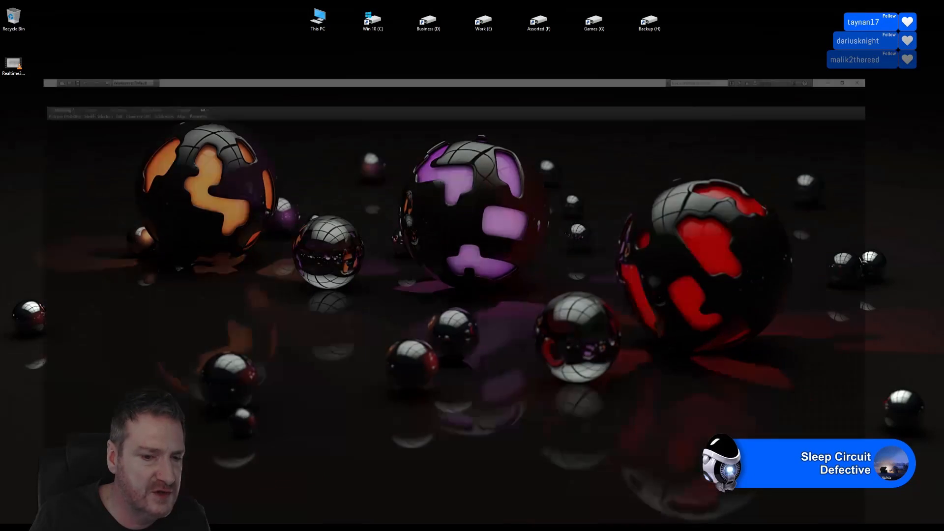
key("alt+Tab")
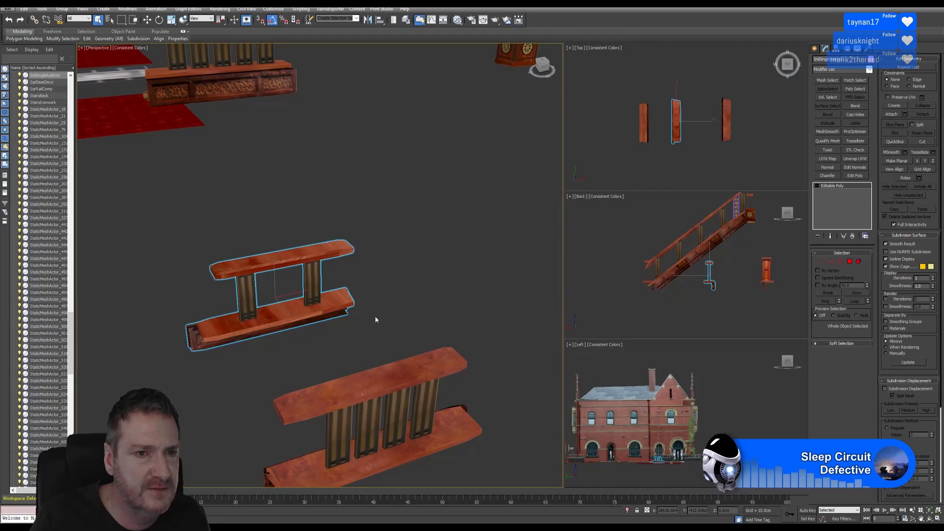
left_click(927, 518)
left_click_drag(301, 280, 317, 212)
left_click_drag(379, 232, 170, 321)
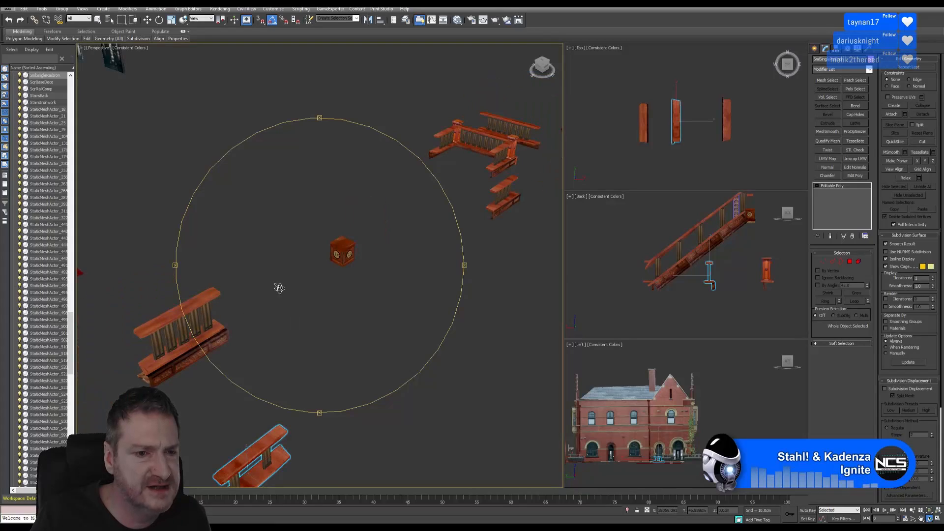
left_click_drag(321, 262, 319, 279)
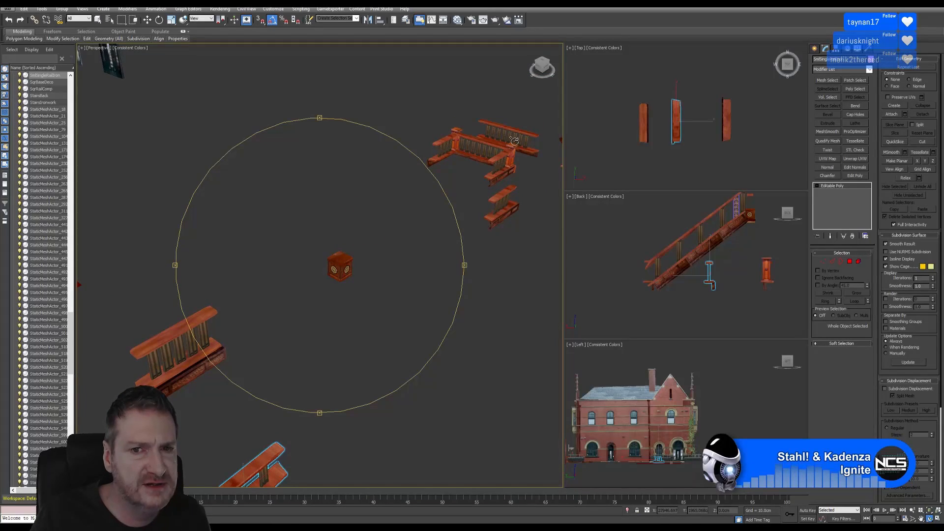
left_click(147, 22)
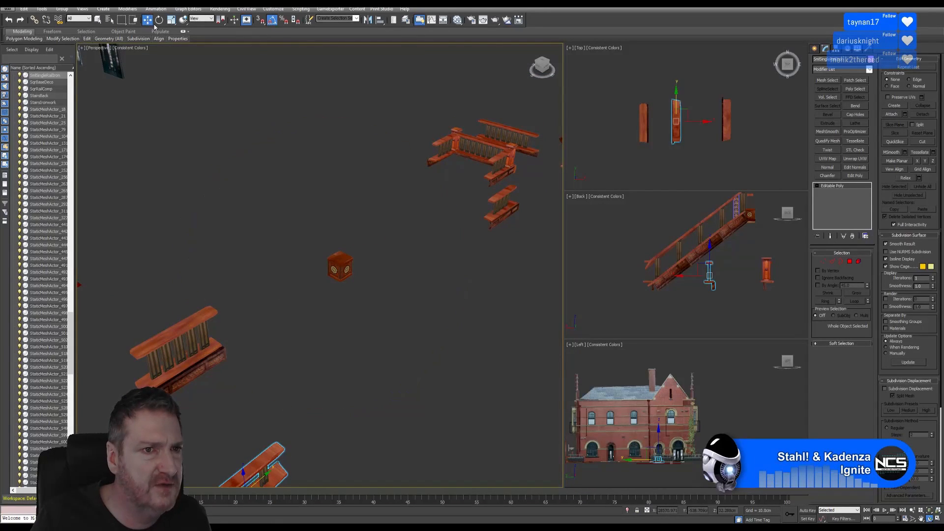
left_click(506, 126)
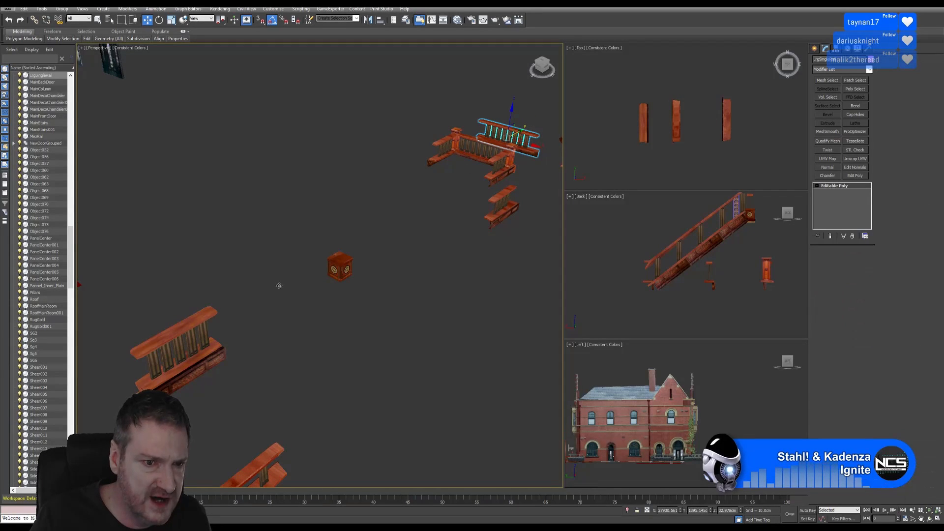
key("ctrl+v")
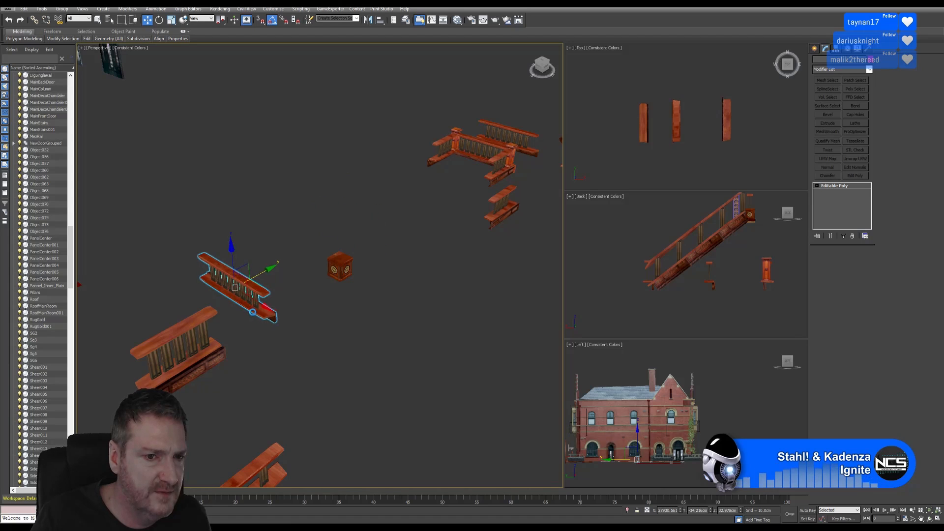
left_click(473, 293)
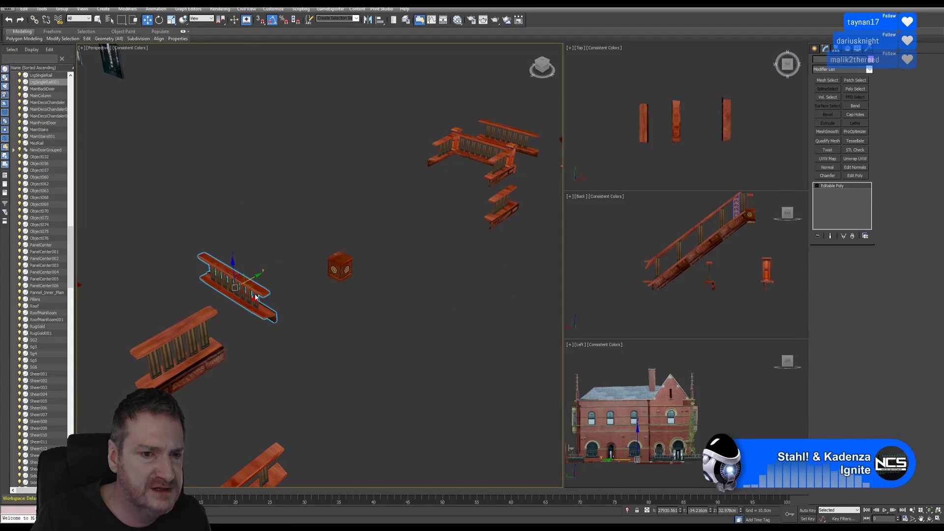
Step: Rotate the cloned long railing -90 degrees about Z and place it beside the row of shorter railings in the top view
key("e")
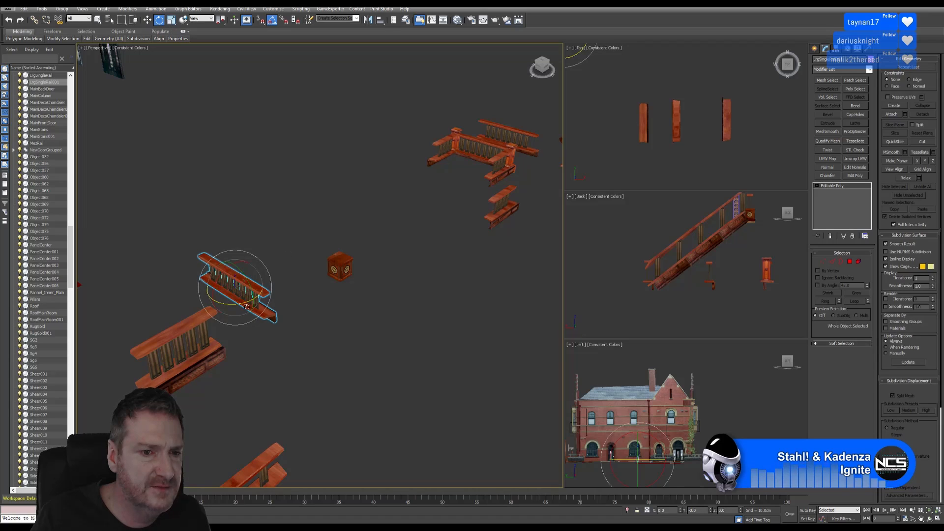
mouse_move(243, 304)
left_mouse_down()
mouse_move(207, 312)
mouse_move(240, 303)
left_mouse_up()
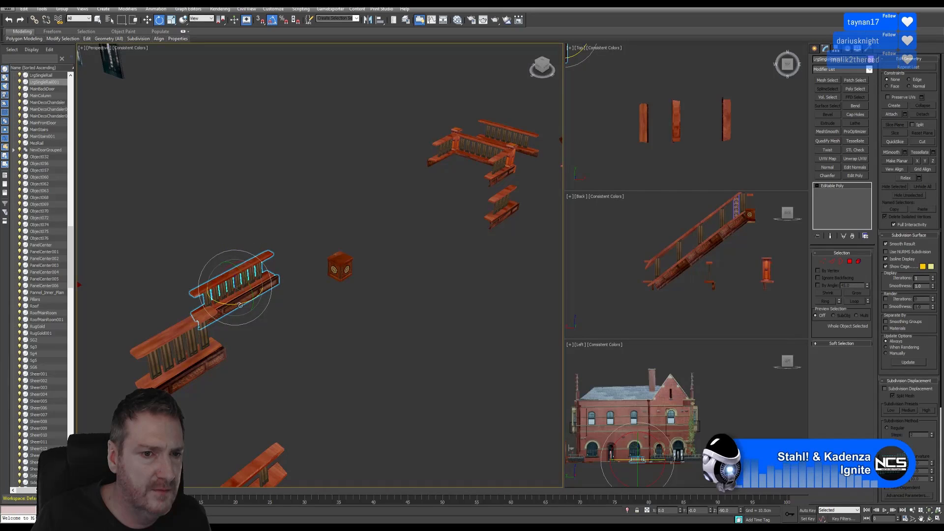
left_click(147, 20)
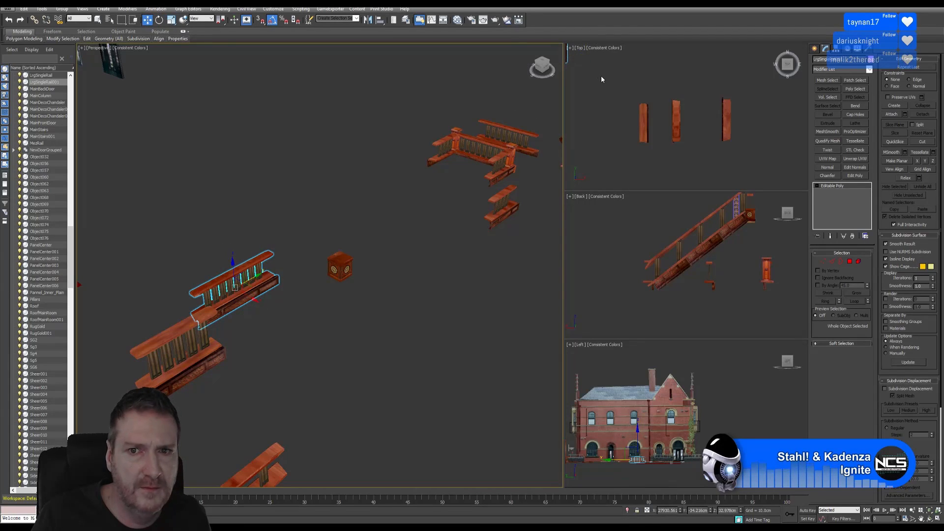
scroll(629, 118, "down", 3)
middle_click_drag(629, 112, 648, 114)
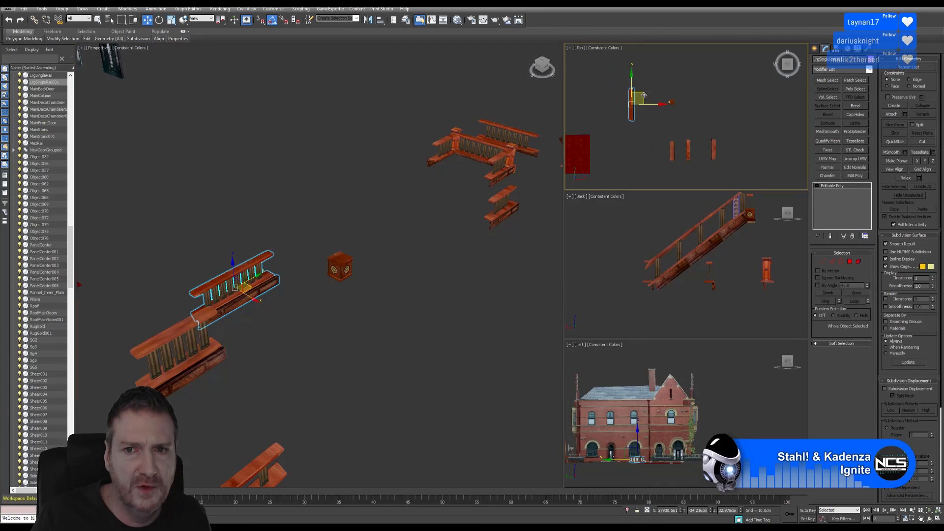
left_click_drag(642, 94, 668, 139)
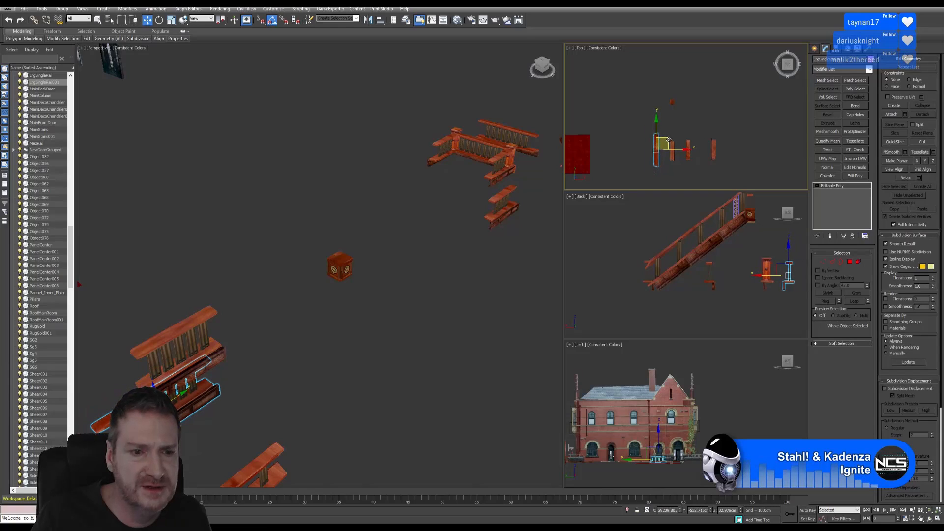
Step: Select the two small single railings and move them together along Y, away from the cloned long railing
middle_click_drag(319, 341, 311, 306)
scroll(321, 227, "down", 3)
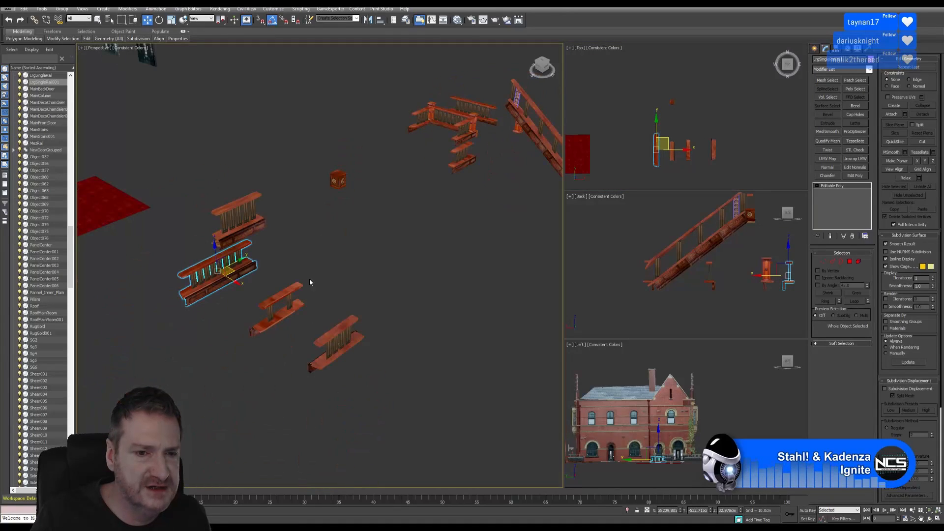
left_click_drag(268, 284, 359, 384)
left_click_drag(327, 318, 377, 286)
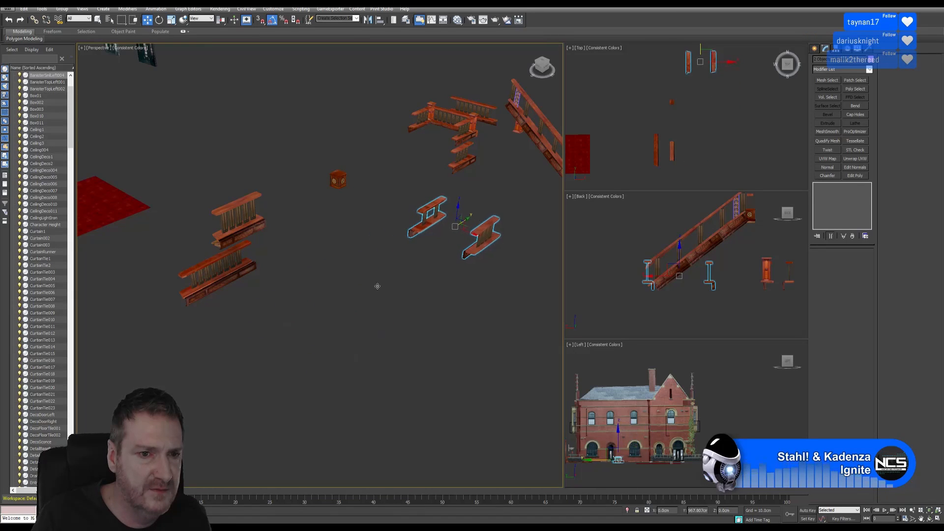
left_click(305, 300)
Step: Raise the cloned long railing along Z so it stands higher than the shorter railing beside it
middle_click_drag(253, 277, 301, 273)
left_click(265, 264)
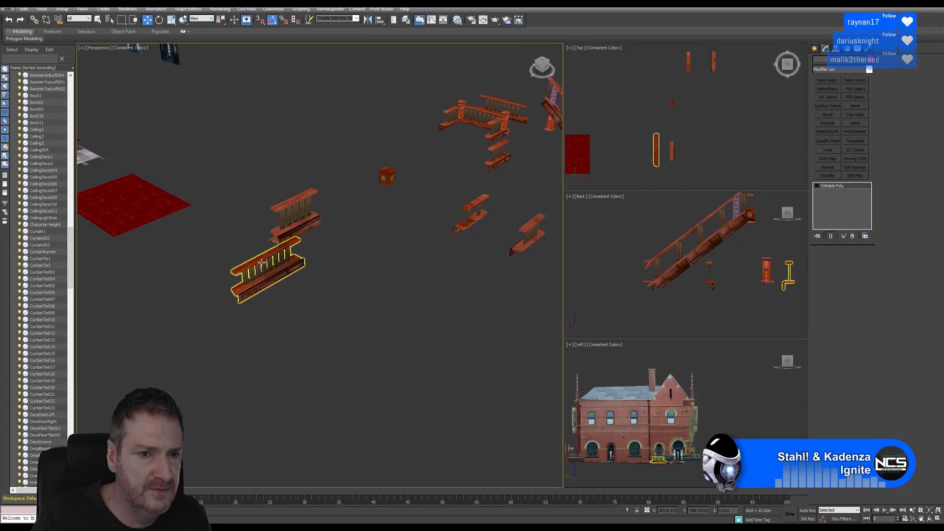
left_click_drag(268, 246, 303, 162)
middle_click_drag(295, 252, 310, 308)
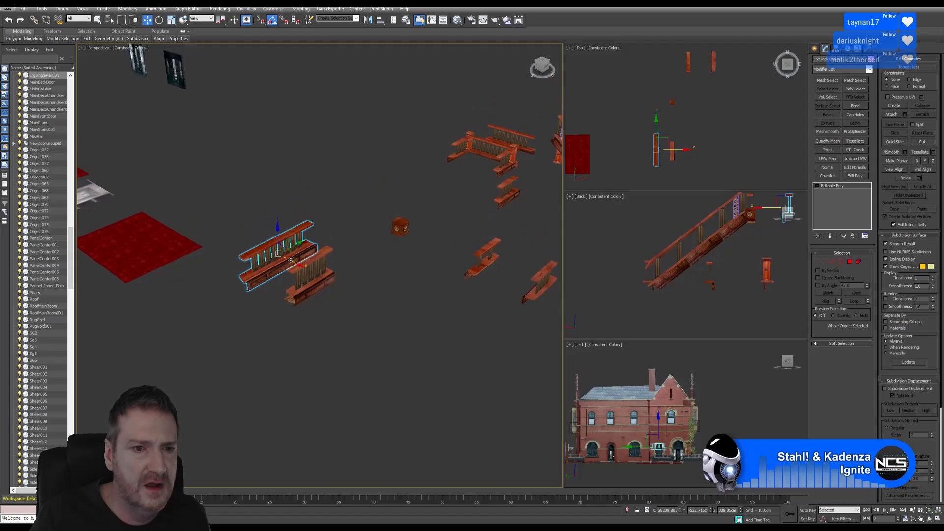
Step: Examine the cloned long railing against the shorter railing beside it from several angles
scroll(289, 260, "up", 6)
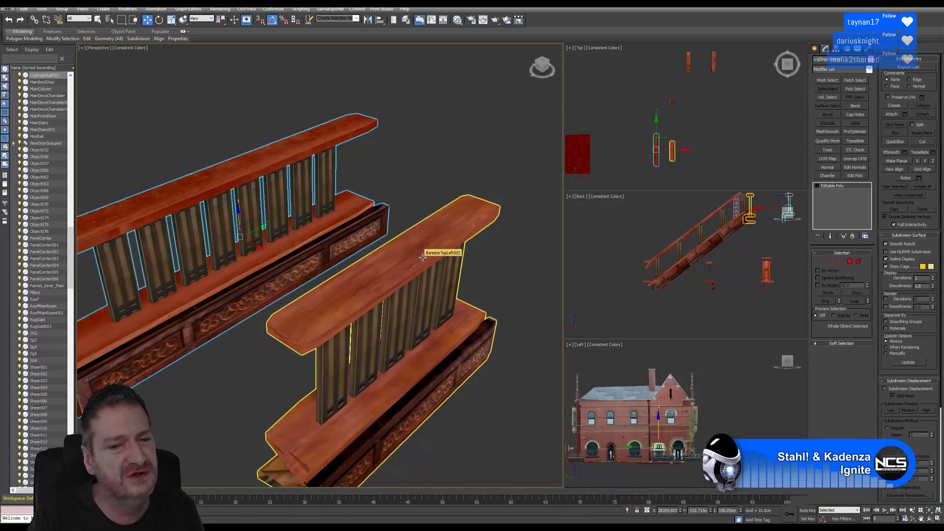
middle_click_drag(394, 244, 282, 265, "alt")
scroll(281, 270, "down", 3)
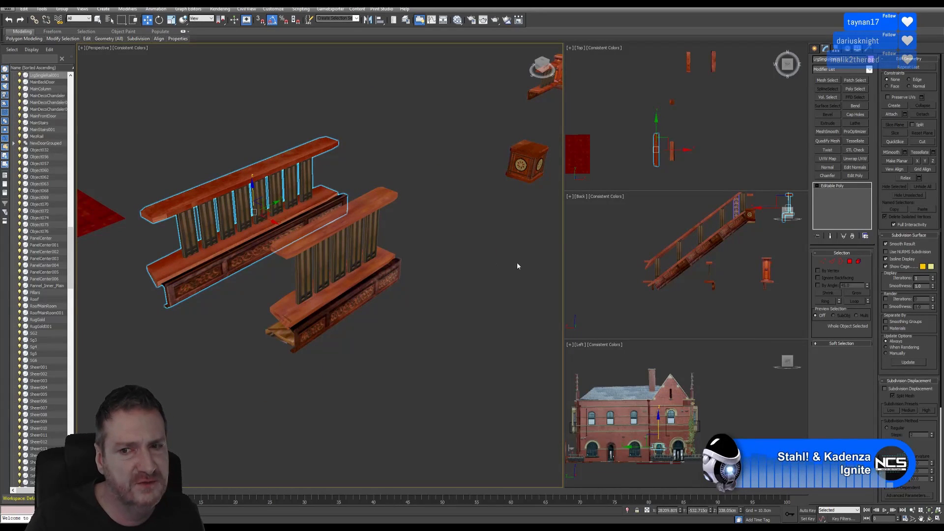
middle_click_drag(419, 247, 447, 249)
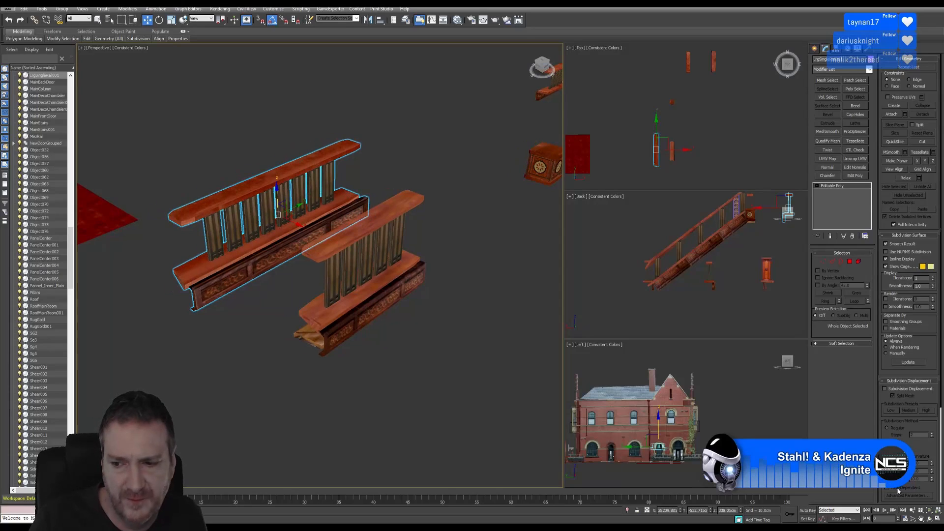
left_click(928, 518)
left_click_drag(383, 284, 330, 271)
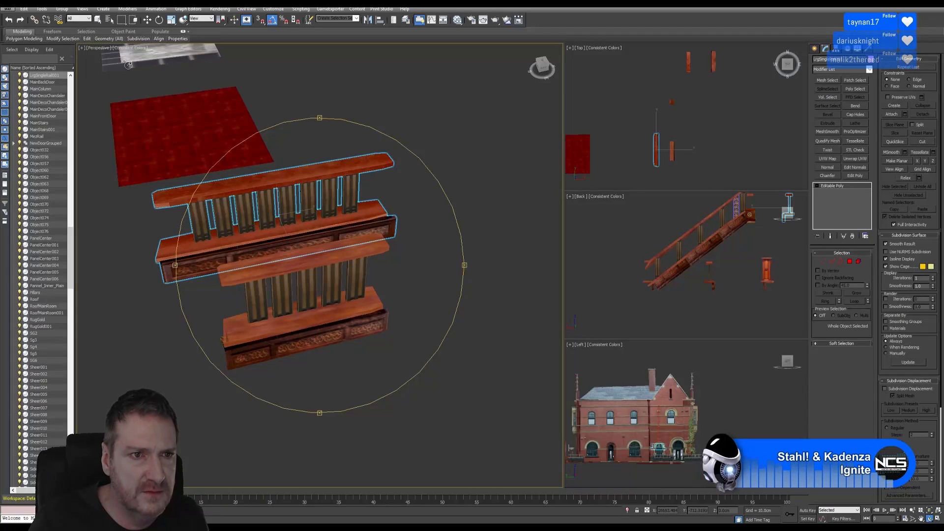
key("q")
left_click(439, 208)
left_click(367, 166)
left_click(363, 172)
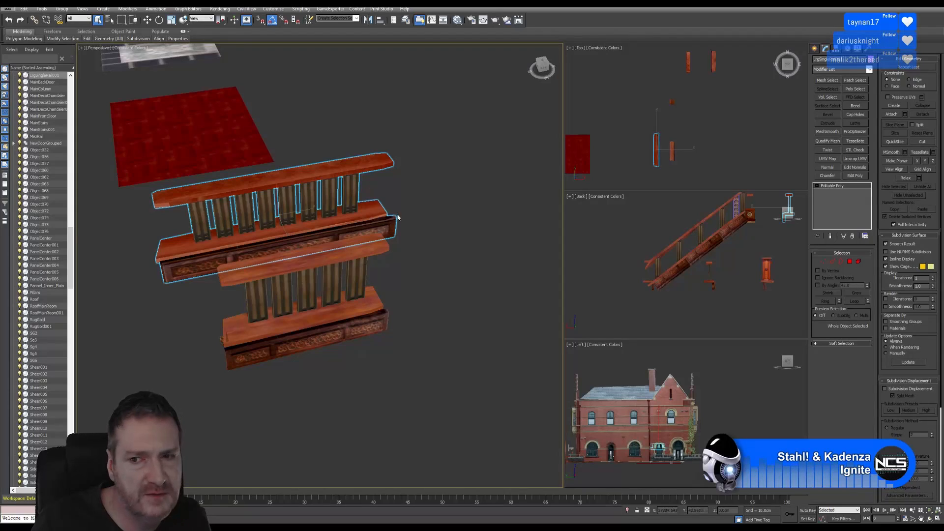
Step: Detach the handrail, ledge and panelled base elements of the cloned long railing into a separate object, leaving the balusters behind
left_click(858, 261)
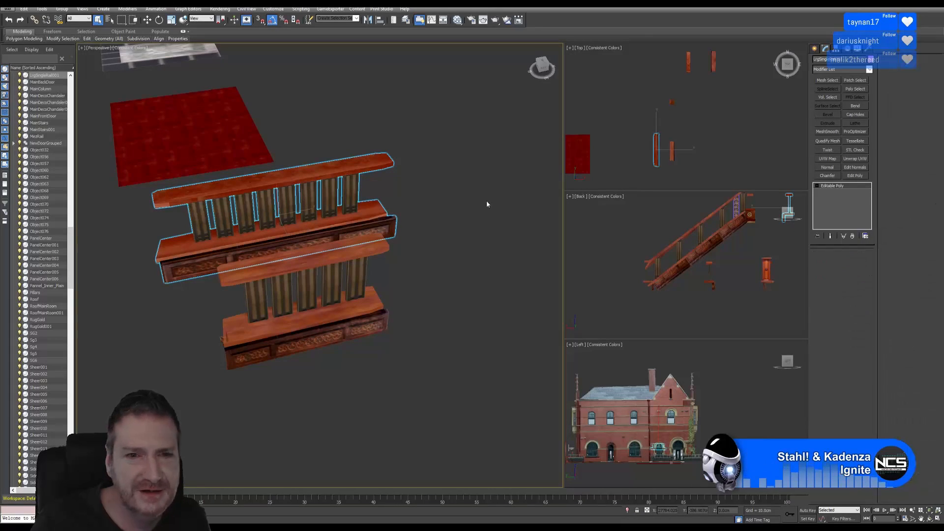
left_click(370, 166)
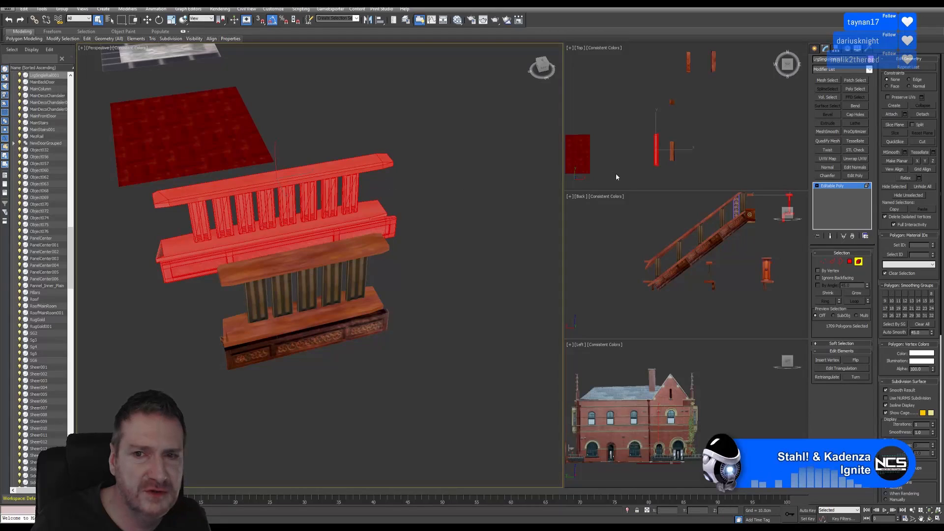
middle_click_drag(696, 220, 642, 237)
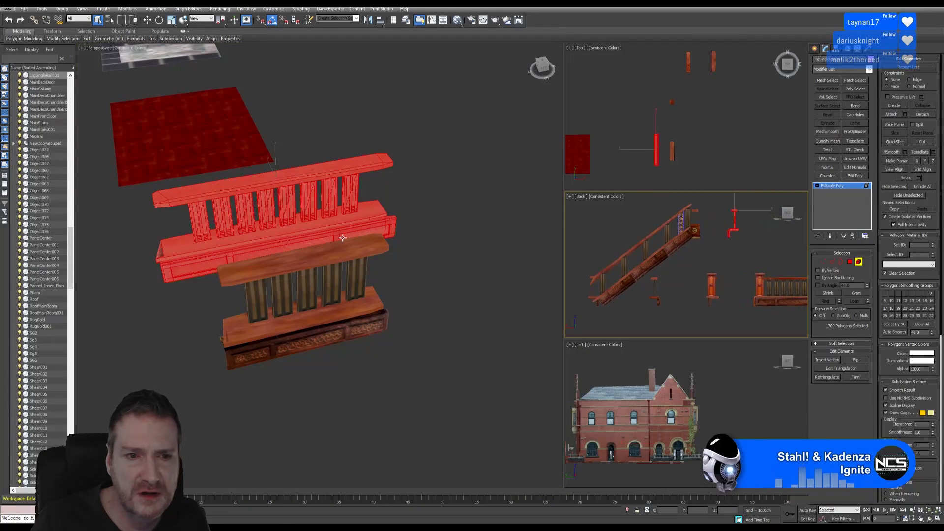
left_click(217, 191)
left_click(191, 248, "ctrl")
left_click(190, 269, "ctrl")
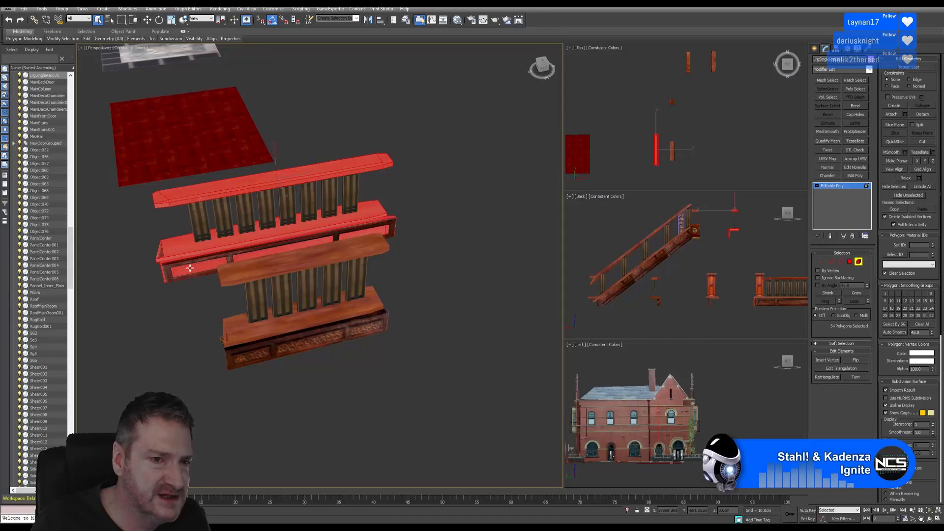
left_click(171, 269, "ctrl")
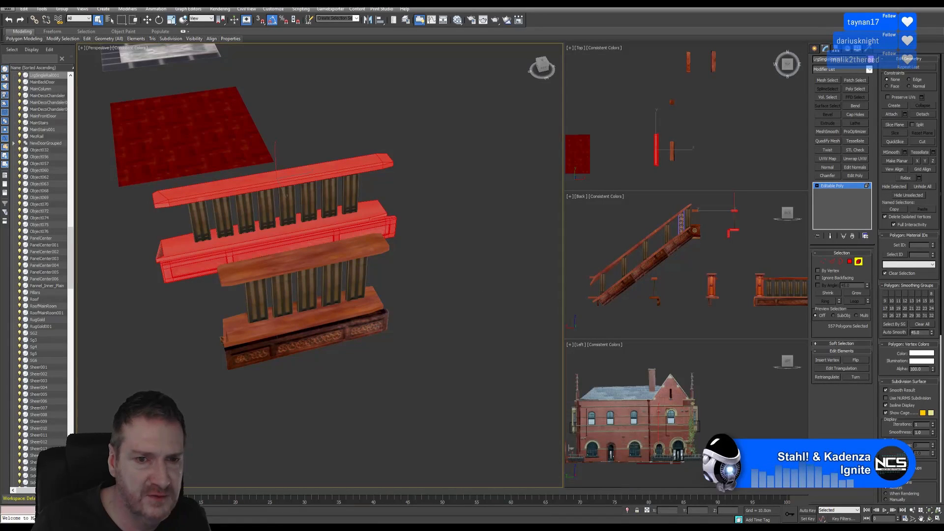
left_click(928, 517)
left_click_drag(294, 343, 261, 301)
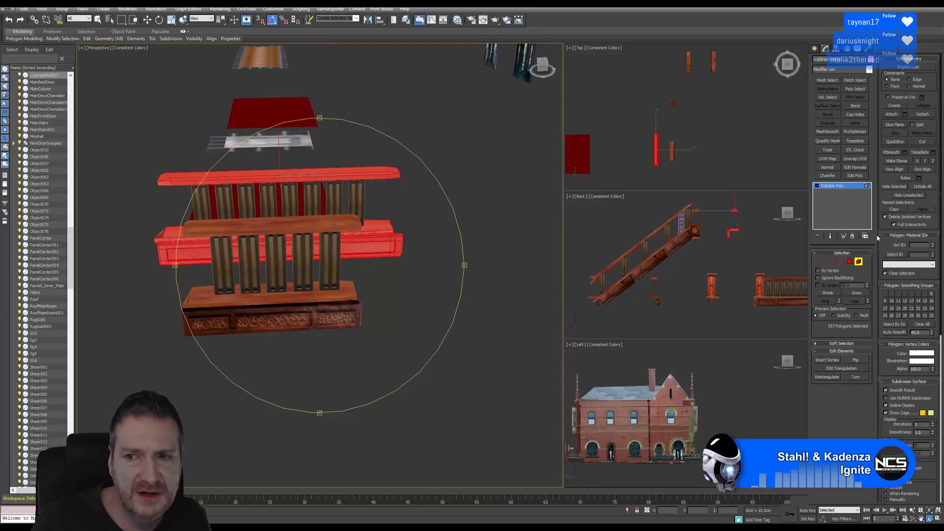
left_click(922, 114)
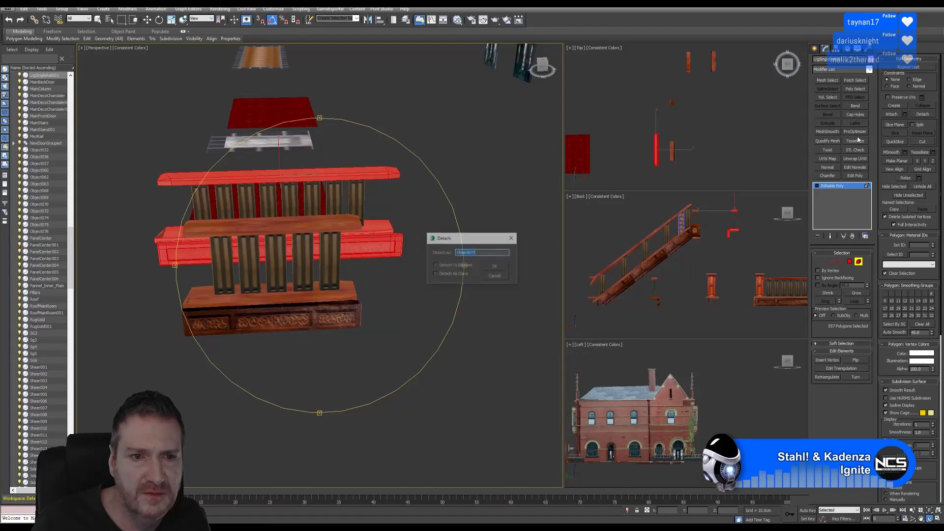
left_click(495, 268)
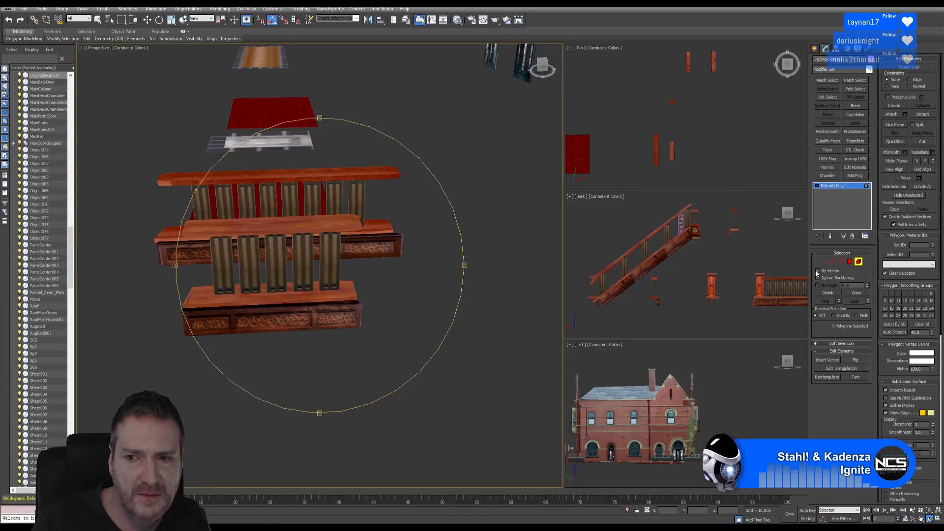
key("5")
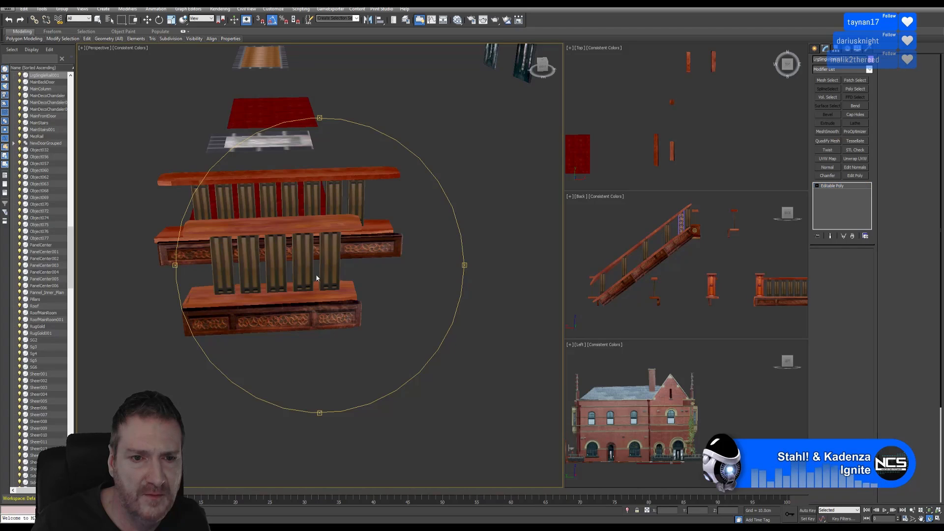
Step: Scale the detached handrail and base down along Y to roughly the length of the shorter railing beside them
right_click(310, 274)
left_click(310, 274)
left_click(350, 268)
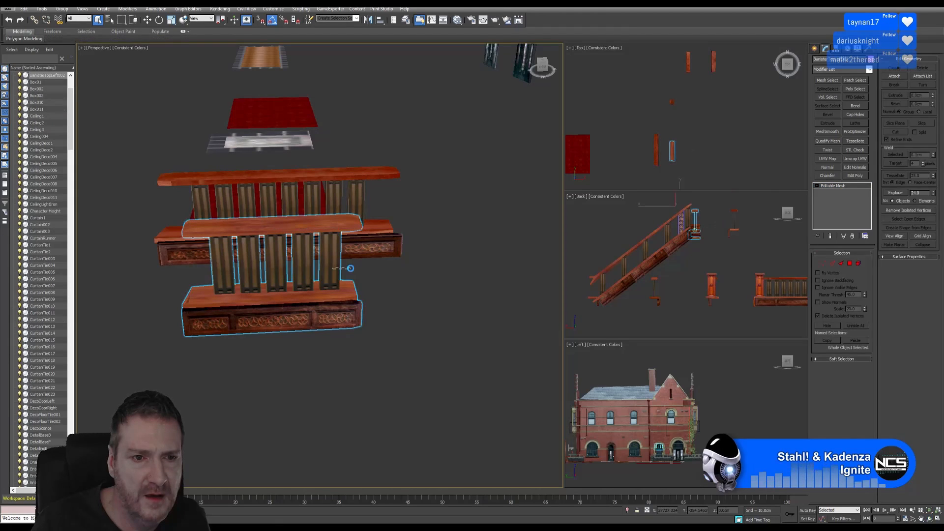
left_click(417, 276)
middle_click_drag(397, 245, 410, 255)
left_click(411, 255)
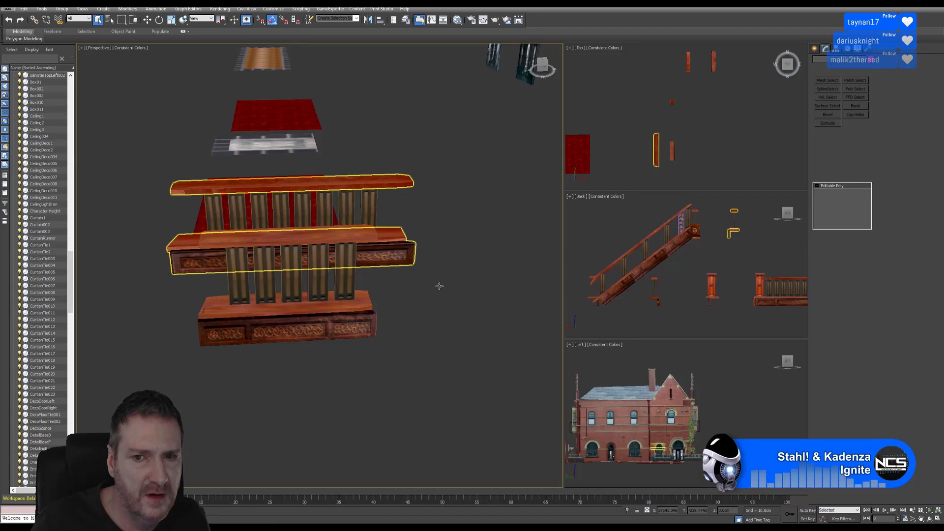
middle_click(713, 147)
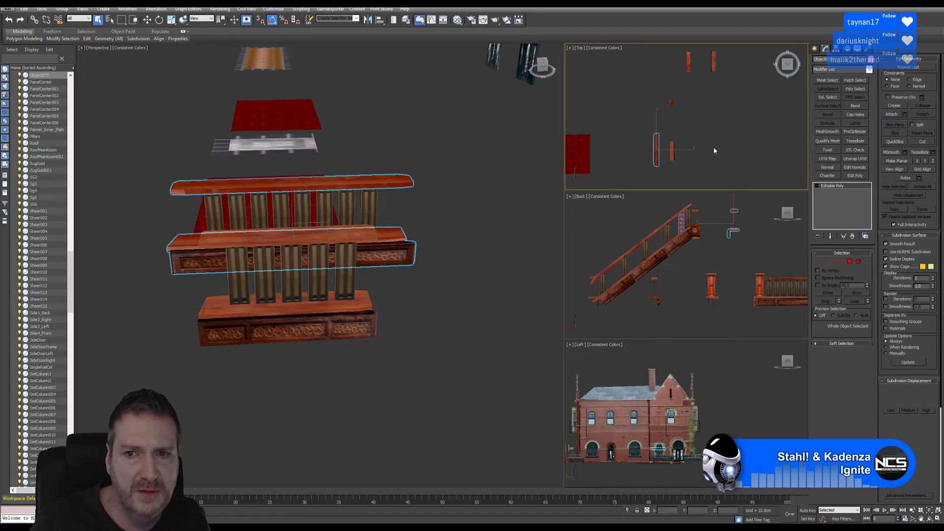
left_click(937, 519)
scroll(363, 221, "up", 6)
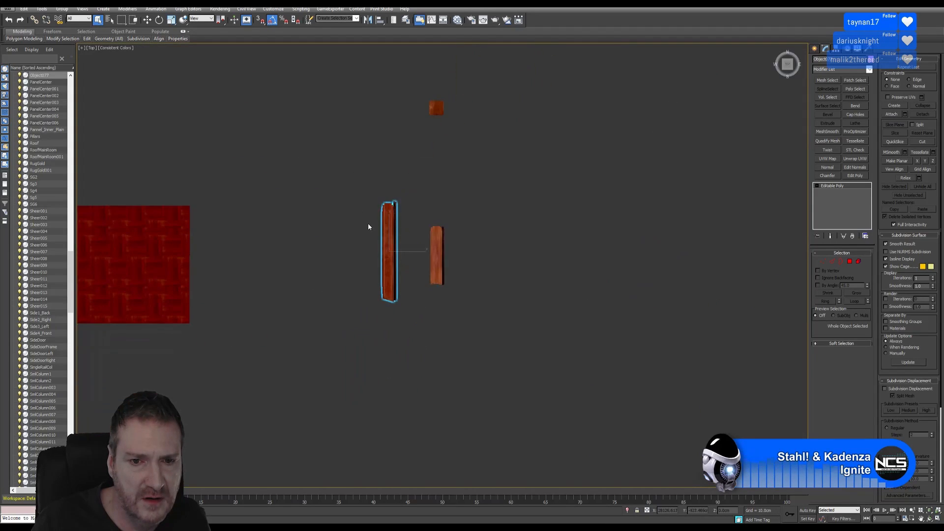
key("r")
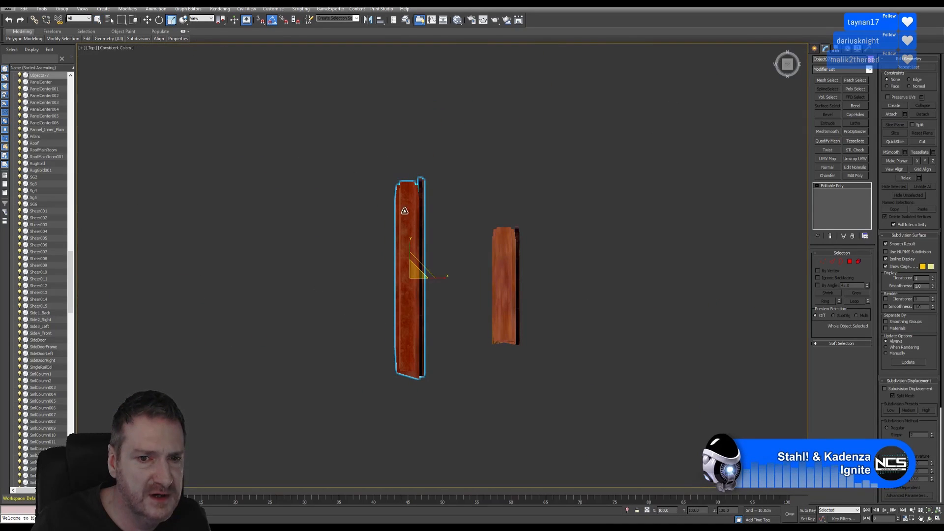
left_click_drag(410, 244, 409, 257)
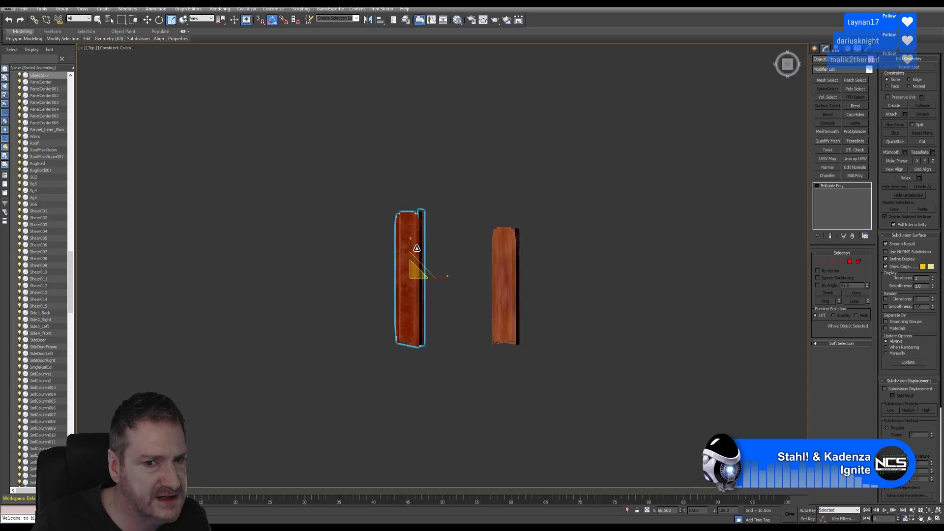
left_click_drag(410, 249, 411, 252)
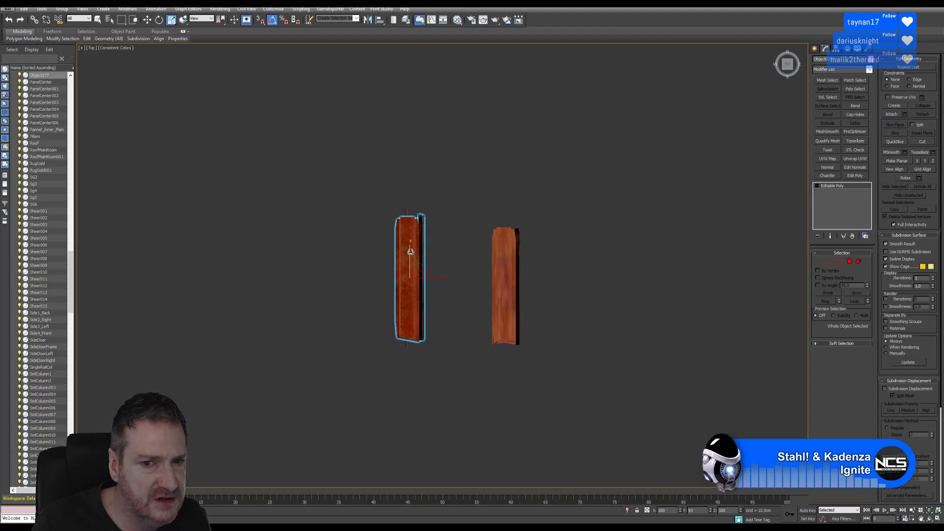
Step: Move the shortened handrail and base slightly along Y to line up with the shorter railing
left_click(148, 20)
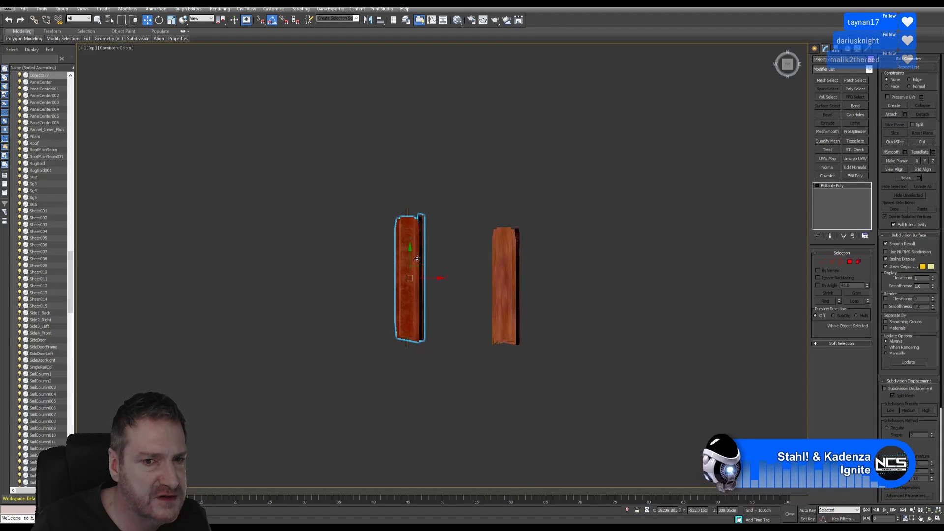
left_click_drag(409, 259, 409, 263)
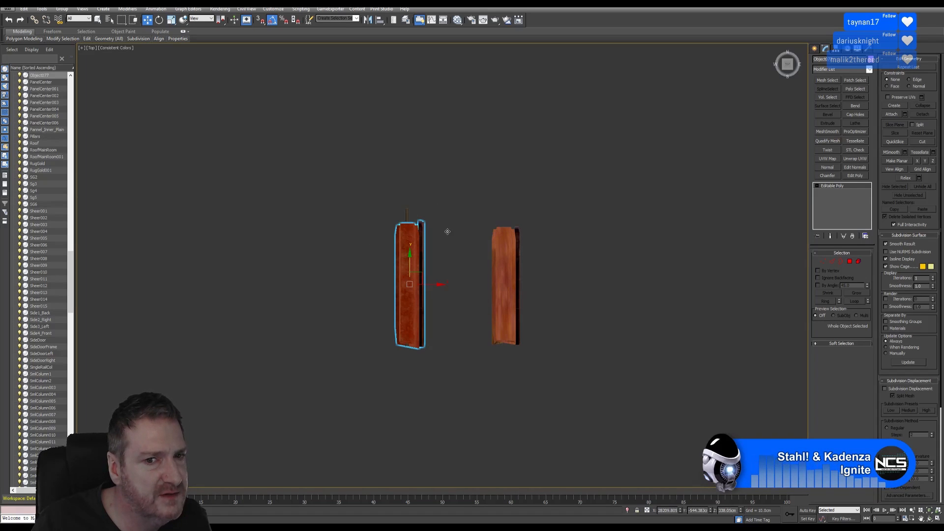
left_click(937, 519)
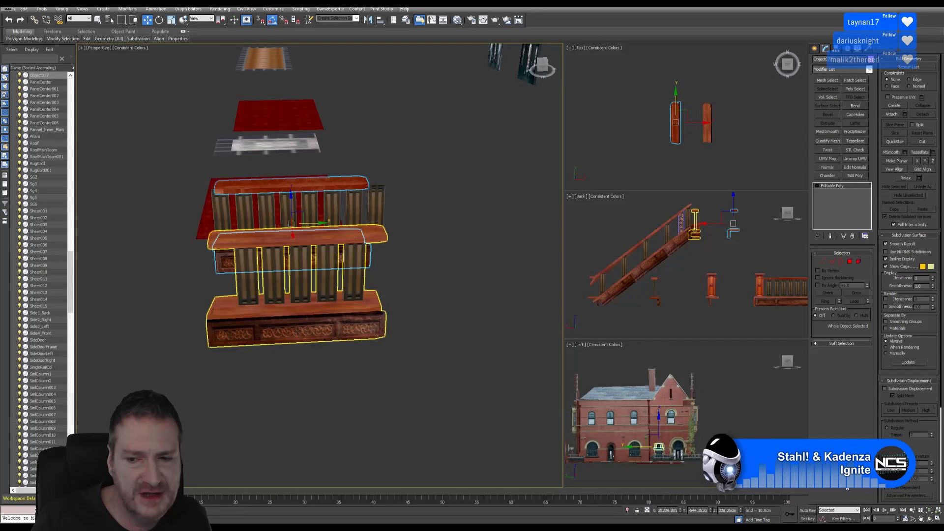
Step: Select the balusters remaining from the cloned long railing
left_click(929, 518)
left_click_drag(311, 289, 361, 279)
left_click_drag(348, 246, 330, 218)
left_click(98, 19)
left_click(378, 216)
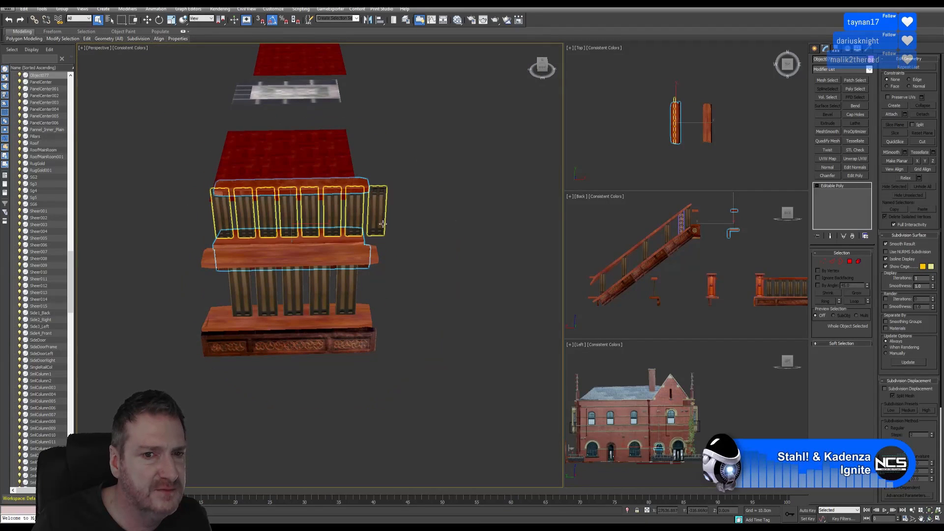
left_click(389, 223)
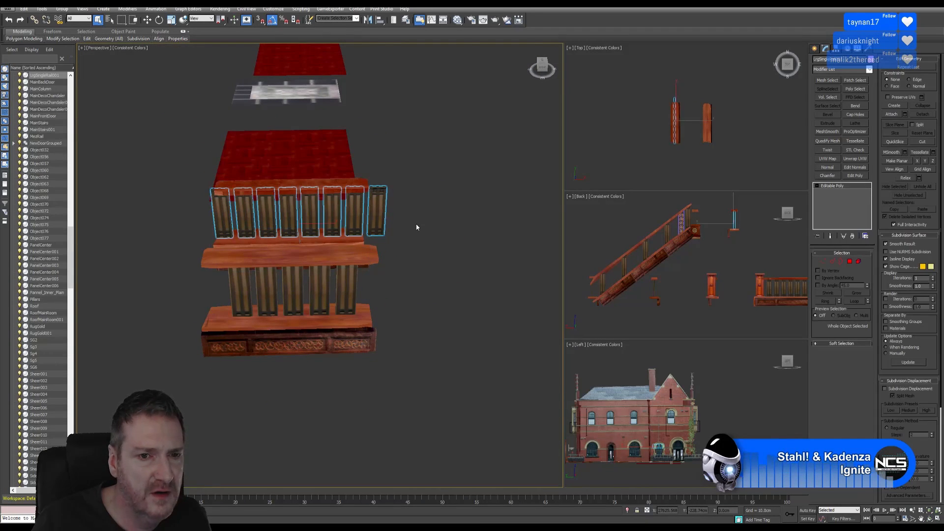
left_click(147, 20)
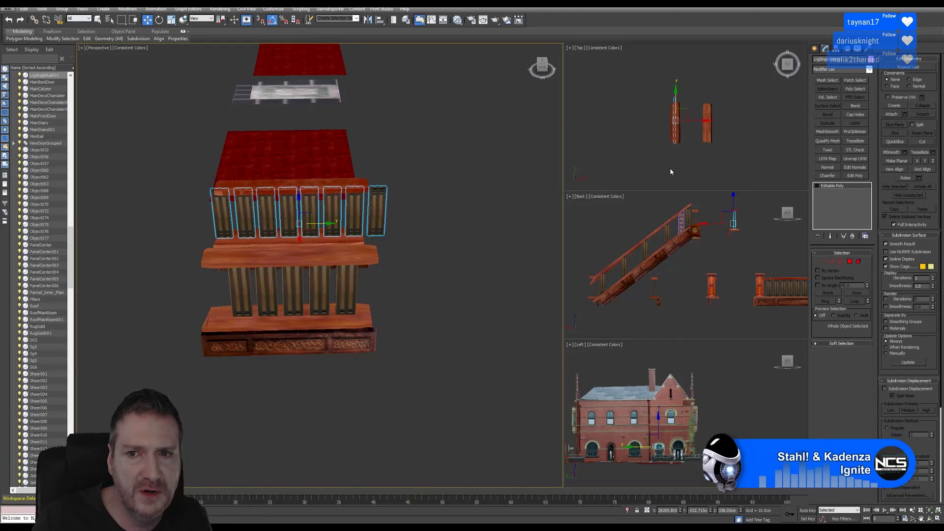
Step: Select both railings, including the loose balusters, and isolate them from the rest of the scene
left_click_drag(647, 86, 736, 161)
left_click(42, 9)
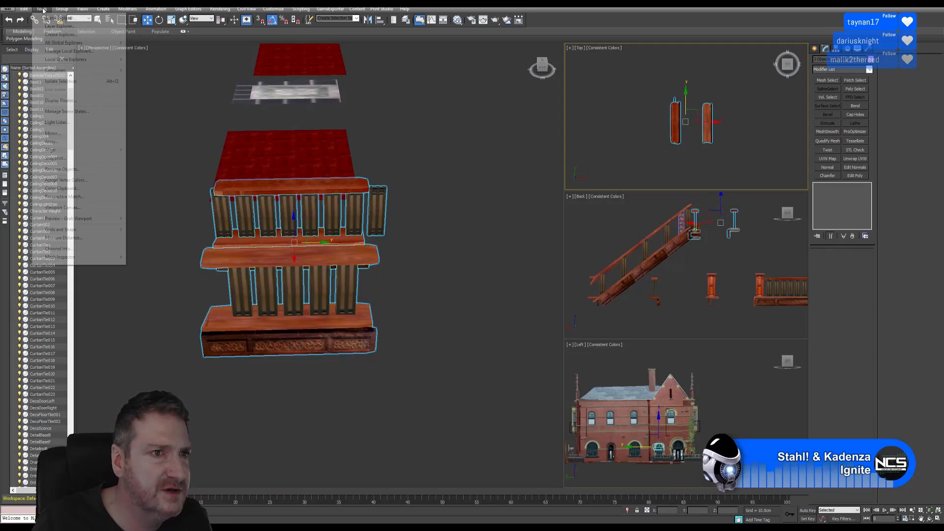
left_click(62, 81)
left_click(686, 425)
scroll(686, 425, "up", 5)
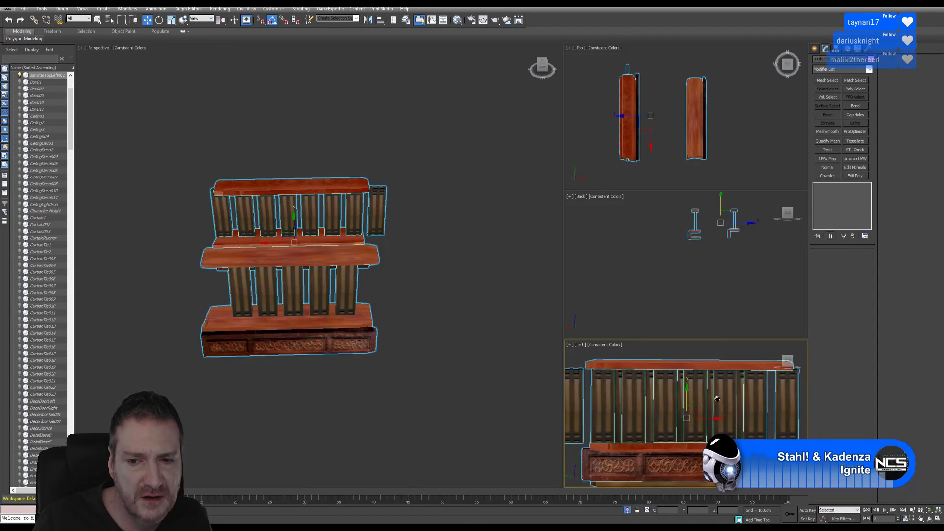
Step: Slide the baluster row along Y until two balusters overhang one end of the shortened rail, and enter element-level editing on it
left_click(407, 237)
left_click(379, 212)
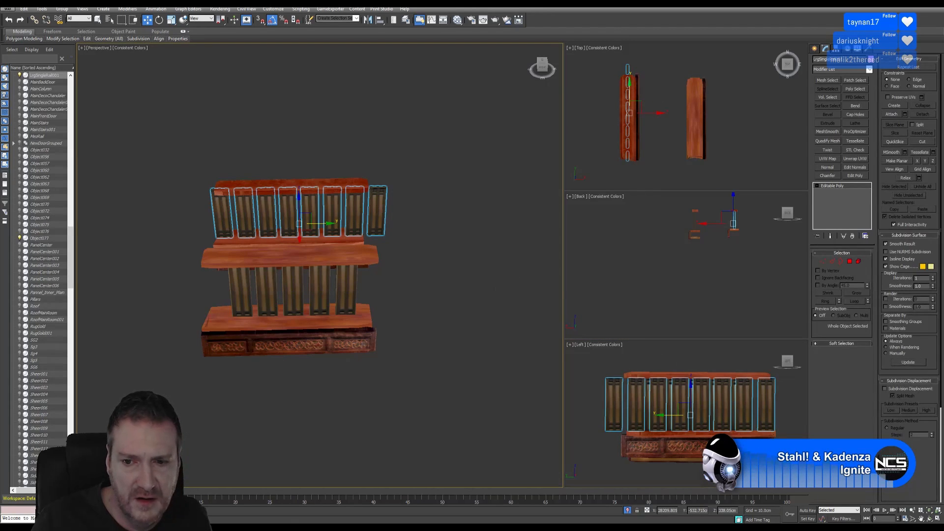
right_click(790, 427)
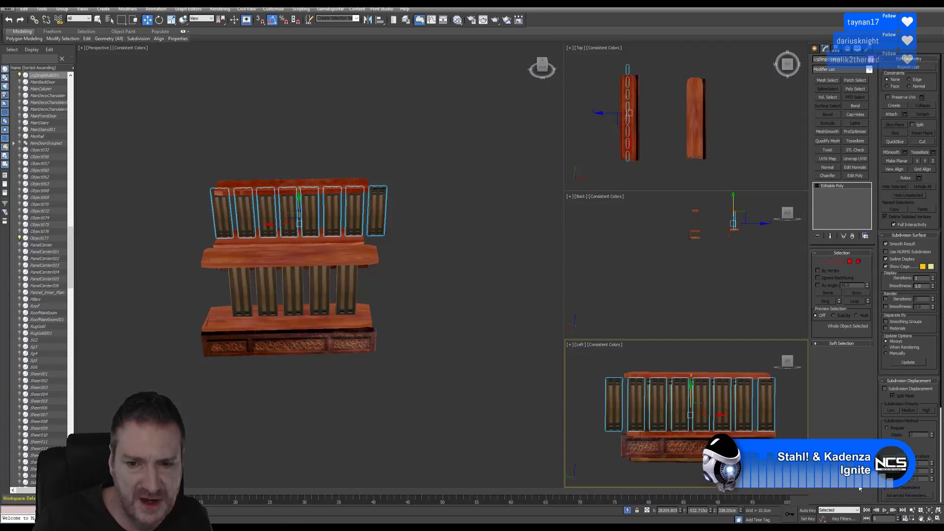
left_click(929, 517)
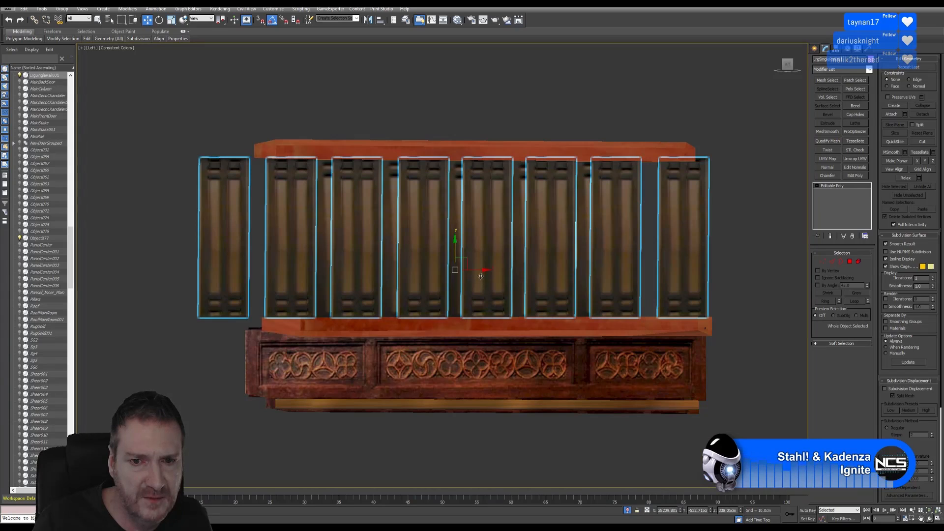
left_click_drag(481, 277, 591, 291)
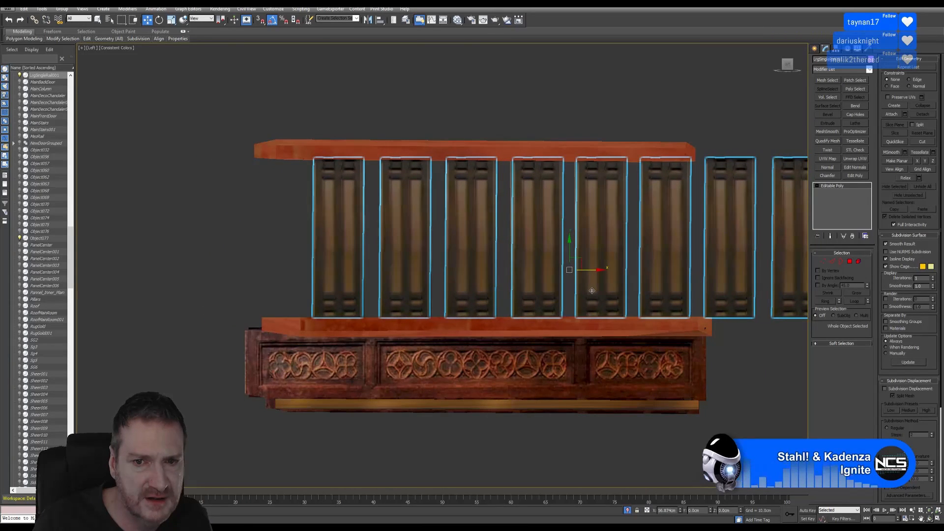
left_click(935, 518)
middle_click_drag(400, 261, 429, 277)
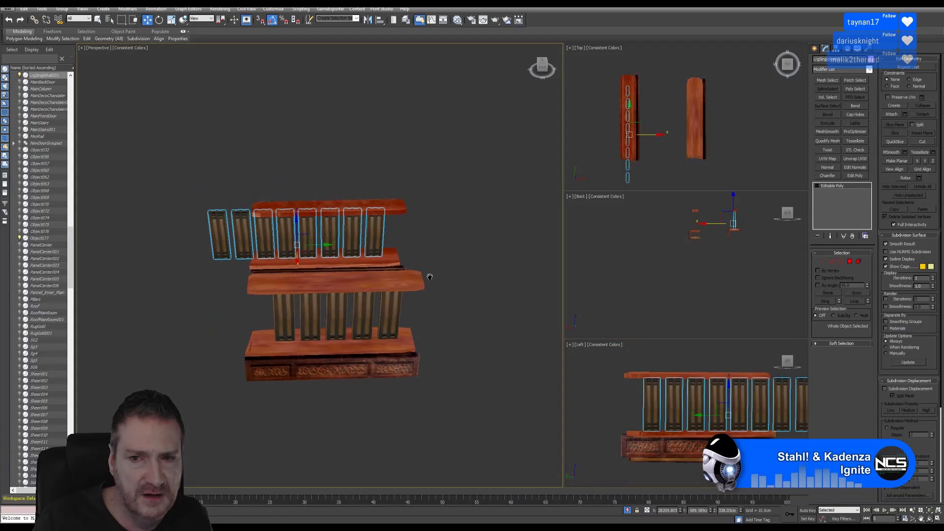
left_click(859, 262)
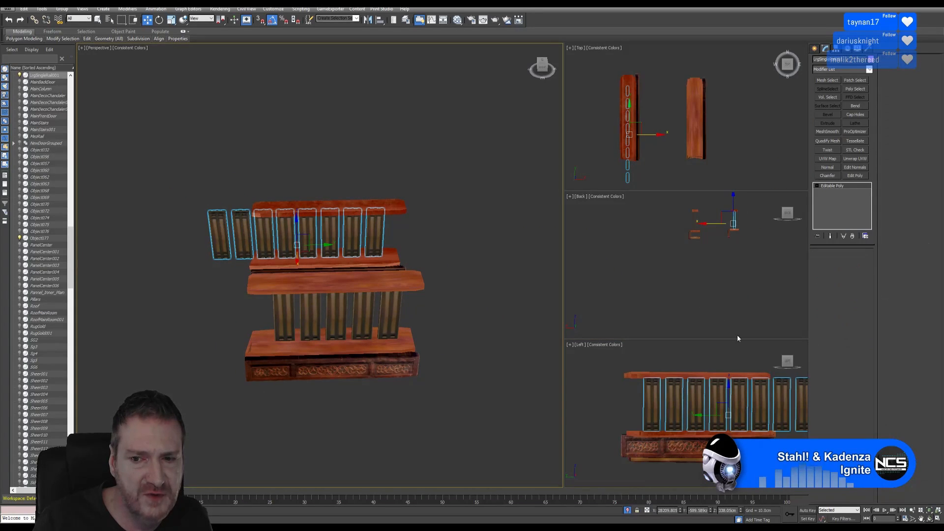
Step: Delete the two balusters that overhang the end of the shortened rail
left_click(716, 360)
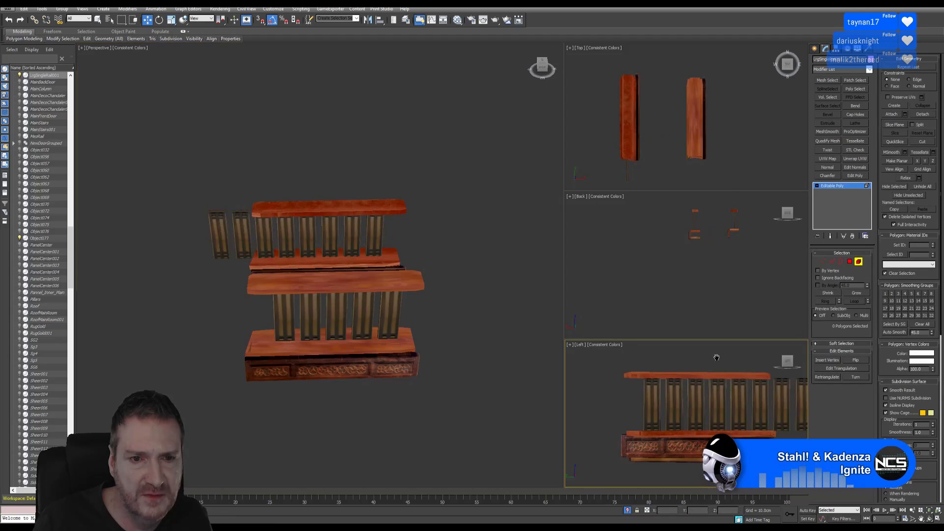
middle_click_drag(717, 357, 650, 356)
left_click_drag(713, 436, 705, 438)
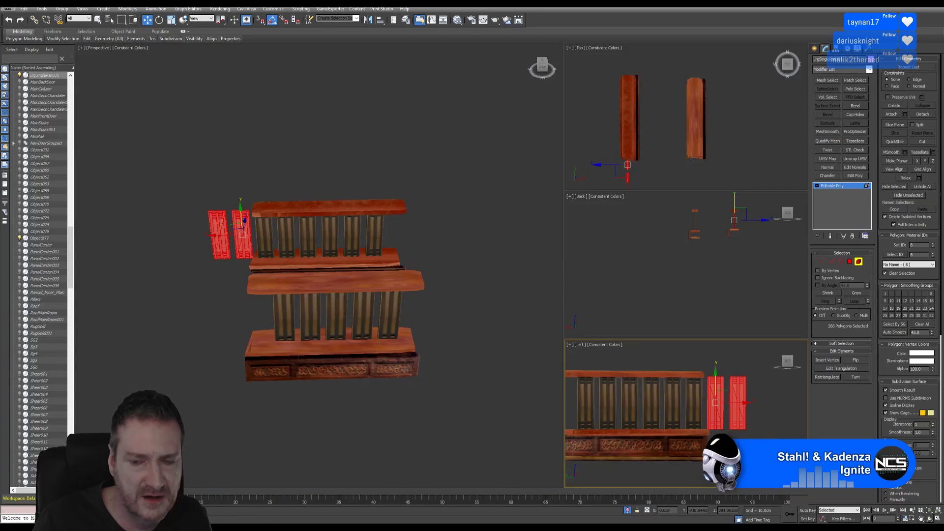
key("Delete")
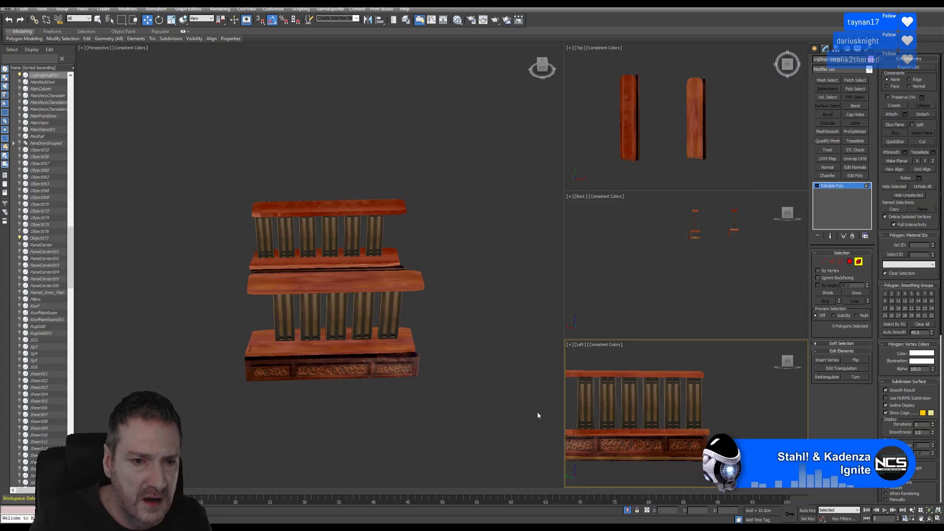
Step: Select every element of the outermost baluster at the end where the overhanging ones were removed, and delete it
middle_click_drag(716, 397, 730, 385)
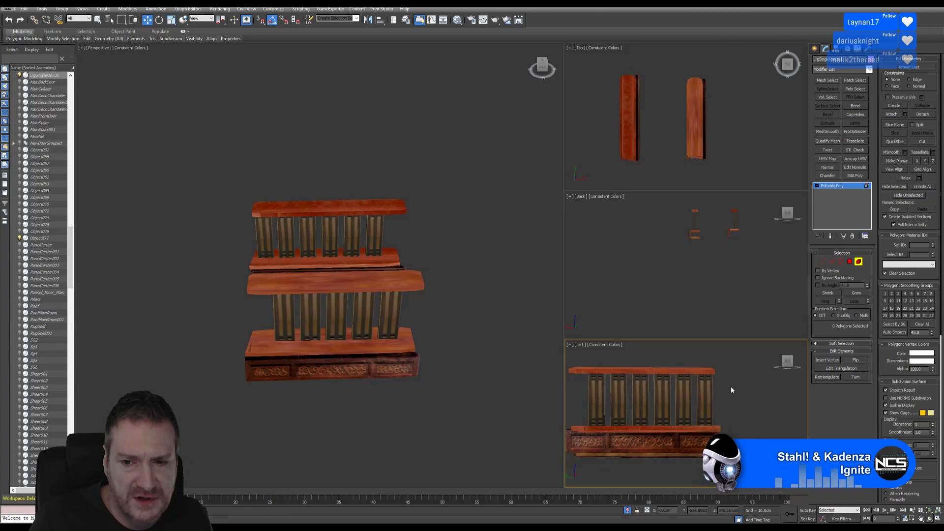
mouse_move(727, 386)
left_mouse_down()
mouse_move(705, 399)
mouse_move(722, 400)
left_mouse_up()
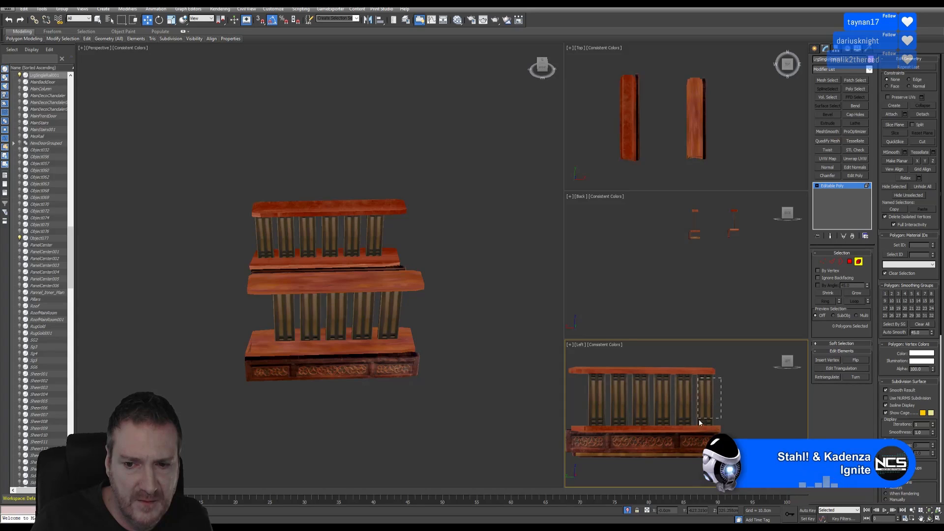
left_click_drag(695, 425, 695, 426)
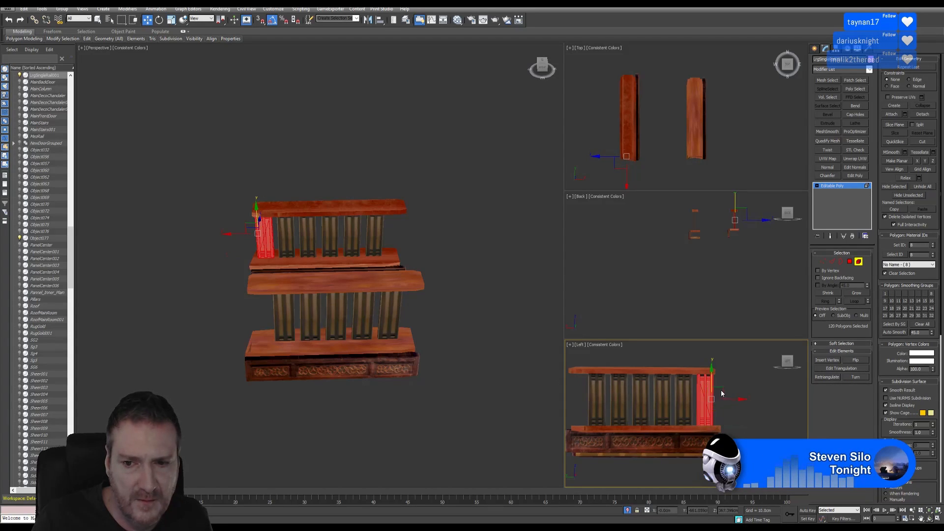
scroll(713, 388, "up", 4)
scroll(719, 380, "up", 2)
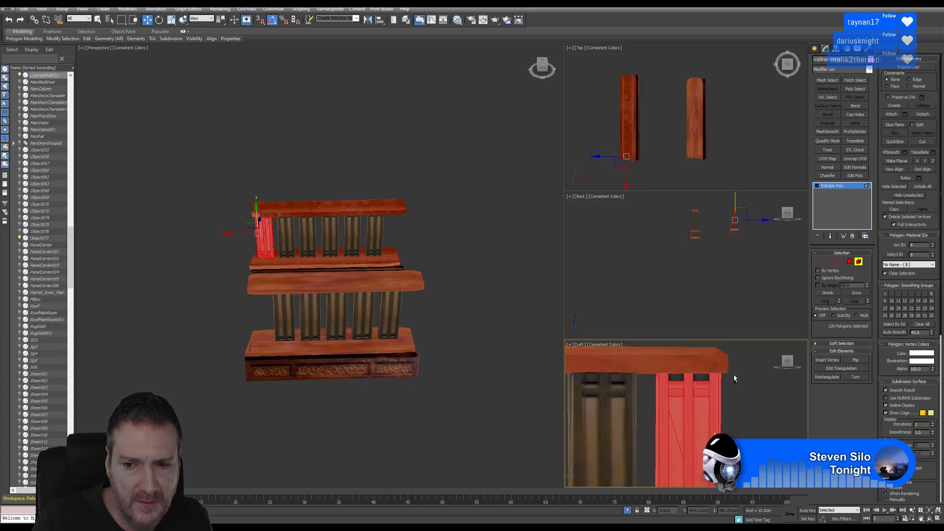
left_click(673, 379, "ctrl")
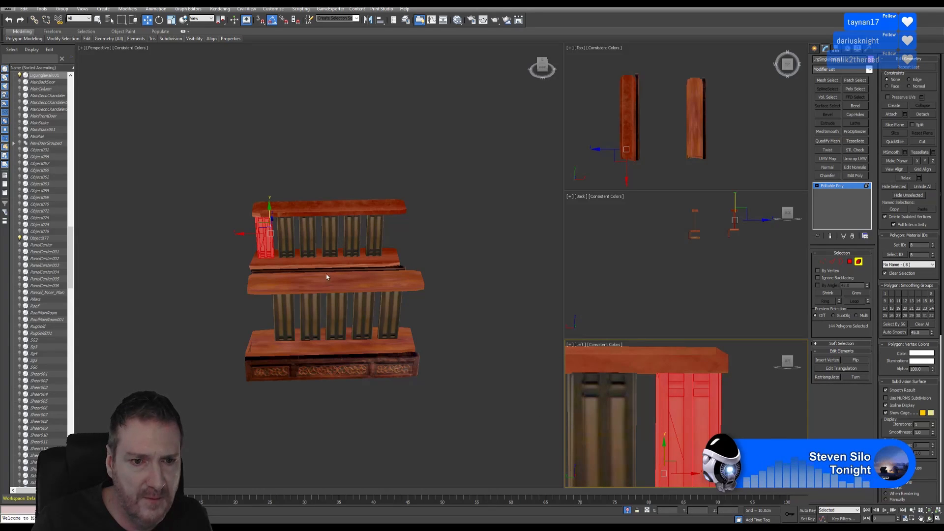
key("Delete")
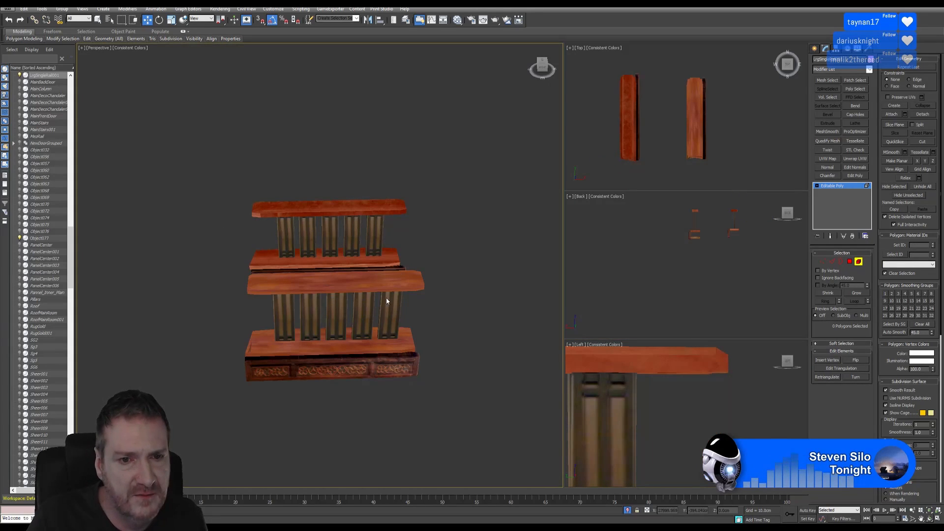
Step: Delete the two balusters on either side of the middle one, keeping only the centre baluster, and leave element-level editing
middle_click_drag(400, 281, 271, 177)
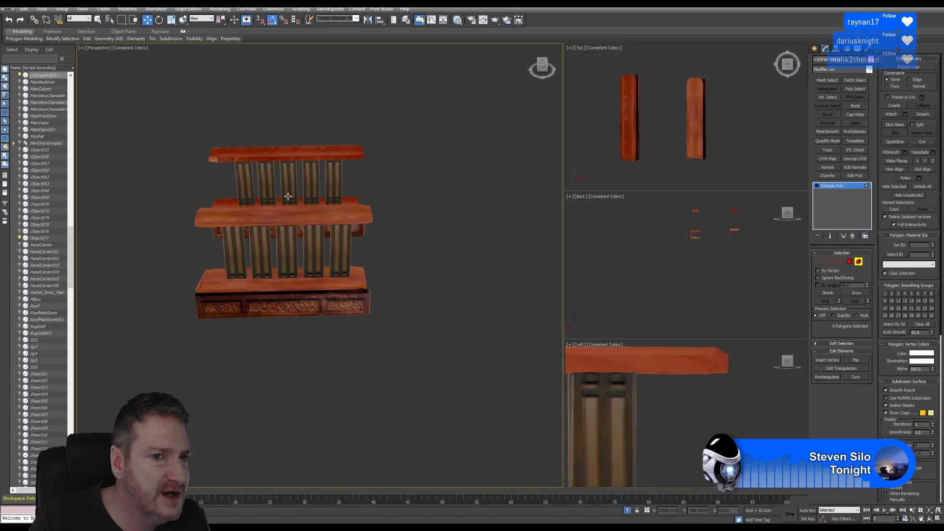
scroll(708, 426, "down", 5)
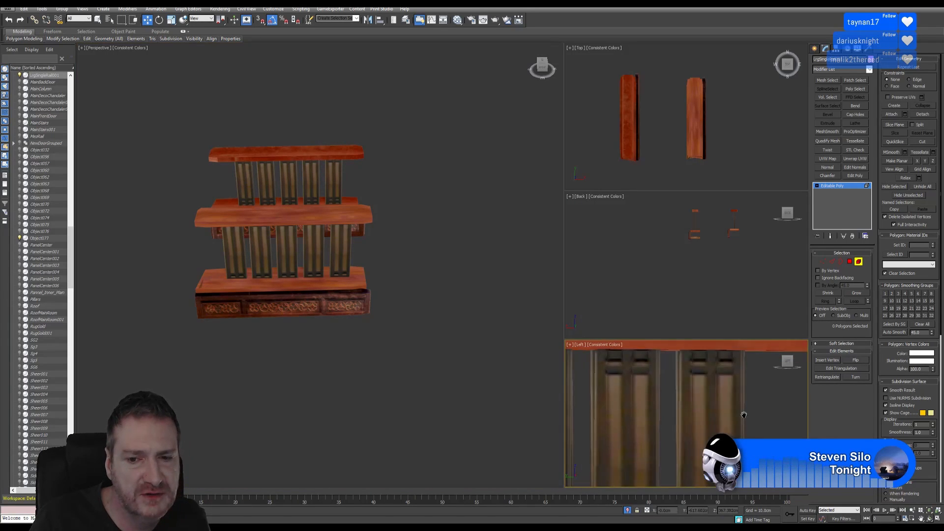
scroll(679, 426, "down", 3)
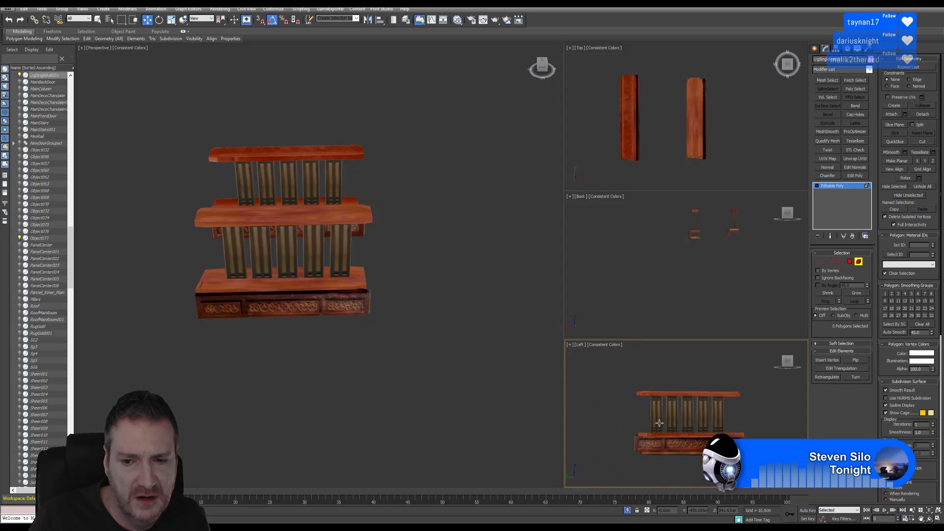
scroll(653, 425, "up", 3)
left_click_drag(614, 368, 683, 462)
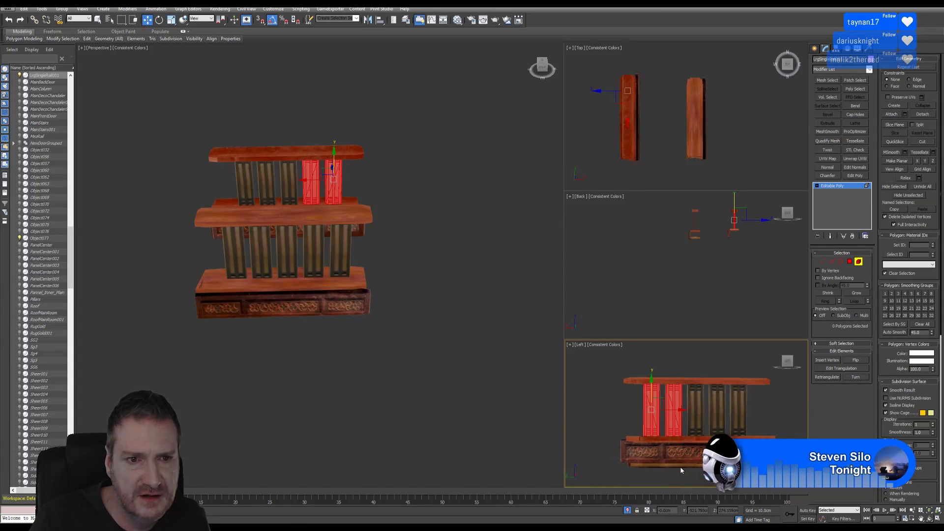
left_click(525, 388)
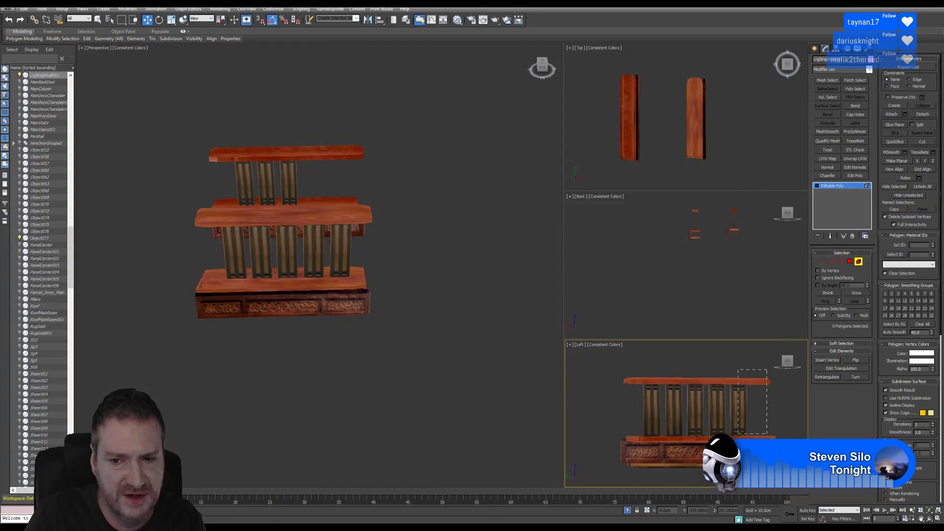
key("ctrl+z")
key("Delete")
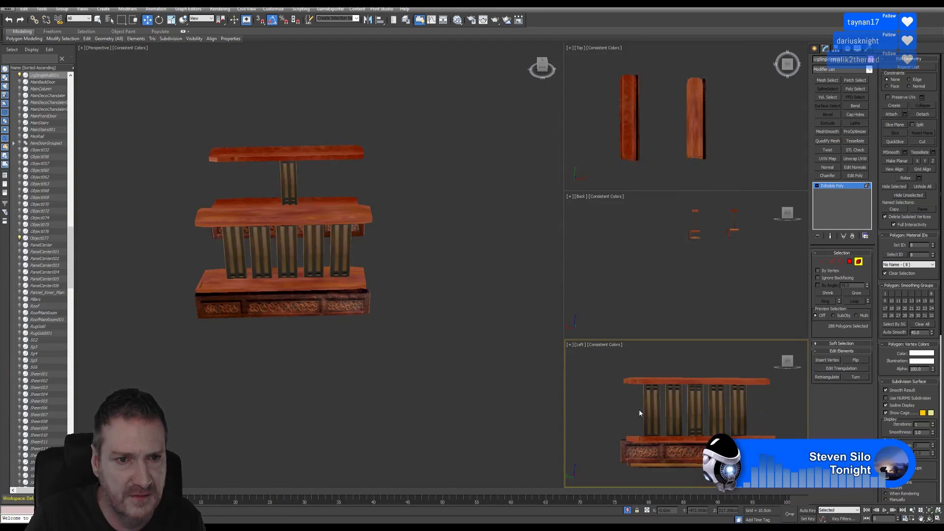
left_click(858, 262)
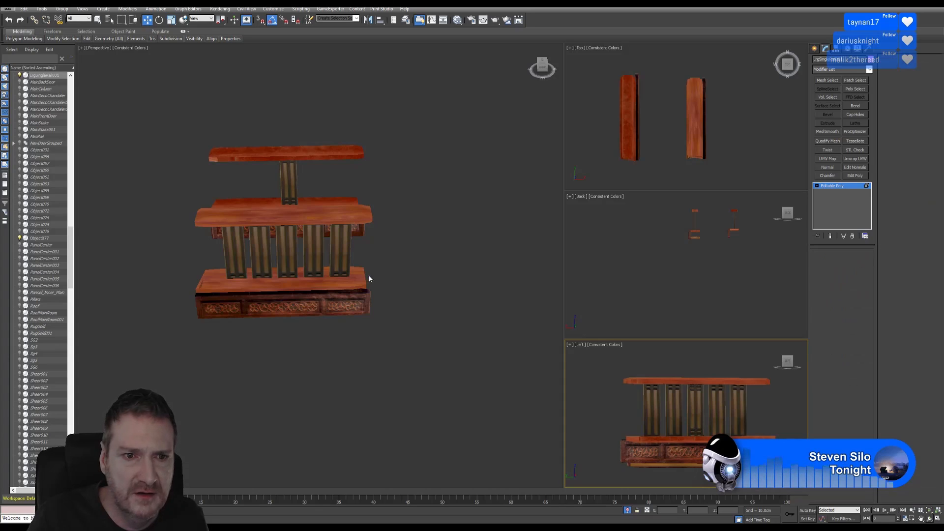
Step: Attach the remaining centre baluster to the shortened handrail and base
middle_click_drag(304, 255, 360, 334)
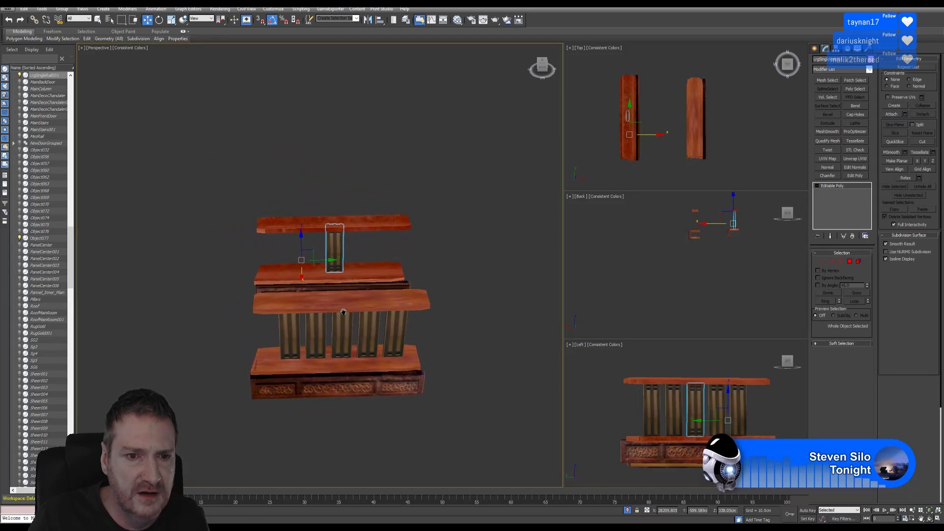
left_click(283, 279)
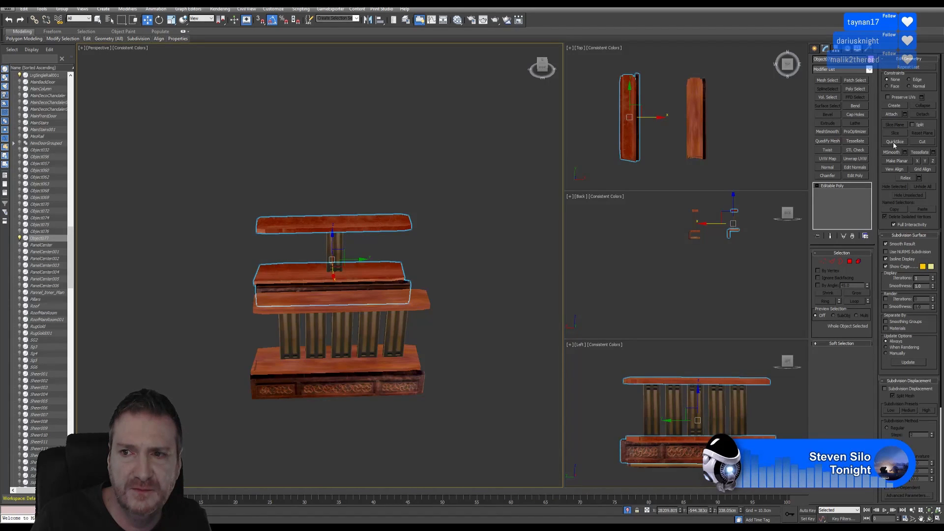
left_click(891, 114)
left_click(334, 244)
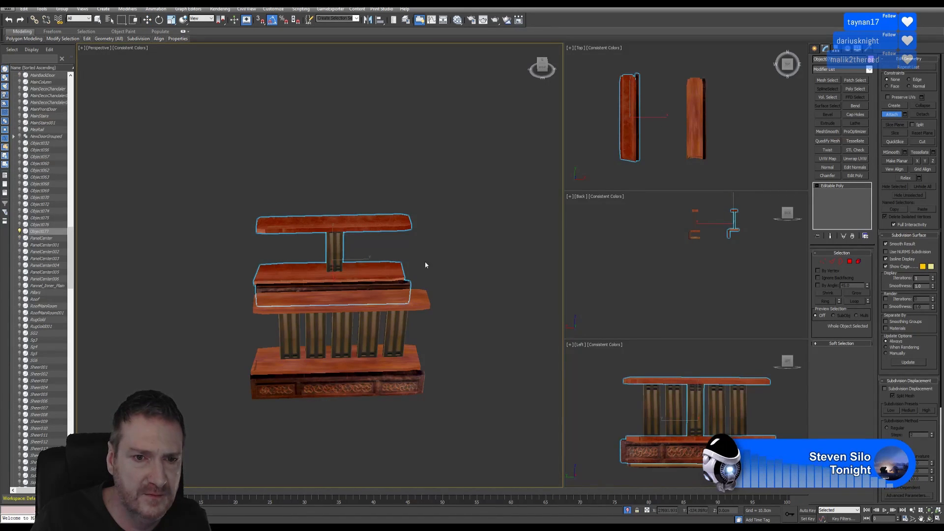
left_click(891, 114)
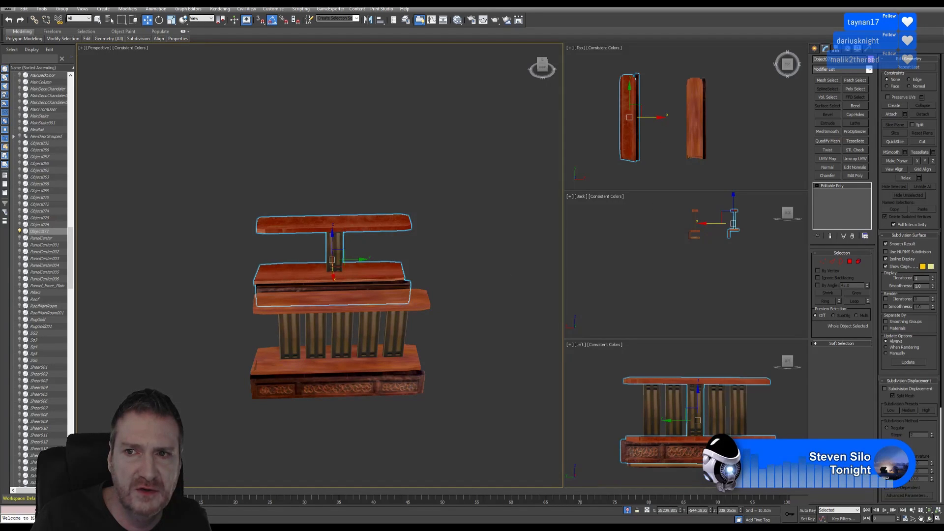
Step: Rename the combined railing object as SmlRailMultiIron
left_click_drag(835, 59, 795, 73)
type("SmRail")
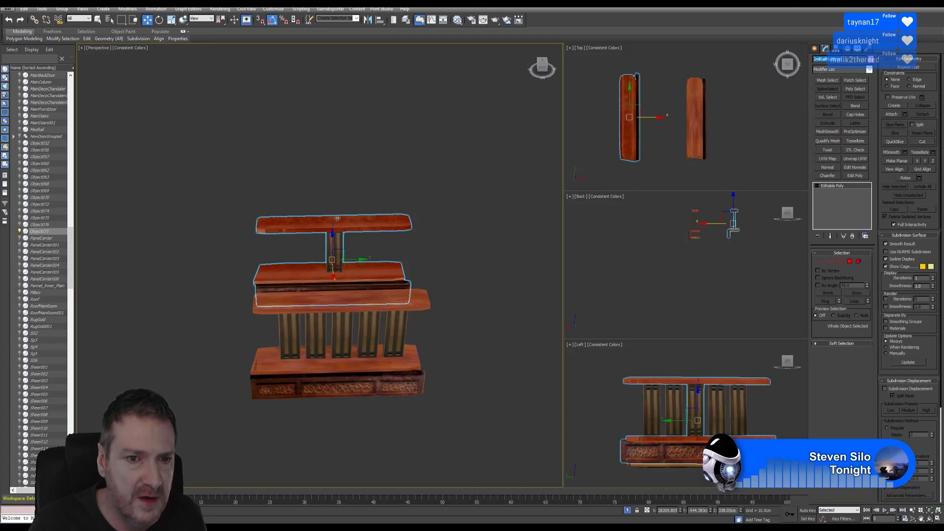
middle_click_drag(383, 226, 384, 246, "alt")
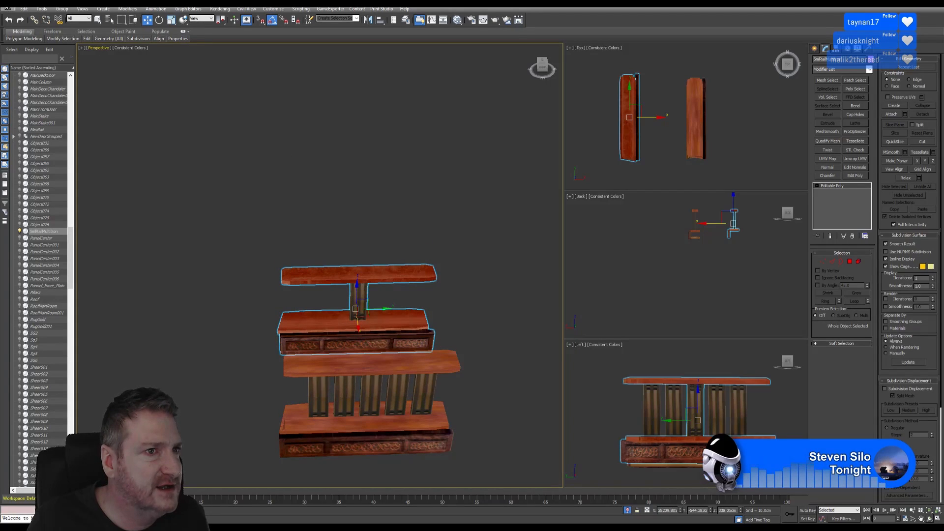
Step: Start exporting the railing as FBX and create a folder named SmlRailMultiIron inside the Exports folder
left_click(7, 8)
mouse_move(26, 124)
left_click(382, 176)
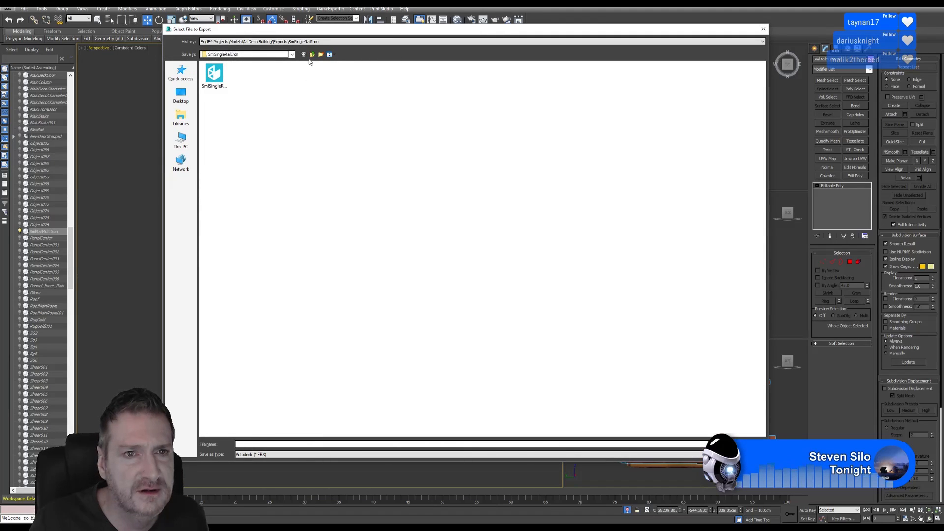
left_click(312, 54)
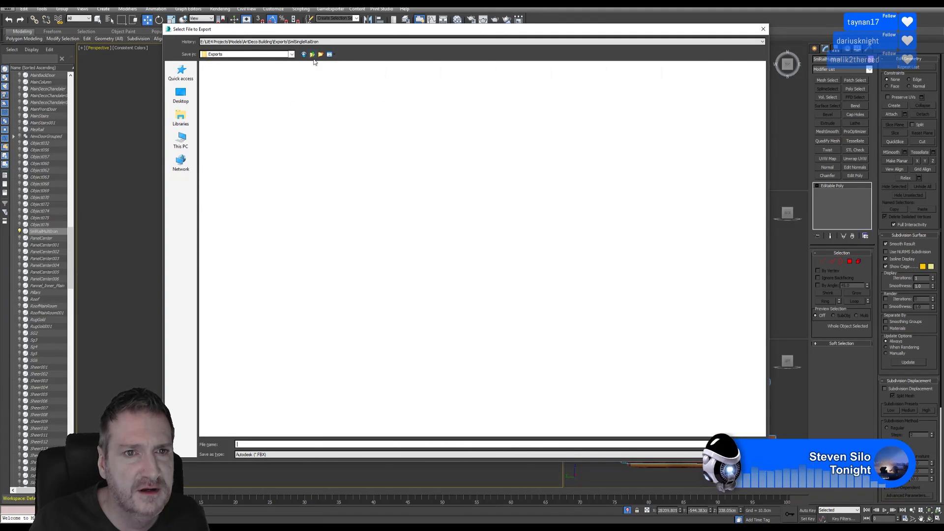
right_click(456, 213)
mouse_move(484, 293)
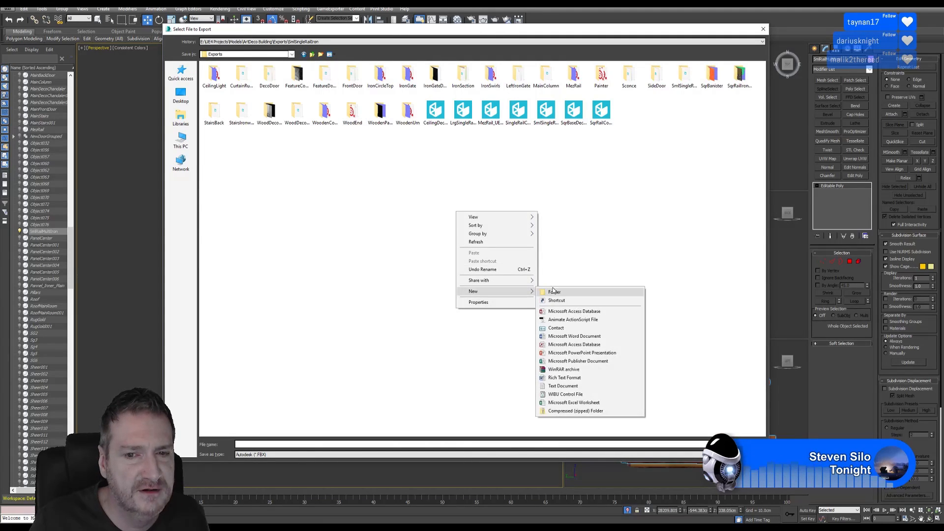
left_click(548, 288)
type("SmlRailMultiIron")
key("Return")
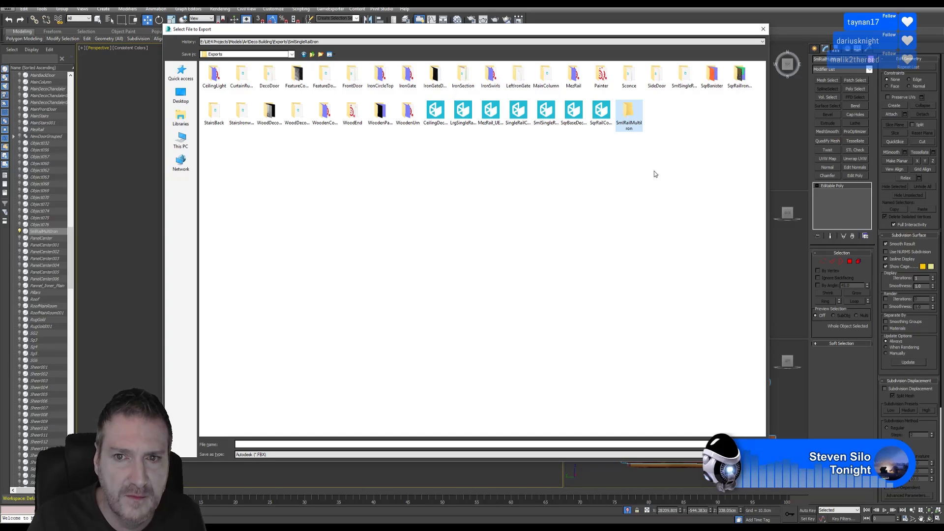
Step: Export the railing into the SmlRailMultiIron folder as SmlRailMultiIron.FBX using the Painter To UE4 preset
double_click(629, 112)
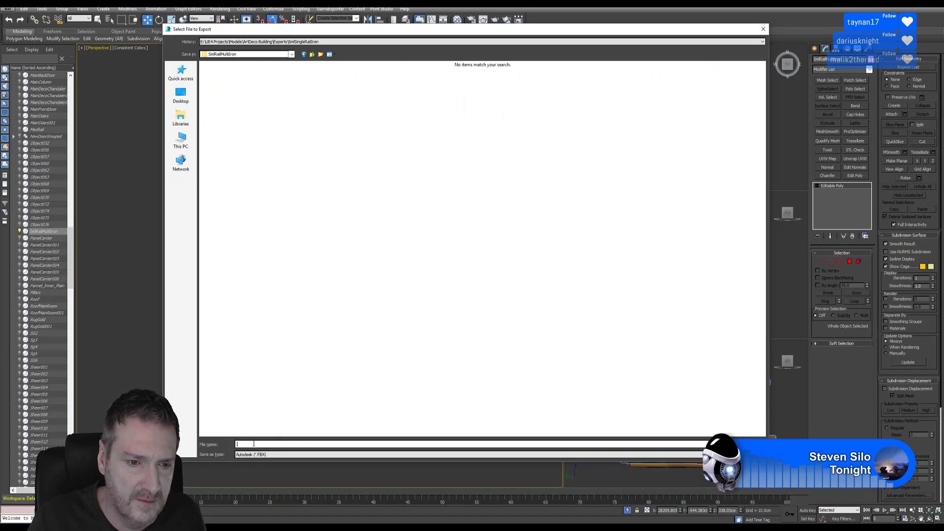
type("SmlRailMultiIron")
key("Return")
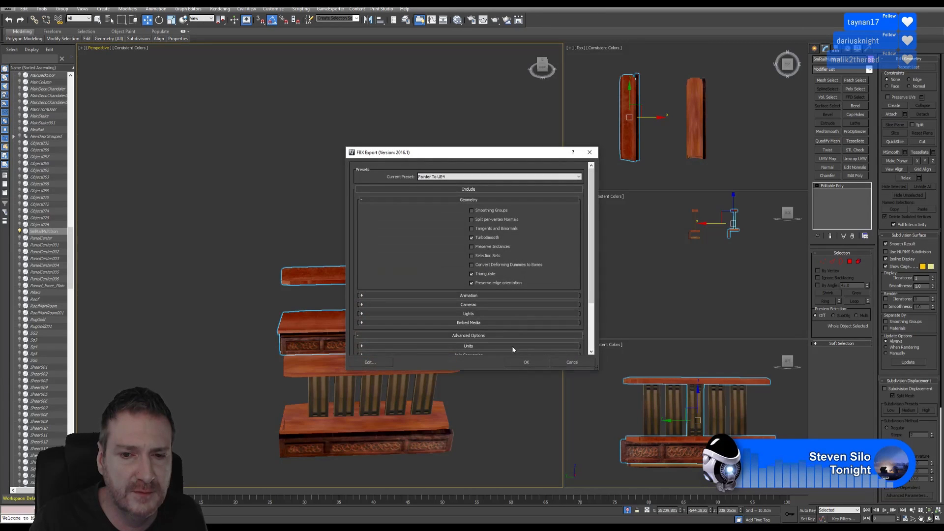
left_click(523, 361)
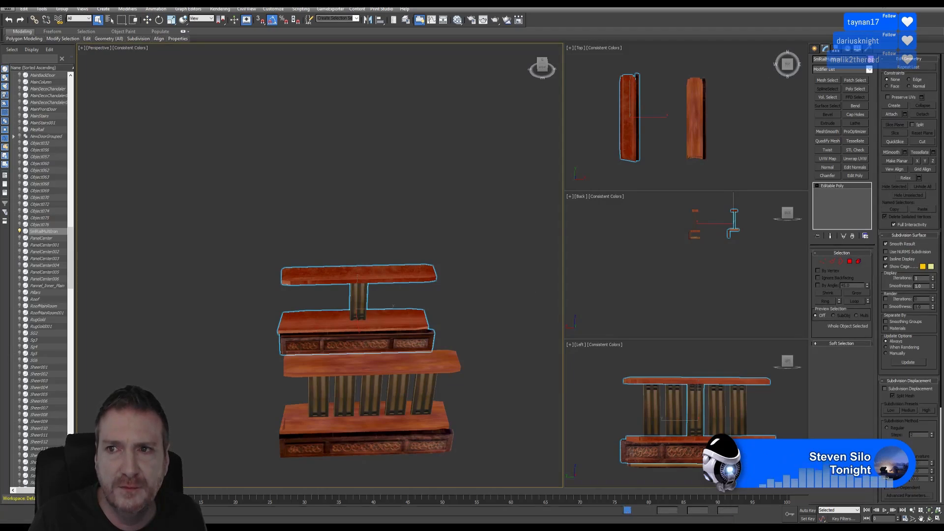
Step: Switch to Unreal and import SmlRailMultiIron.FBX from the SmlRailMultiIron export folder into Models > Building
key("super+d")
key("alt+Tab")
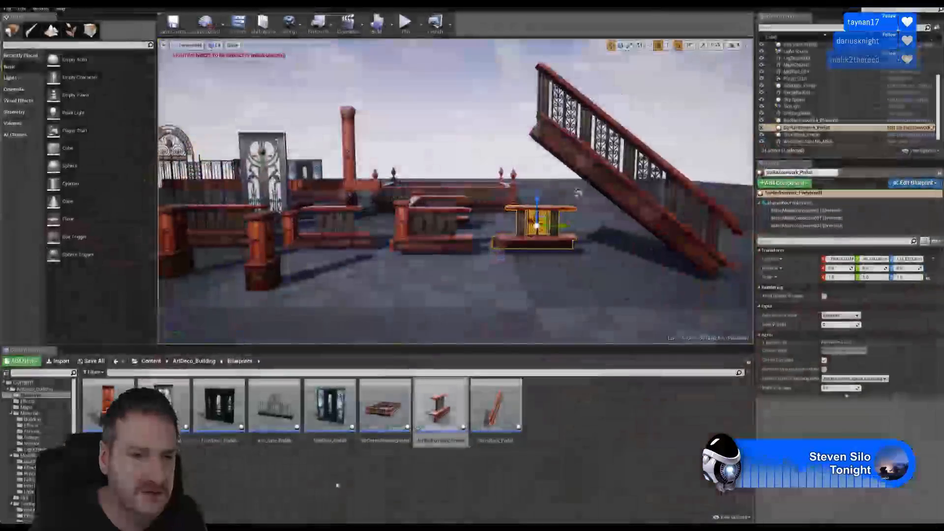
left_click(30, 461)
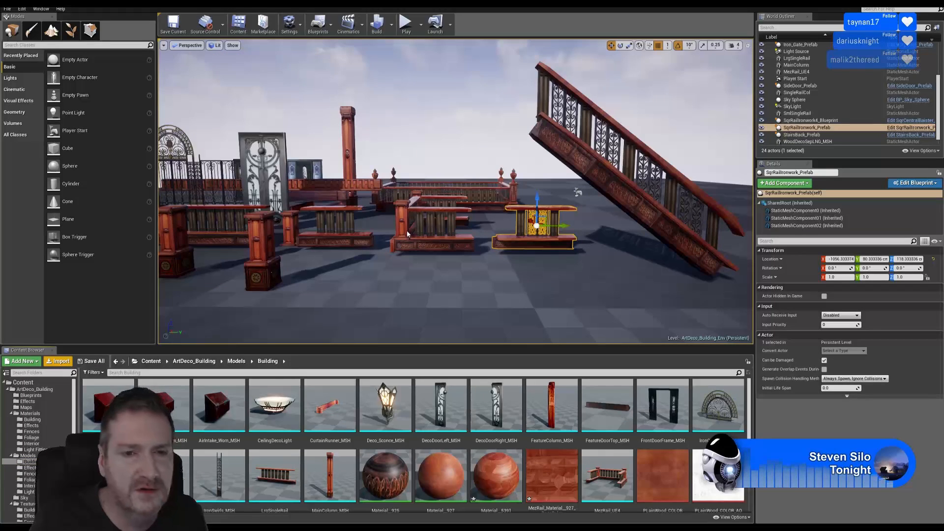
key("ctrl+i")
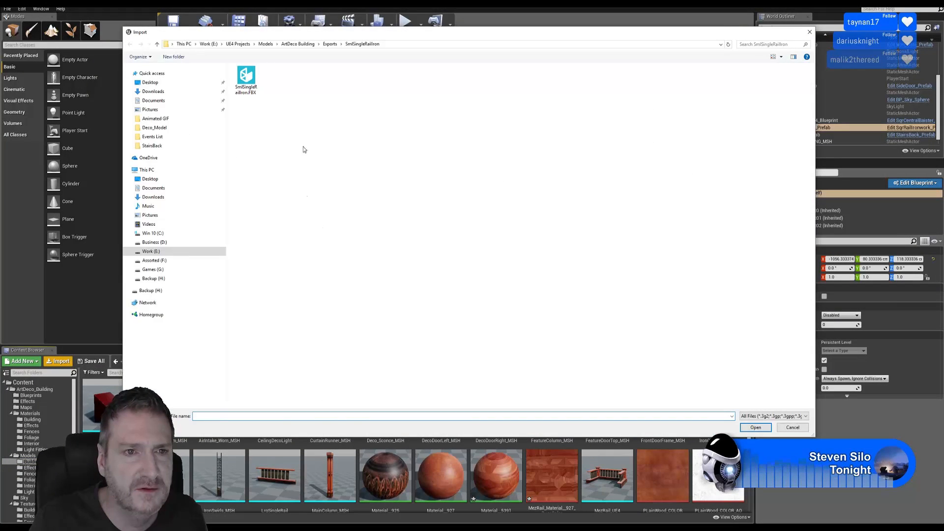
left_click(330, 43)
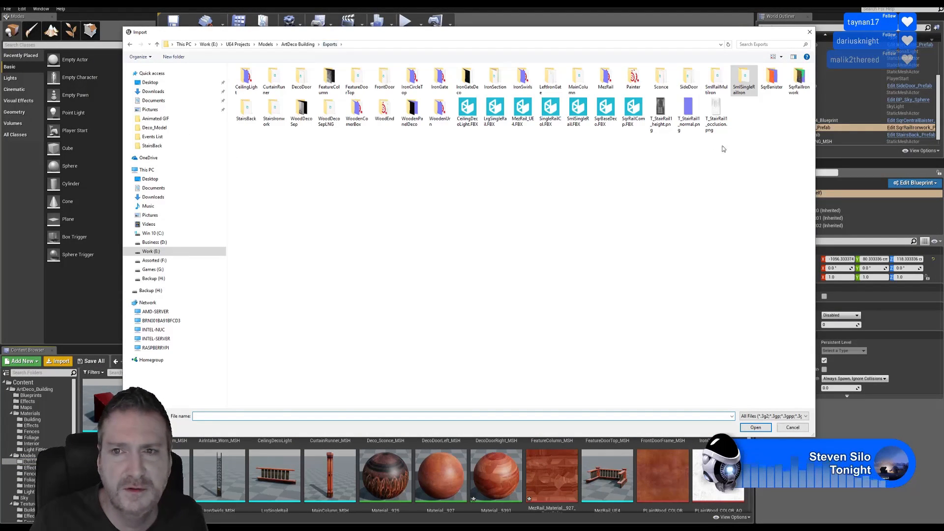
double_click(716, 79)
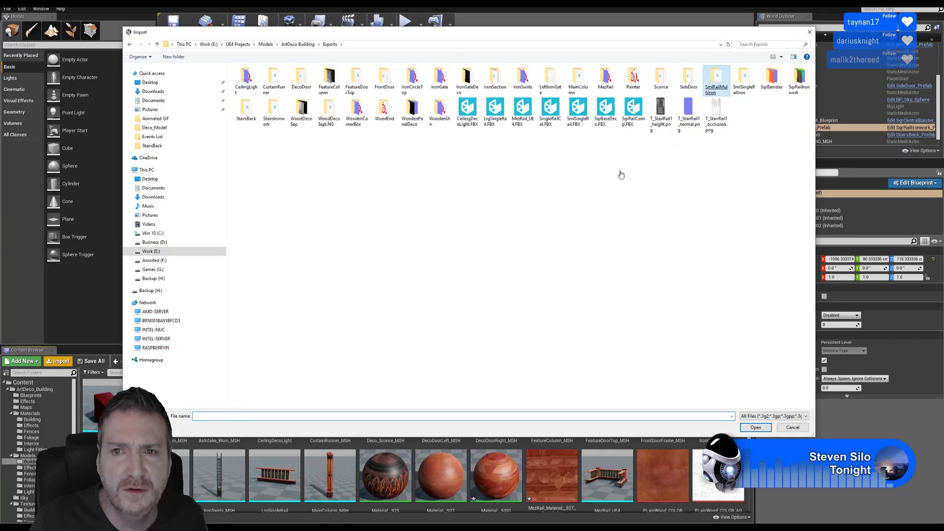
double_click(246, 78)
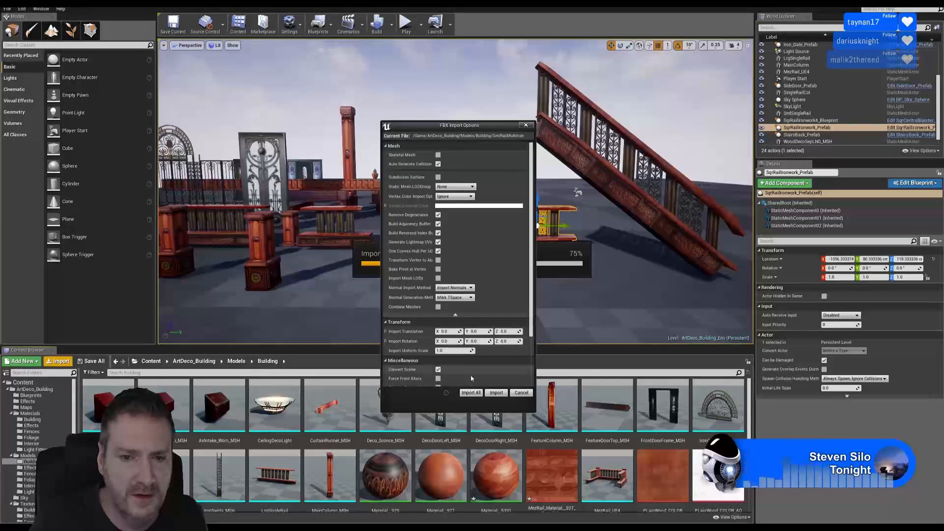
left_click(496, 393)
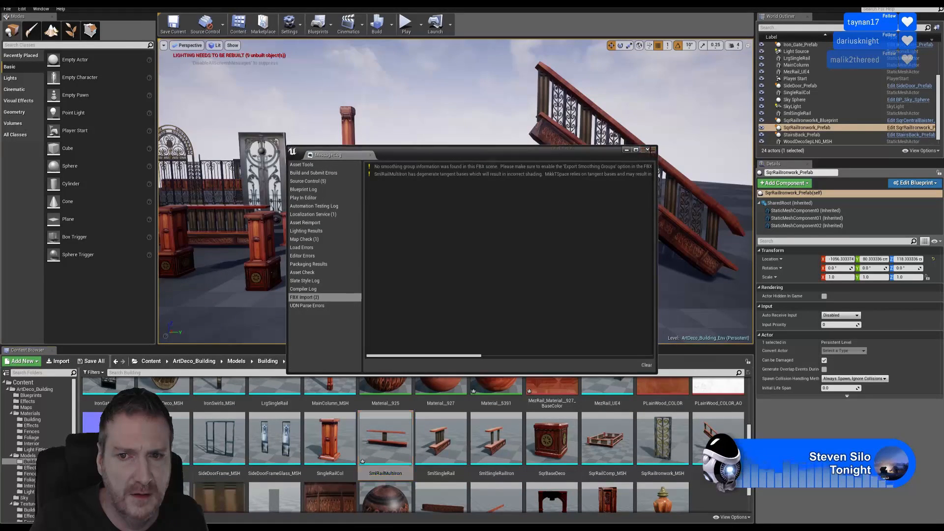
left_click(648, 150)
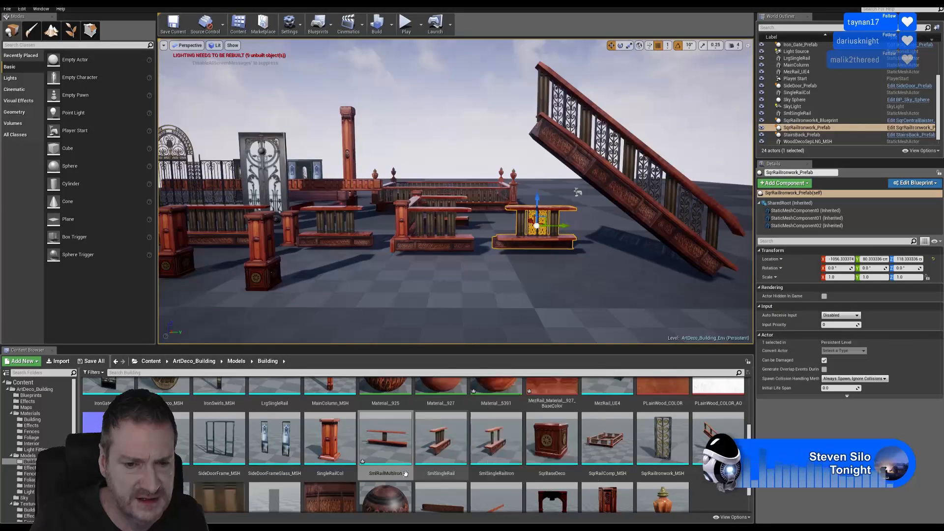
Step: Switch back to 3ds Max, reset the XForm of the SmlRailMultiIron railing and collapse its modifier stack
left_click(904, 8)
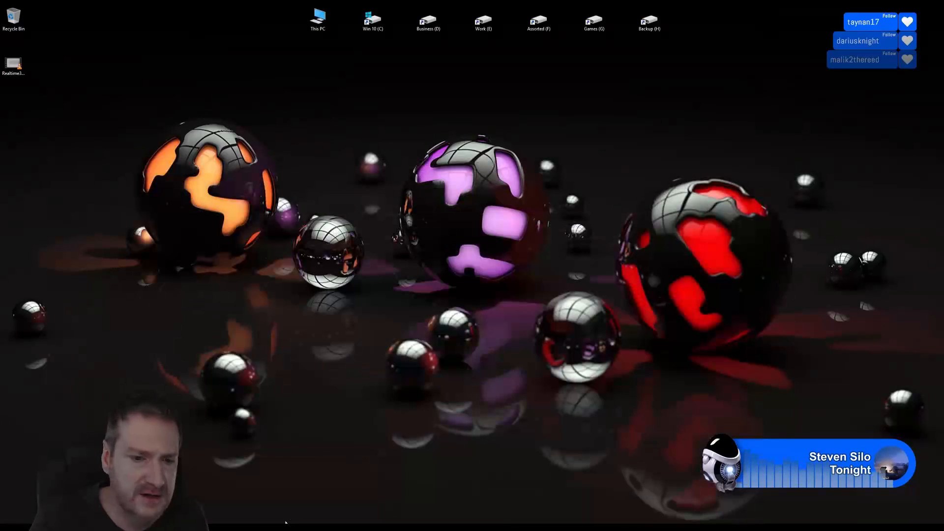
key("alt+Tab")
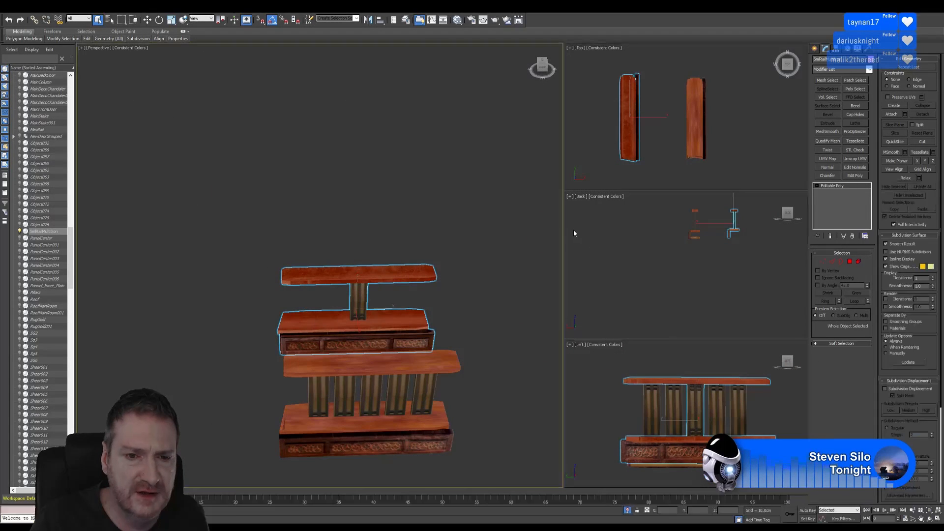
left_click(870, 49)
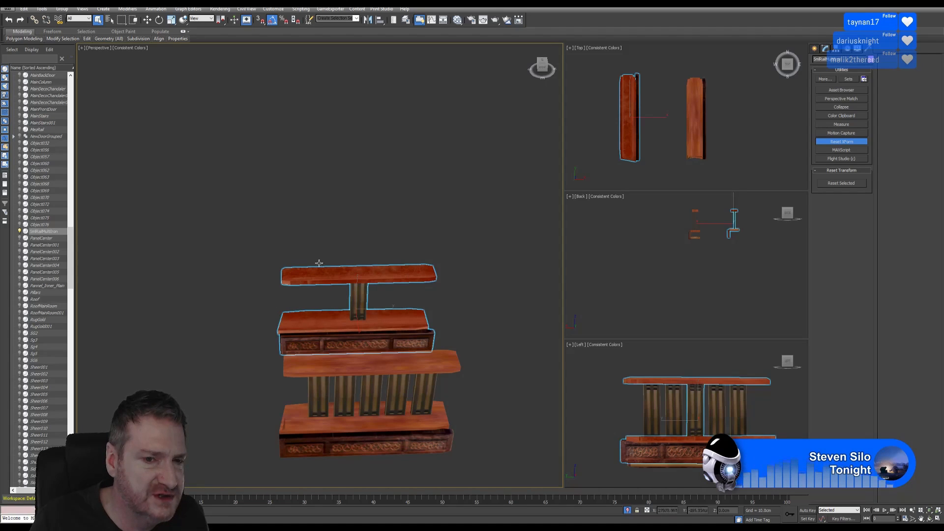
left_click(854, 182)
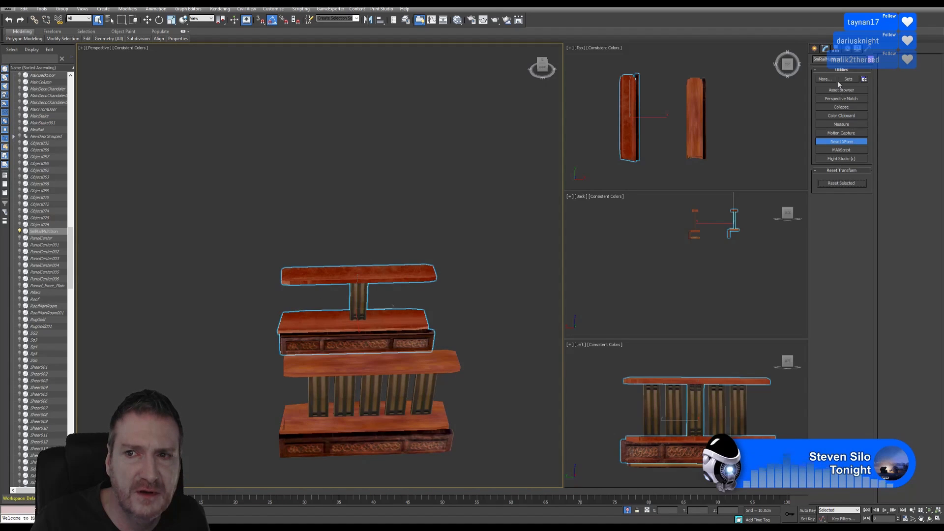
right_click(832, 191)
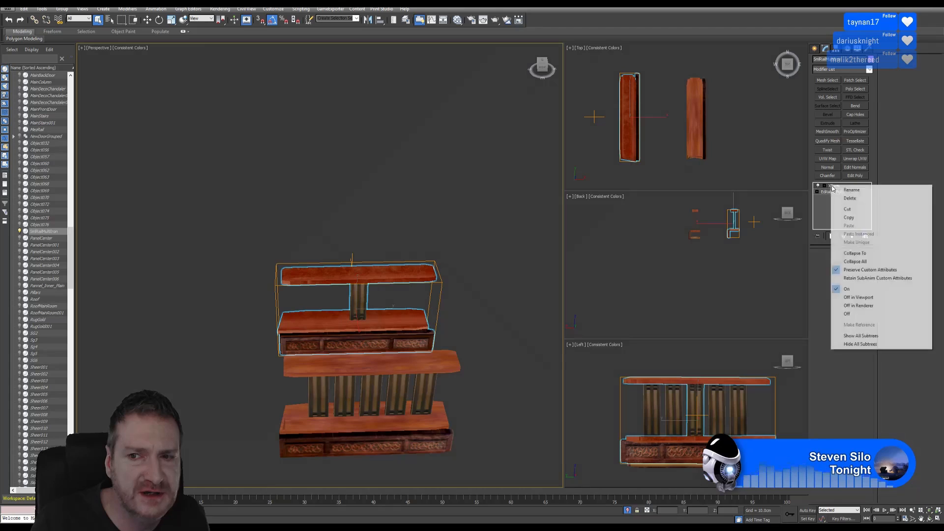
left_click(851, 263)
left_click(512, 288)
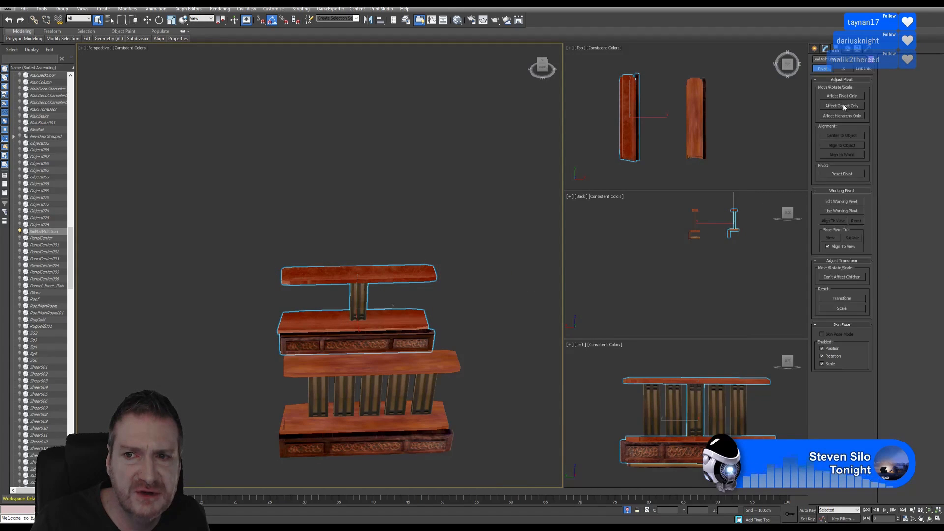
Step: Center the SmlRailMultiIron railing's pivot to the object
left_click(841, 97)
left_click(842, 134)
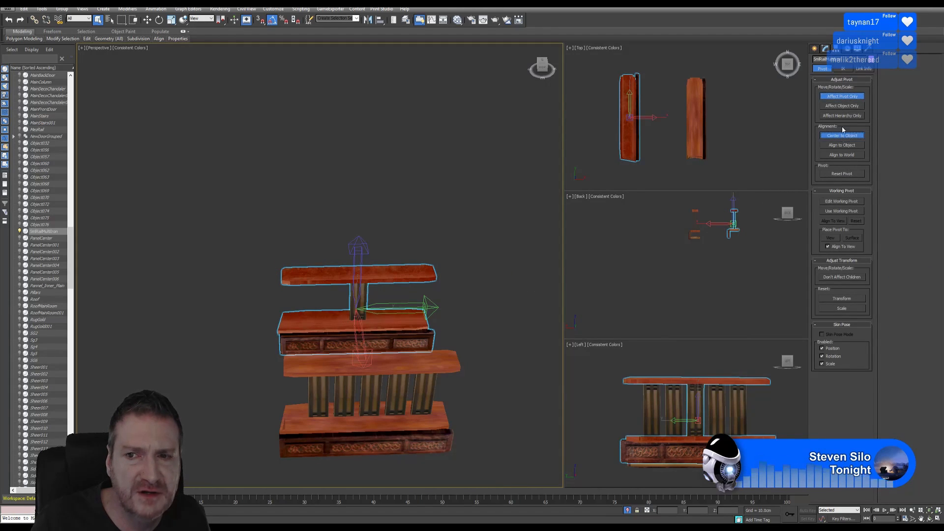
left_click(842, 96)
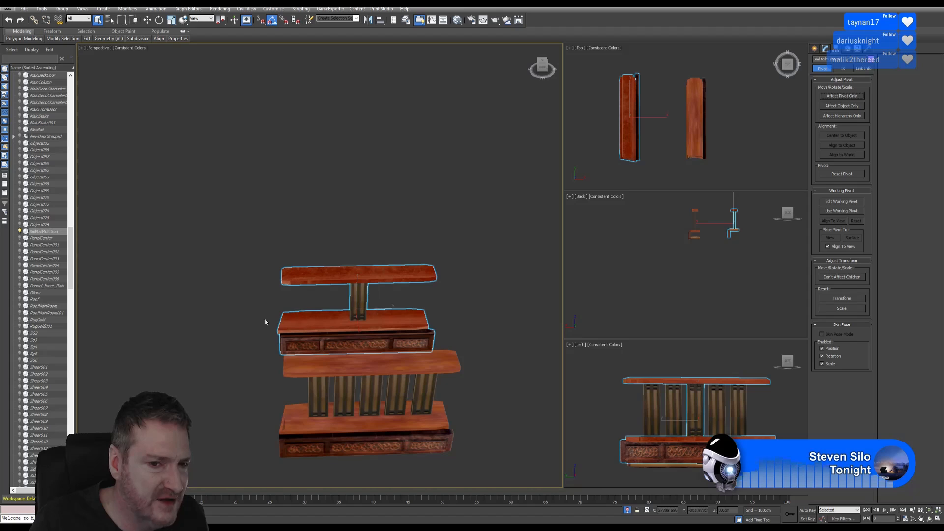
Step: Export the selected railing again, overwriting SmlRailMultiIron.FBX
left_click(8, 8)
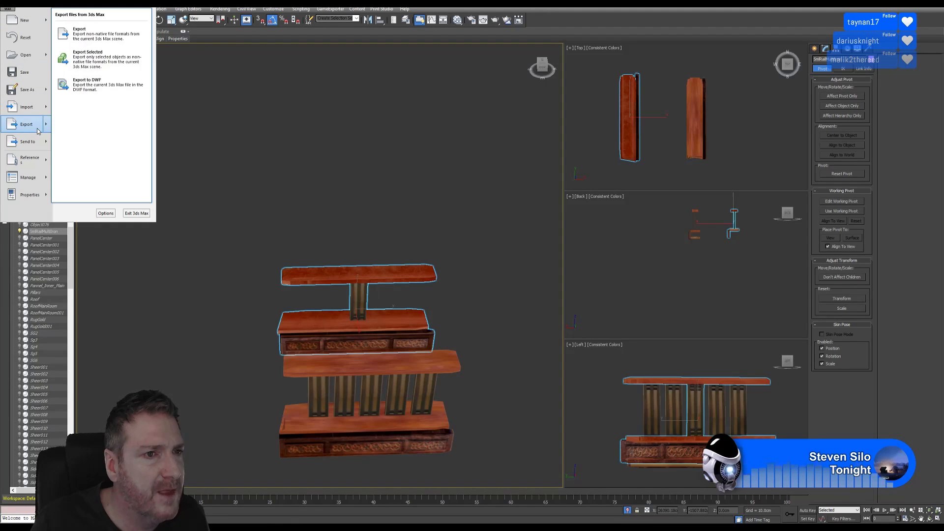
left_click(98, 67)
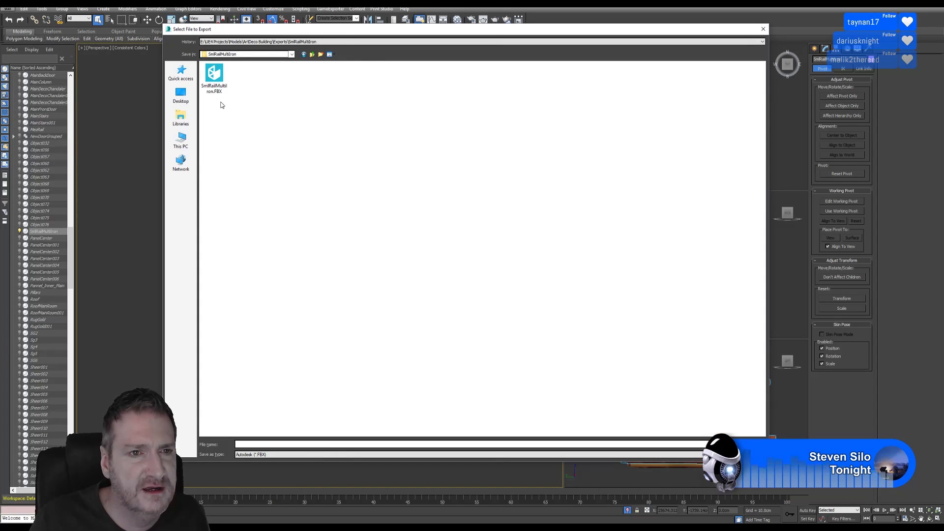
double_click(213, 78)
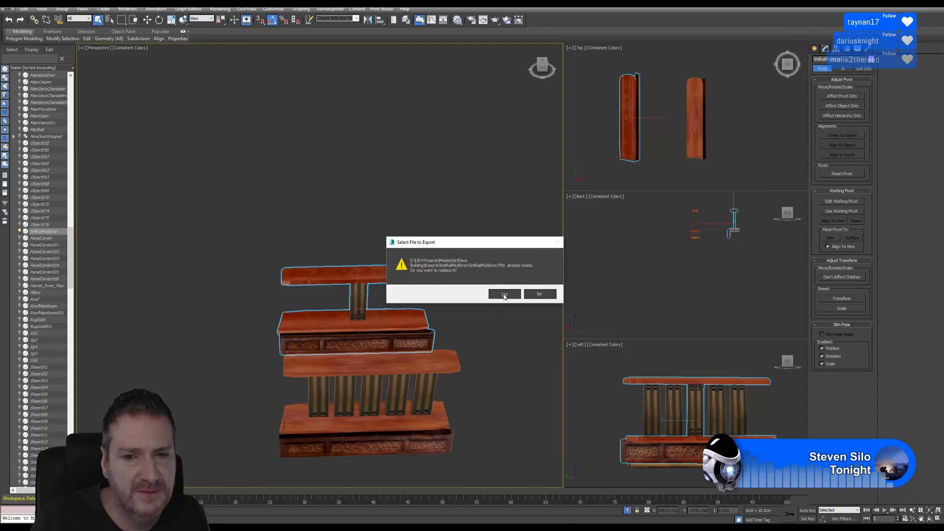
left_click(504, 295)
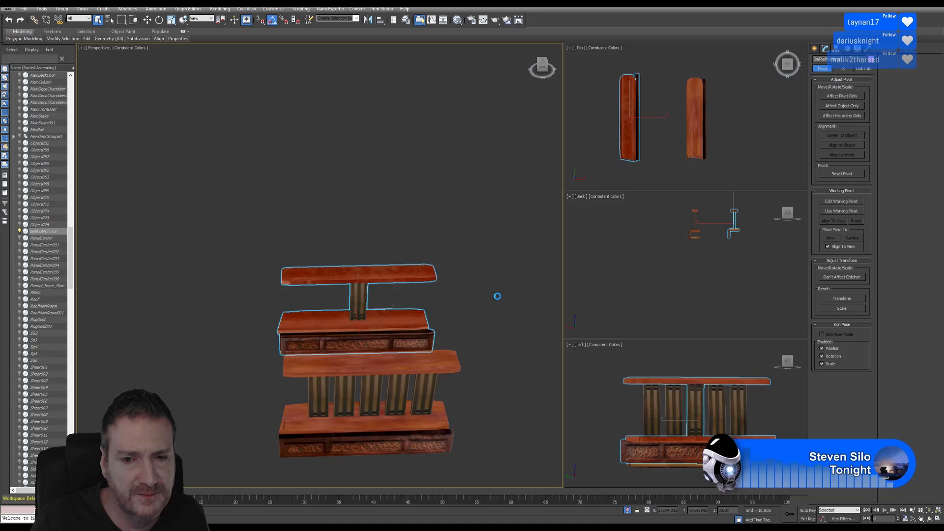
left_click(520, 358)
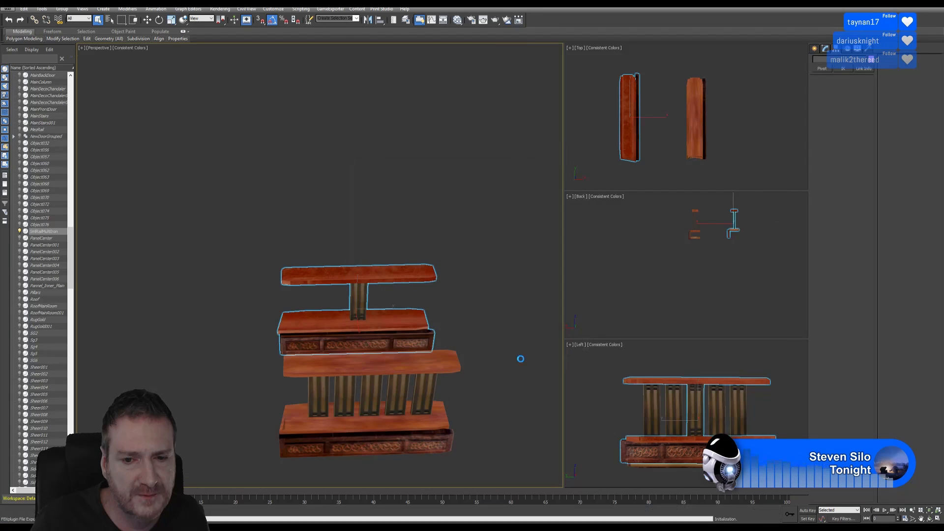
Step: Switch to Unreal and reimport the SmlRailMultiIron static mesh
key("super+d")
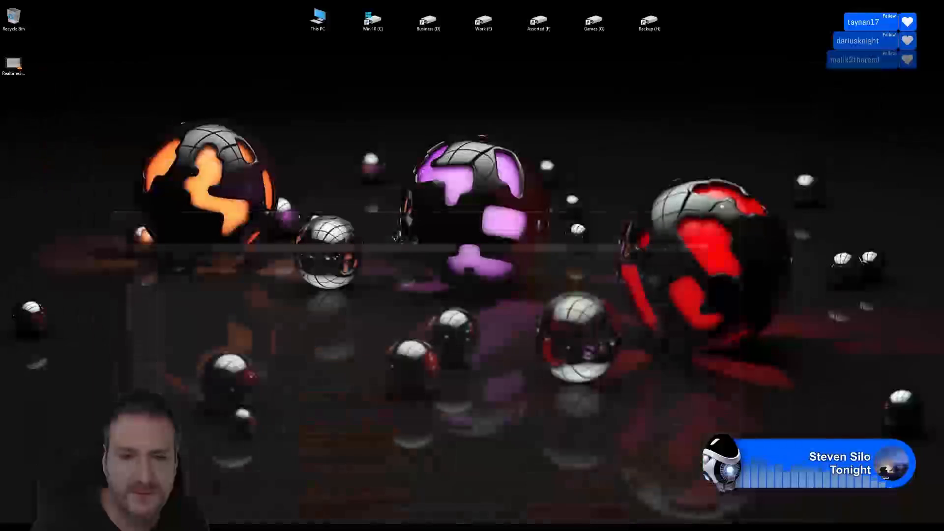
key("alt+Tab")
right_click(399, 443)
left_click(436, 258)
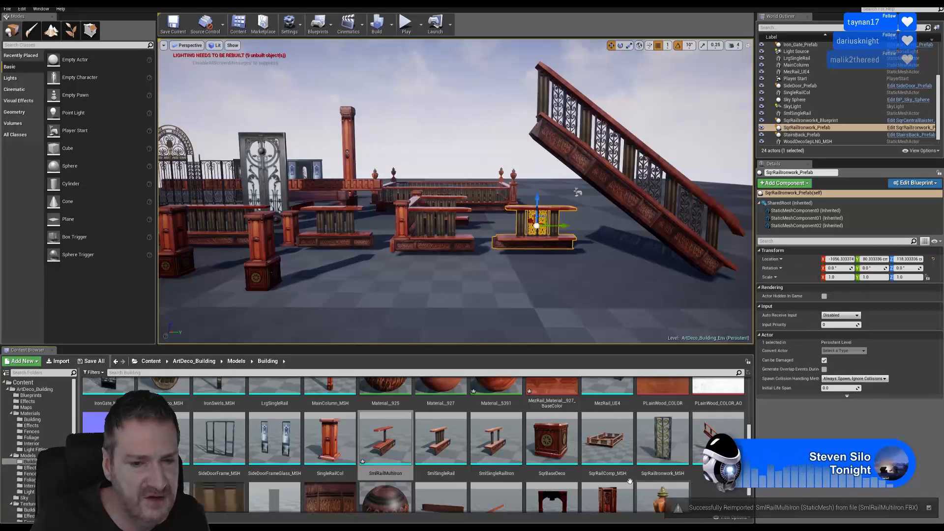
Step: Assign MezRail_MAT to SmlRailMultiIron's Element 0, SqrBanisterRunner_MAT to Elements 1 and 2, and StairwayBars_MAT to Element 3, and save the mesh
mouse_move(403, 438)
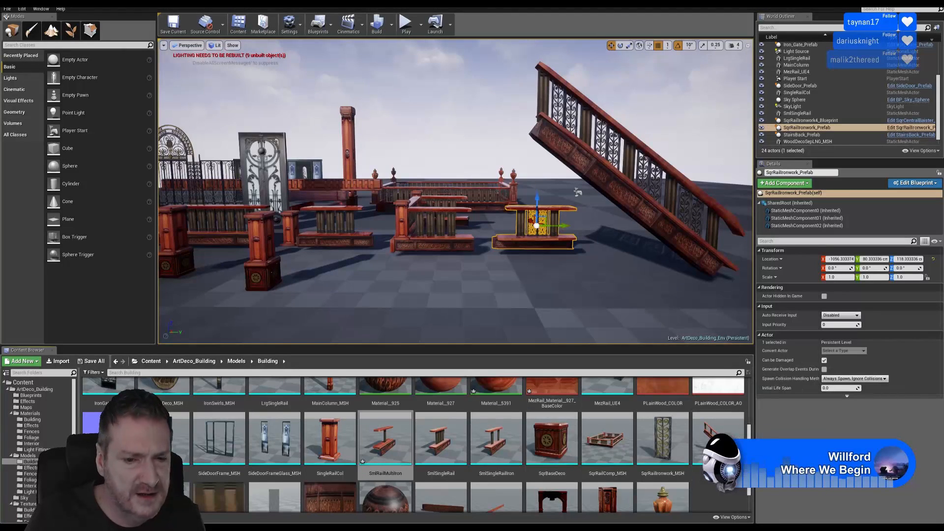
double_click(392, 447)
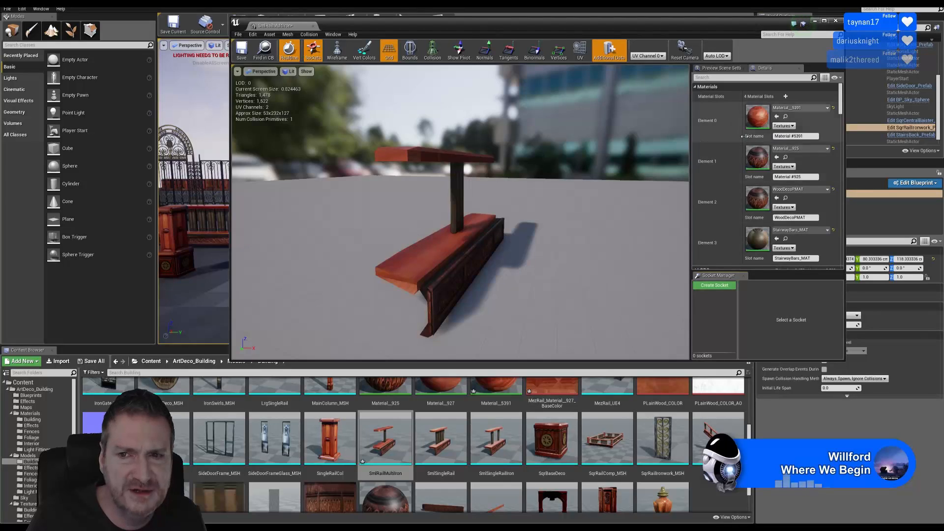
left_click(32, 419)
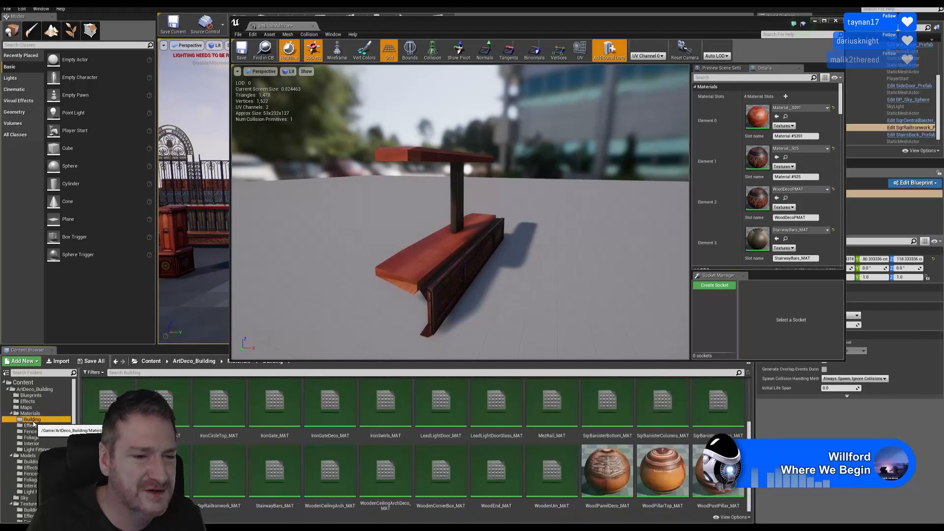
left_click_drag(552, 403, 479, 243)
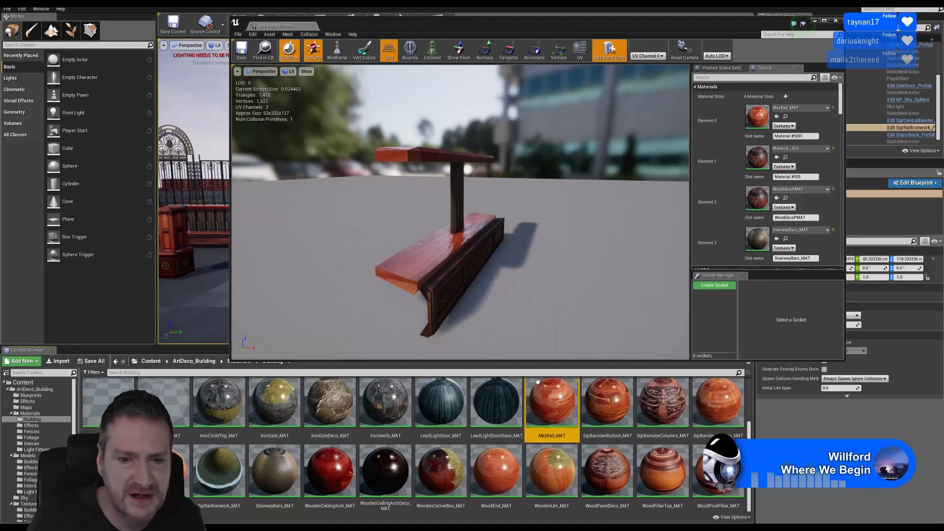
left_click_drag(110, 473, 759, 158)
left_click_drag(110, 473, 767, 209)
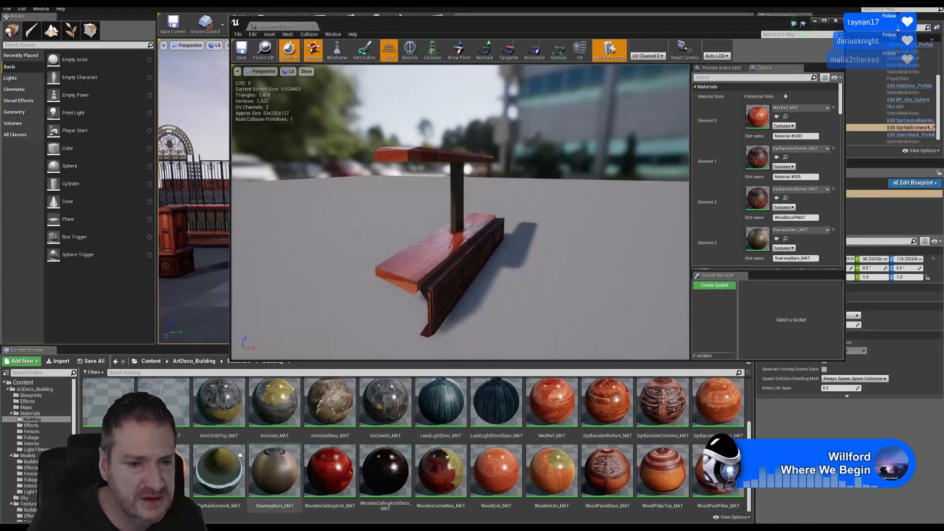
left_click_drag(275, 473, 757, 242)
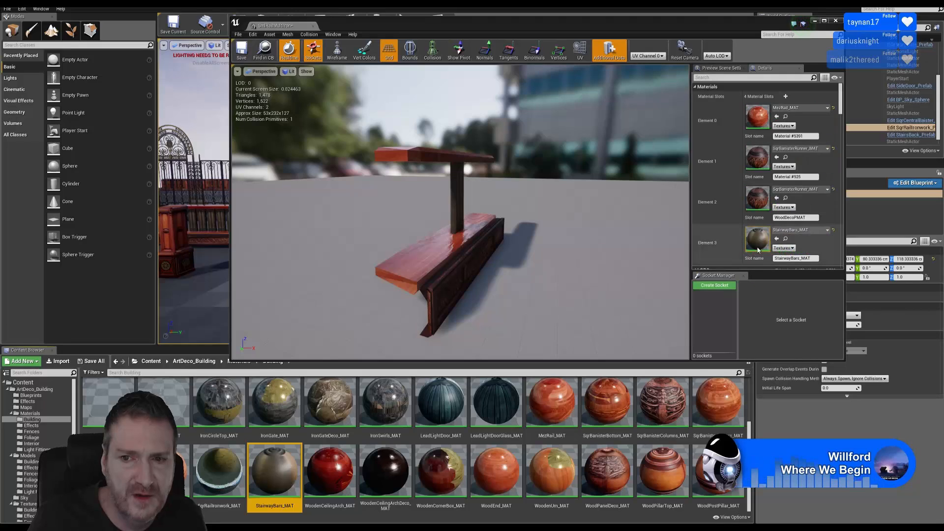
left_click(245, 57)
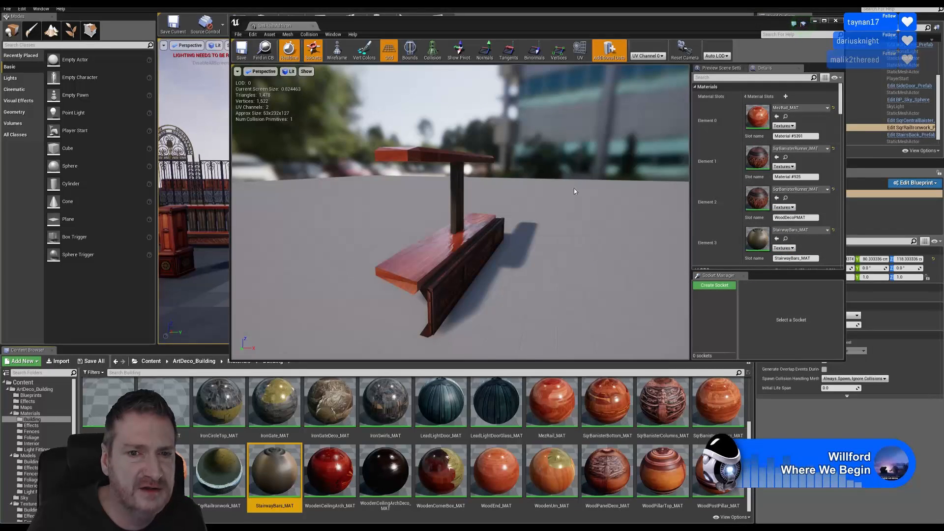
left_click(835, 21)
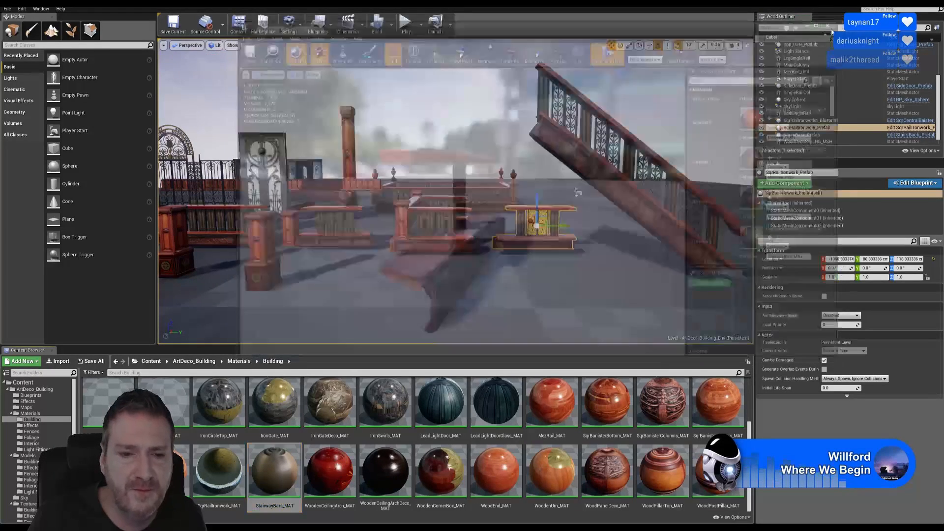
Step: Place the SmlRailMultiIron mesh from Models > Building on the floor in front of the other railings
left_click(31, 461)
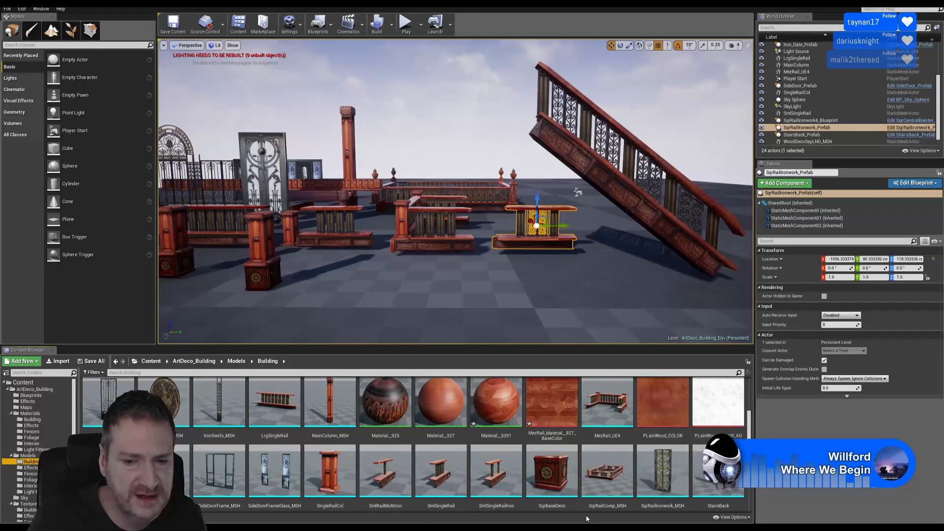
left_click_drag(387, 488, 432, 244)
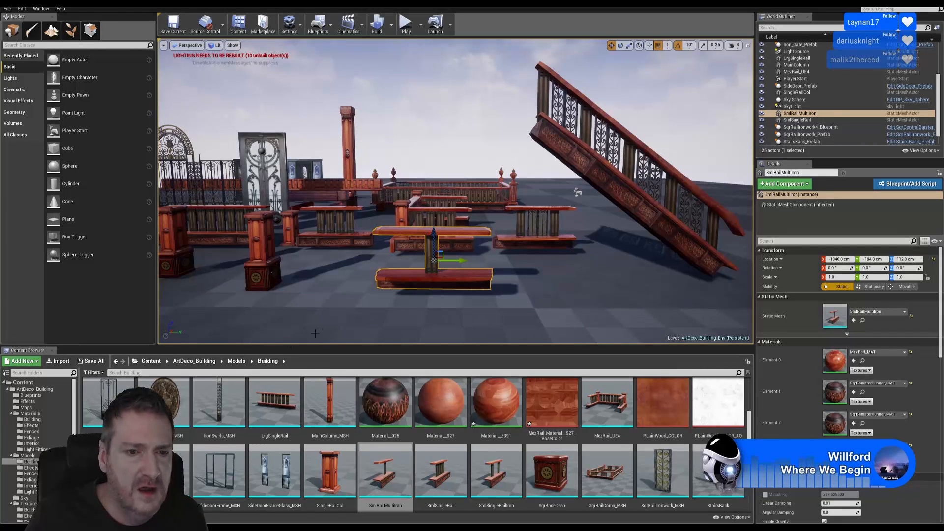
Step: Place a SqrRailIronwork_MSH panel beside the new railing, raise it to Z 68 cm and rotate it -90° about Z
left_click(662, 469)
left_click_drag(662, 470, 501, 280)
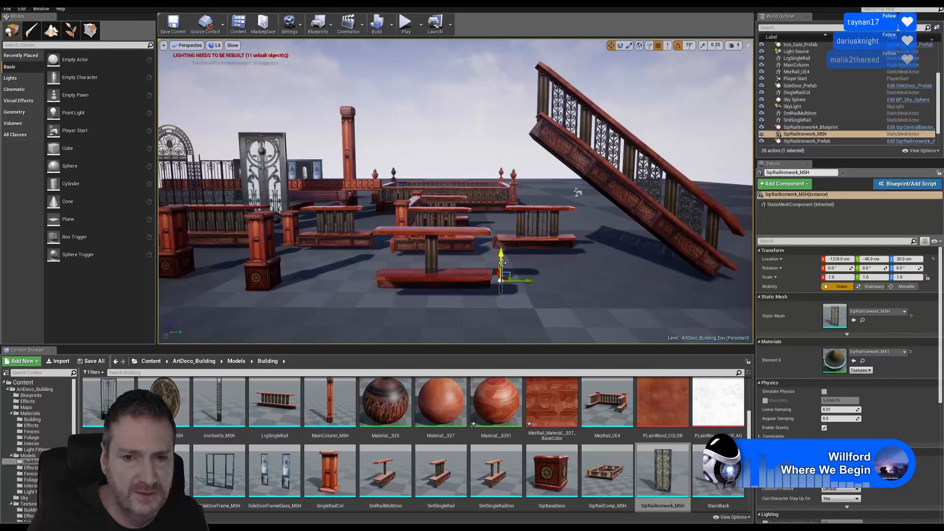
left_click(620, 45)
left_click_drag(475, 274, 446, 265)
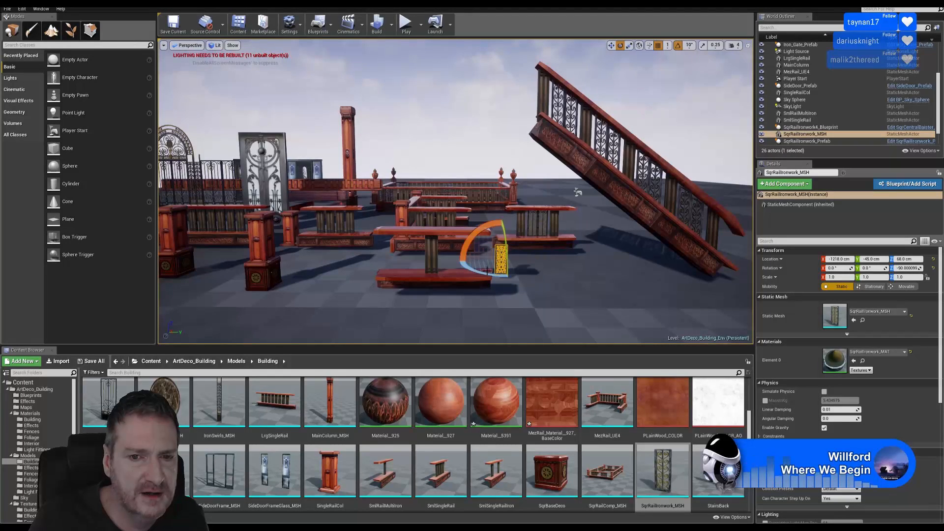
Step: Move the ironwork panel in the Top view onto the SmlRailMultiIron rail at X -1351 cm, Y -259 cm
left_click(612, 46)
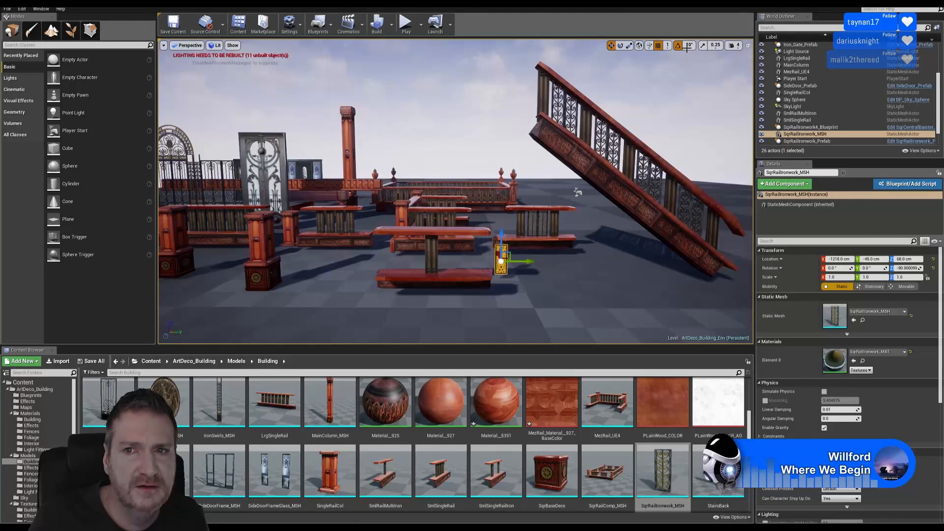
left_click(748, 45)
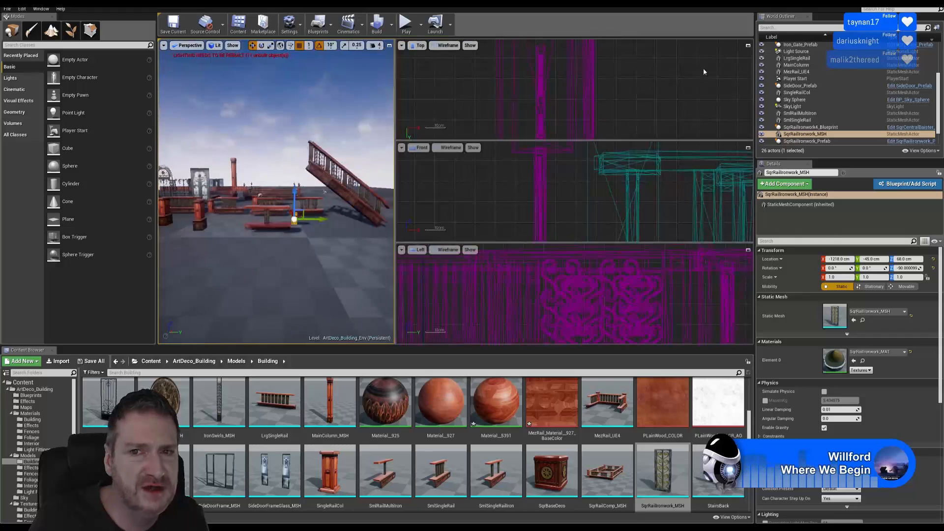
left_click(746, 48)
scroll(459, 201, "down", 6)
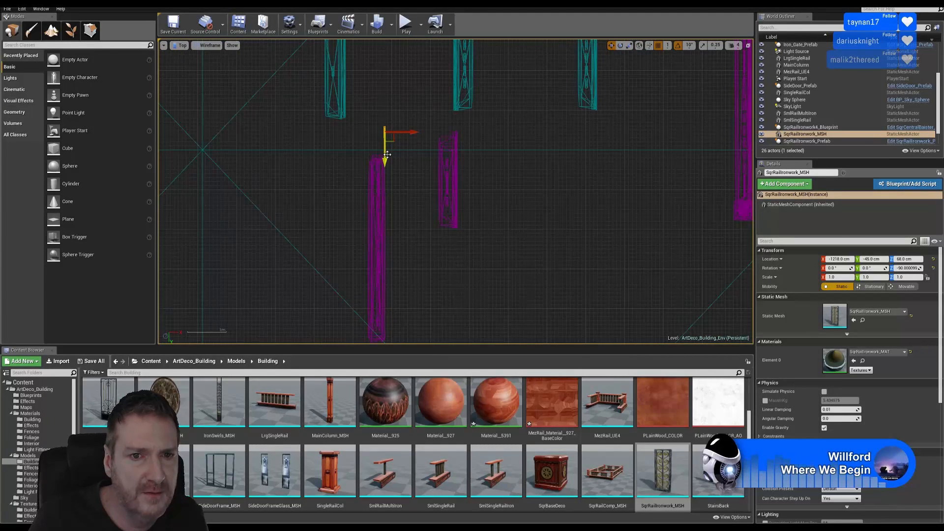
left_click_drag(387, 155, 382, 209)
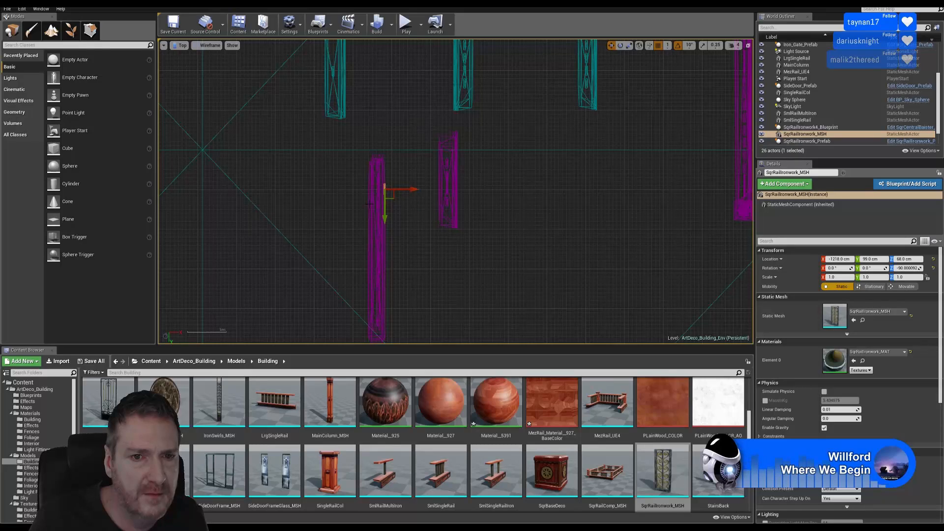
scroll(369, 199, "up", 2)
scroll(368, 199, "up", 2)
scroll(403, 263, "down", 5)
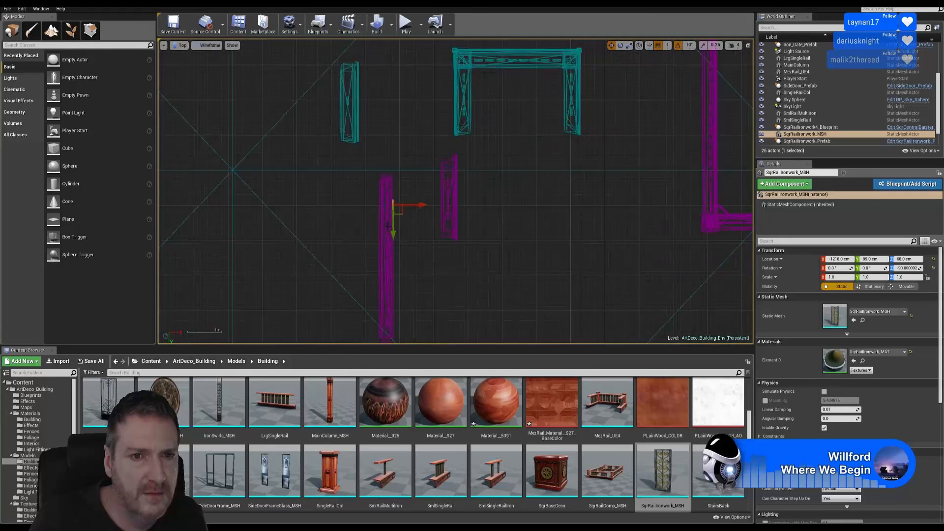
left_click_drag(391, 247, 377, 185)
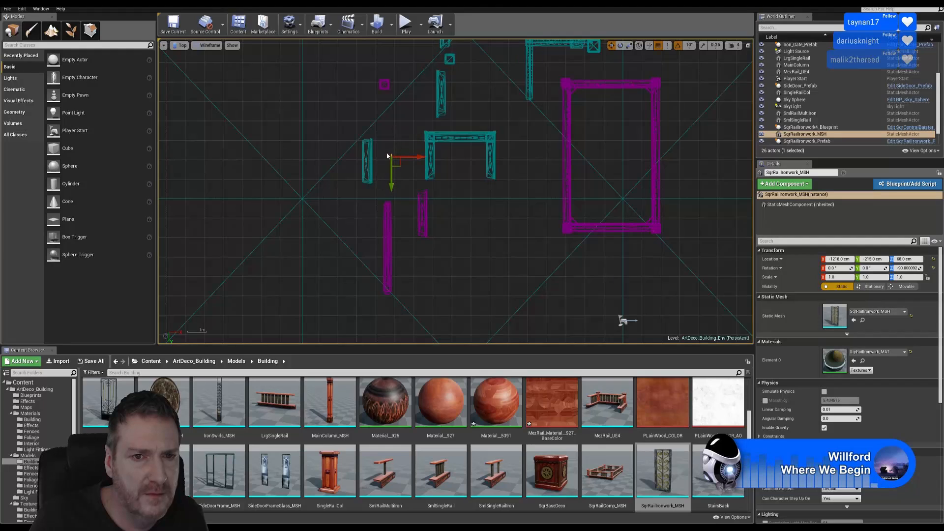
key("f")
left_click_drag(482, 170, 300, 138)
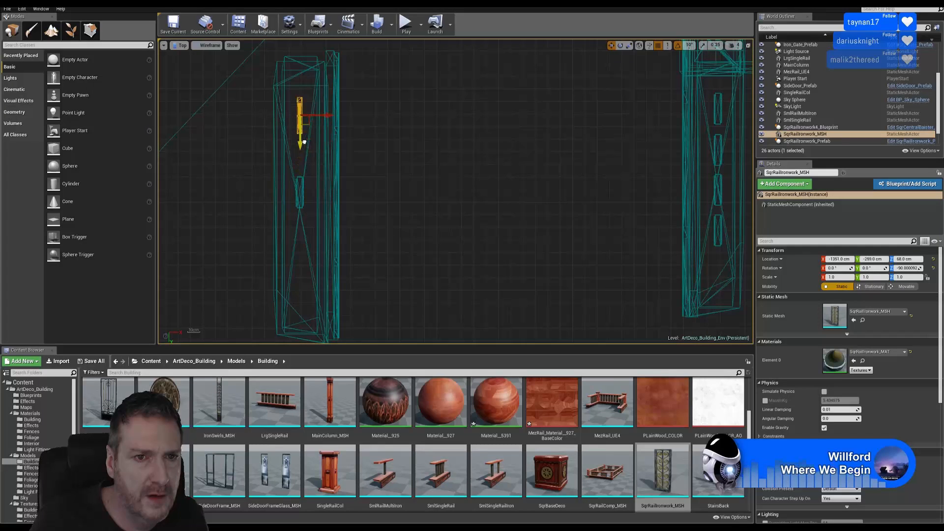
Step: Return to the Perspective view and raise the ironwork panel so it stands between the railing's base and handrail
left_click(748, 46)
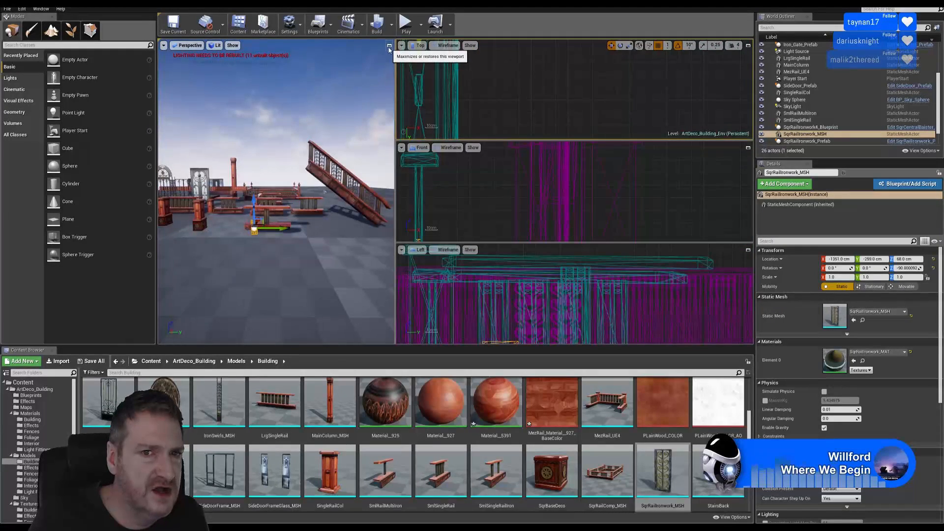
left_click(389, 47)
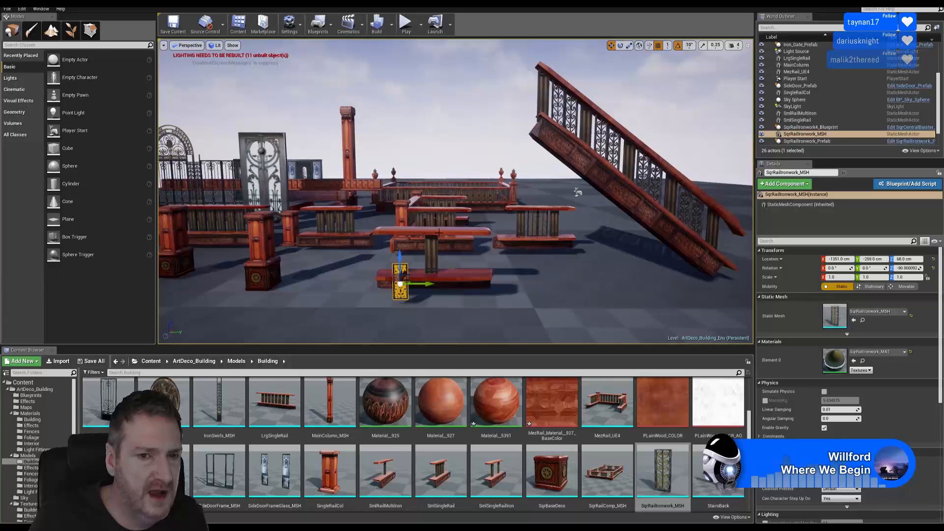
left_click_drag(400, 266, 399, 237)
right_click_drag(455, 191, 404, 271)
key("w")
Step: Turn off grid and rotation snapping, scale the ironwork panel's height to about 1.11 and nudge it to about Z 122.76 cm
left_click(629, 45)
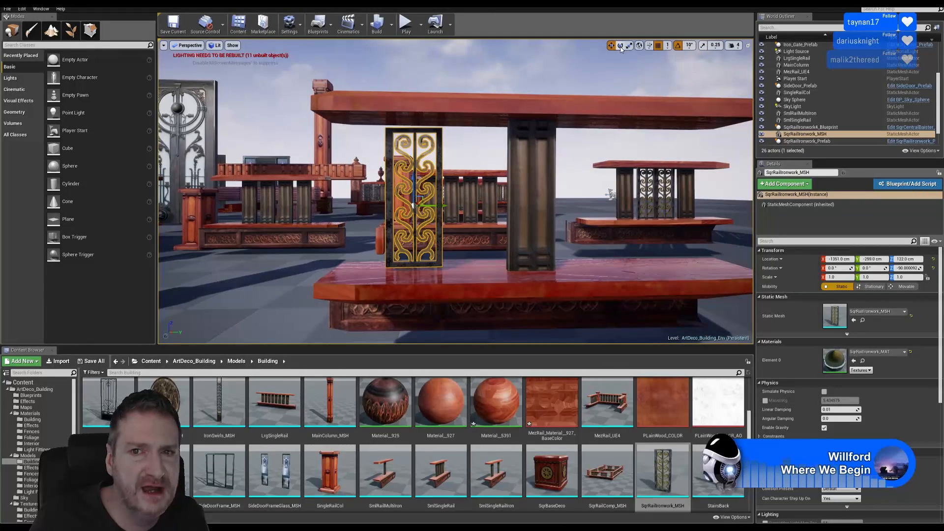
left_click(658, 45)
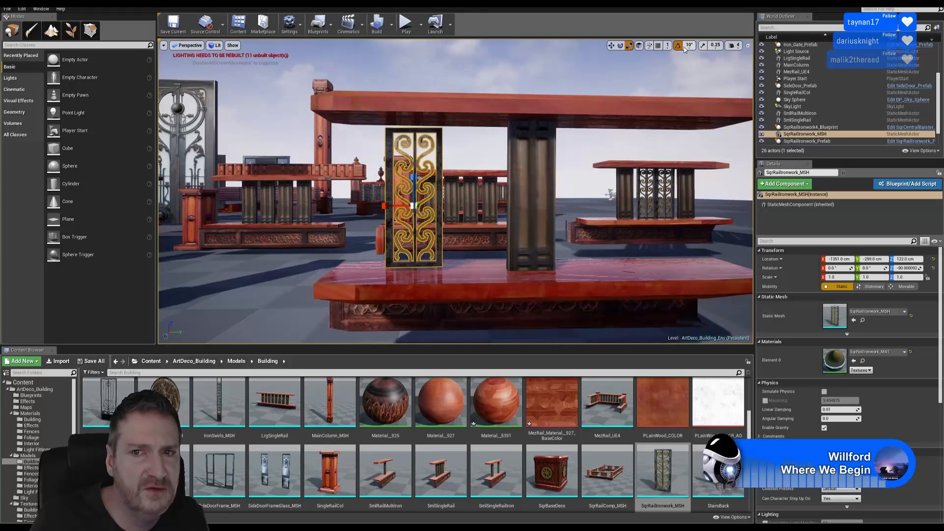
left_click(677, 45)
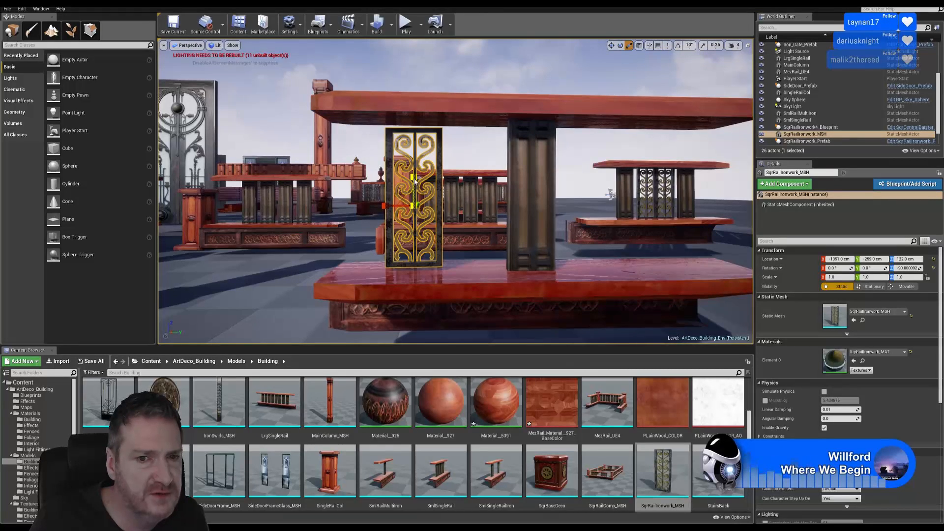
left_click_drag(414, 178, 414, 167)
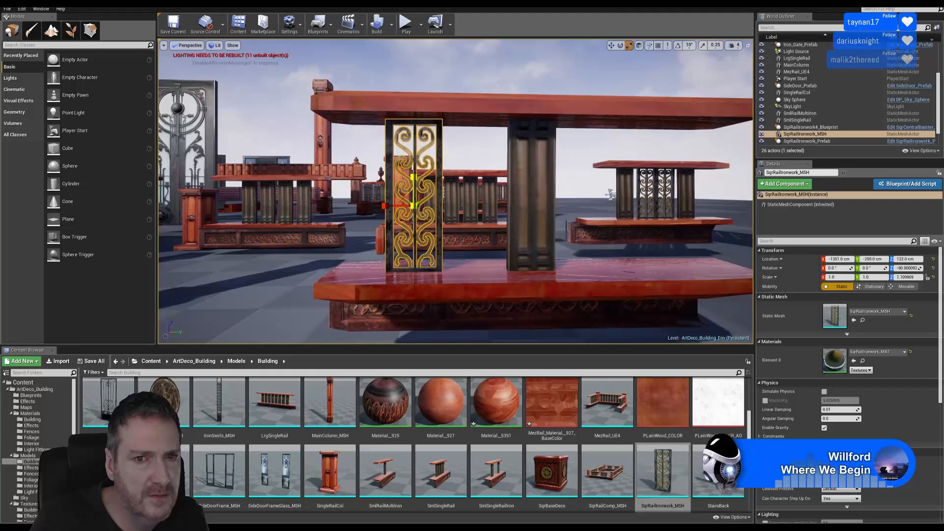
left_click(611, 45)
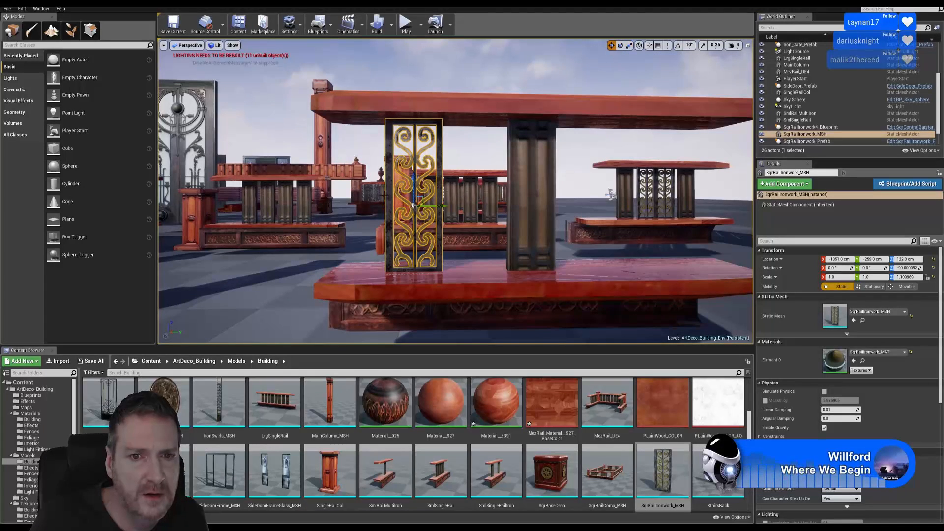
left_click_drag(413, 185, 417, 184)
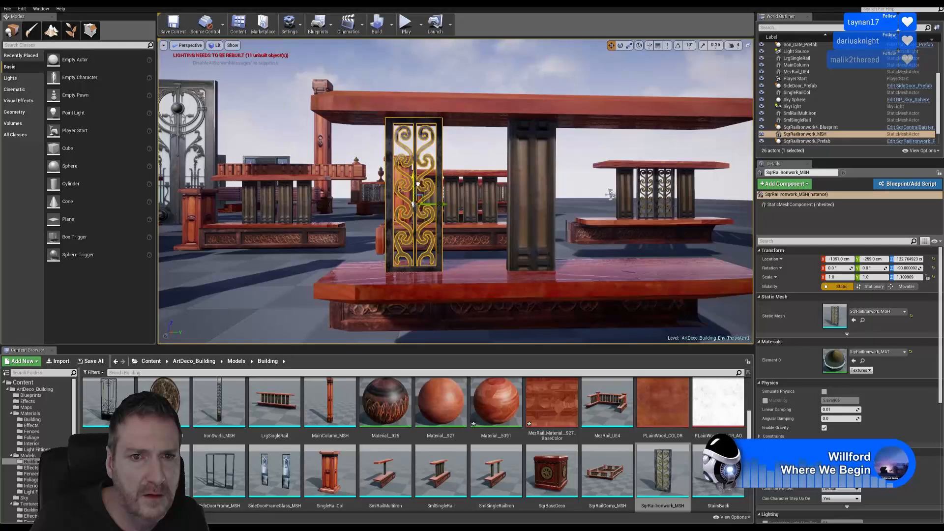
Step: Stretch the ironwork panel to a Z scale of about 1.15 so it reaches the underside of the handrail
middle_click_drag(418, 184, 386, 136)
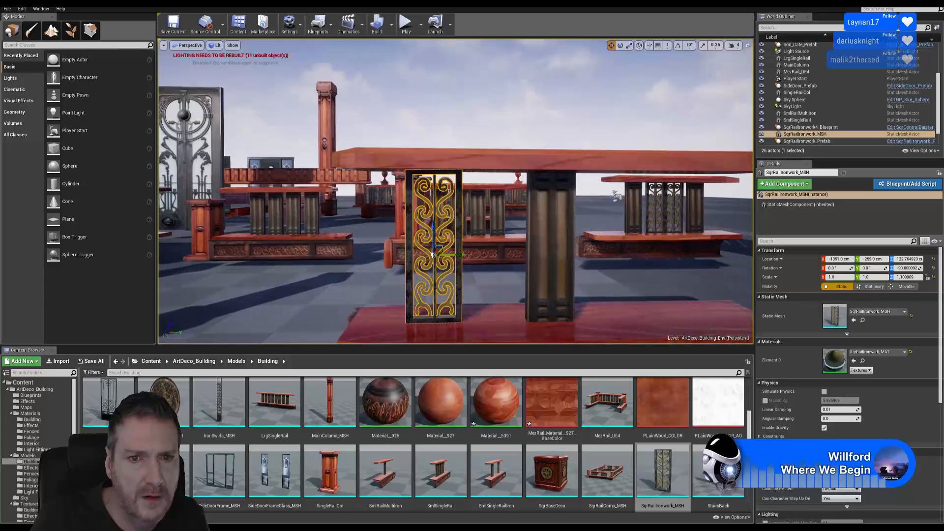
right_click_drag(386, 135, 388, 135)
left_click(629, 45)
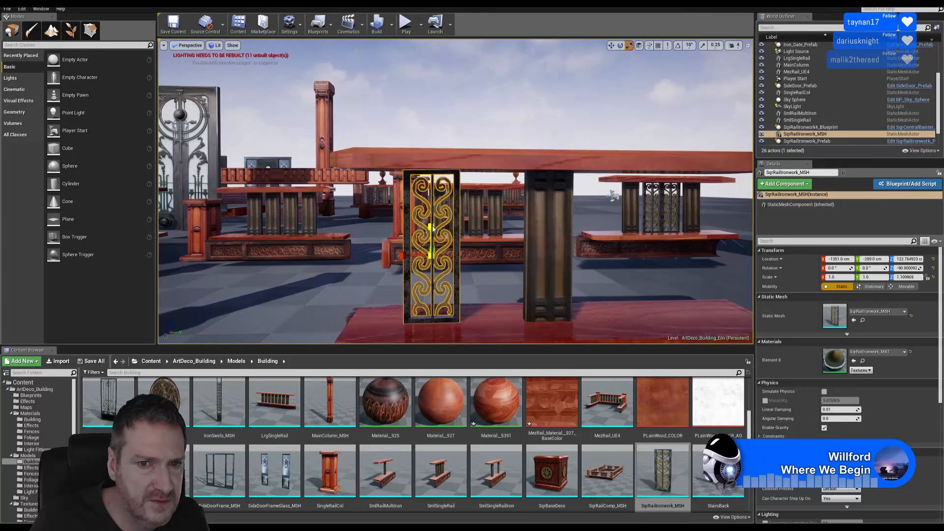
left_click_drag(432, 229, 431, 220)
Step: Re-enable grid and rotation snapping, duplicate the ironwork panel and move the copy along the rail to Y -230 cm
left_click(611, 45)
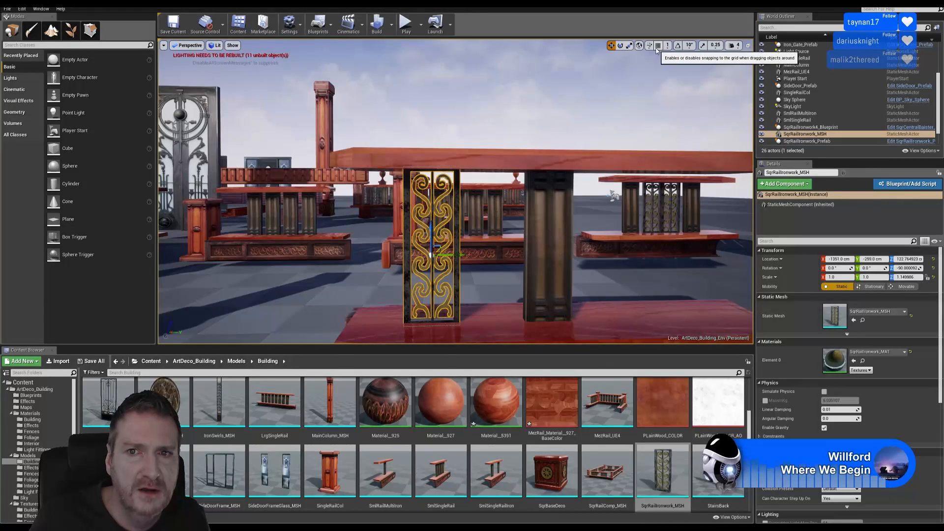
left_click(677, 45)
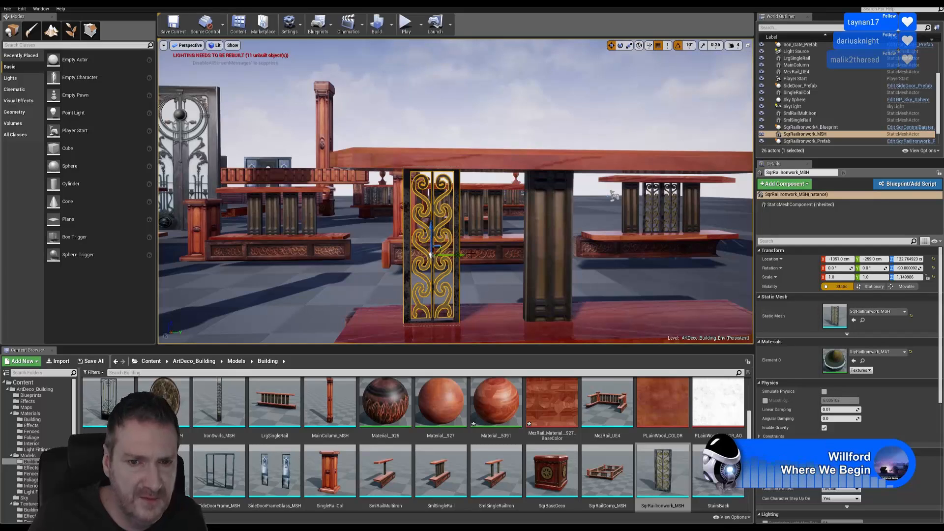
right_click(458, 220)
mouse_move(527, 350)
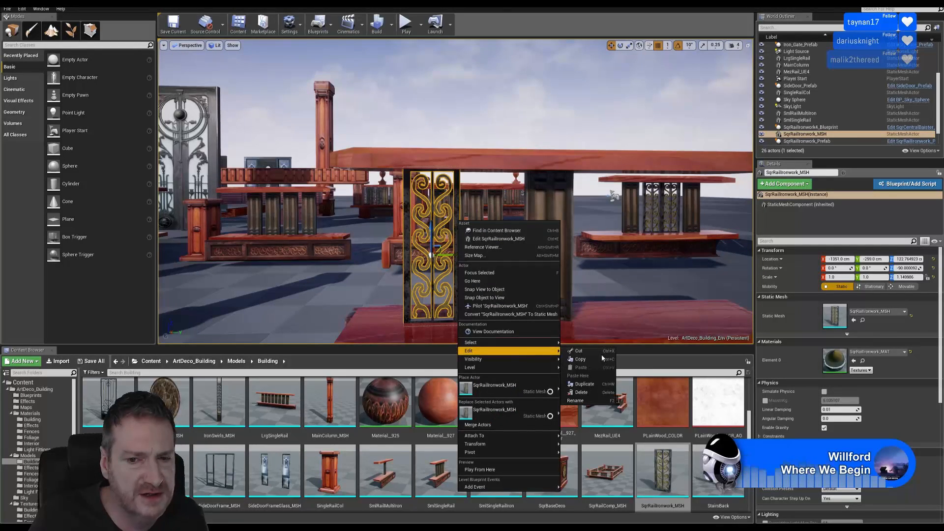
left_click(584, 383)
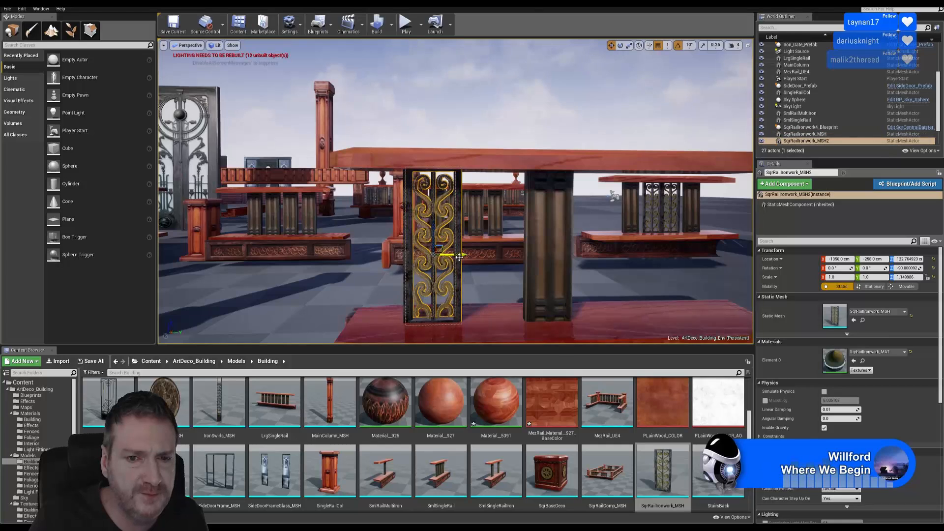
left_click_drag(456, 256, 513, 255)
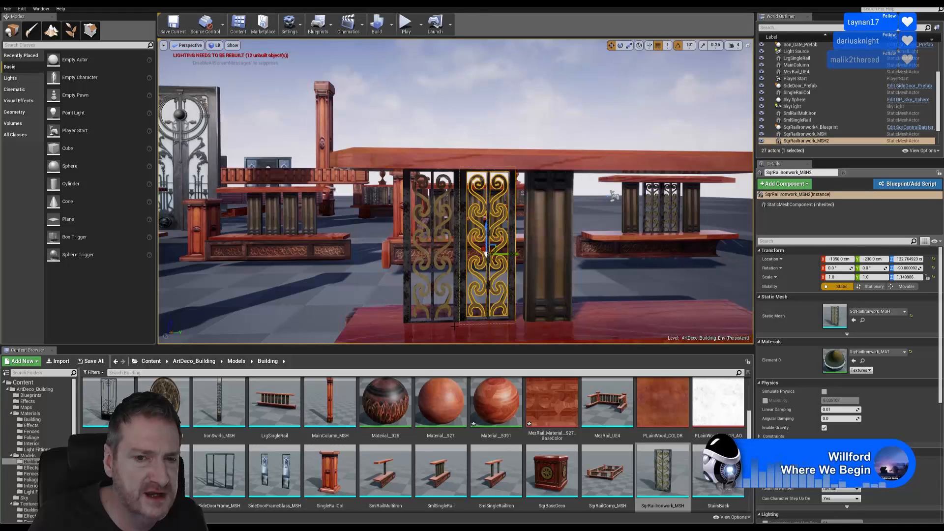
Step: Align the duplicated ironwork panel with the first one in the Top view by moving it to X -1351 cm
left_click(748, 46)
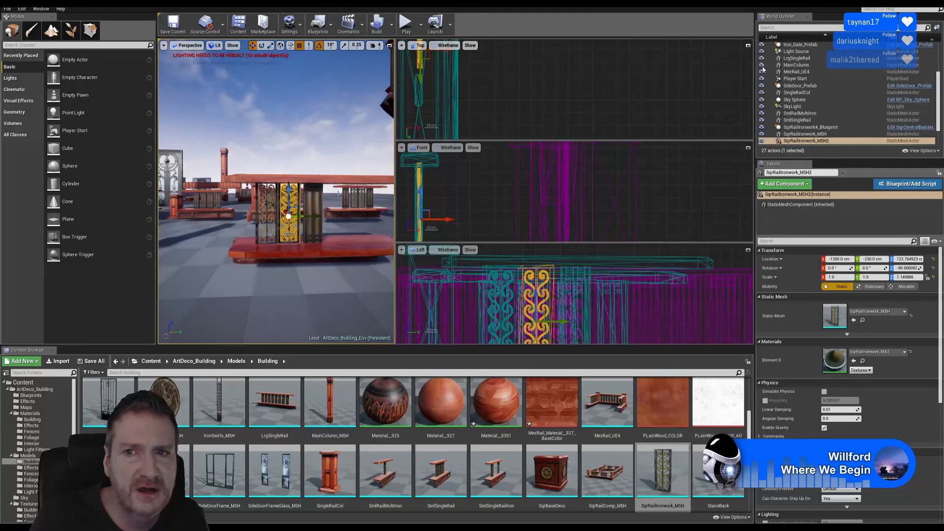
left_click(748, 45)
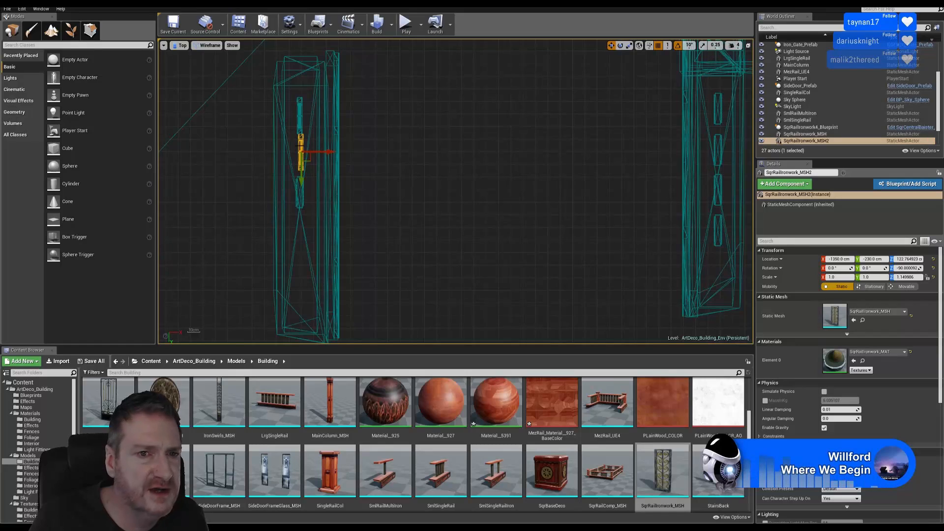
scroll(300, 143, "up", 5)
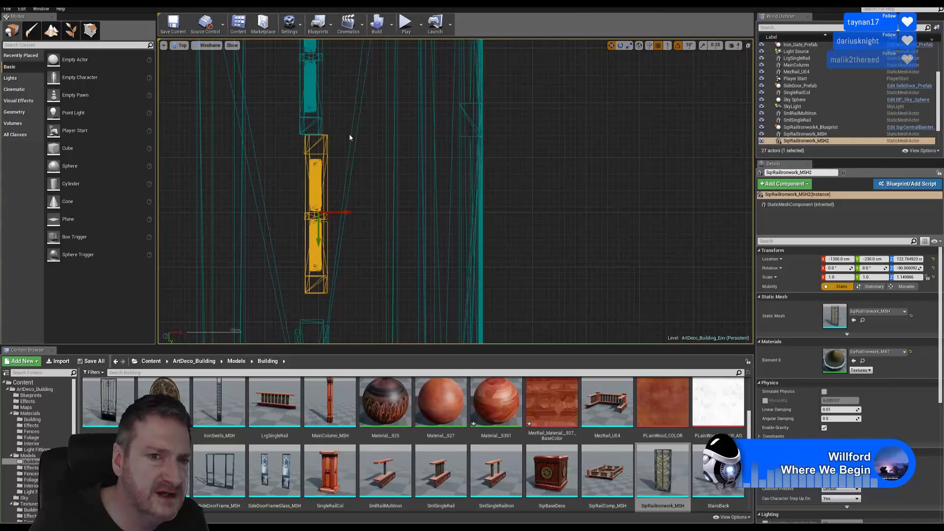
left_click_drag(339, 212, 336, 212)
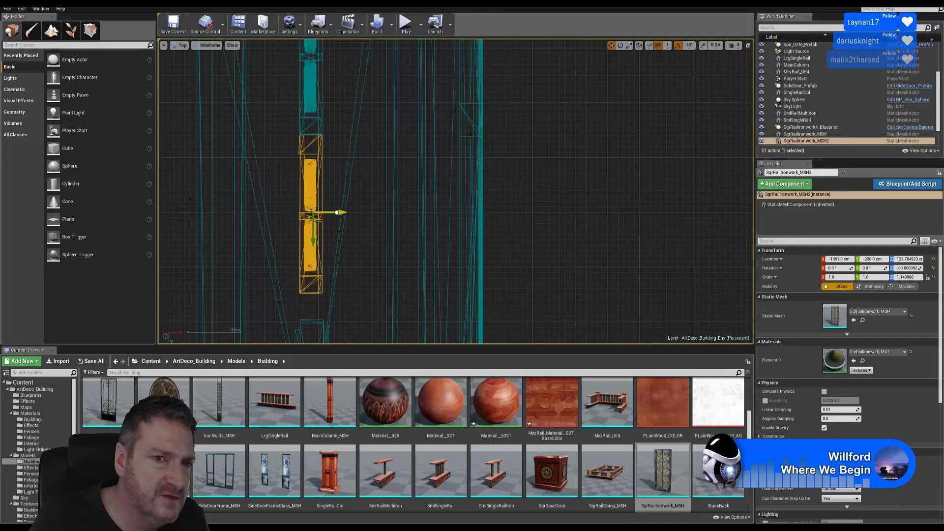